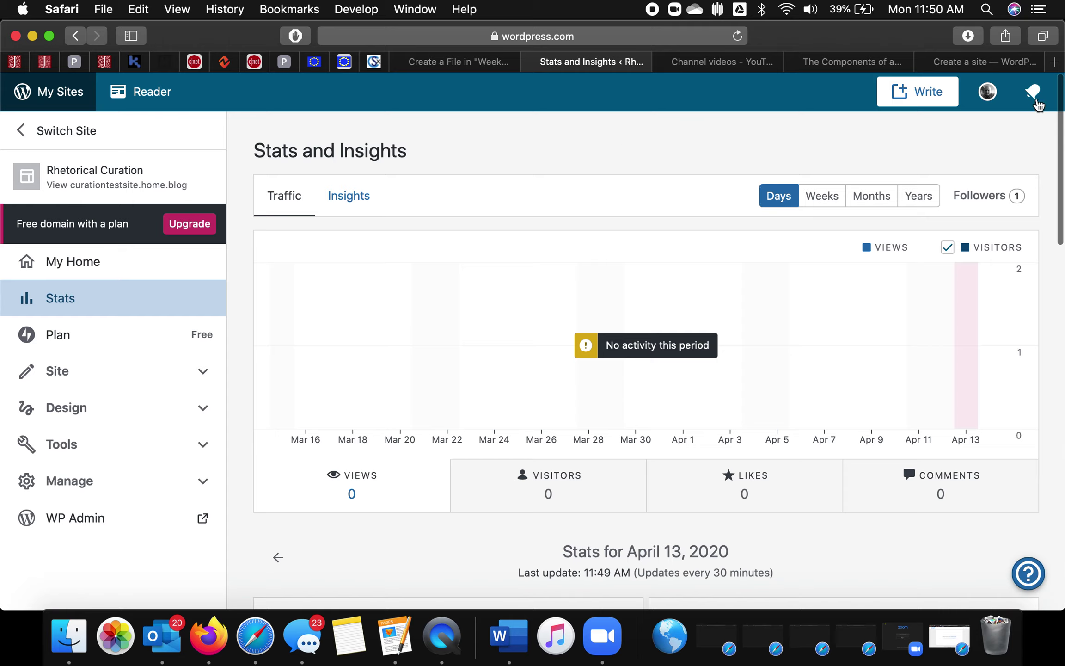
Switch to the Rhetorical Curation site from the site list.
click(991, 94)
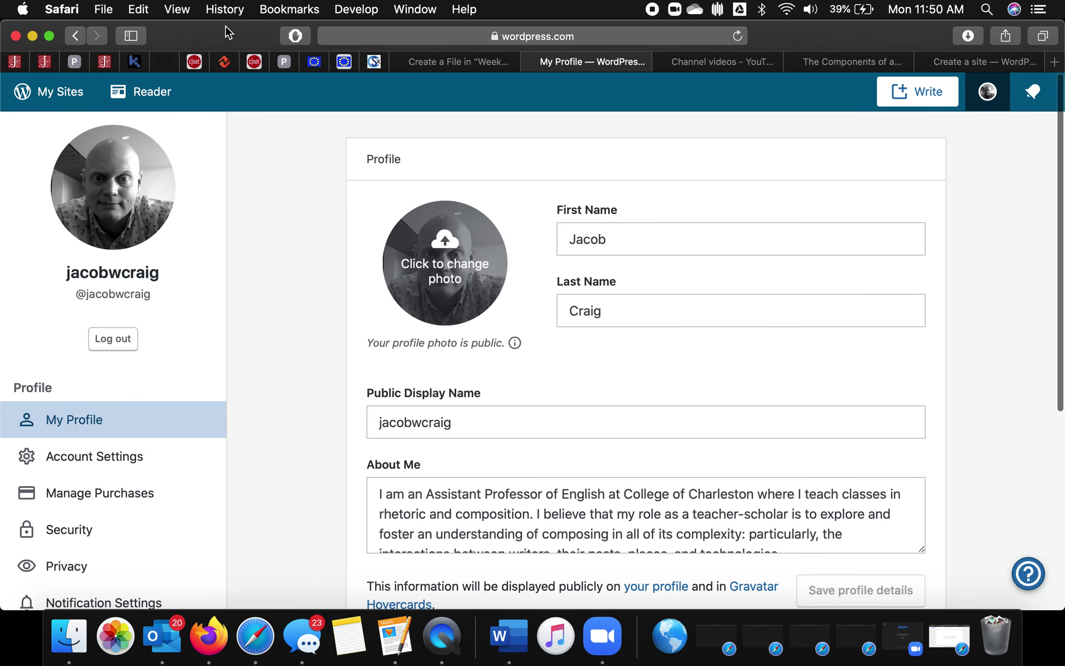
click(75, 35)
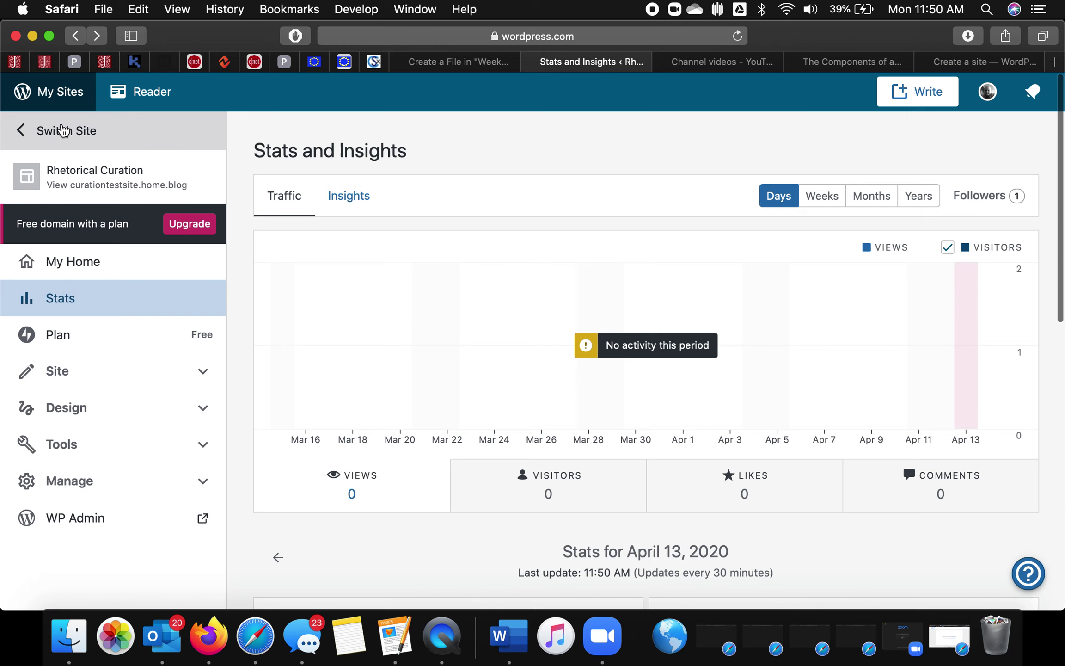
click(60, 131)
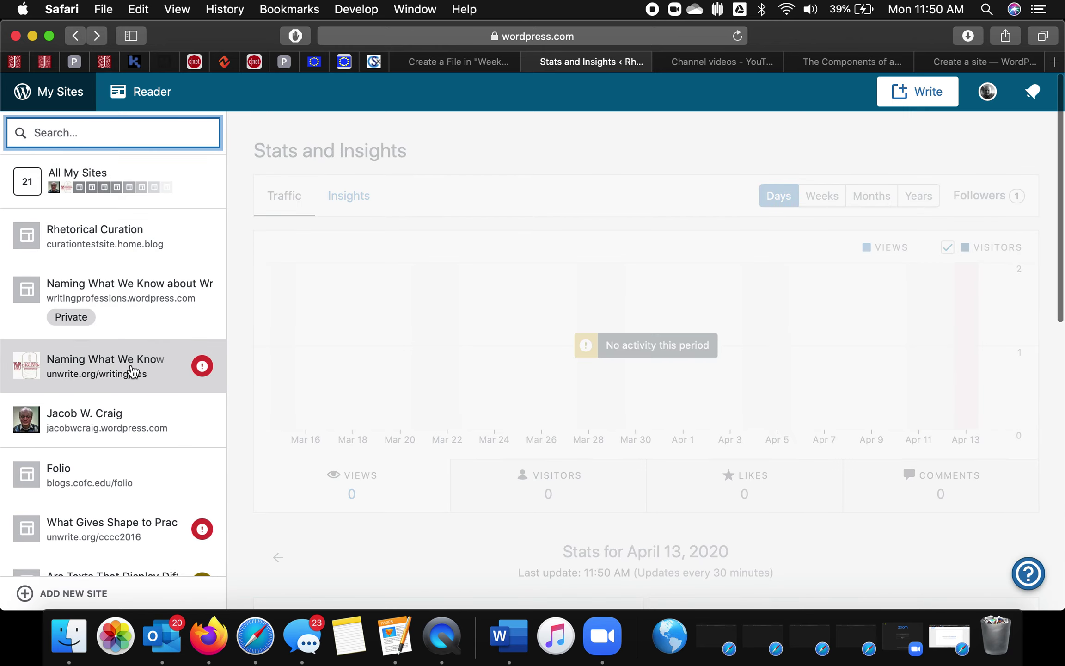
scroll(127, 398, down, 6)
scroll(127, 401, up, 1)
scroll(127, 352, up, 3)
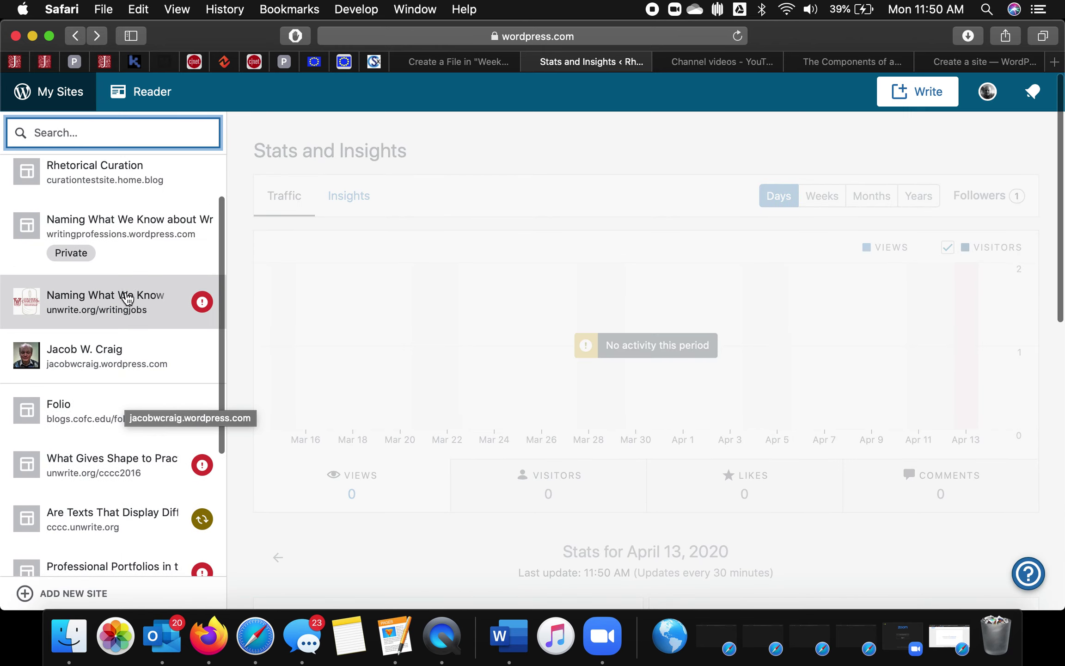
click(168, 175)
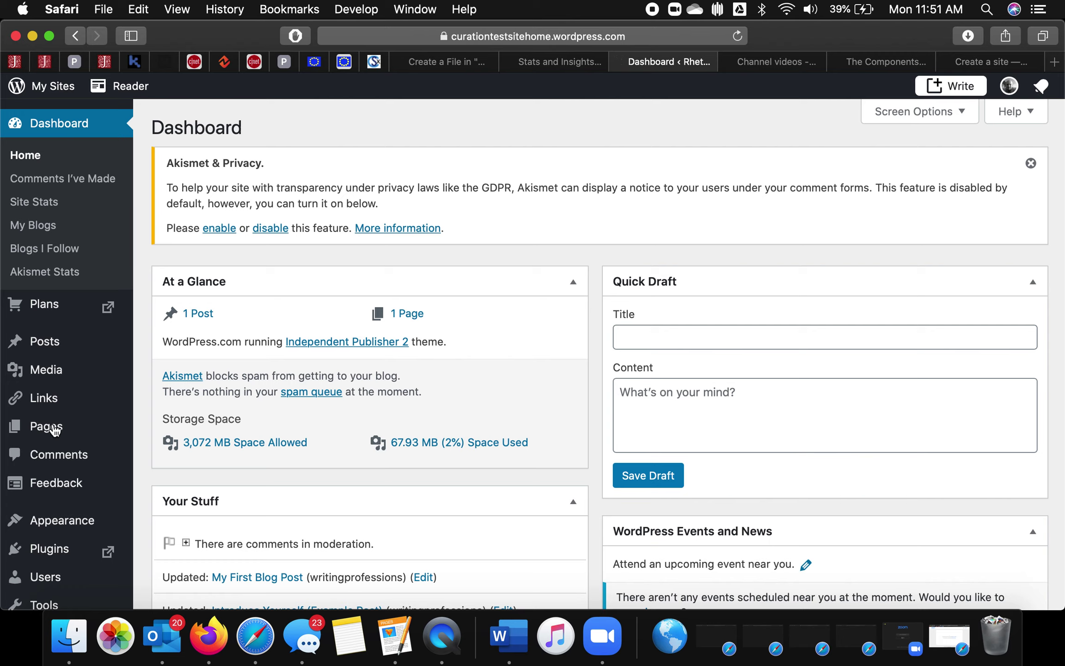
Return to the Dashboard and go to Appearance > Themes.
mouse_move(95, 396)
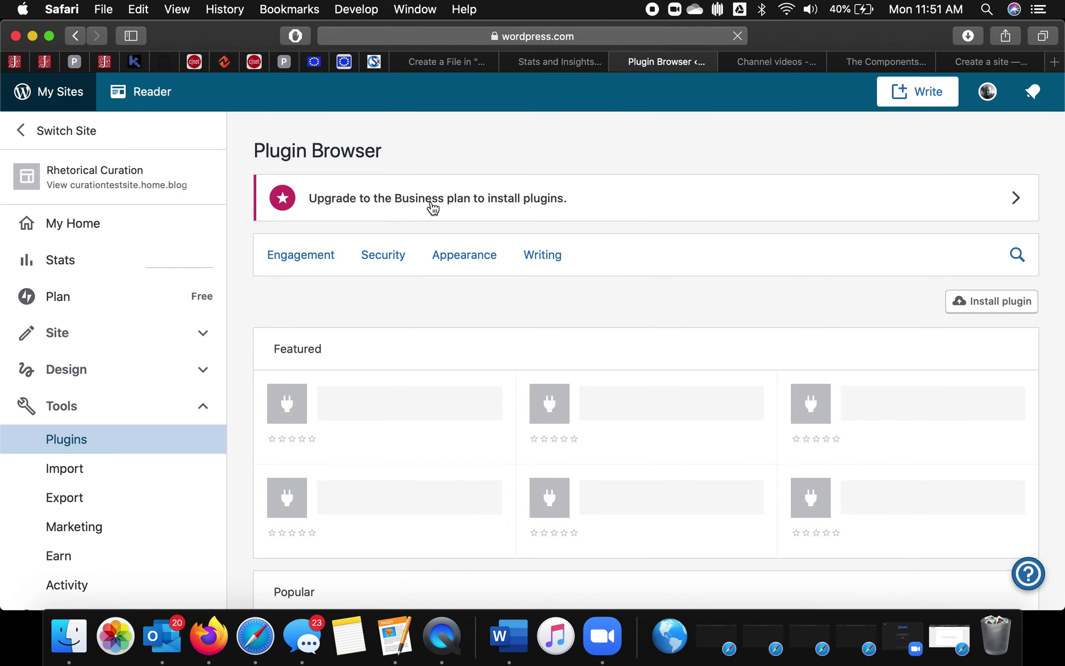
click(76, 36)
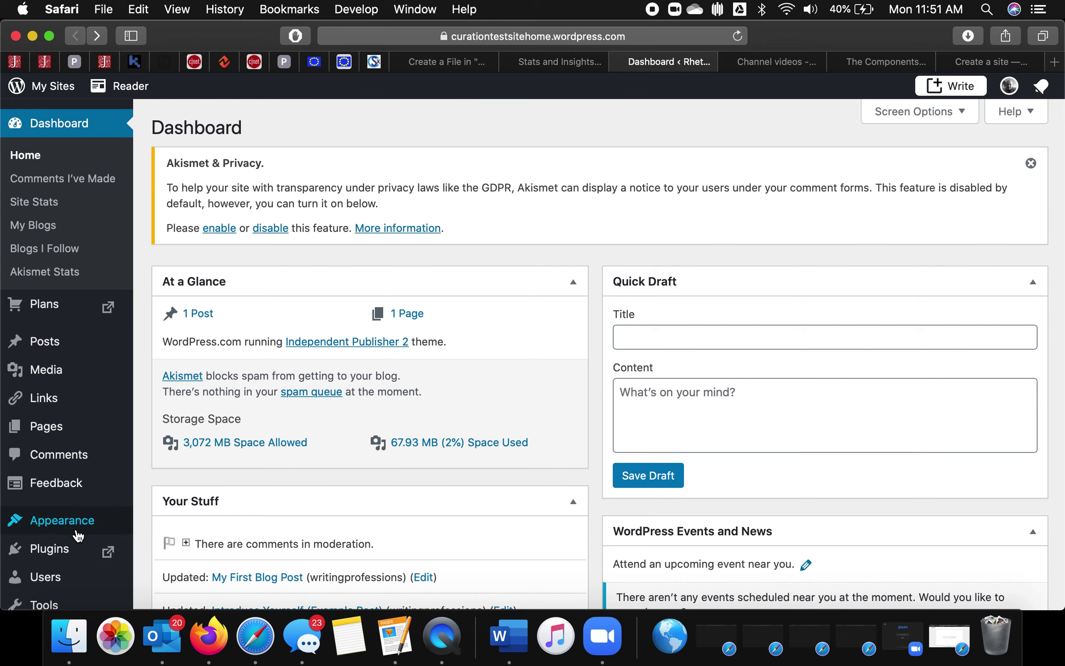
mouse_move(79, 526)
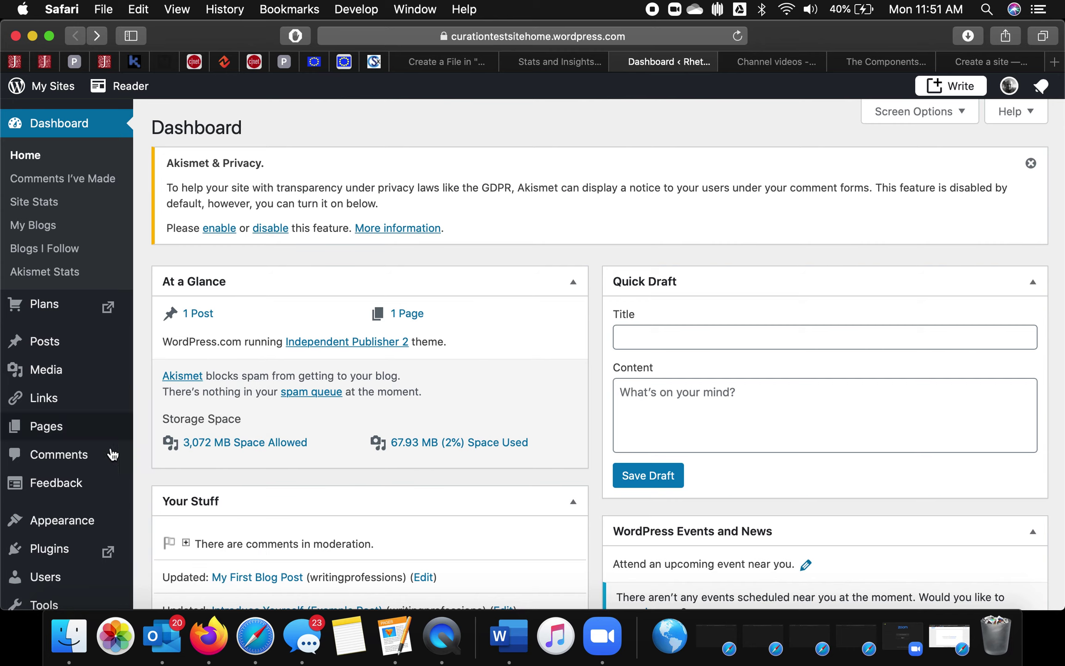
click(185, 400)
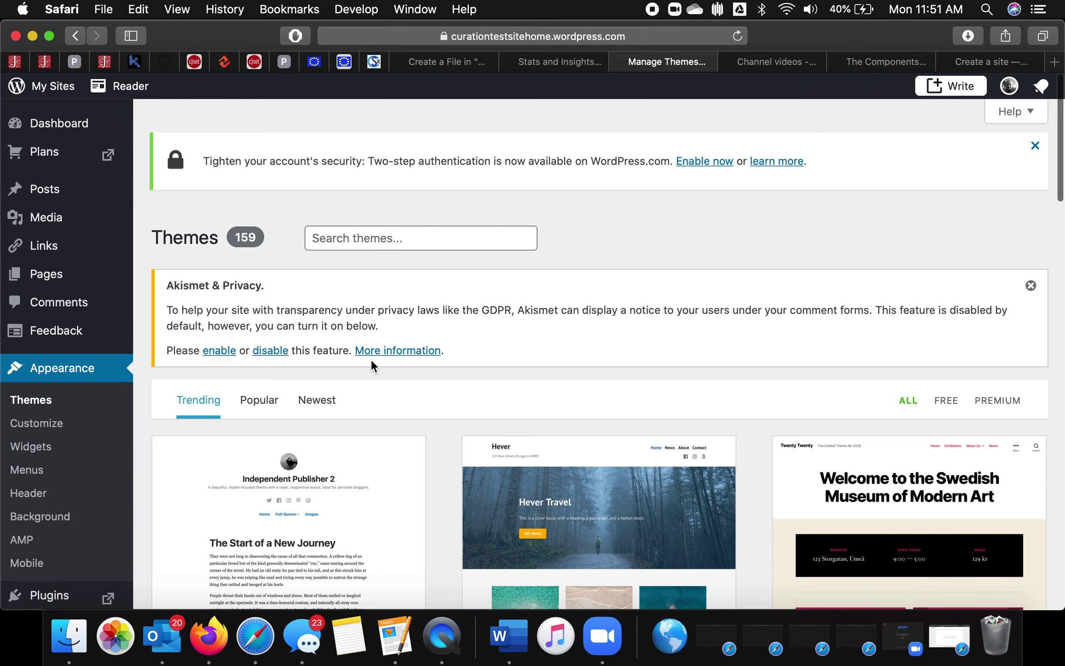
Scroll the Themes page to see trending themes like Hever, Twenty Twenty and Varia.
scroll(372, 365, down, 2)
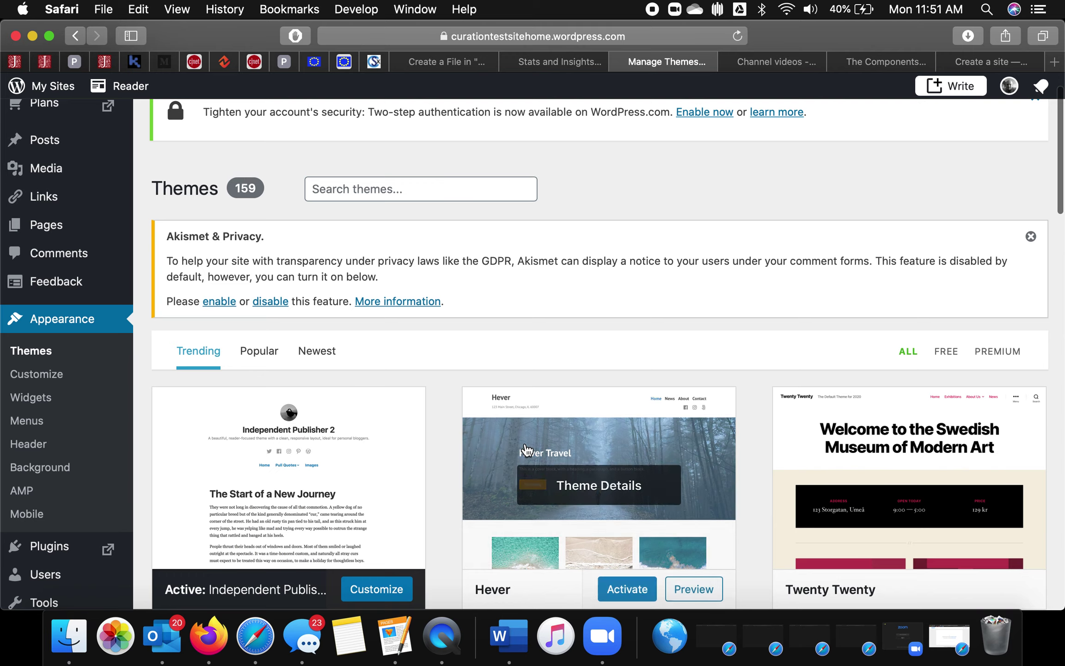
scroll(527, 447, down, 20)
scroll(416, 444, up, 20)
scroll(416, 445, down, 9)
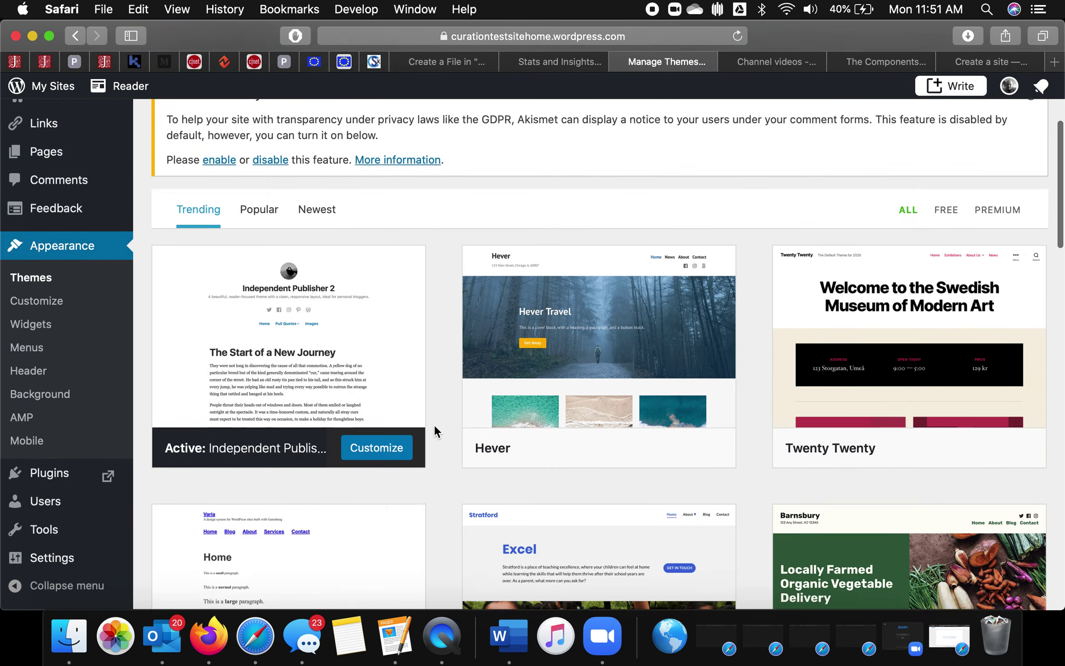
scroll(433, 430, up, 1)
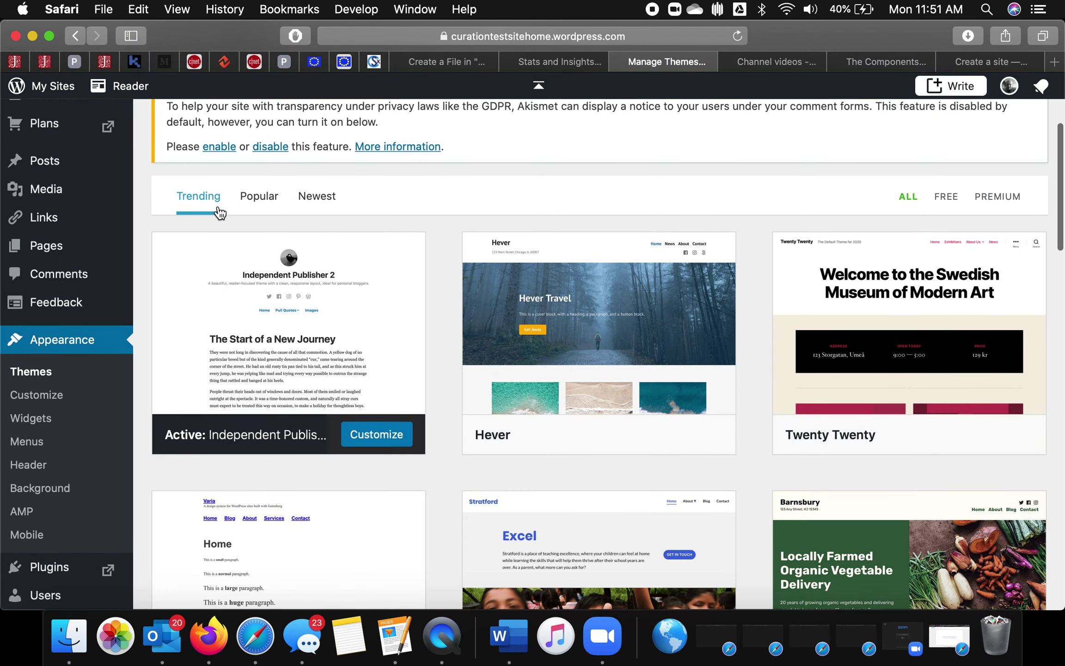
Filter the theme library to free themes sorted by Popular.
click(947, 200)
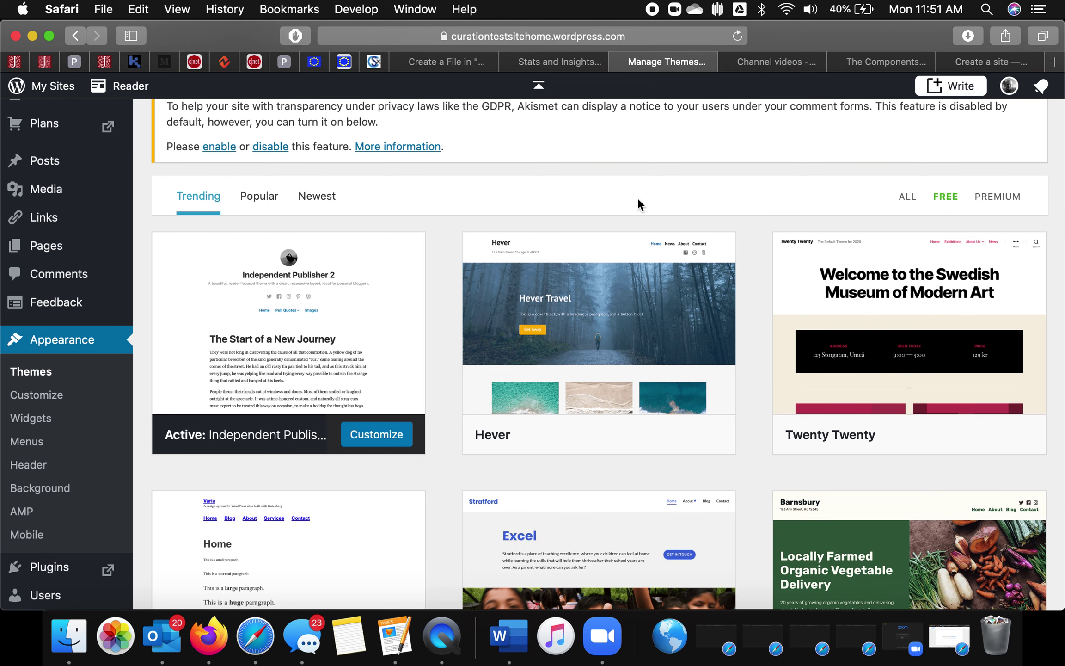
click(257, 203)
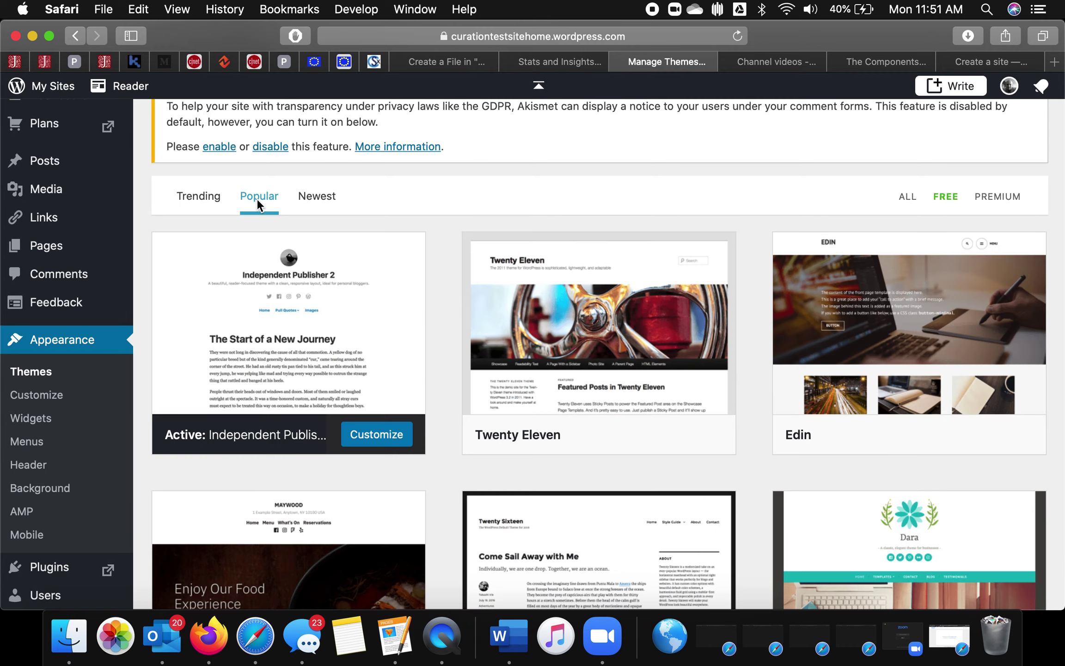
scroll(513, 310, down, 7)
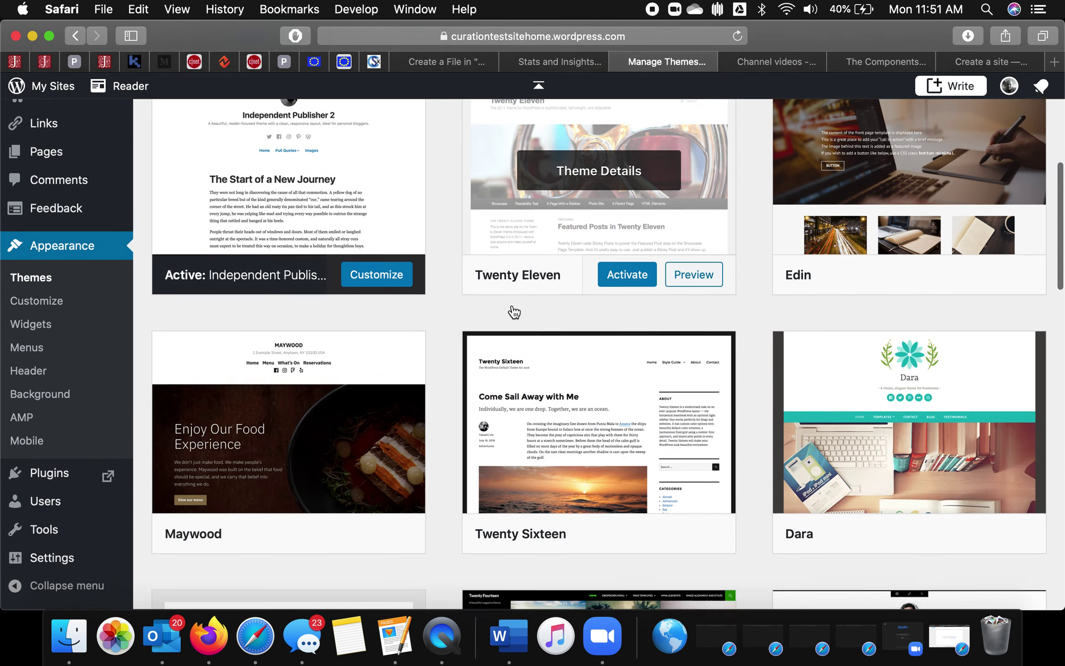
scroll(514, 312, down, 1)
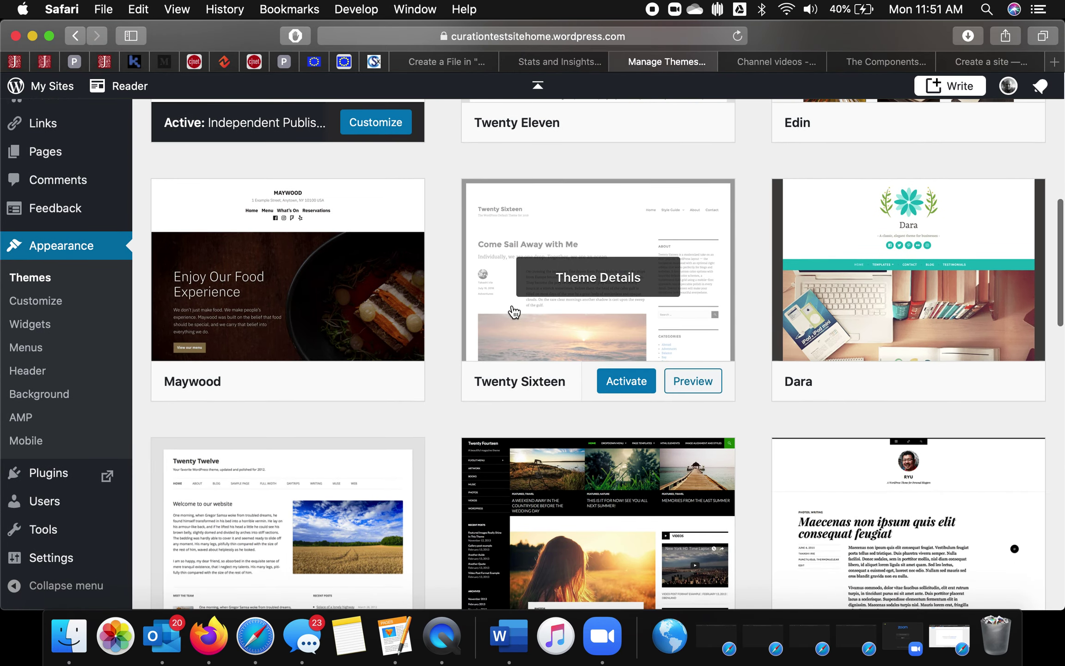
Browse popular free themes such as Boardwalk, Hemingway Rewritten, Sketch and Intergalactic 2.
scroll(844, 364, up, 4)
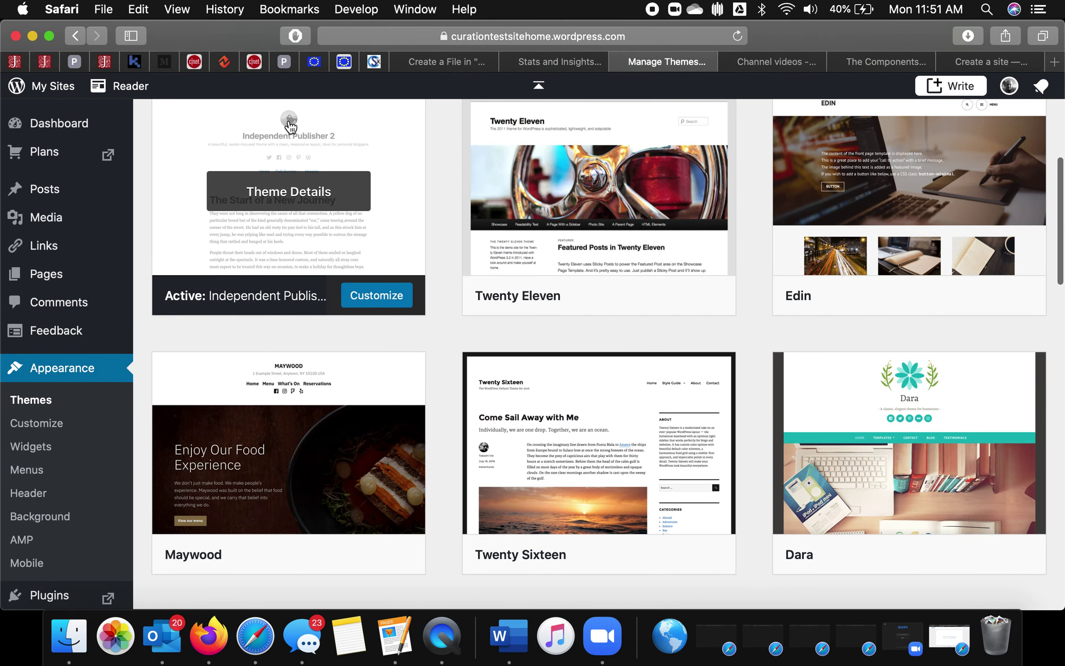
scroll(799, 349, down, 8)
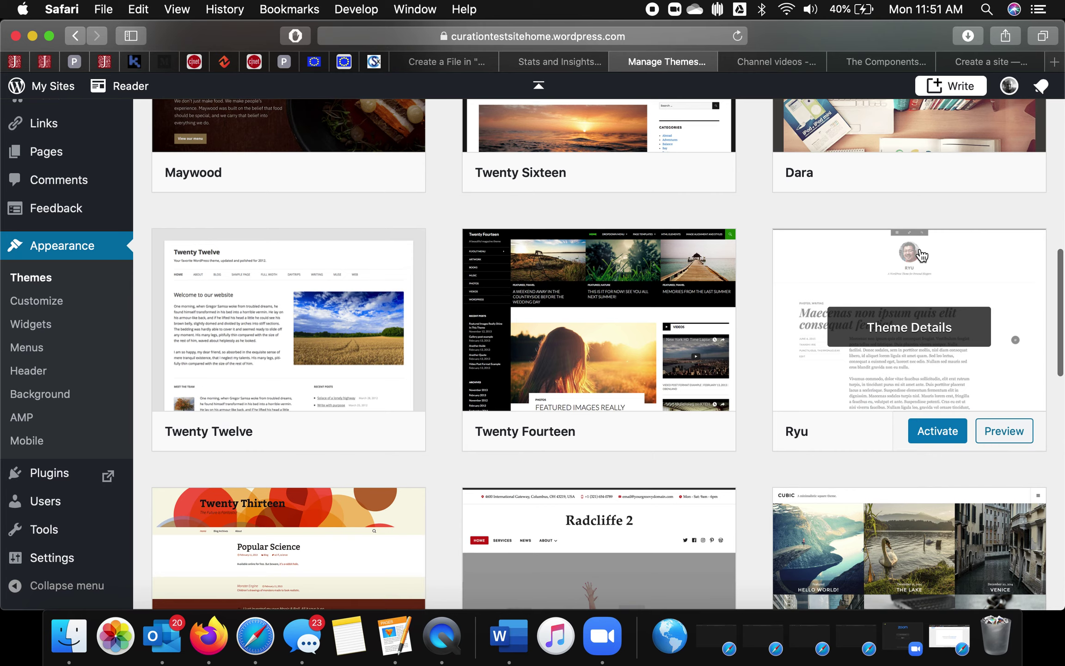
scroll(839, 331, up, 9)
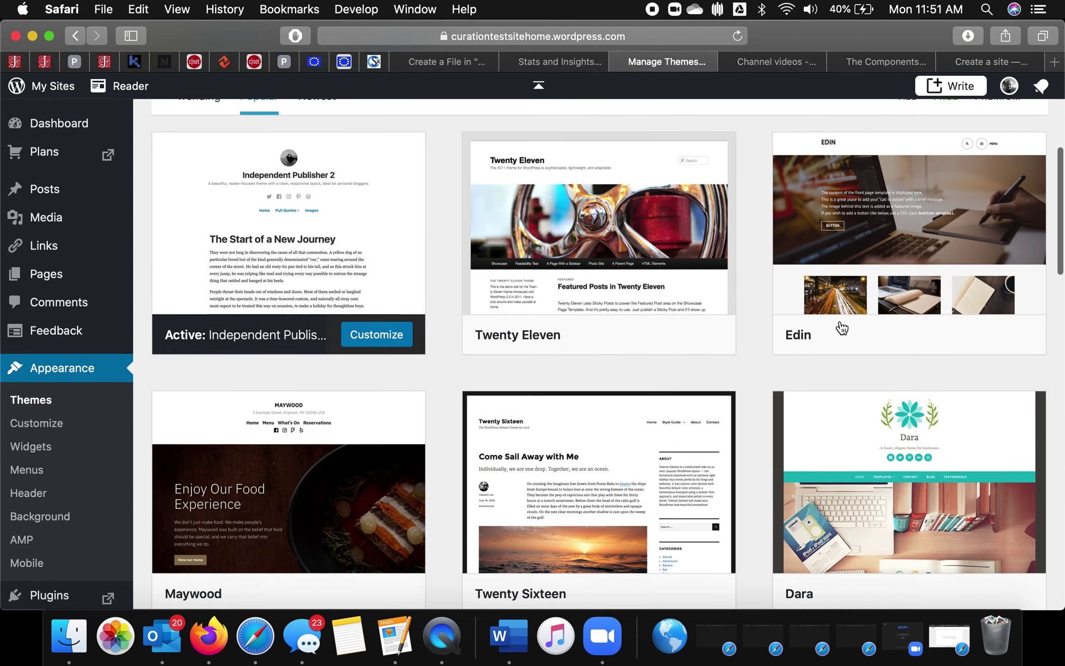
scroll(855, 402, down, 8)
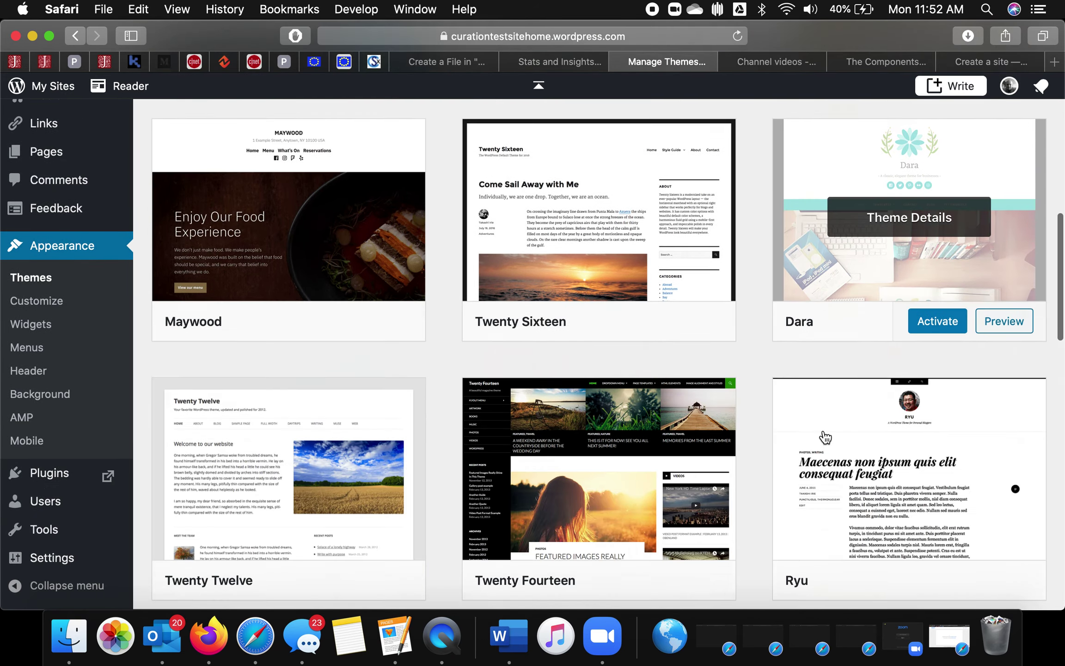
scroll(837, 443, up, 3)
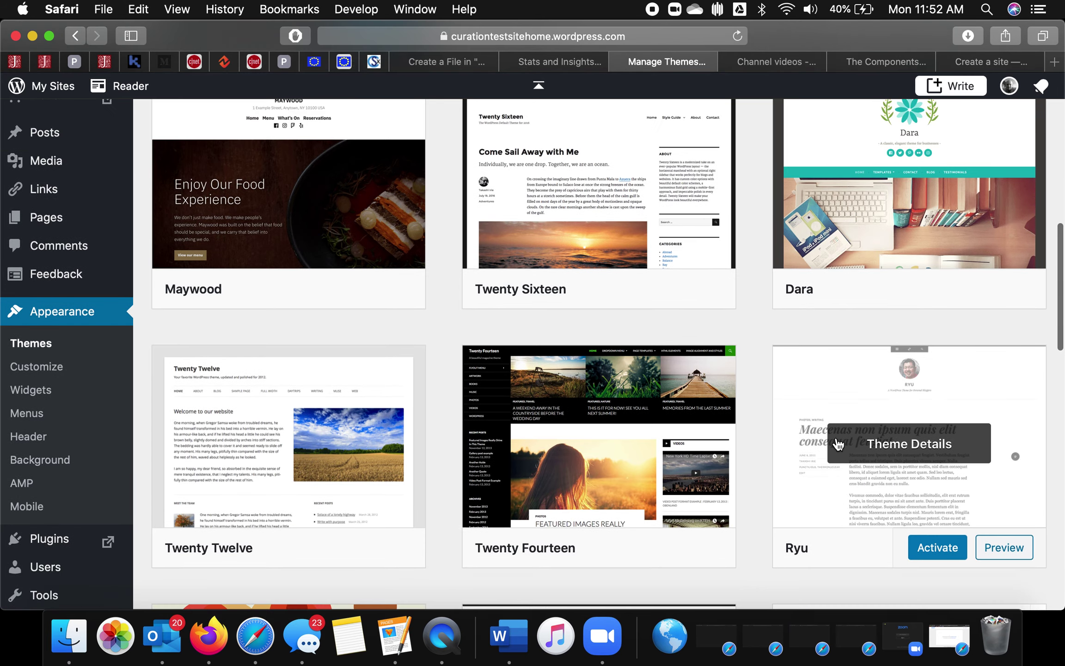
scroll(837, 444, up, 3)
scroll(368, 181, up, 1)
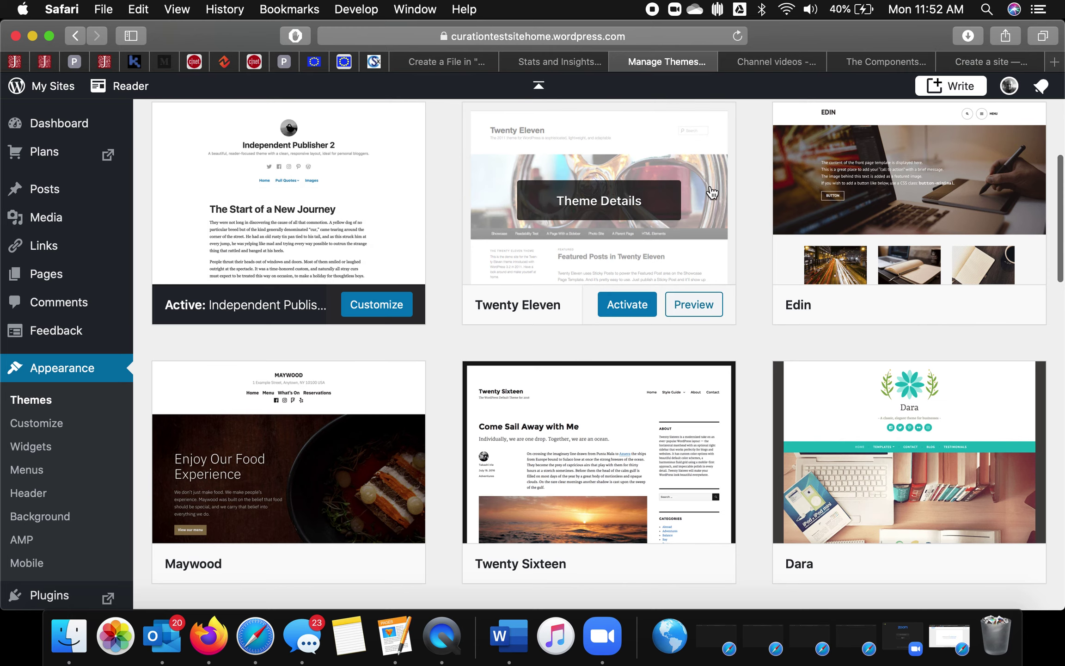
scroll(712, 193, down, 6)
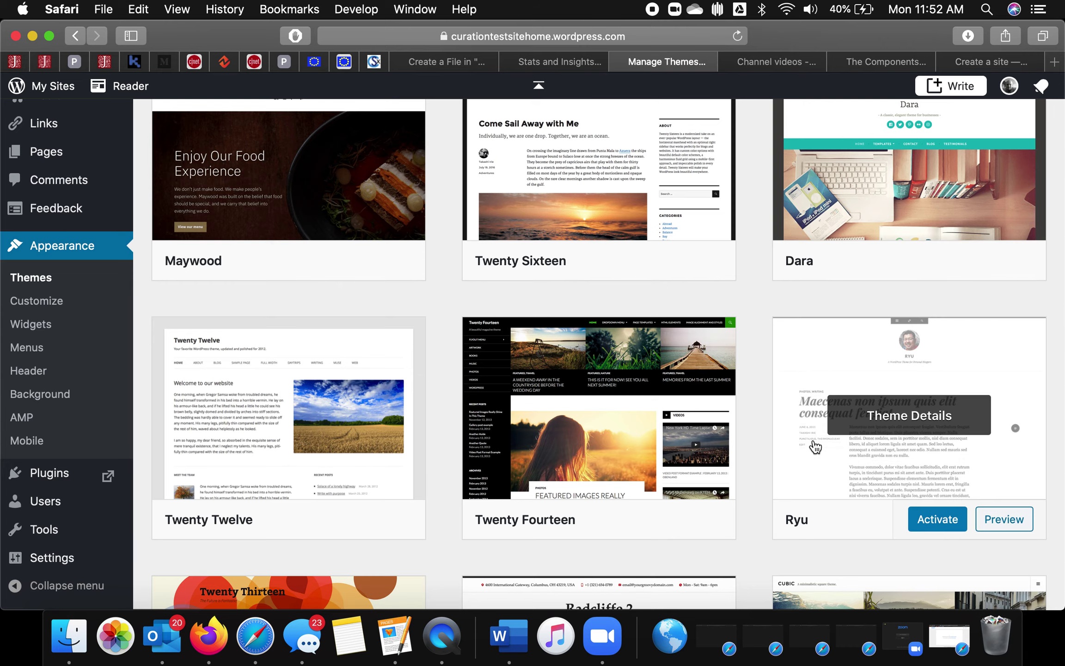
scroll(815, 447, down, 8)
scroll(816, 447, down, 10)
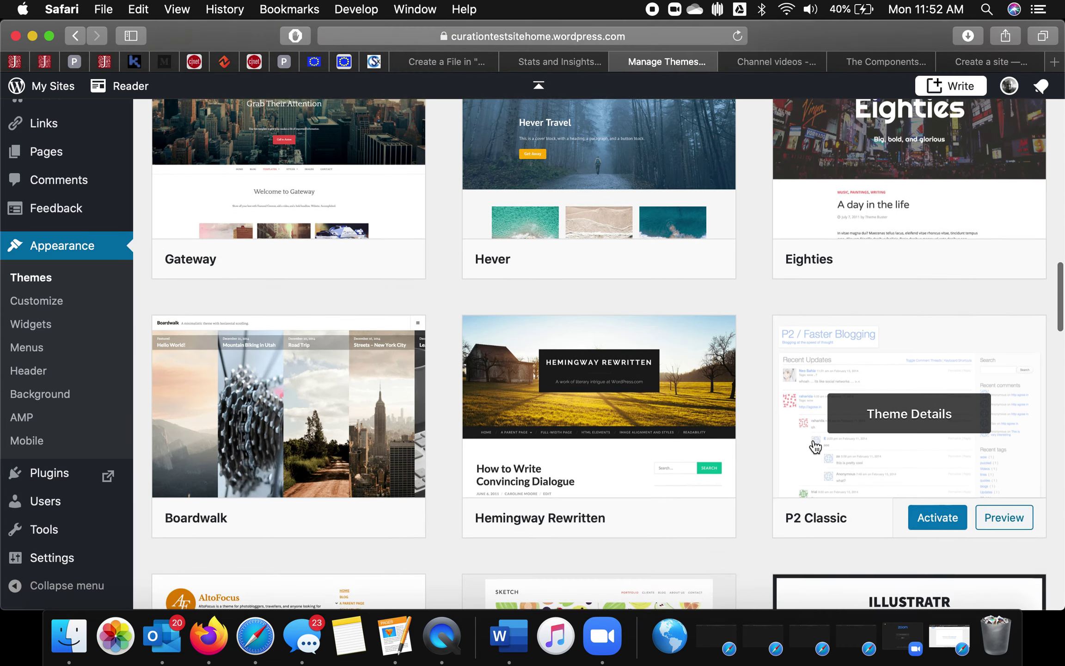
scroll(816, 447, down, 4)
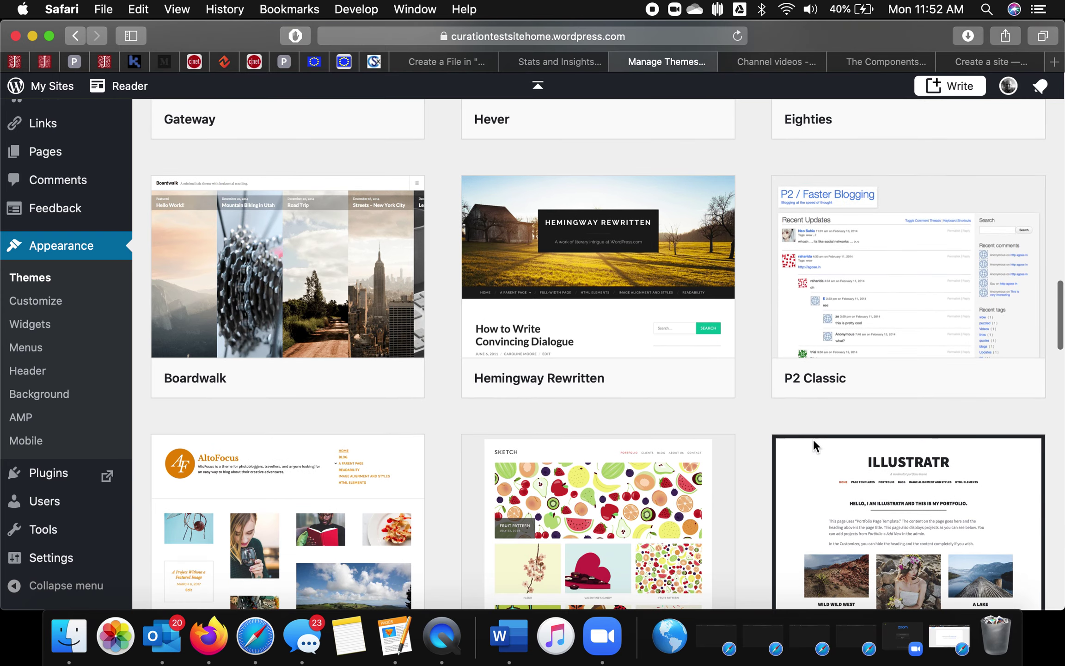
scroll(815, 447, down, 1)
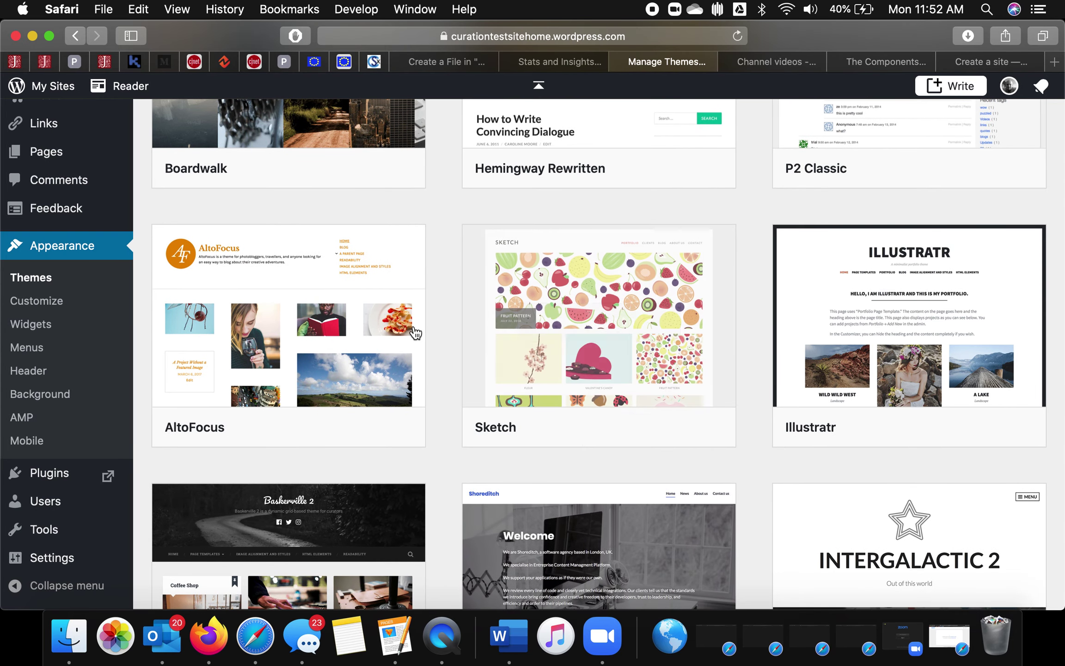
mouse_move(342, 334)
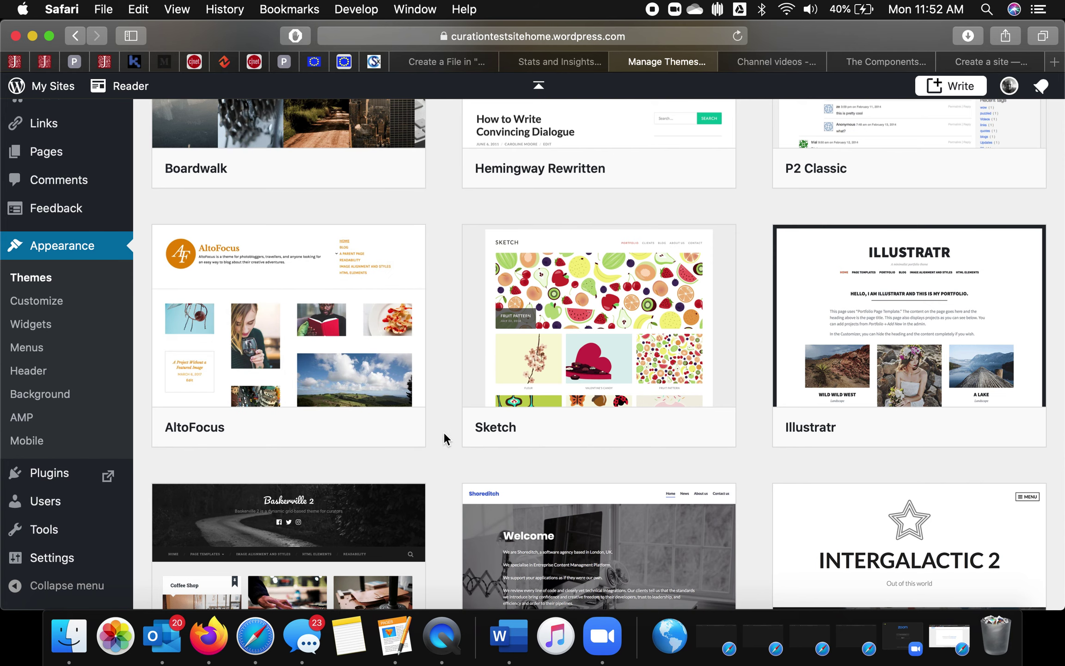
mouse_move(402, 398)
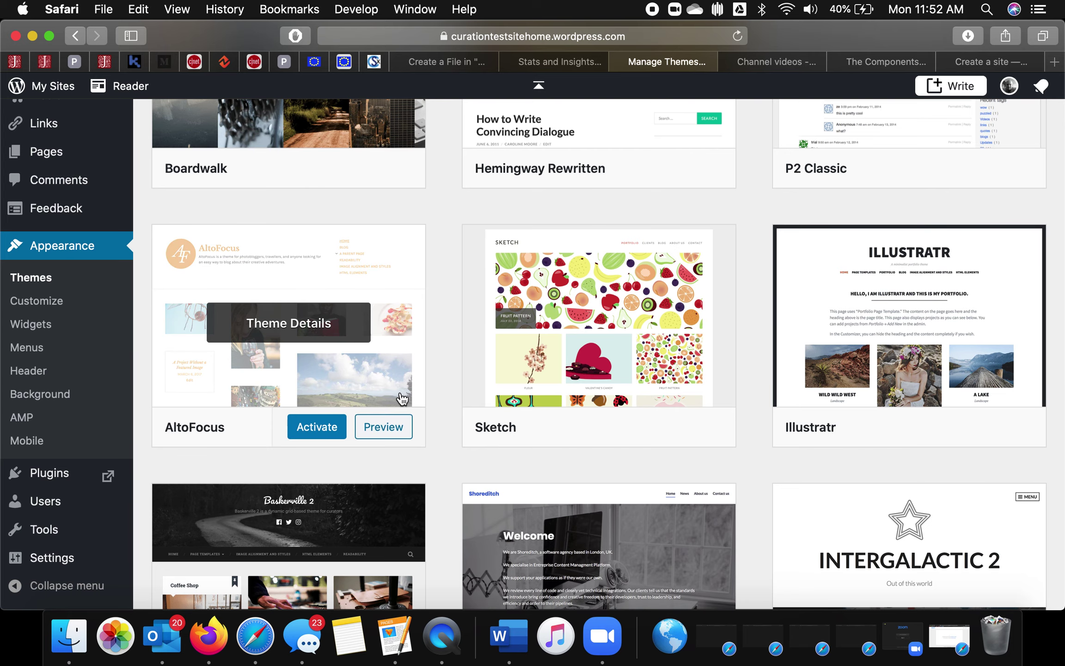
Scroll down to the Libre 2 card and activate it as the site theme.
mouse_move(997, 399)
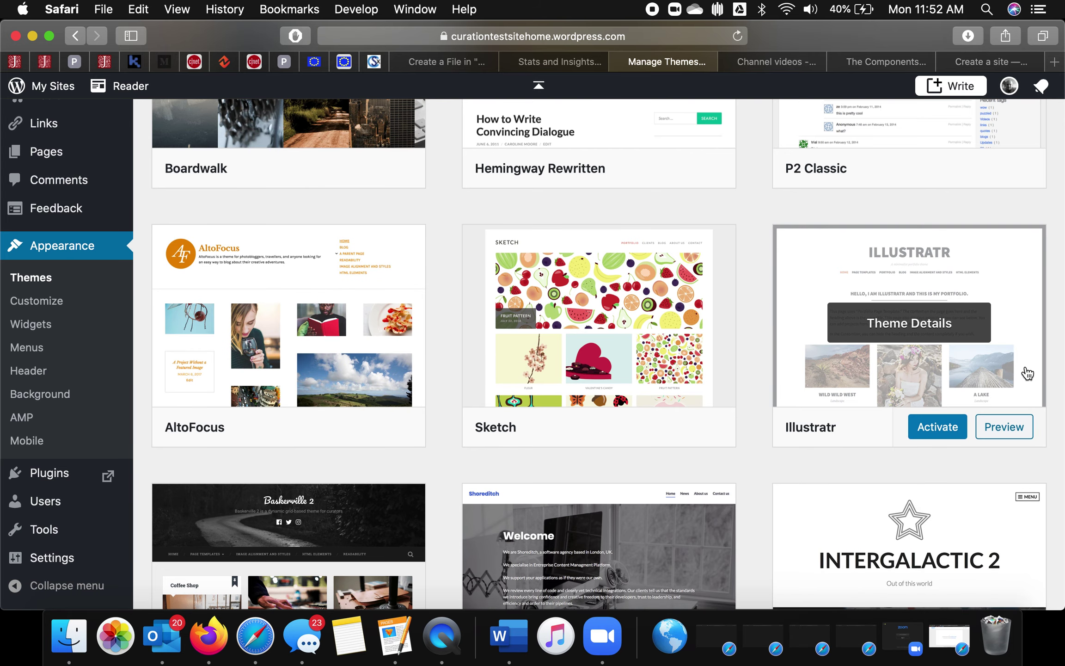
scroll(1027, 374, down, 6)
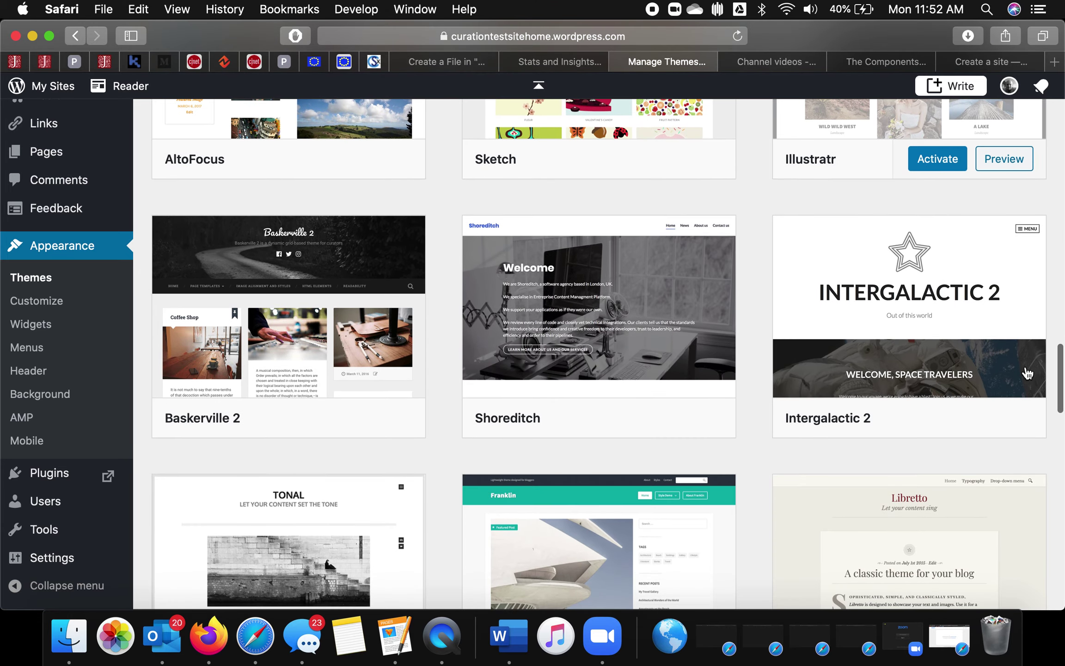
scroll(1028, 374, down, 4)
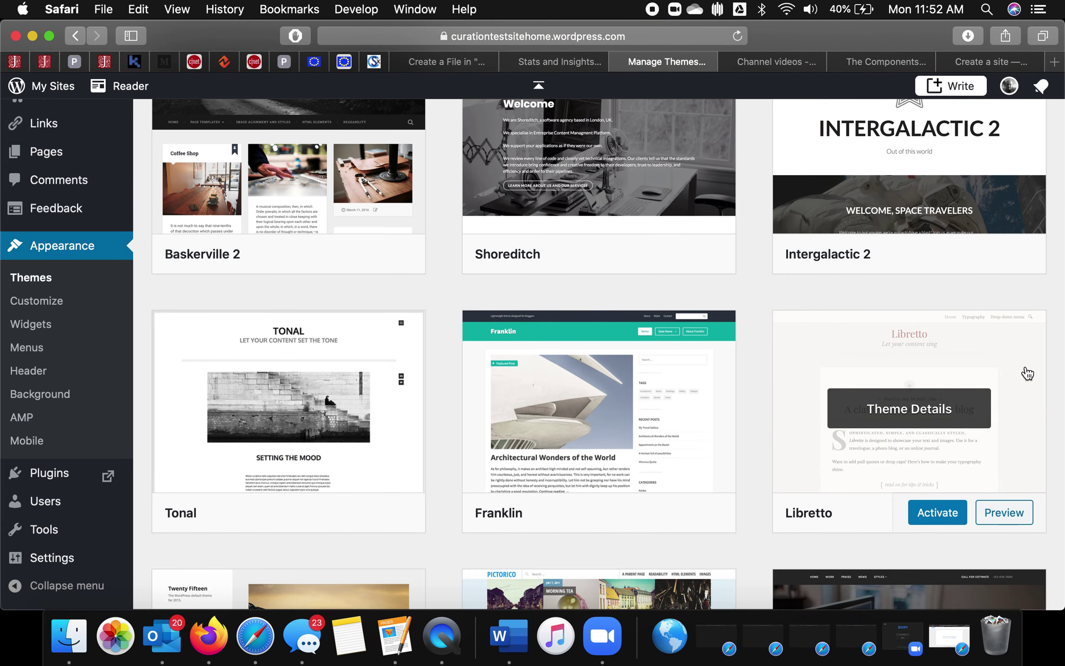
scroll(1028, 374, down, 3)
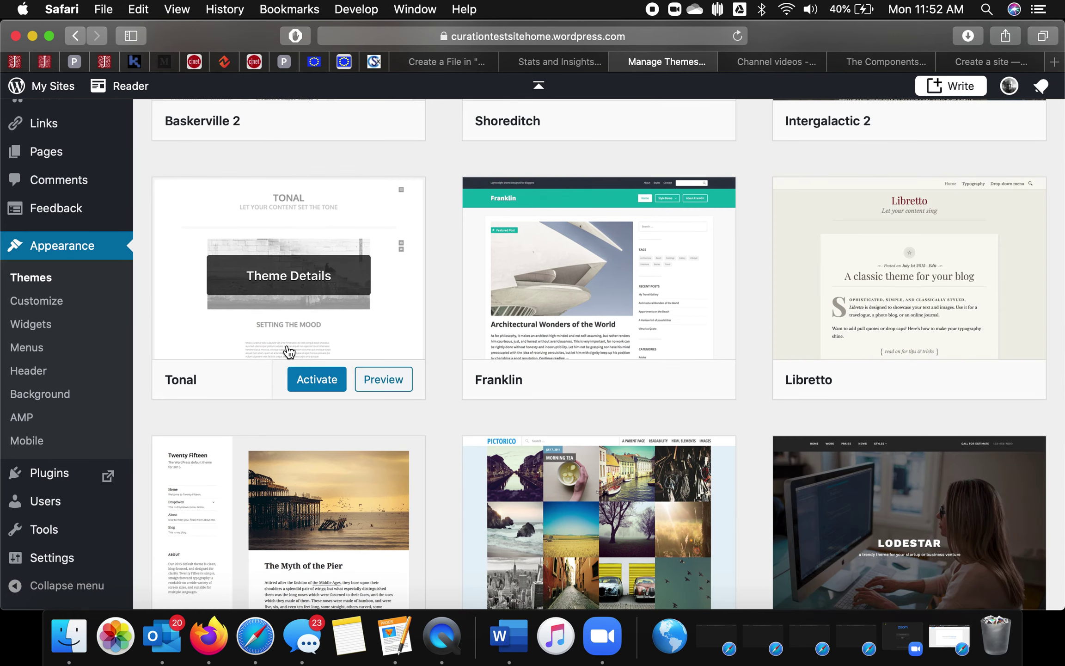
scroll(289, 352, down, 10)
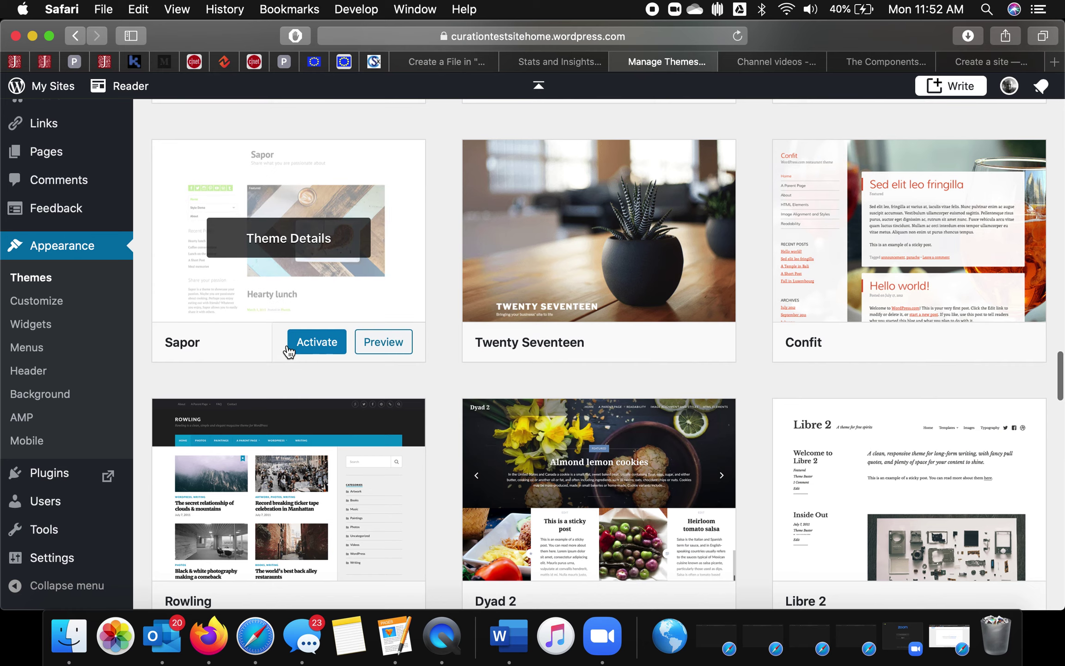
scroll(290, 352, down, 4)
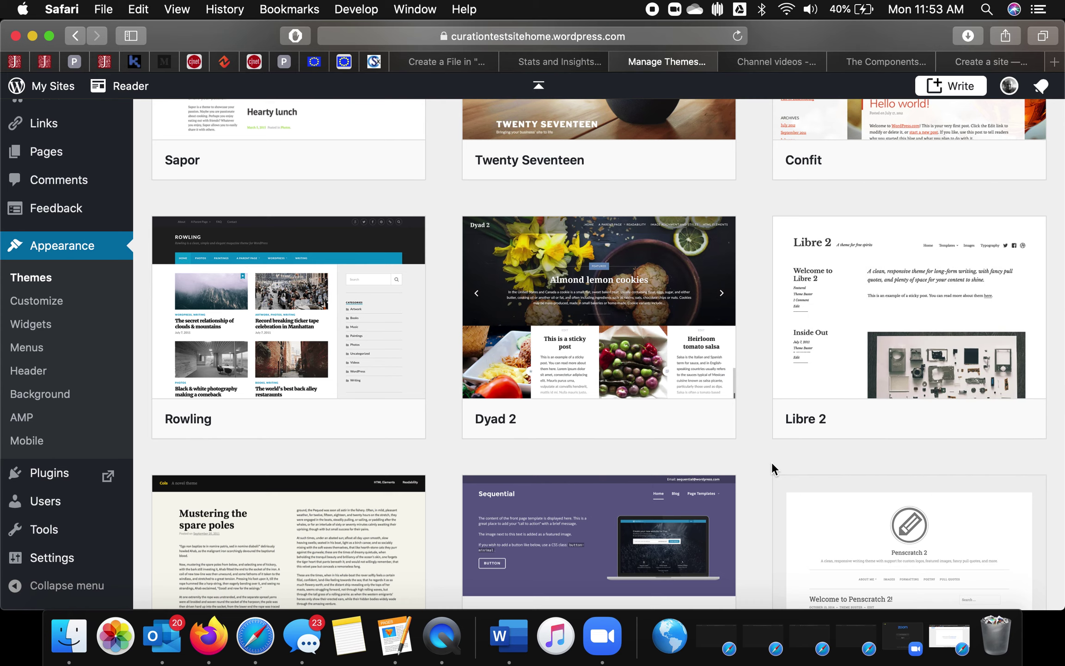
mouse_move(807, 294)
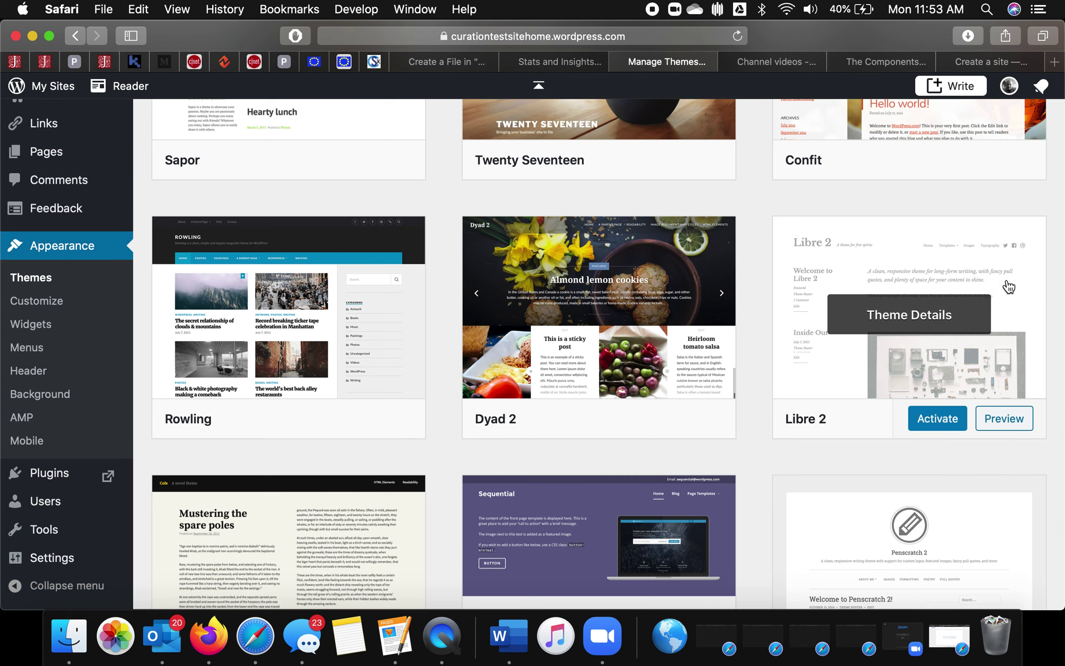
scroll(1001, 329, down, 2)
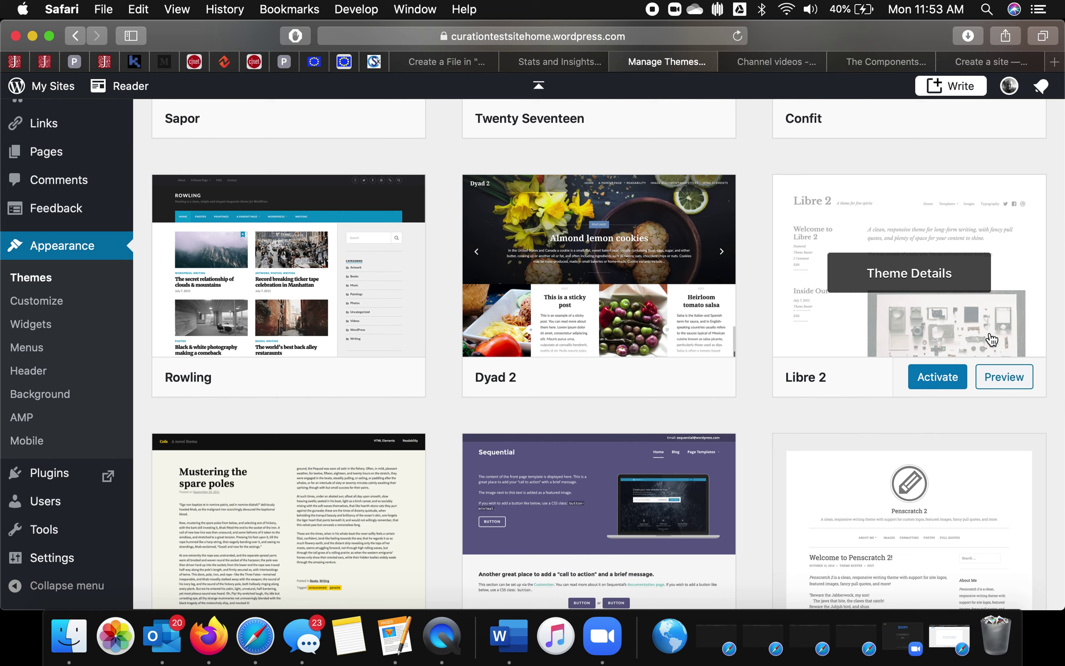
click(938, 378)
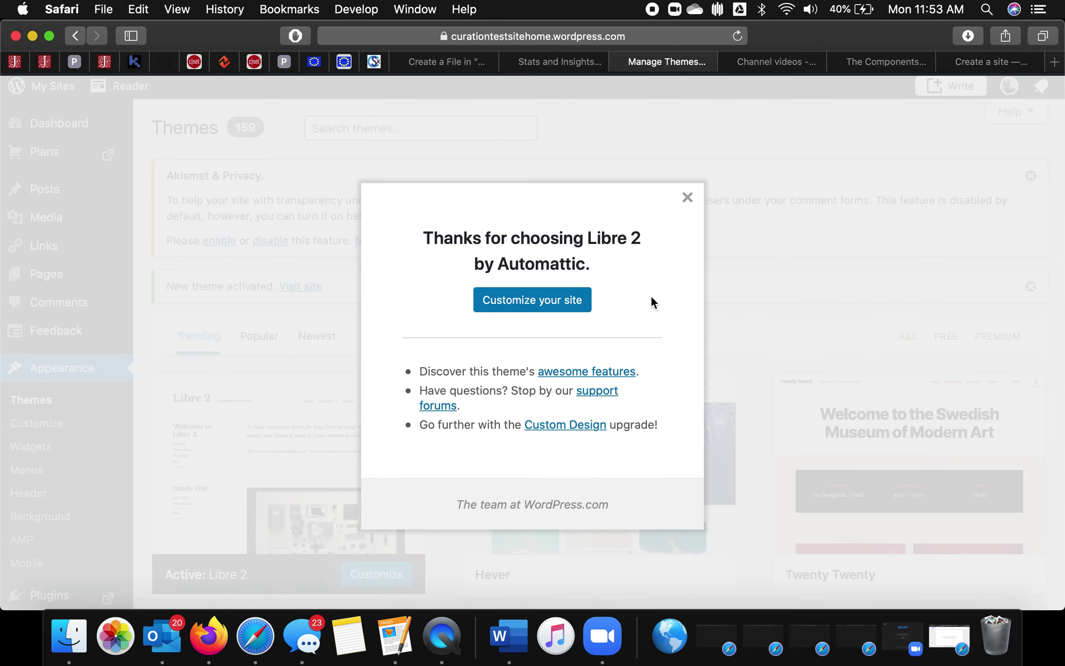
Open the Customizer from the 'Thanks for choosing Libre 2' dialog.
click(554, 299)
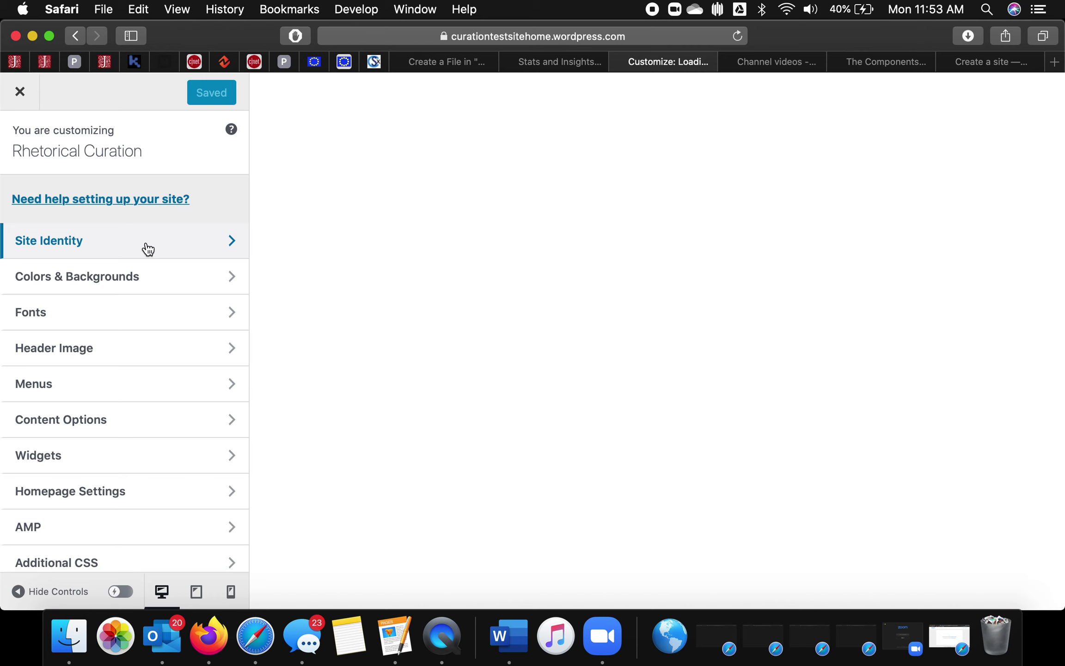
Review the site title and tagline in Site Identity, leaving Display Site Title and Tagline on.
click(147, 249)
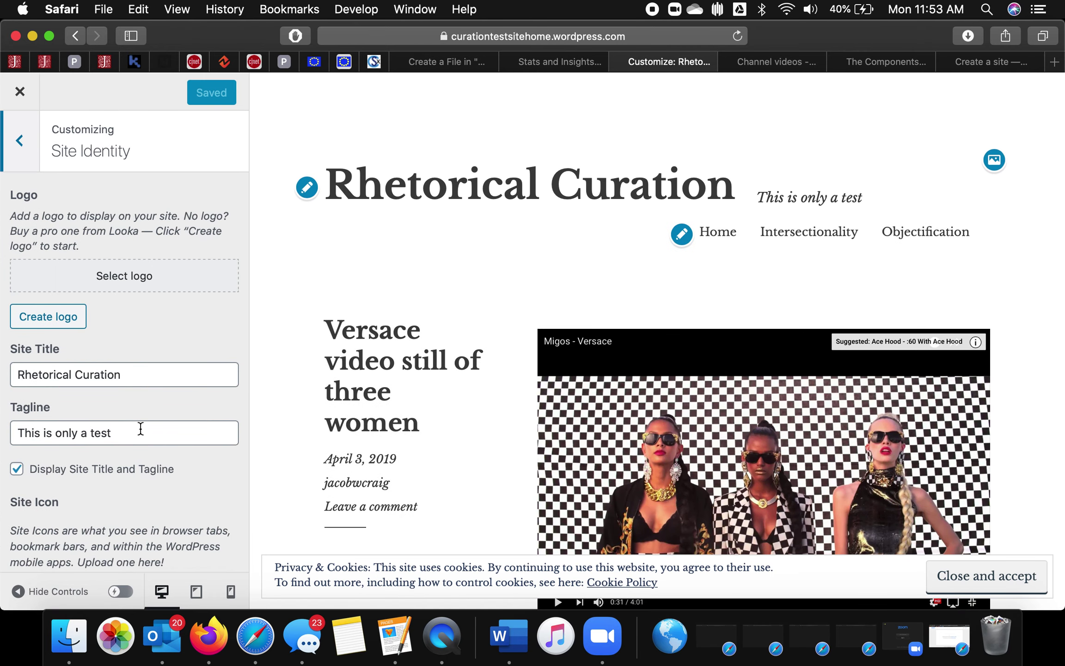
drag(133, 374, 4, 384)
drag(125, 434, 21, 436)
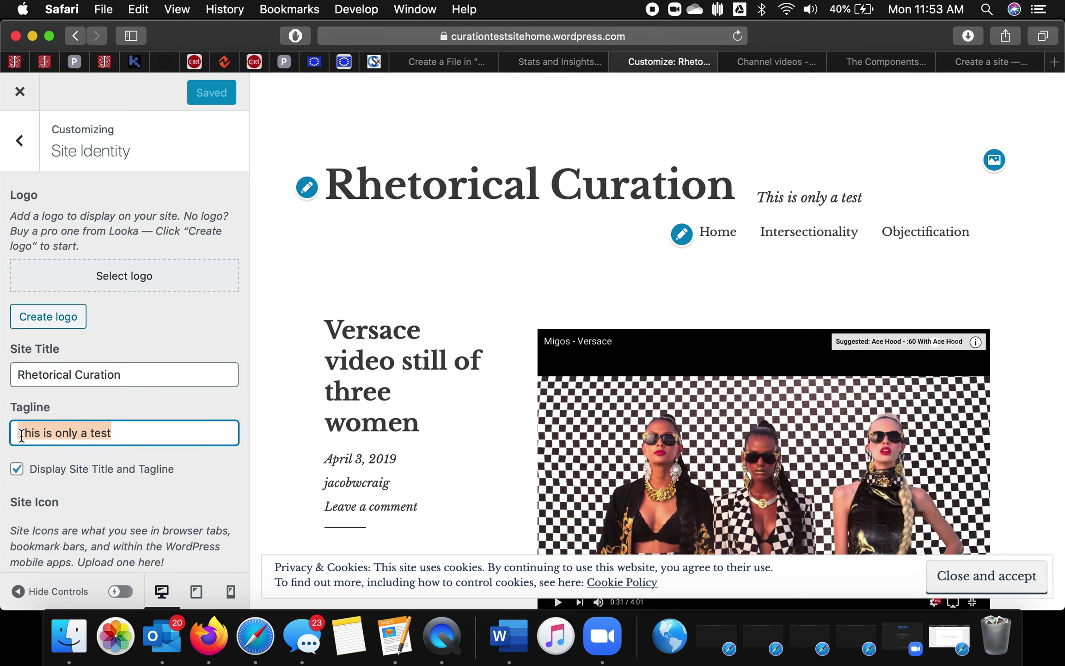
click(16, 471)
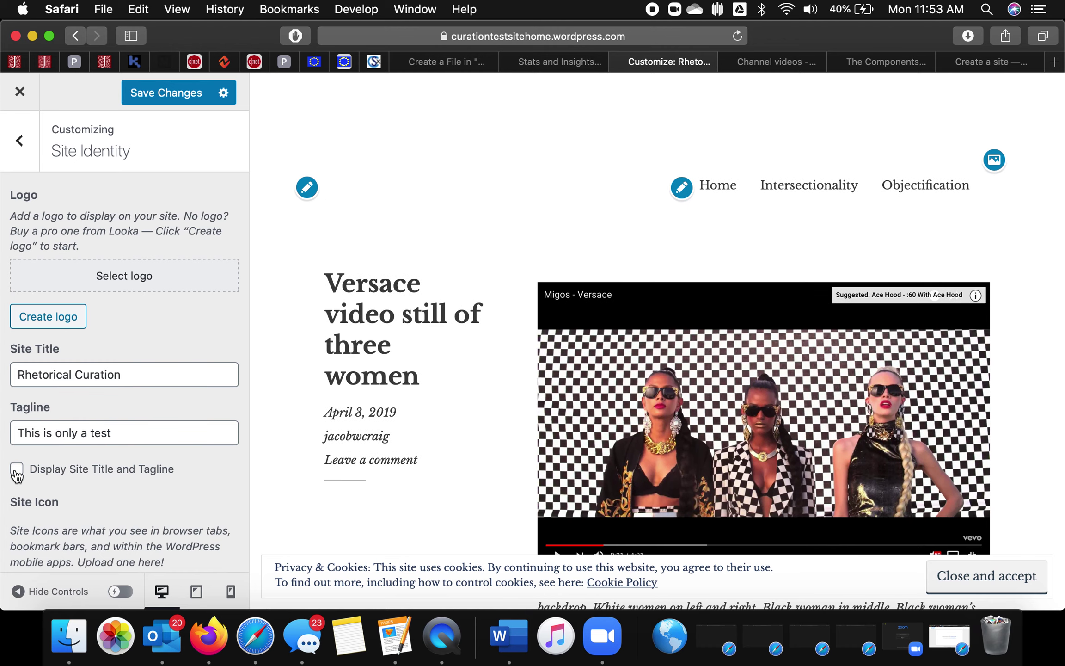
click(17, 471)
scroll(85, 502, down, 5)
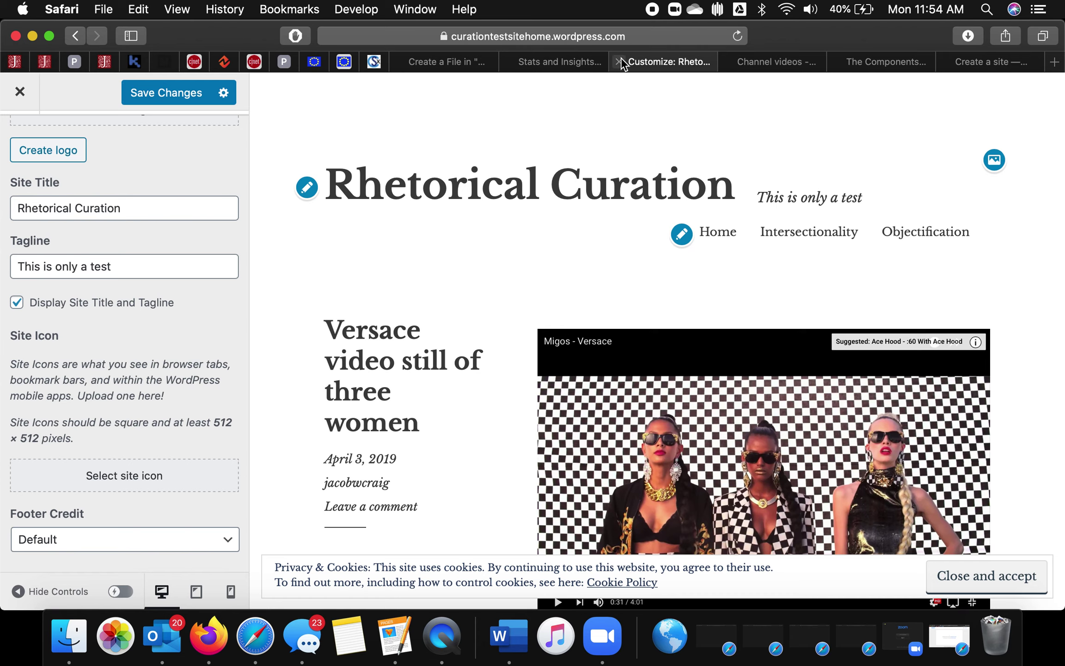
scroll(71, 190, up, 5)
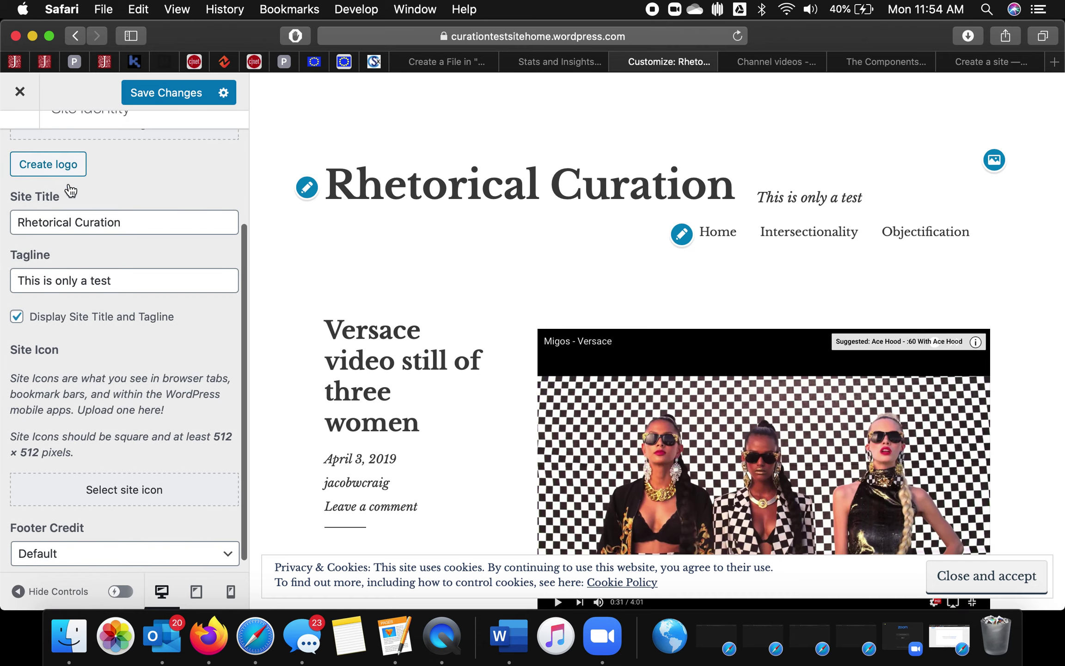
click(25, 148)
click(78, 277)
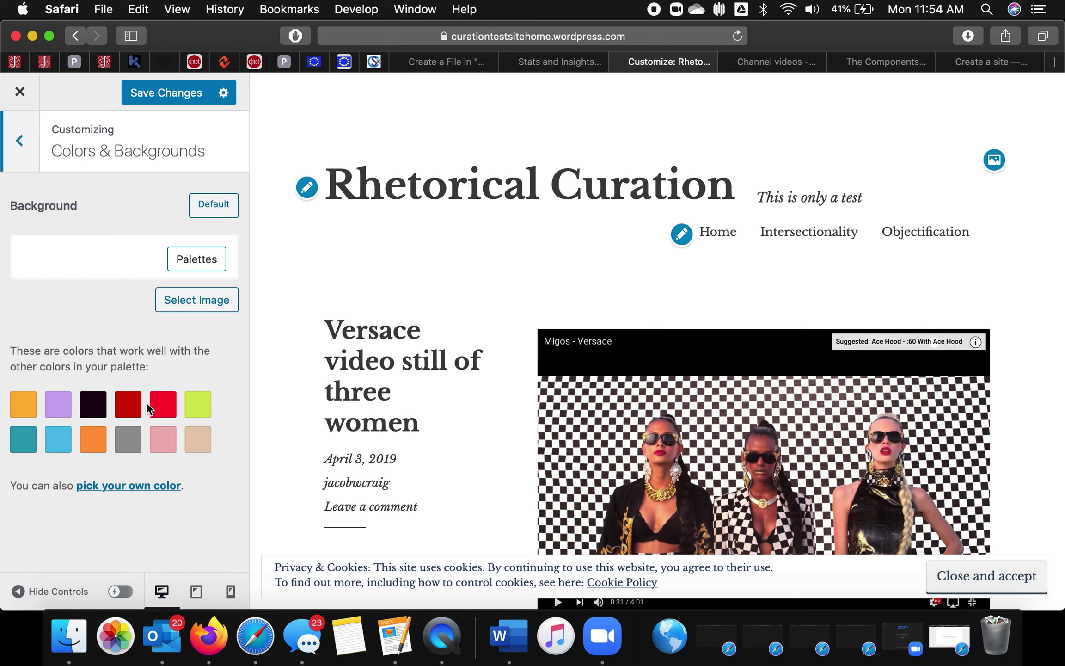
Try several featured colour palettes and apply the white, grey and pink one.
click(192, 261)
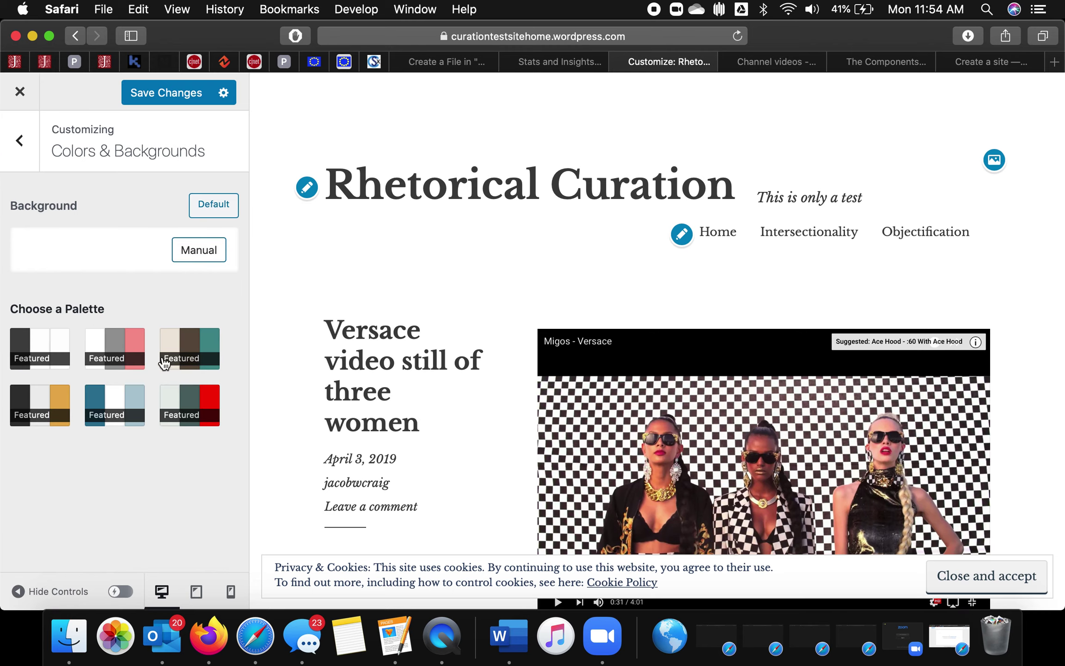
click(122, 401)
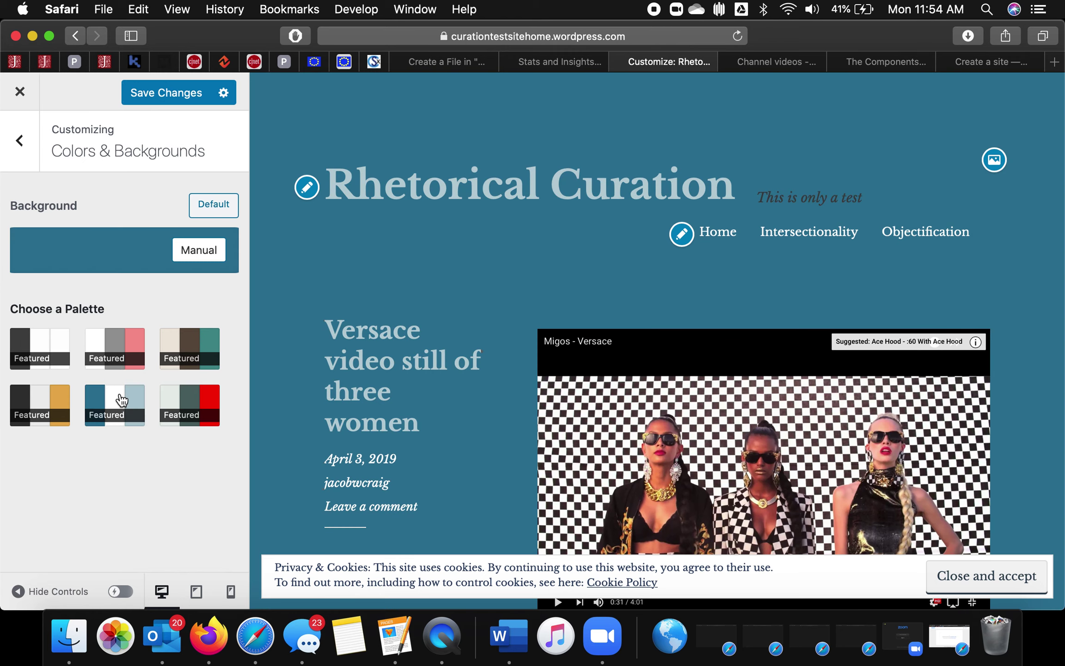
click(200, 361)
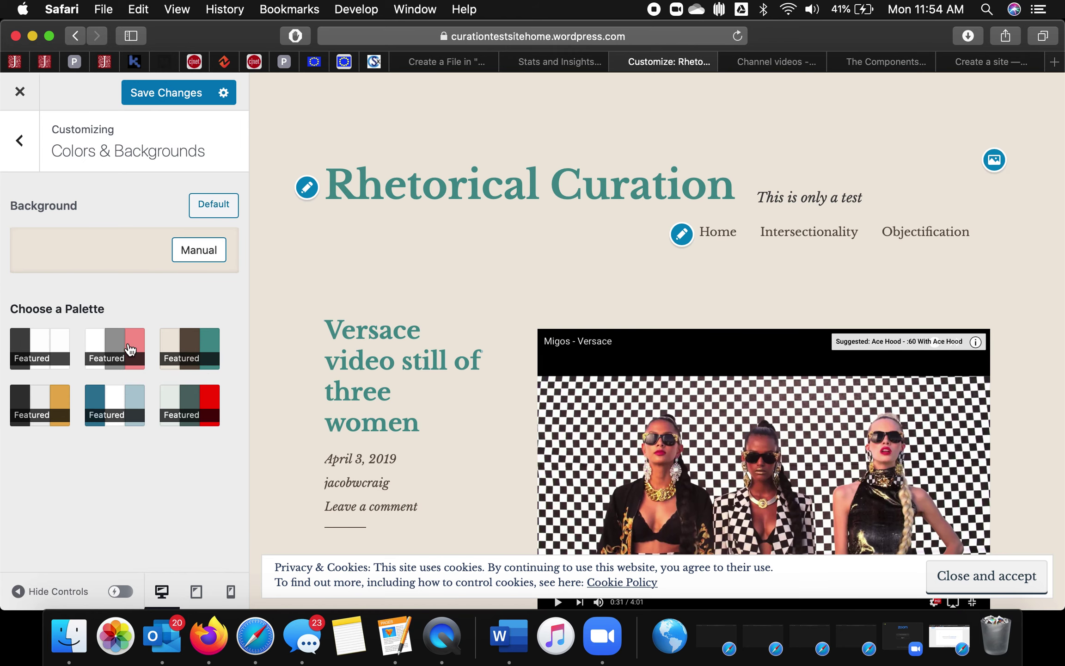
click(111, 348)
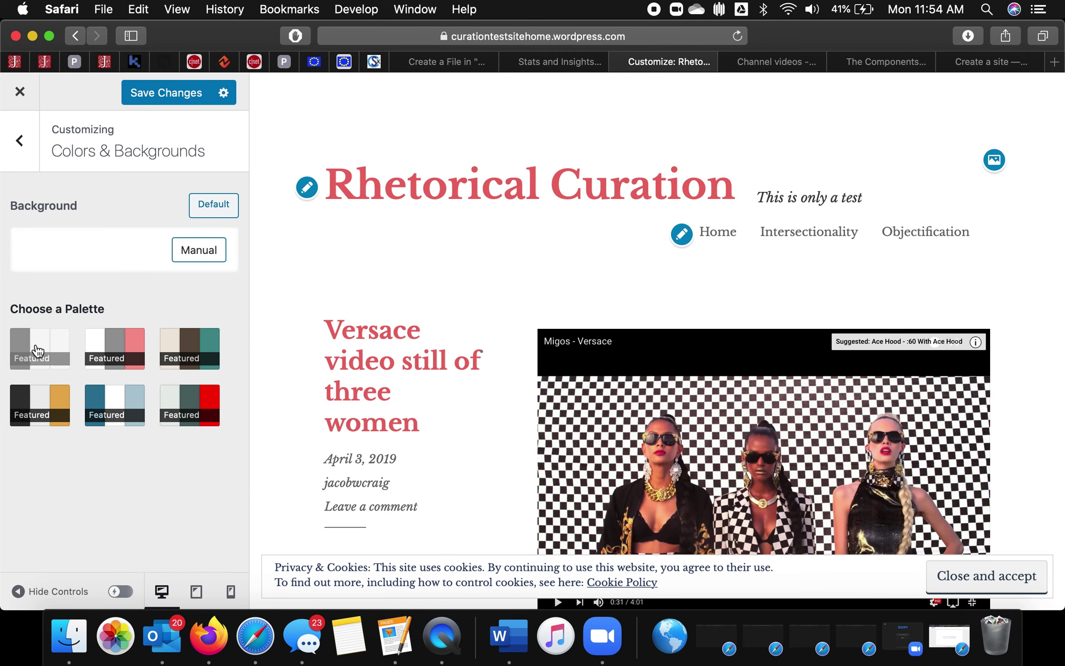
click(34, 352)
click(118, 349)
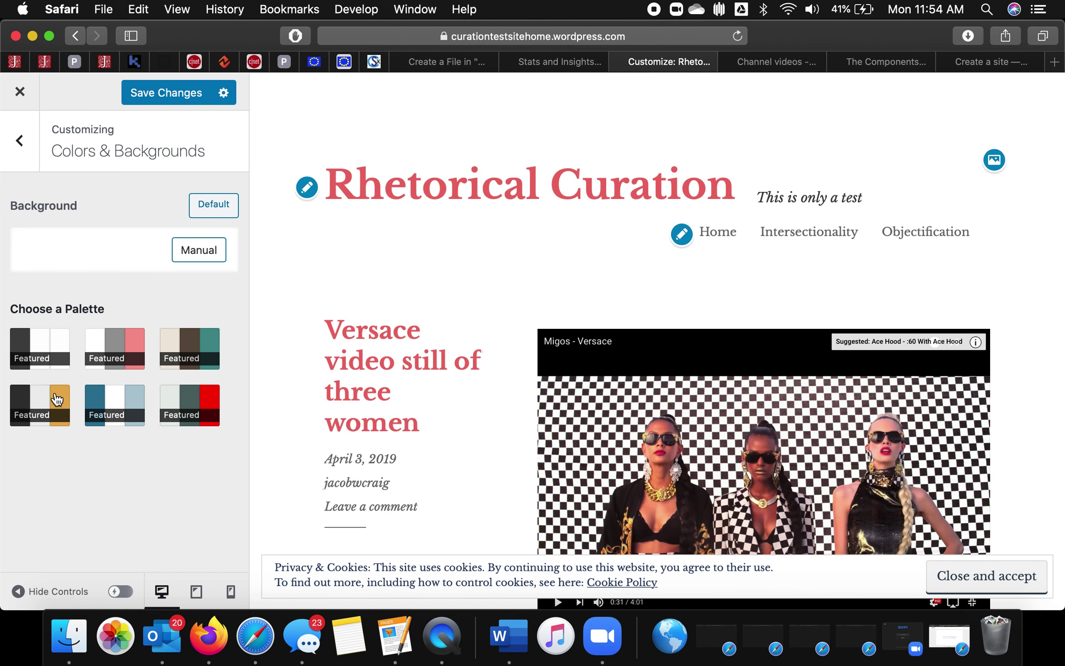
click(56, 398)
click(204, 400)
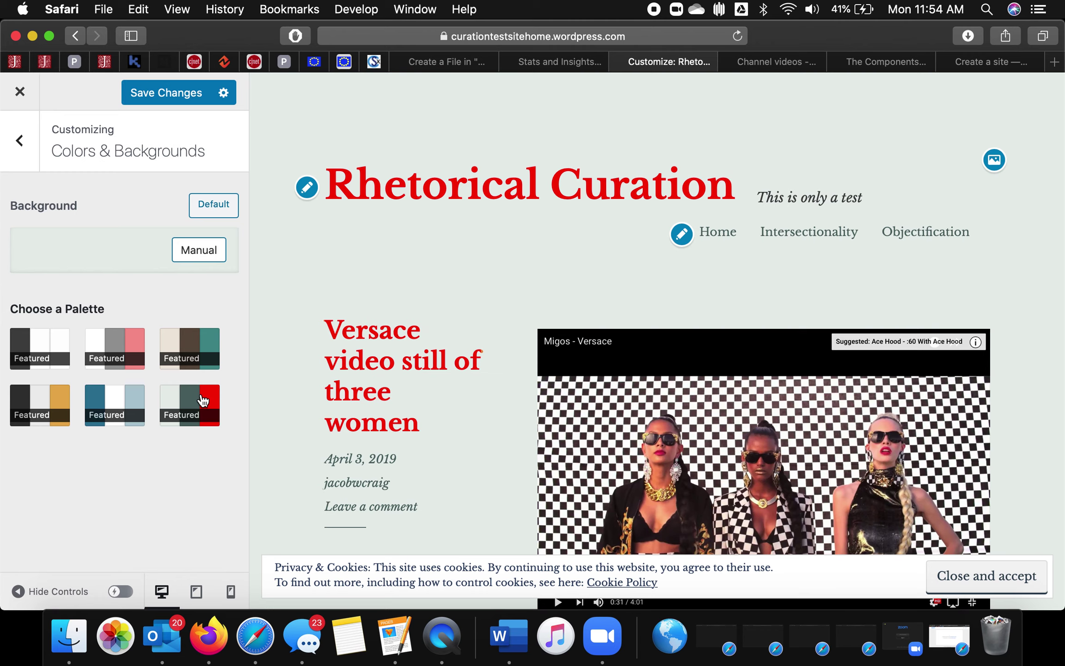
click(109, 342)
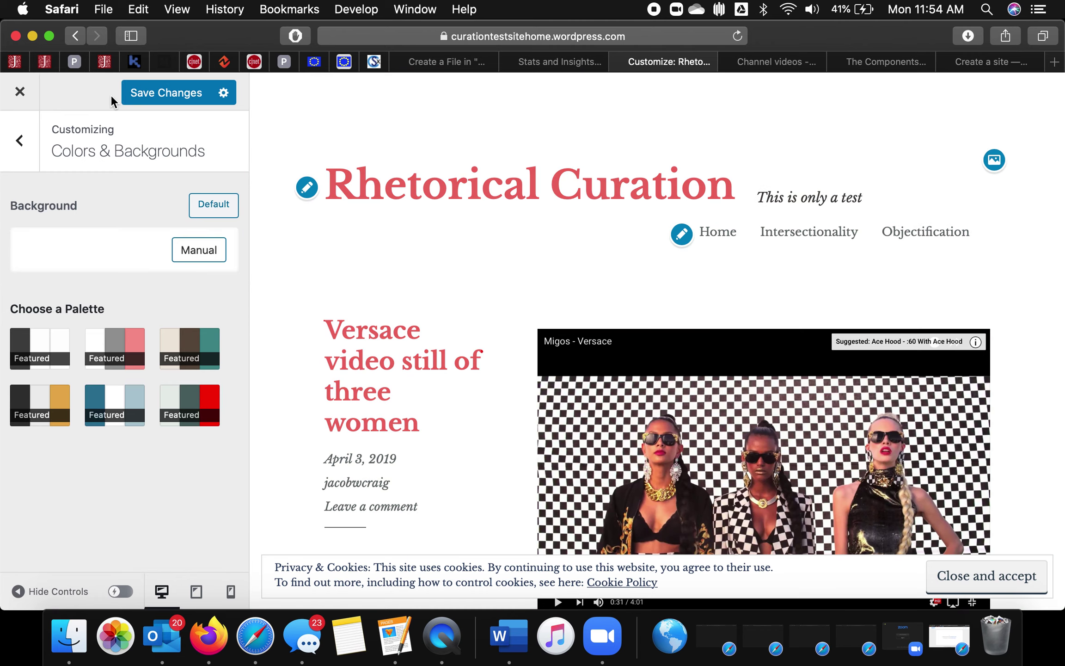
click(19, 140)
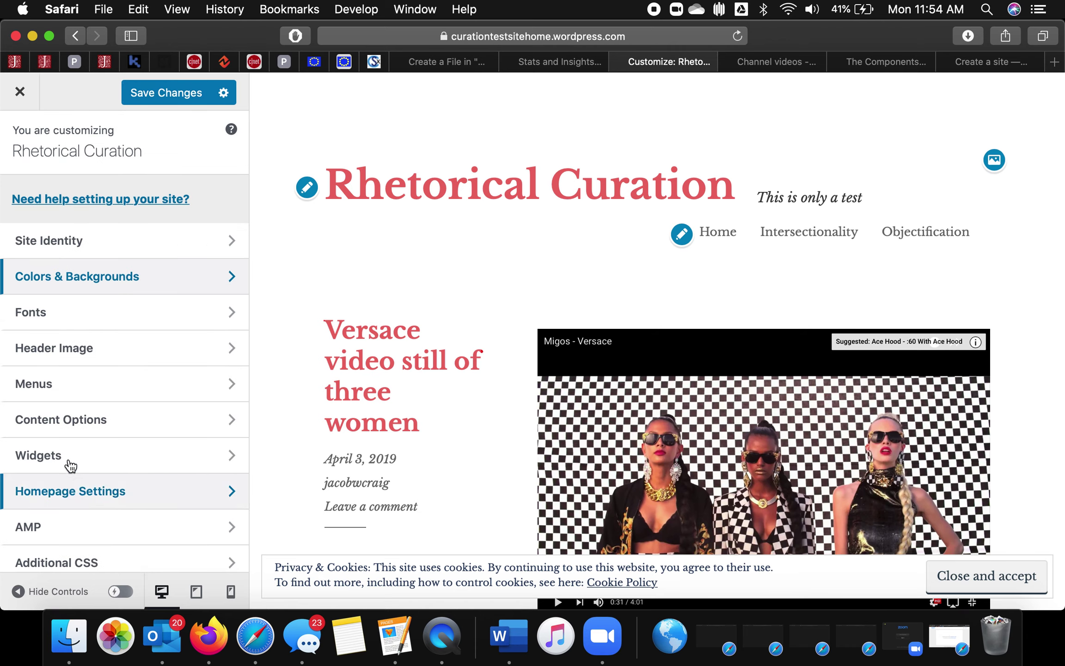
Create a new menu named Menu assigned to the Header location.
click(95, 384)
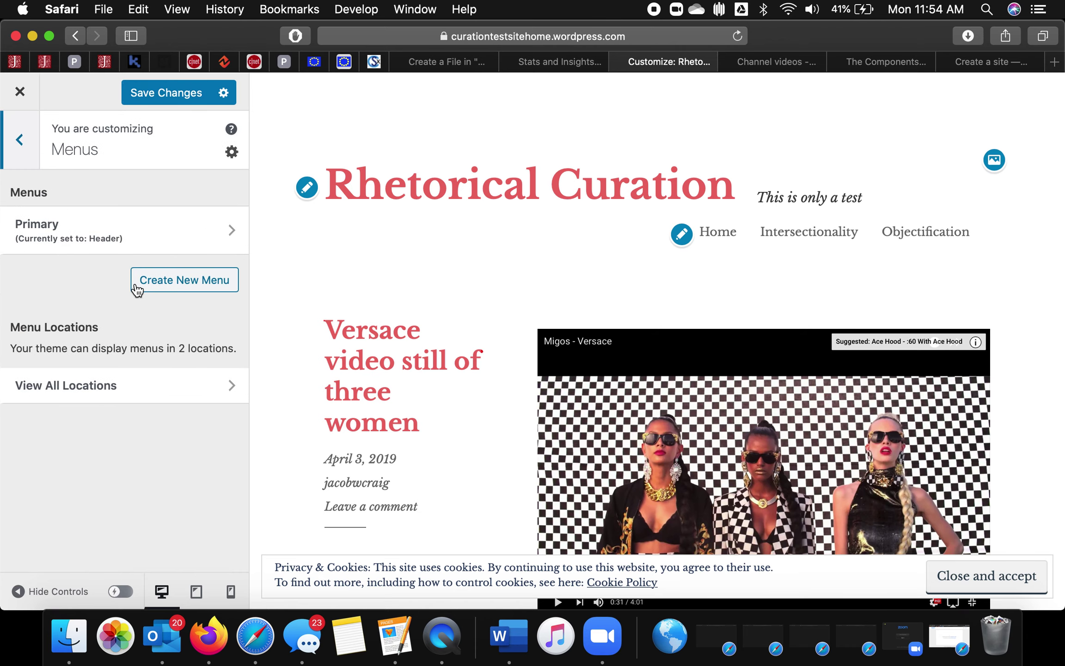
click(136, 287)
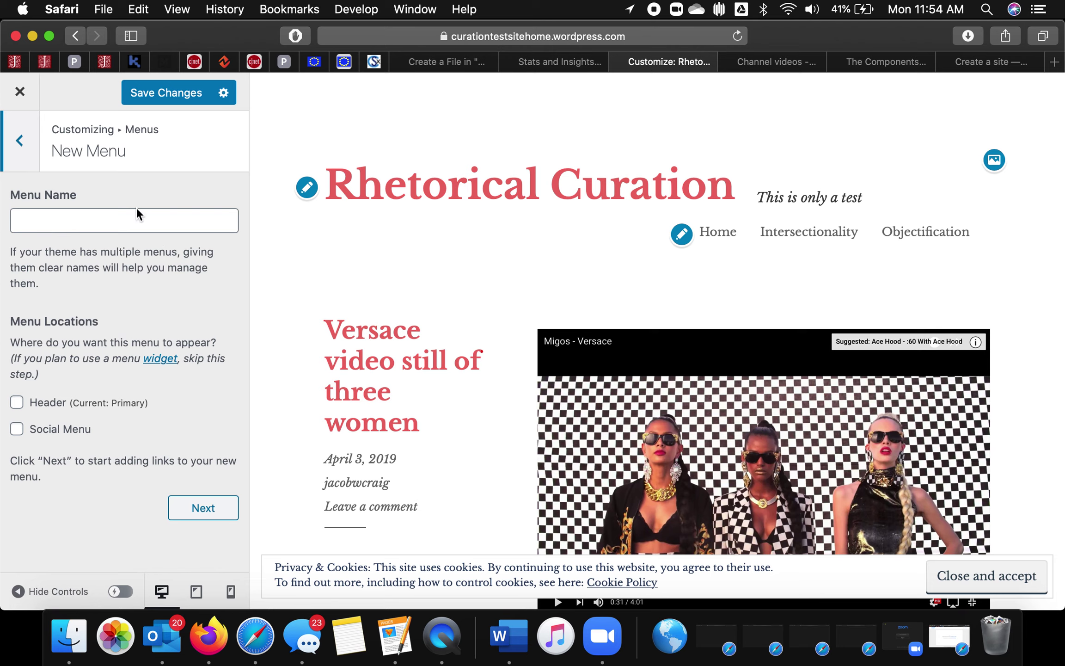
click(136, 217)
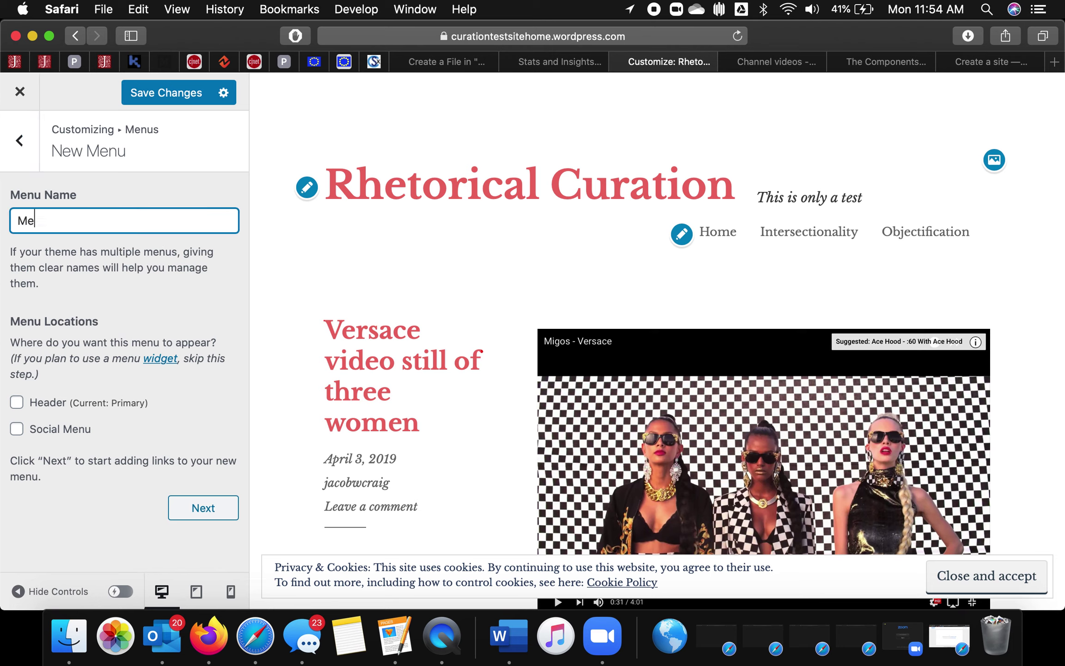
click(18, 405)
click(214, 510)
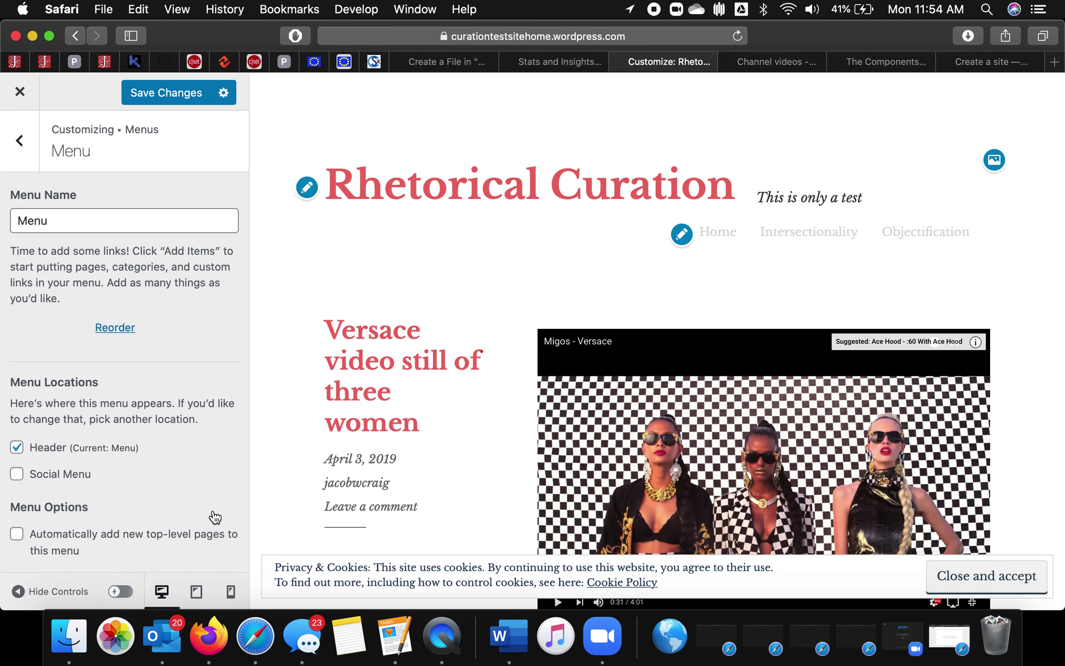
Enable automatically adding new top-level pages to the header menu.
scroll(185, 430, down, 1)
scroll(68, 478, down, 1)
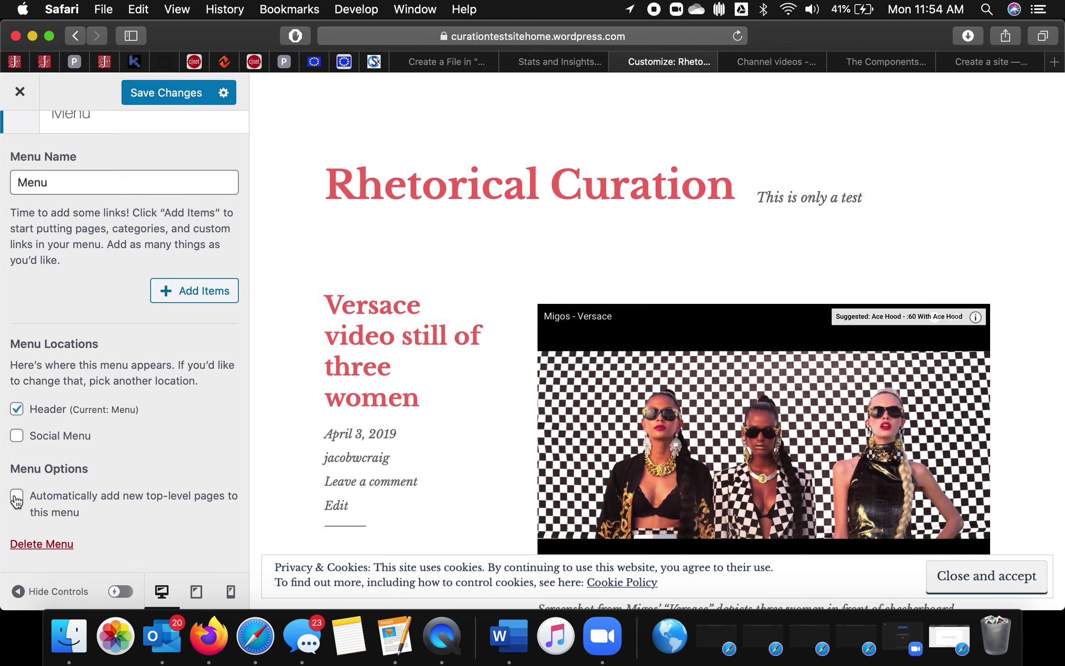
click(17, 499)
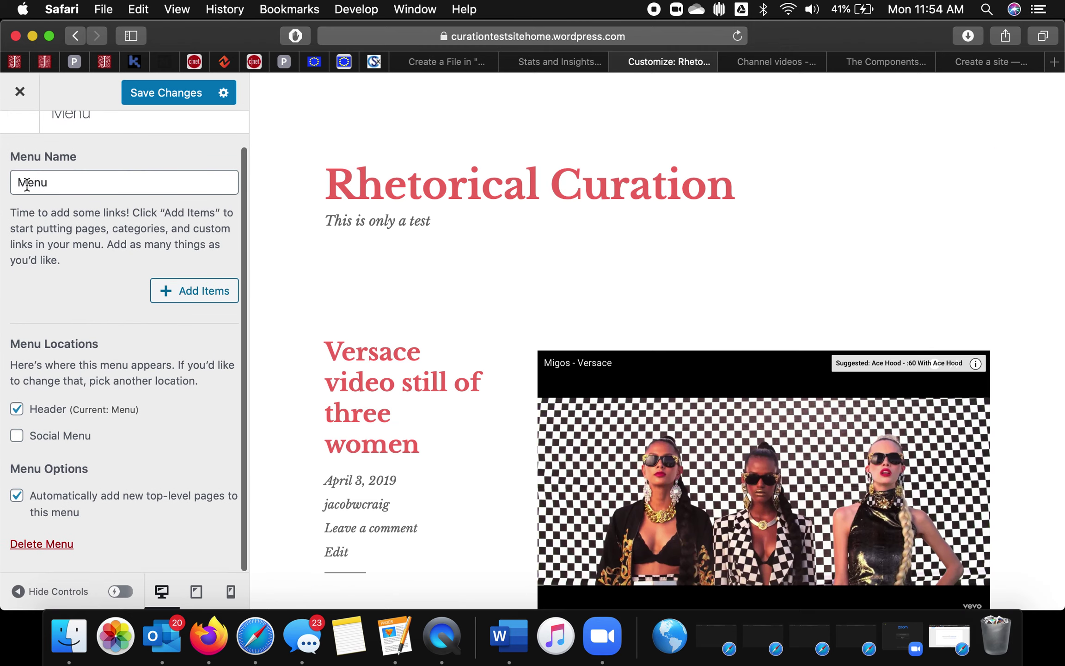
scroll(52, 155, up, 2)
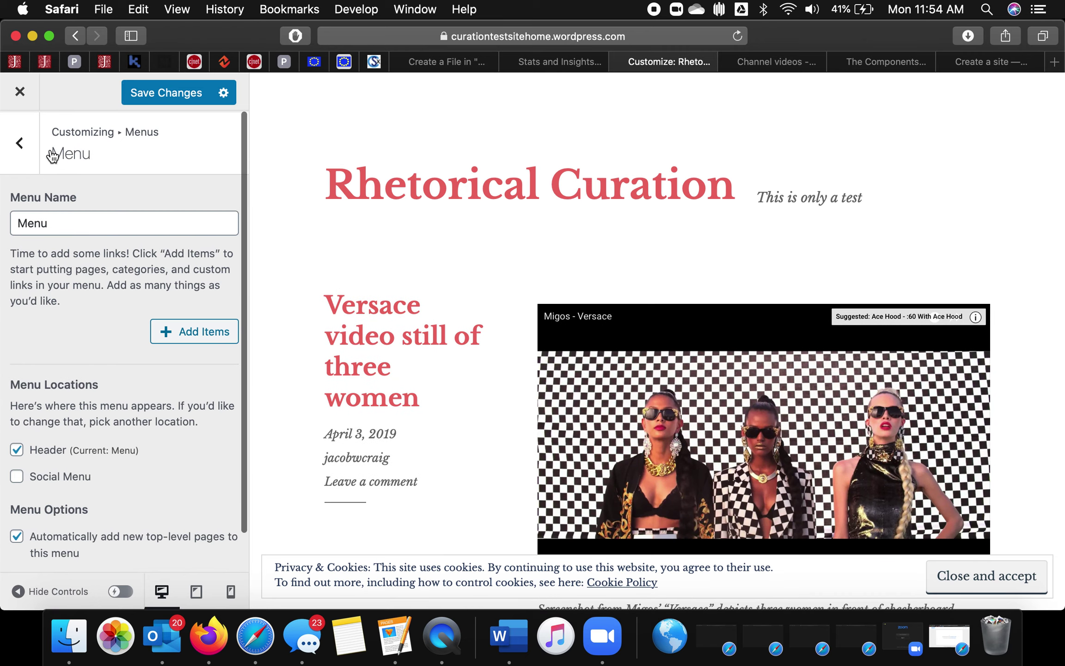
click(21, 142)
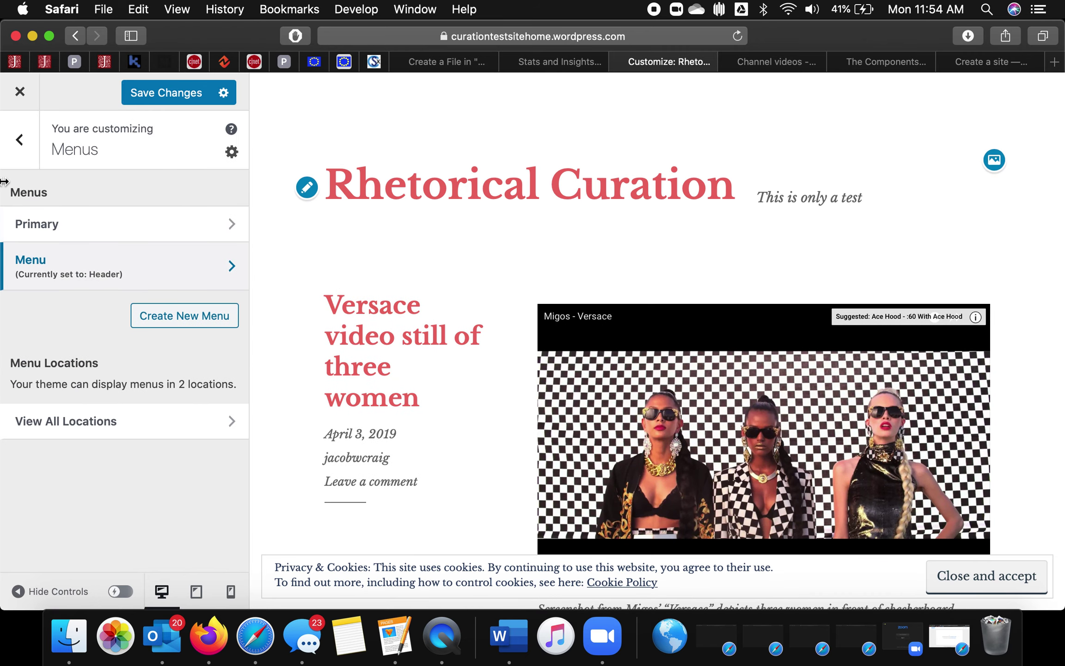
click(22, 152)
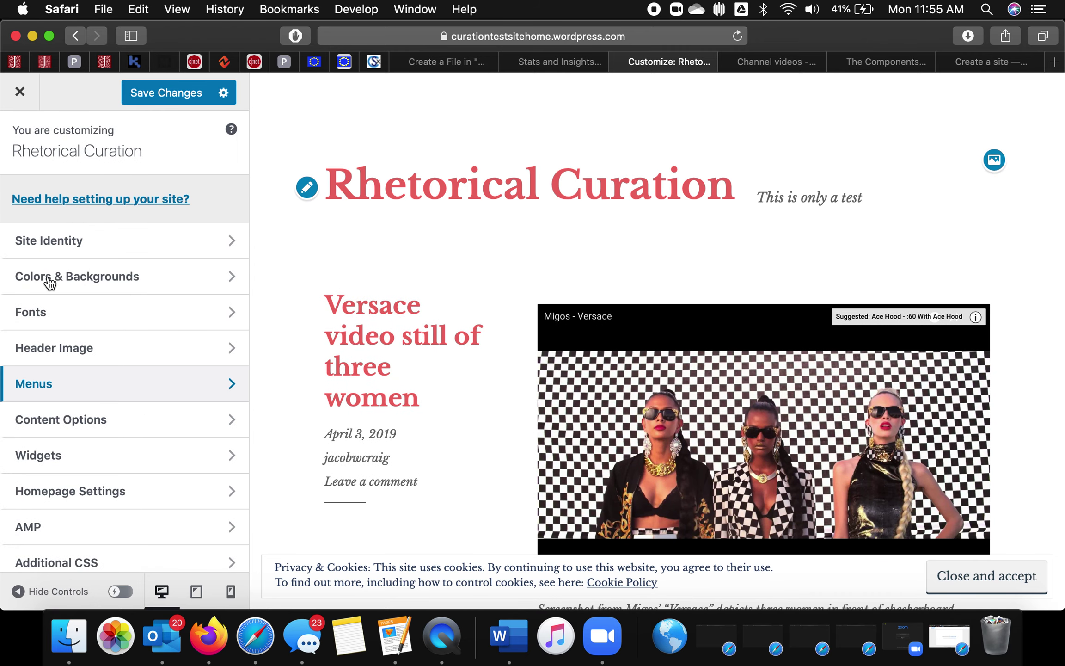
In Content Options, use post excerpts and hide post dates, categories and tags.
click(81, 417)
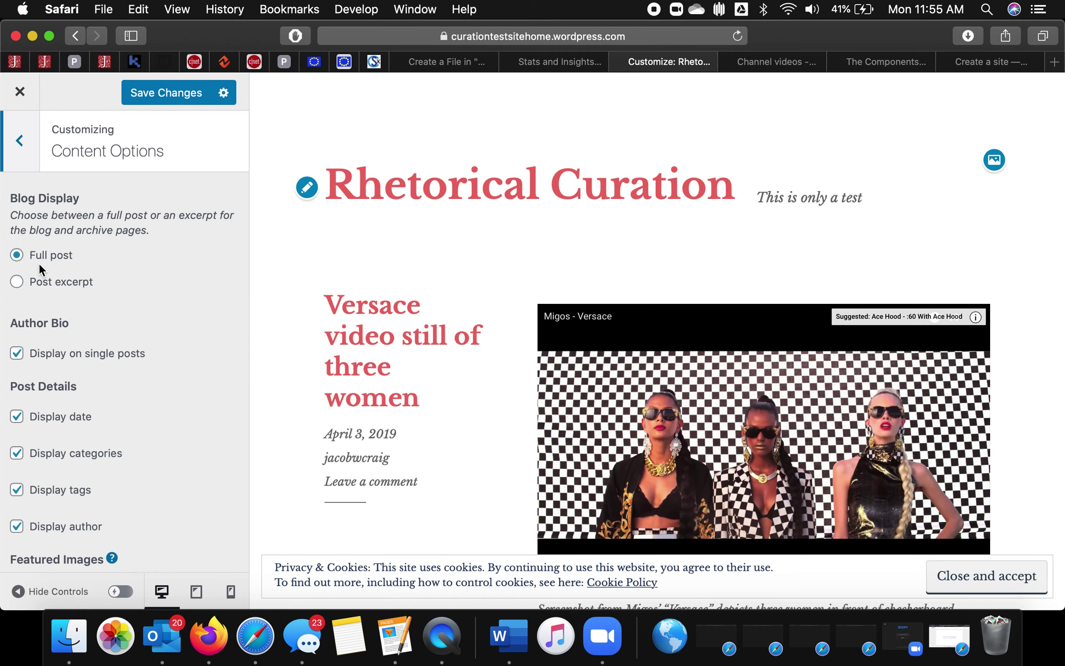
click(17, 282)
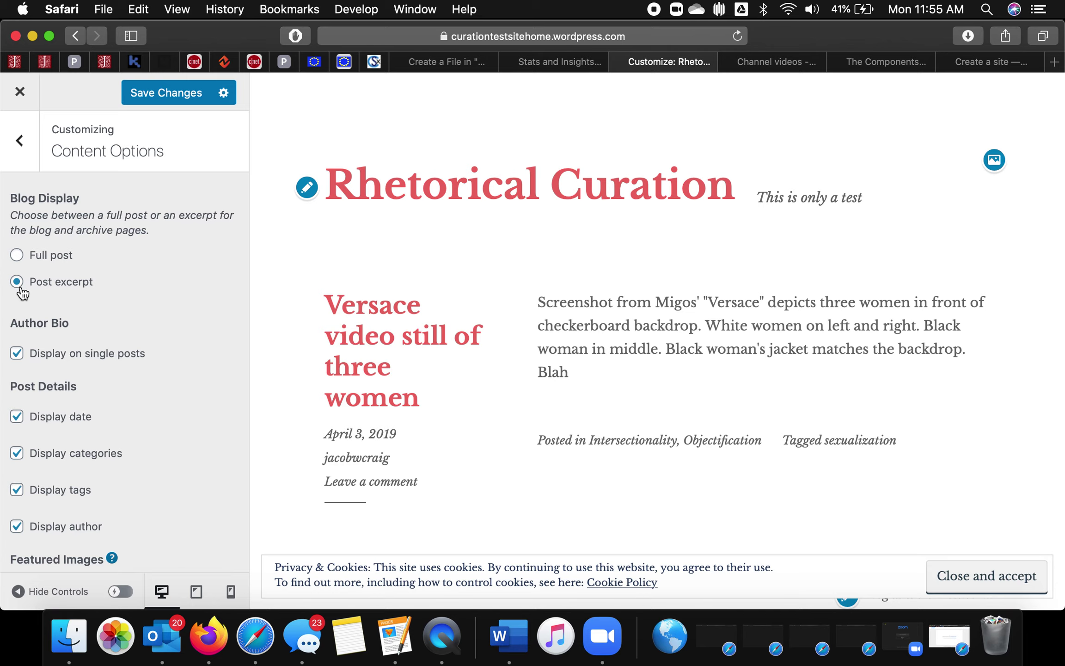
scroll(69, 481, down, 1)
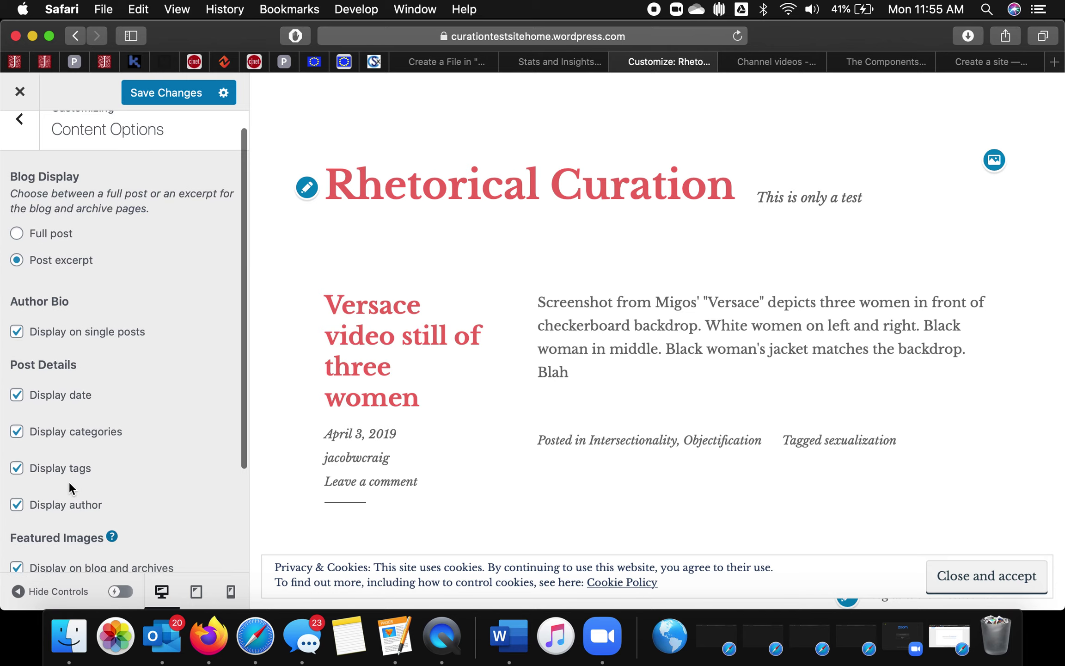
click(16, 401)
click(18, 433)
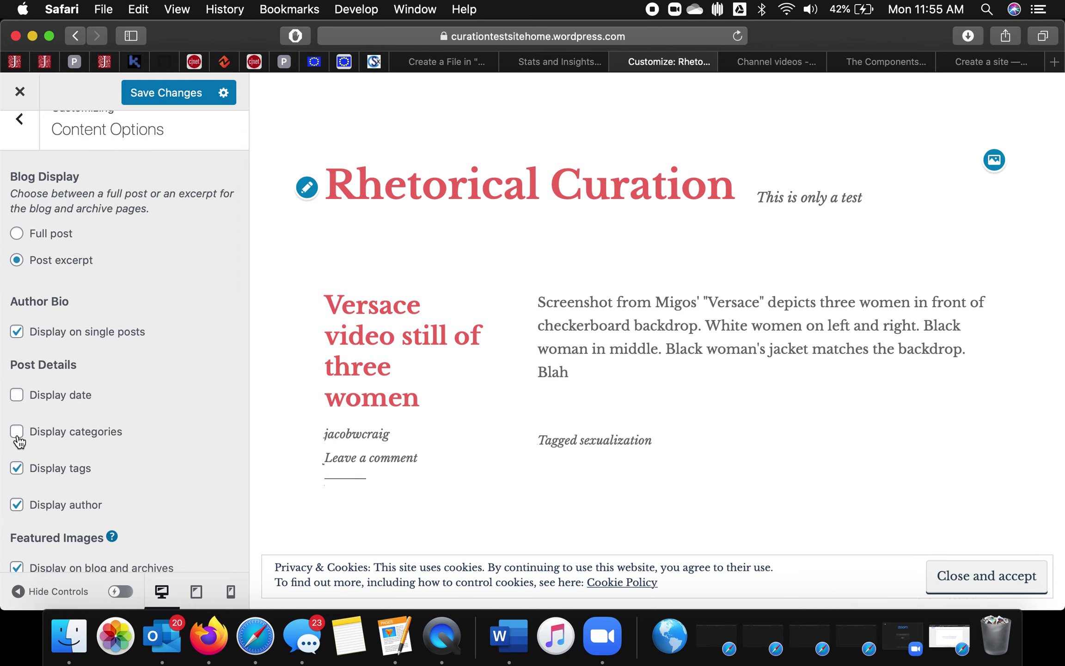
click(18, 469)
Keep featured images on single posts and pages, not on blog archives.
scroll(74, 476, down, 6)
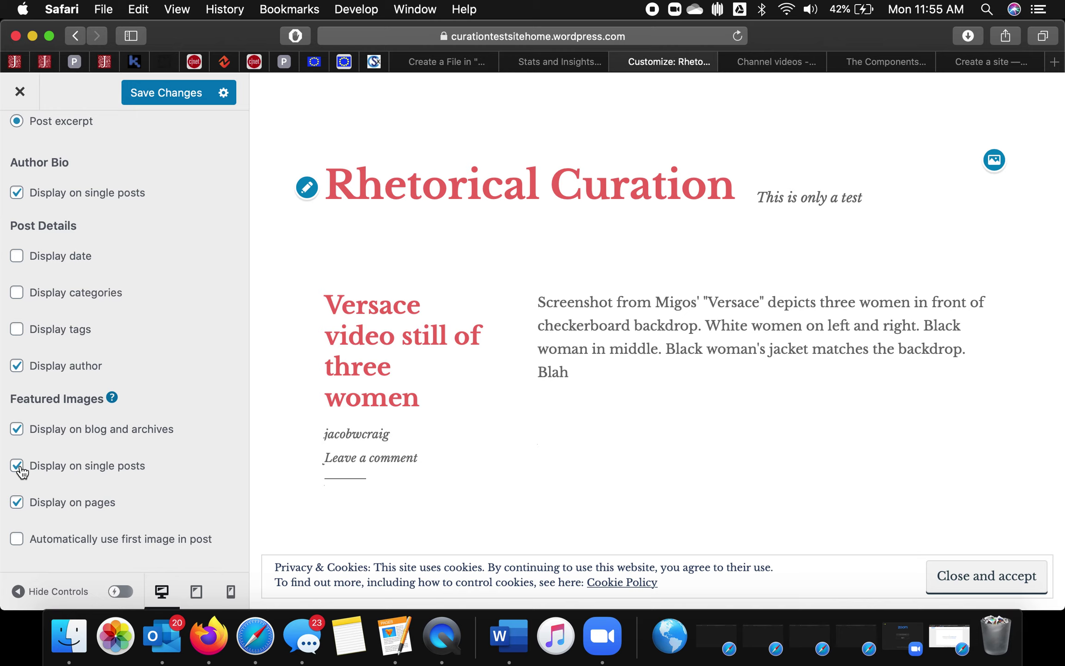
click(16, 502)
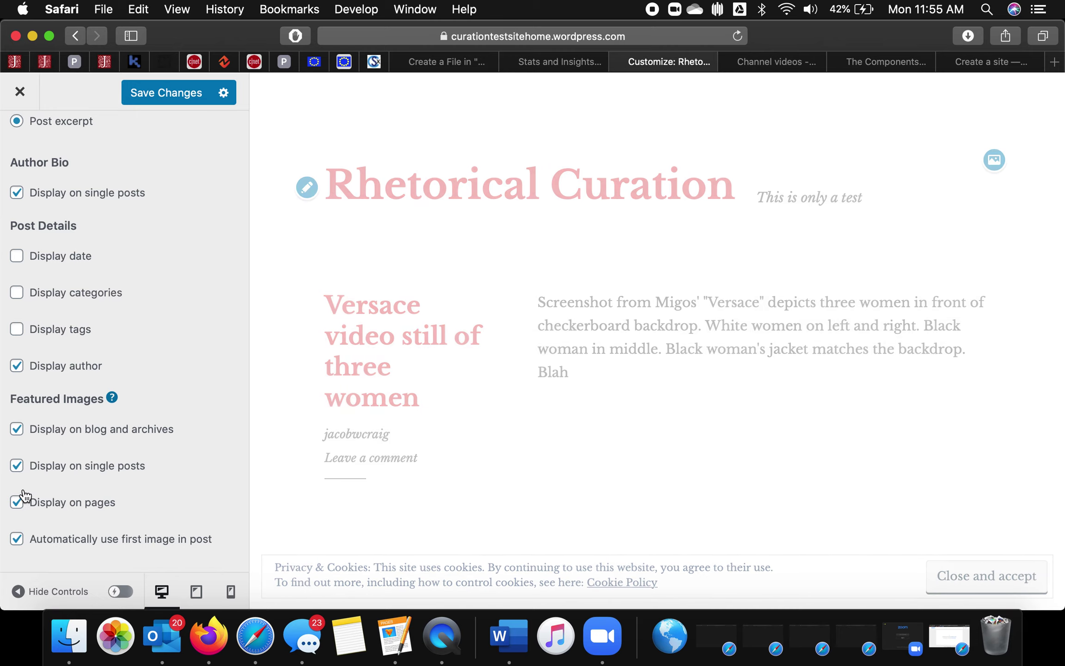
click(18, 467)
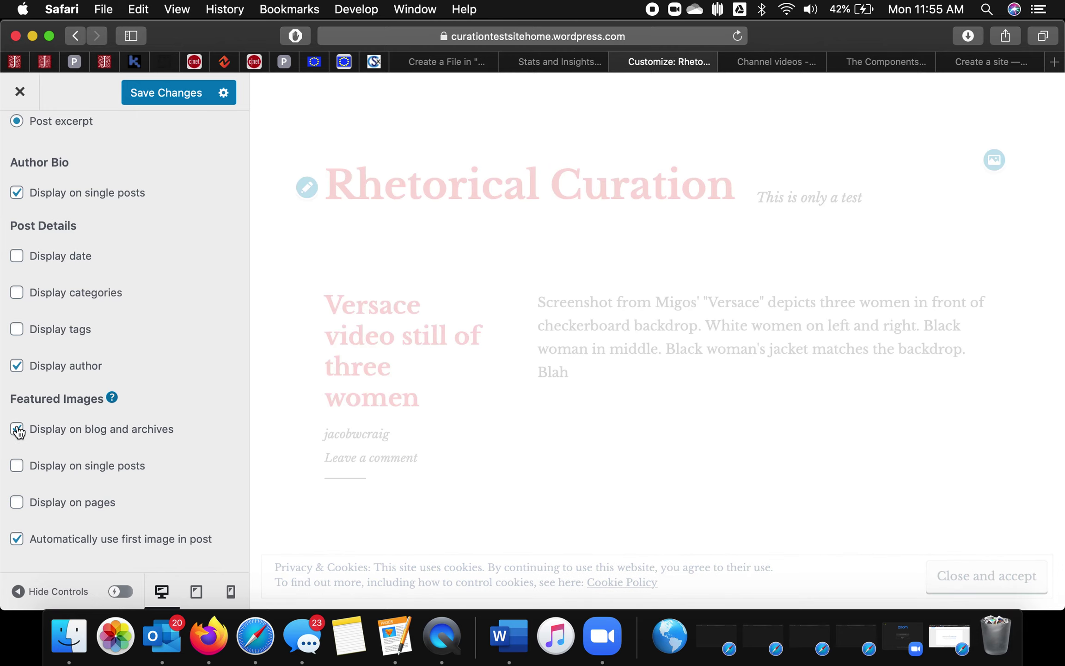
click(18, 466)
click(18, 503)
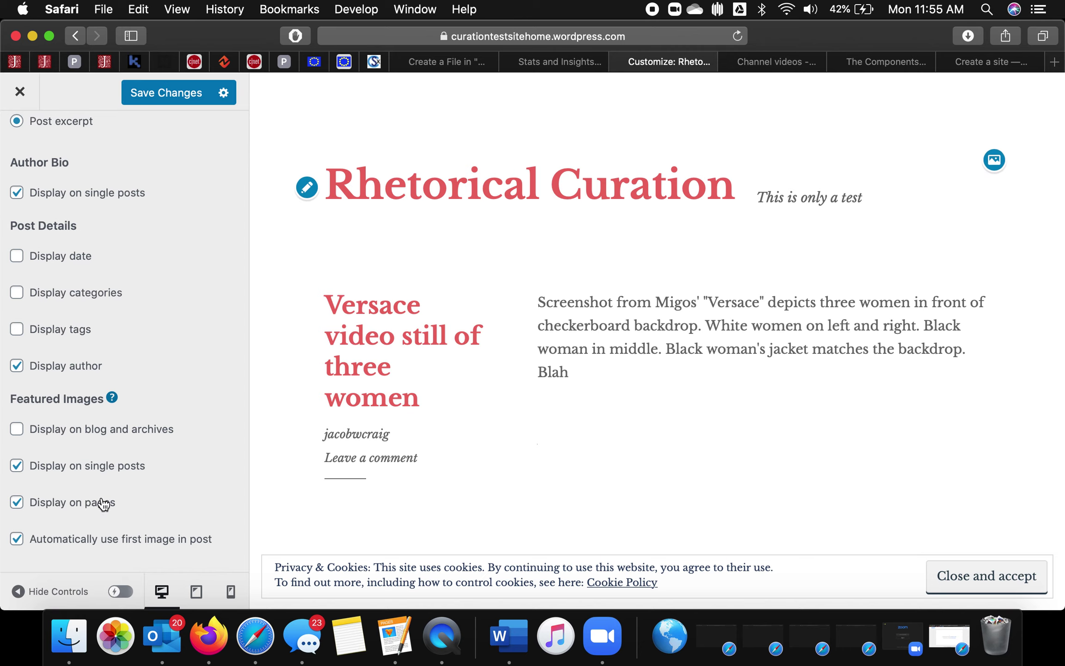
click(40, 430)
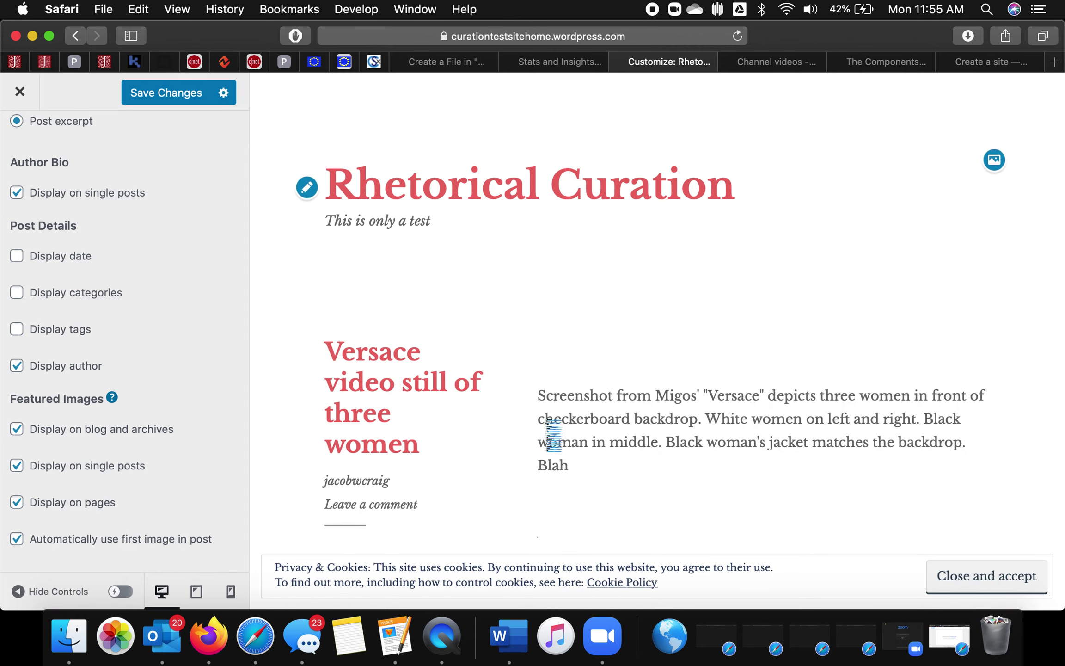
scroll(554, 435, down, 5)
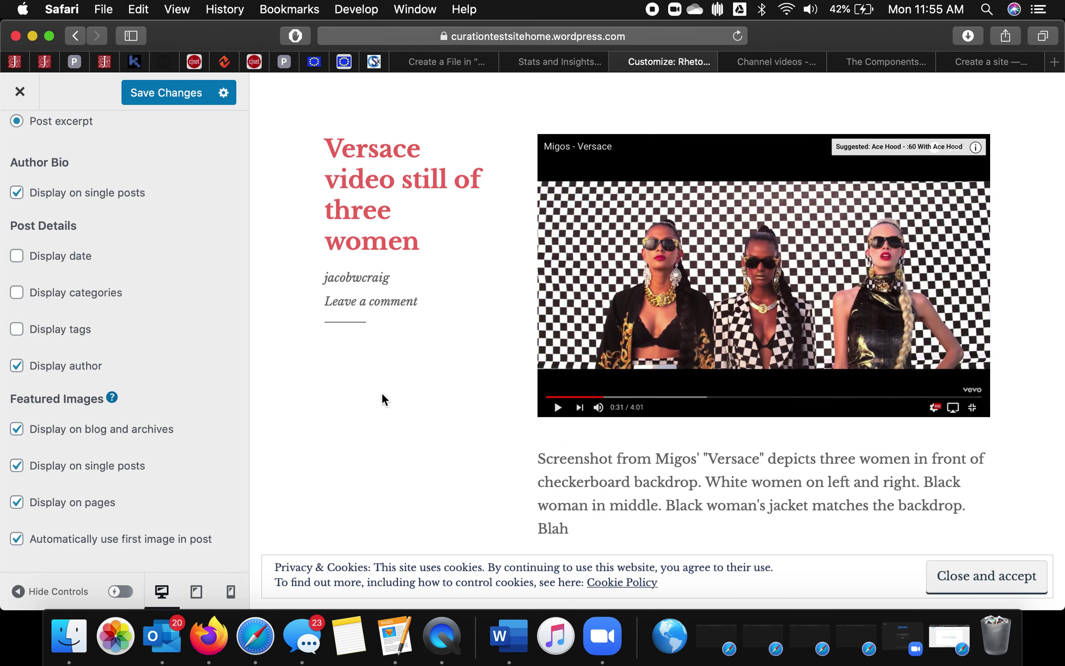
scroll(510, 388, up, 4)
scroll(509, 387, down, 5)
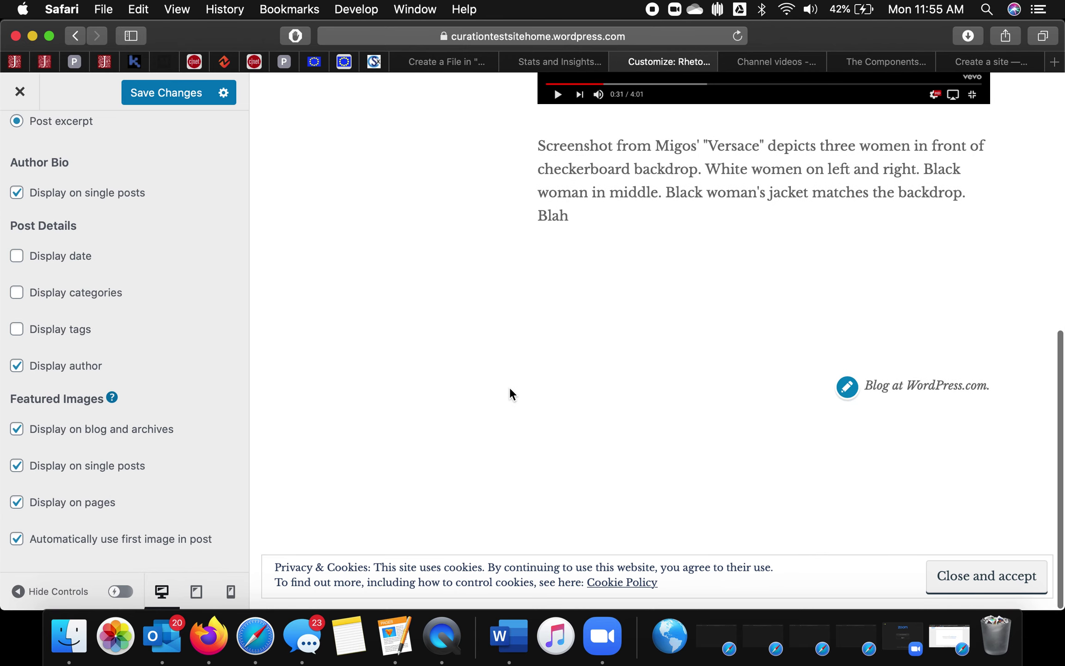
scroll(510, 387, up, 5)
scroll(614, 199, down, 7)
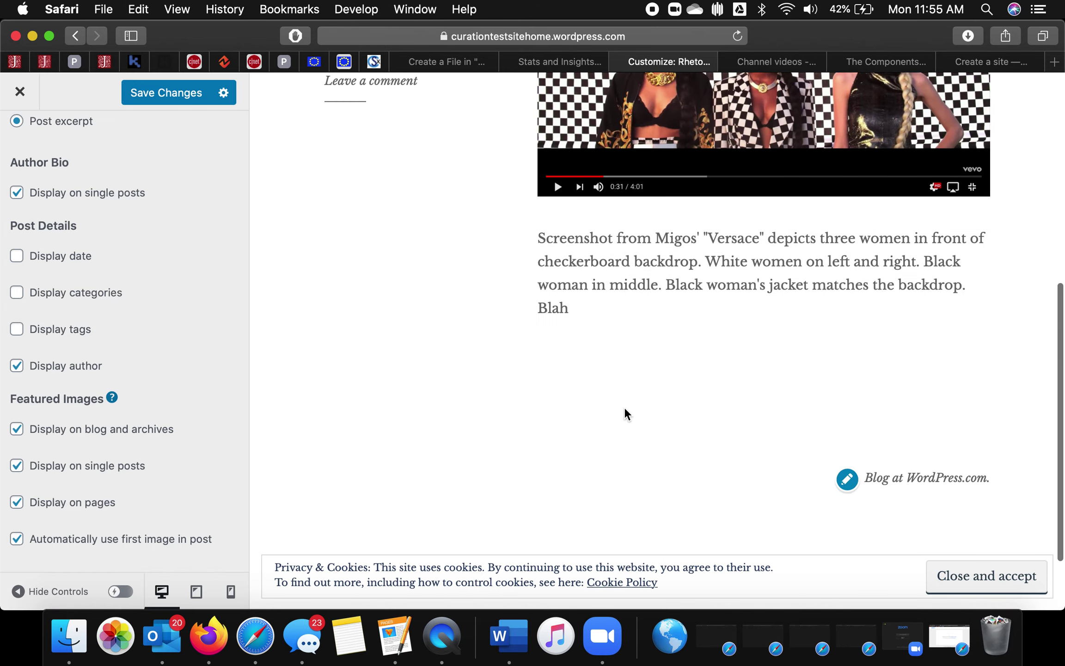
scroll(623, 398, up, 5)
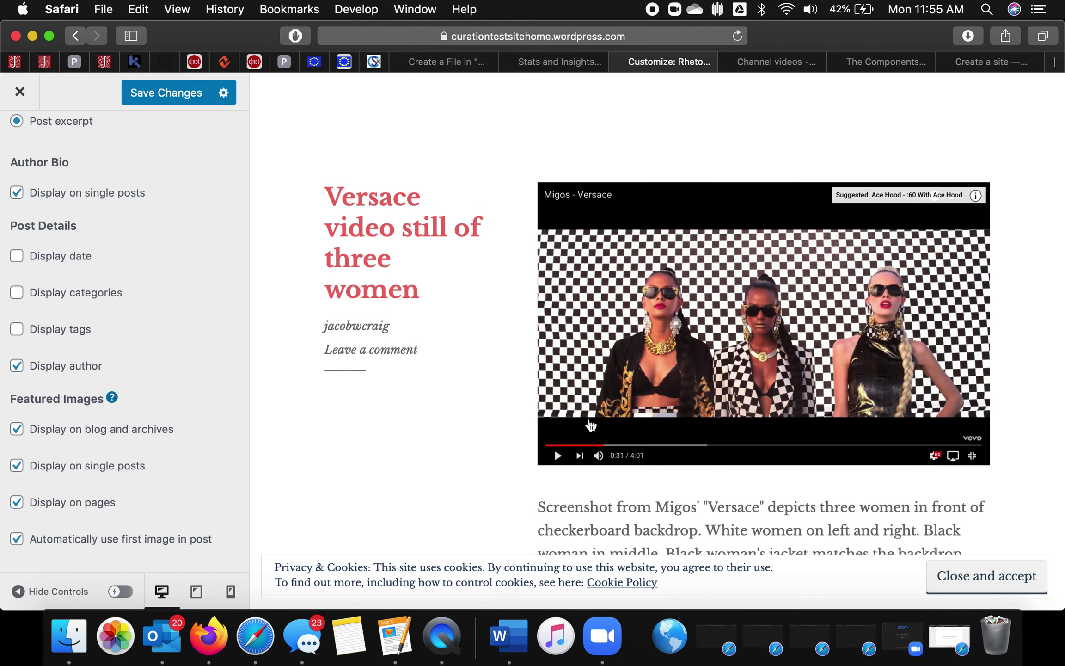
scroll(597, 437, down, 4)
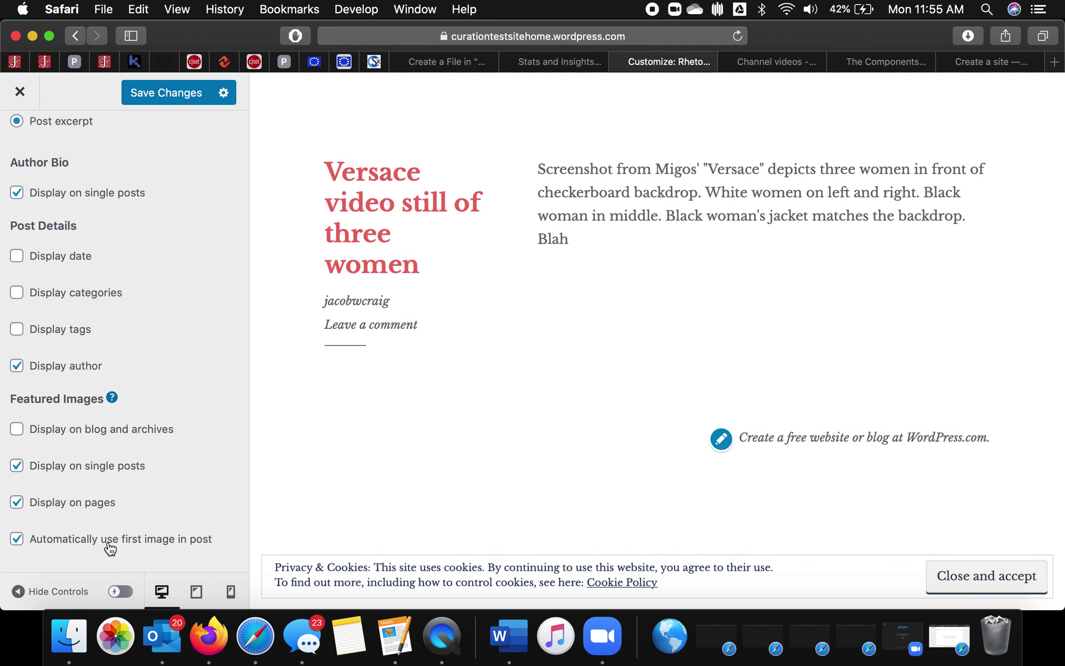
scroll(175, 221, up, 5)
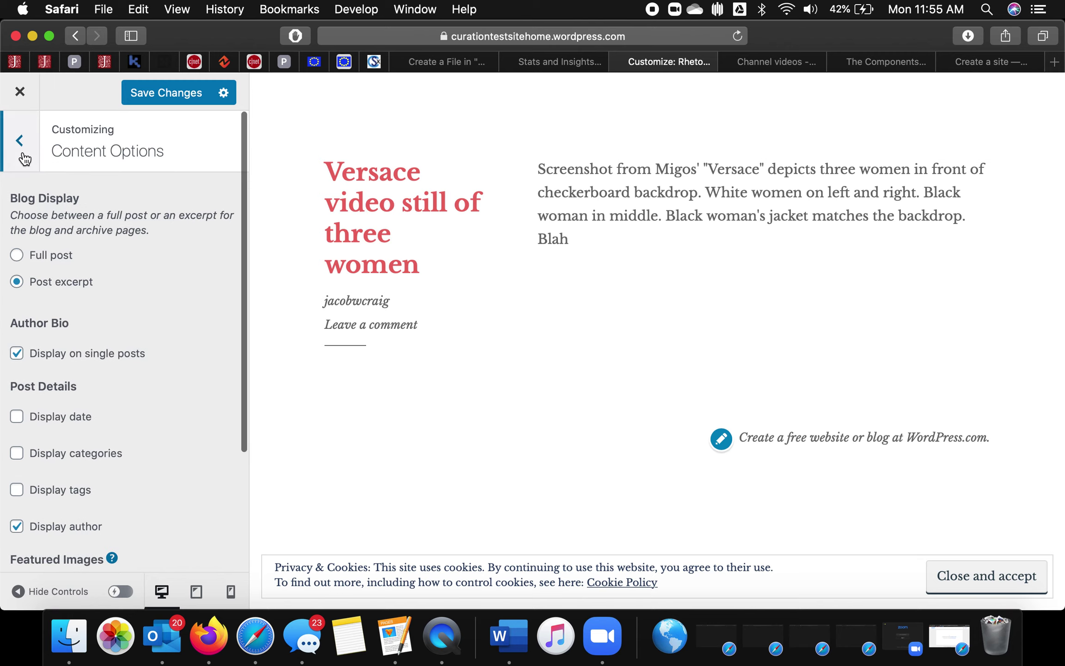
Go to Widgets > Sidebar and bring up the list of widgets to add.
click(19, 138)
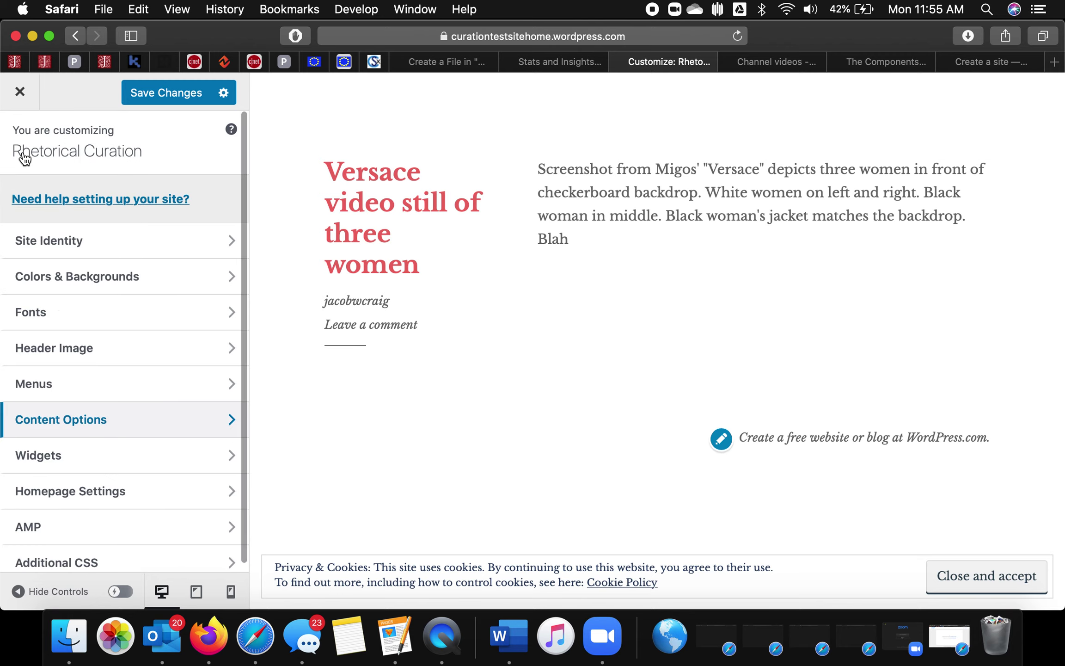
click(130, 463)
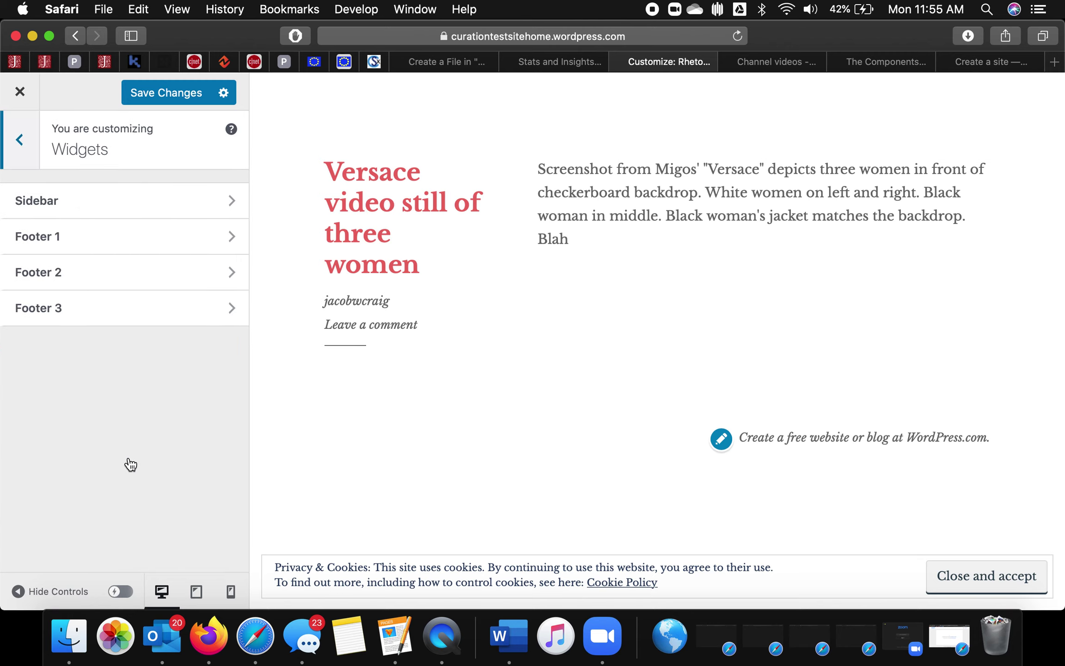
click(91, 199)
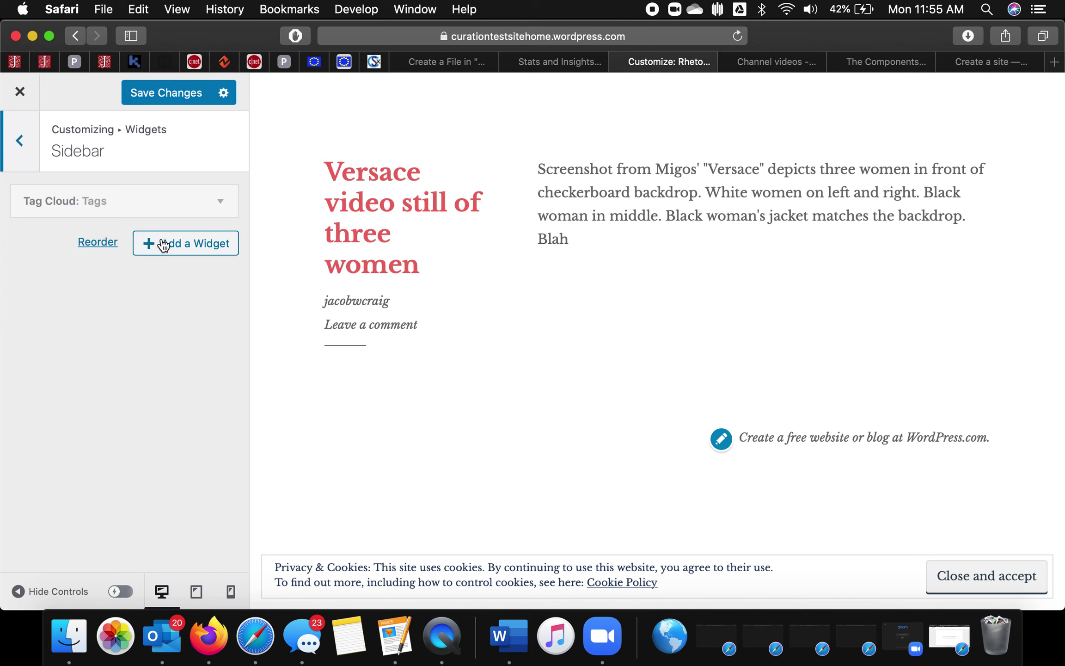
click(165, 246)
click(165, 246)
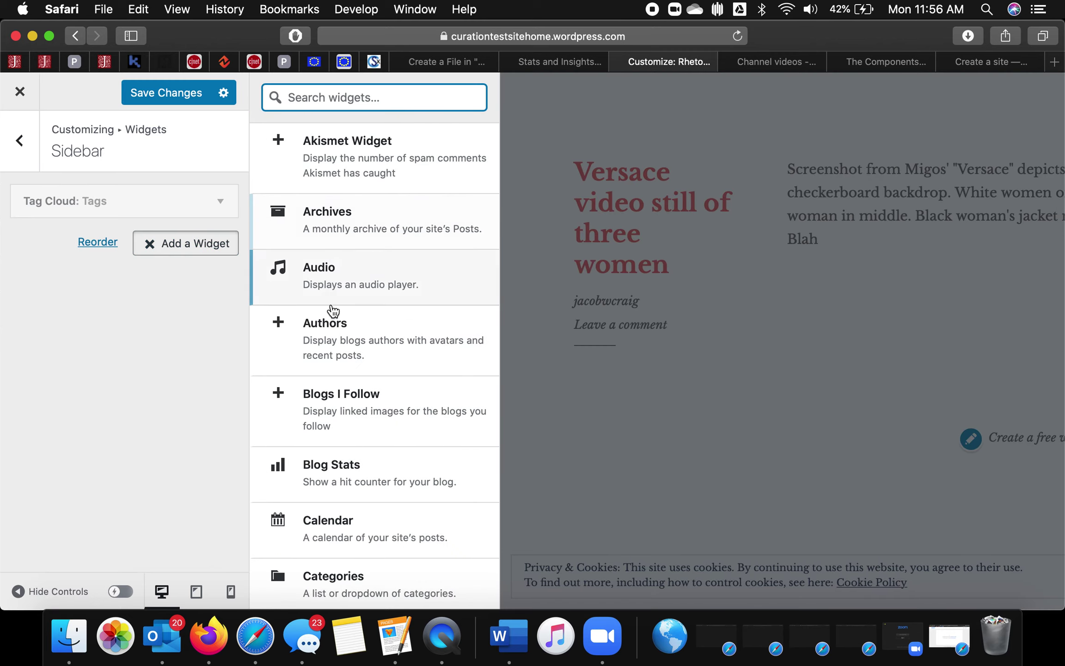
Browse the full list of available widgets, then return to the Sidebar widget area.
scroll(341, 362, down, 2)
scroll(341, 361, down, 10)
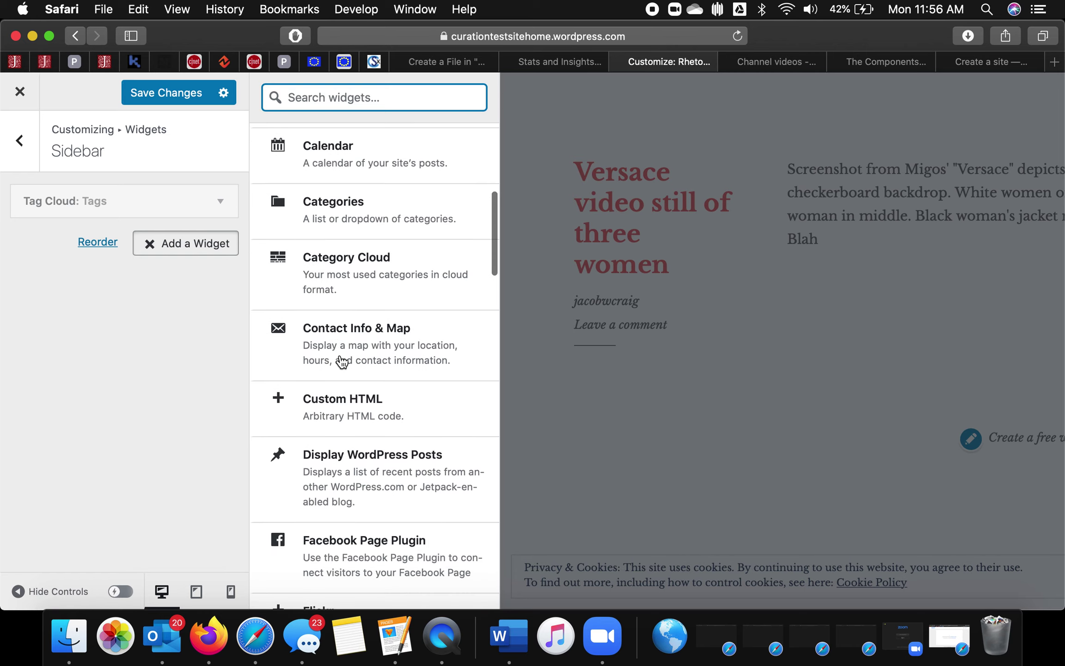
scroll(341, 361, down, 5)
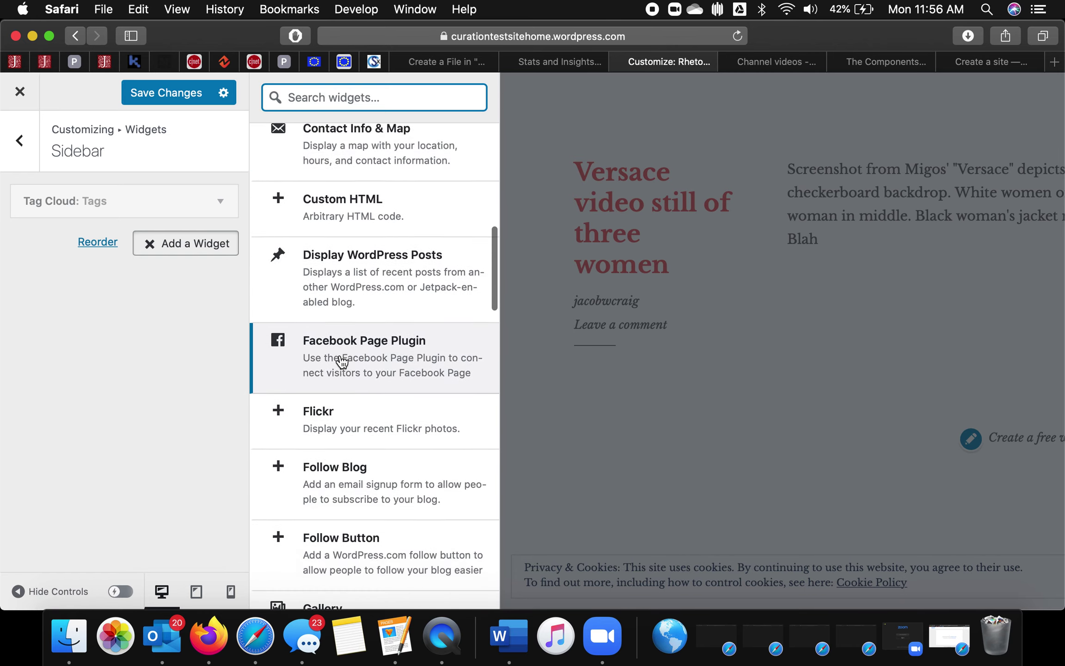
scroll(342, 362, down, 3)
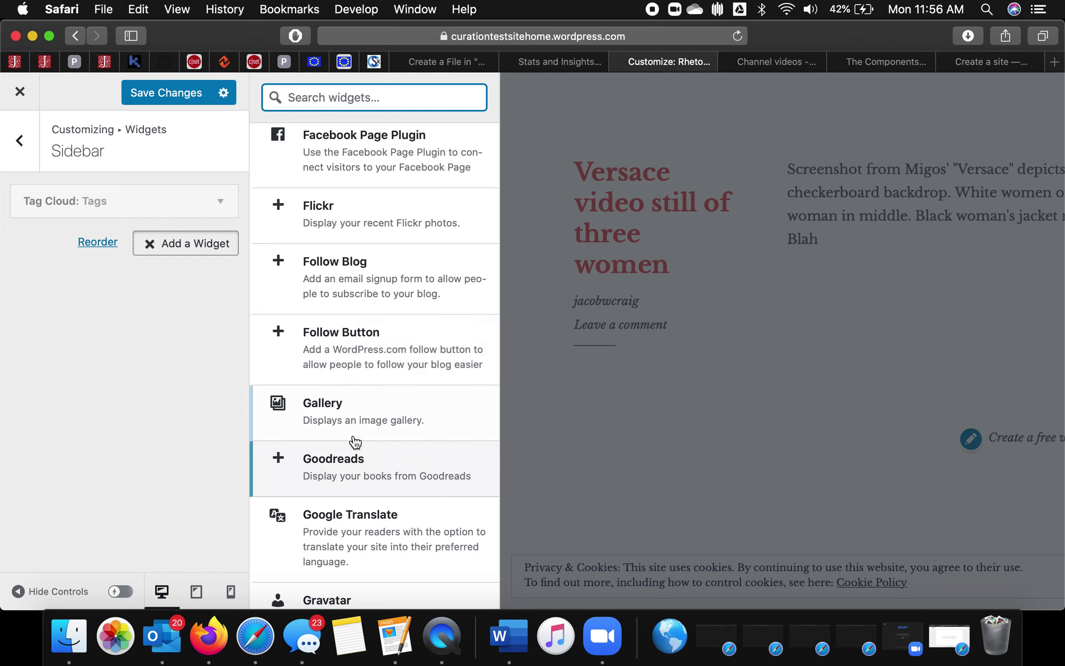
scroll(356, 423, down, 10)
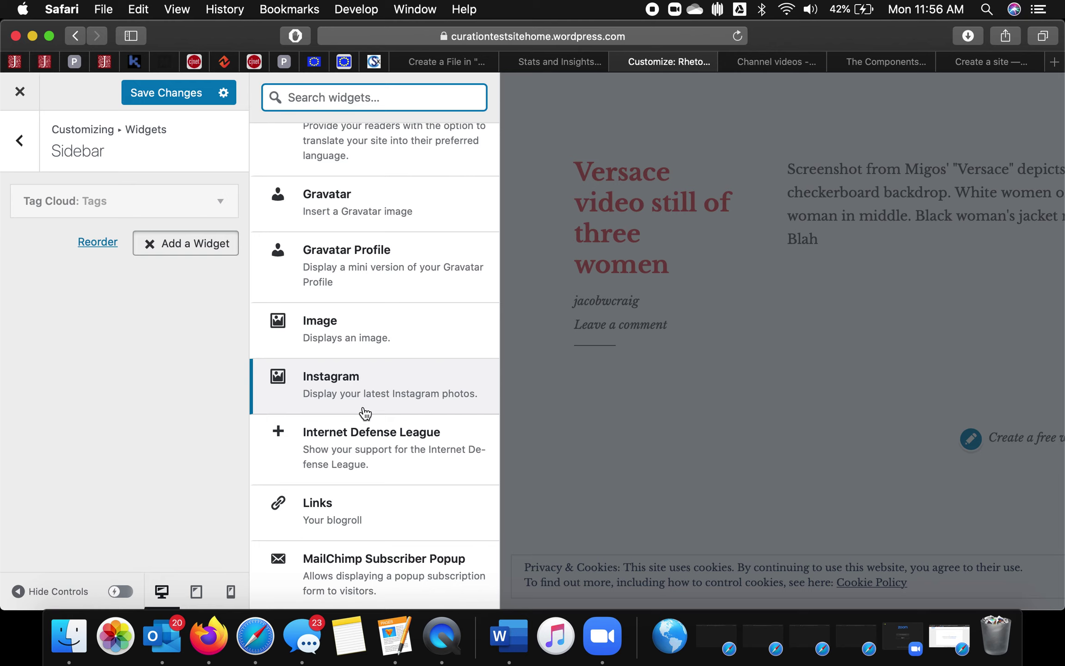
scroll(364, 410, down, 2)
scroll(366, 413, down, 5)
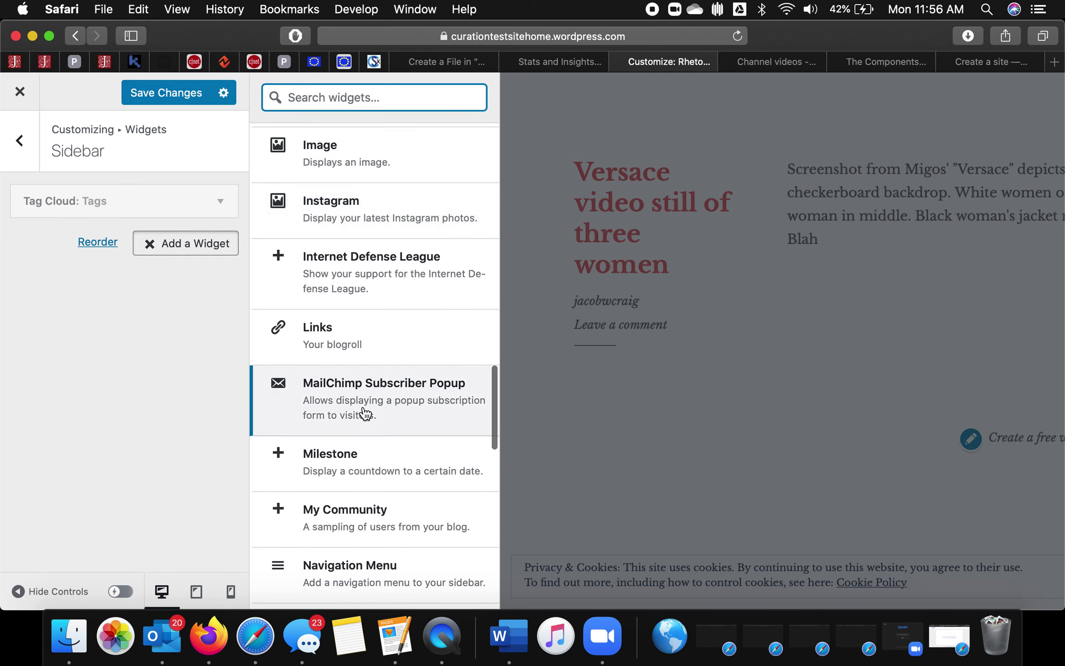
scroll(365, 413, down, 12)
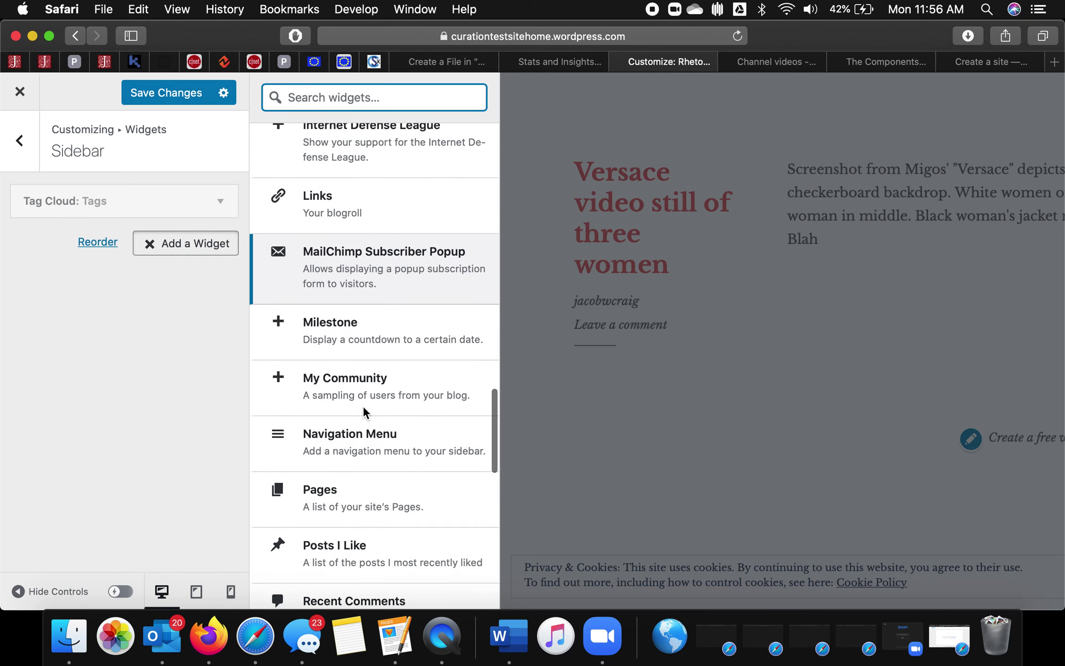
scroll(365, 412, down, 6)
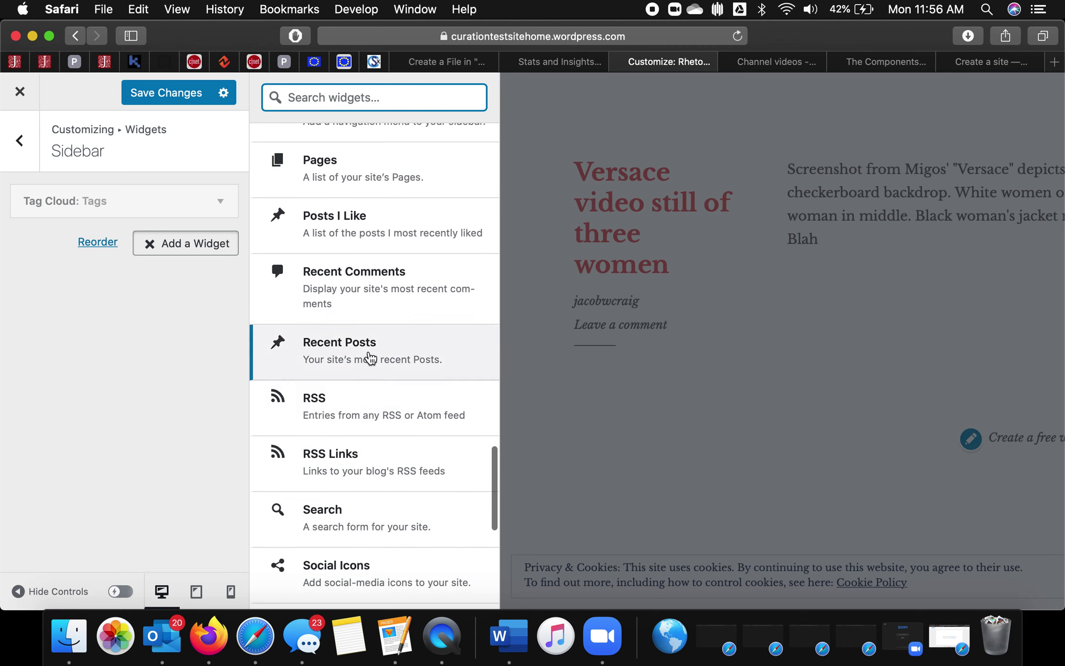
scroll(370, 357, down, 6)
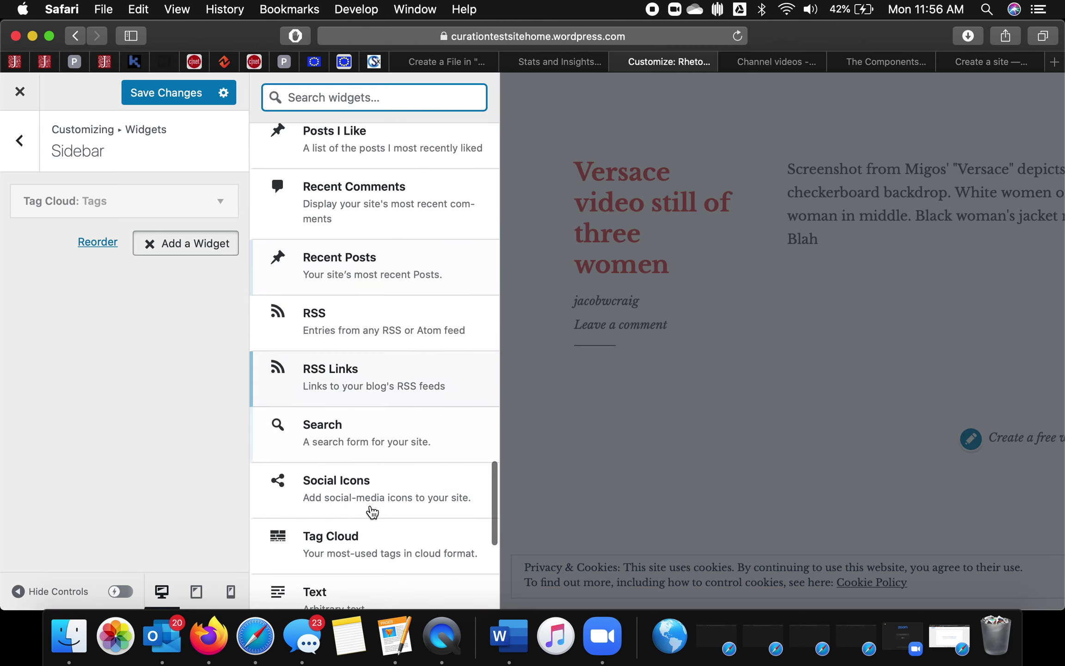
scroll(365, 458, down, 11)
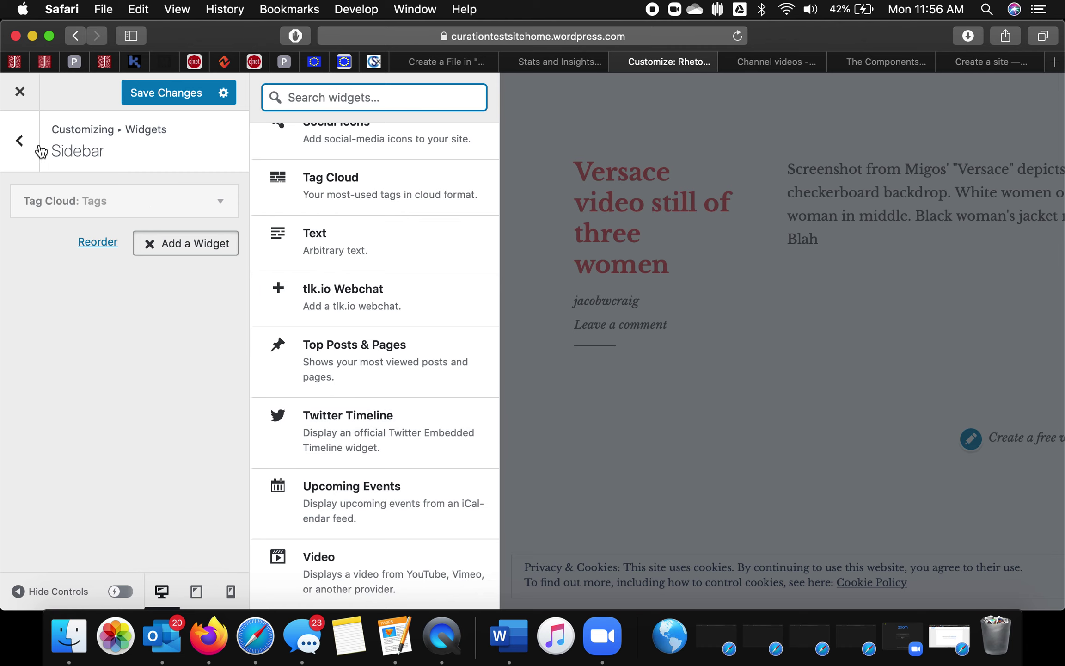
click(18, 141)
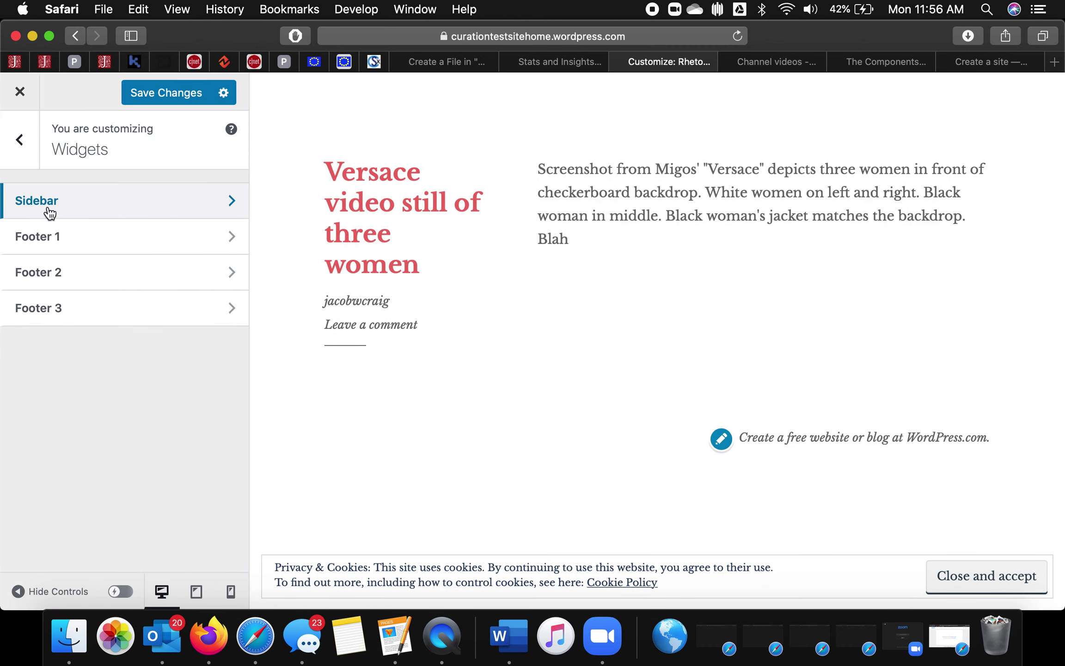
click(50, 210)
Add an Instagram widget to the Sidebar widget area.
click(62, 196)
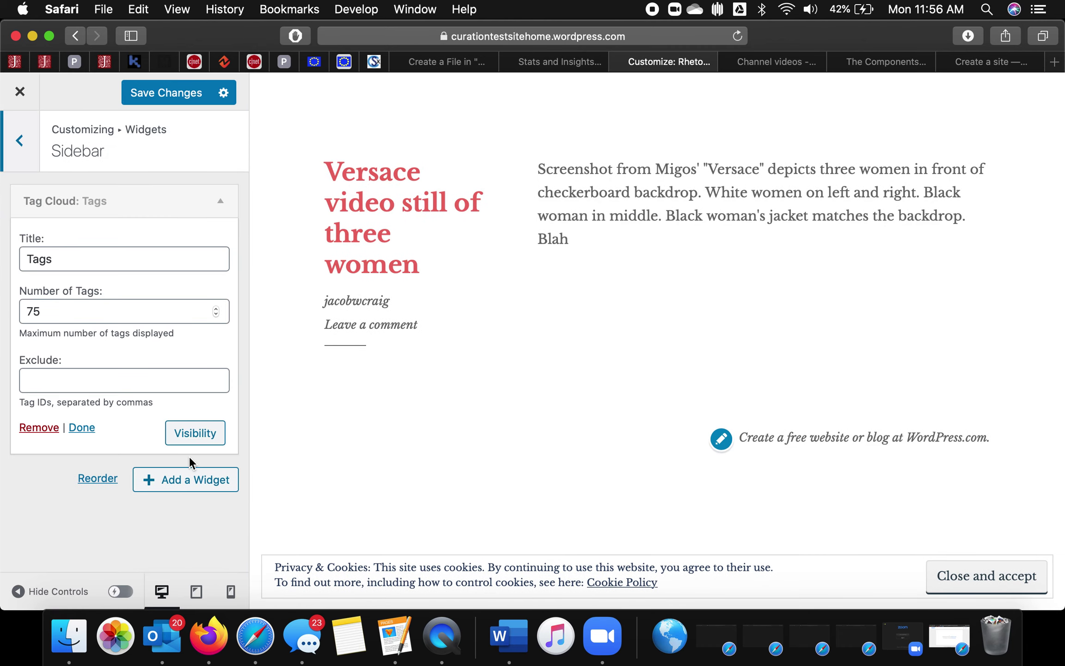
click(165, 484)
scroll(343, 402, up, 10)
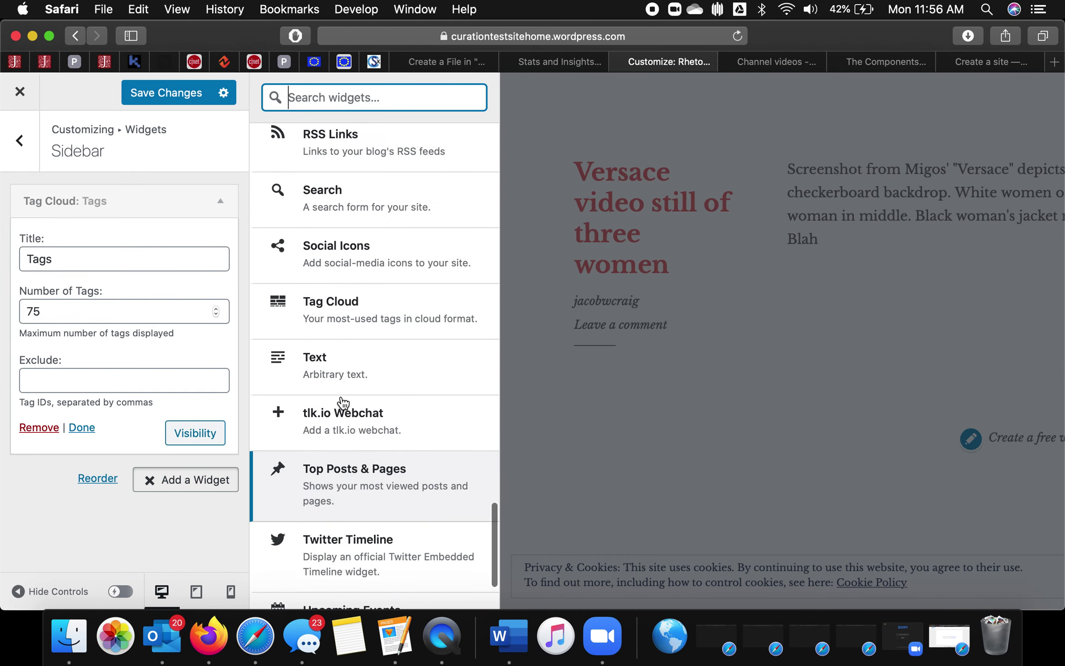
scroll(343, 402, up, 10)
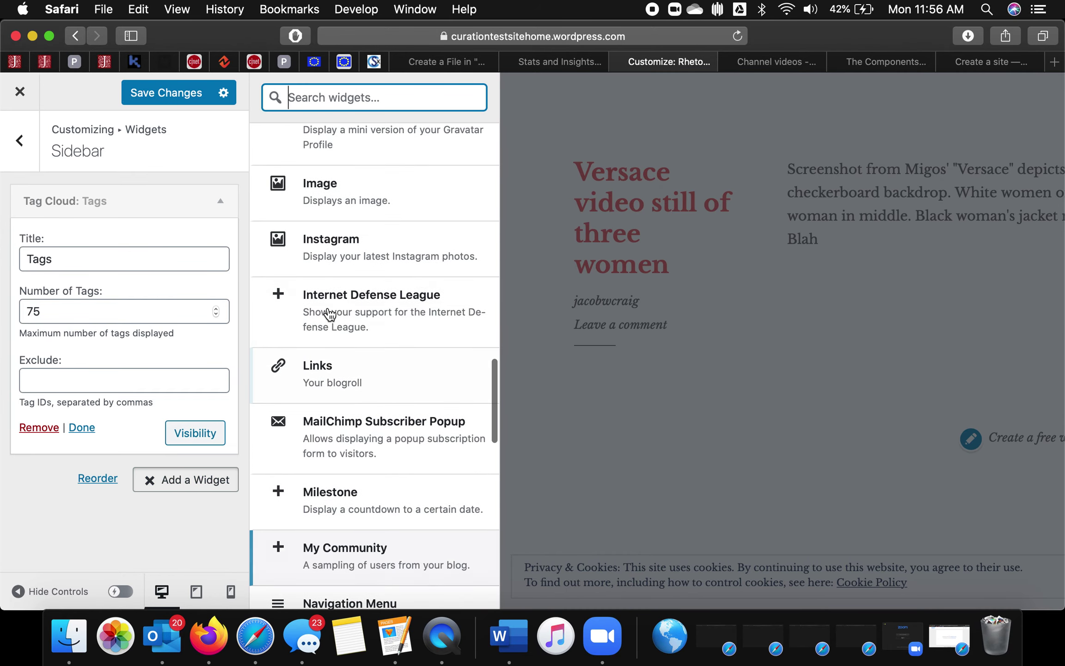
click(363, 254)
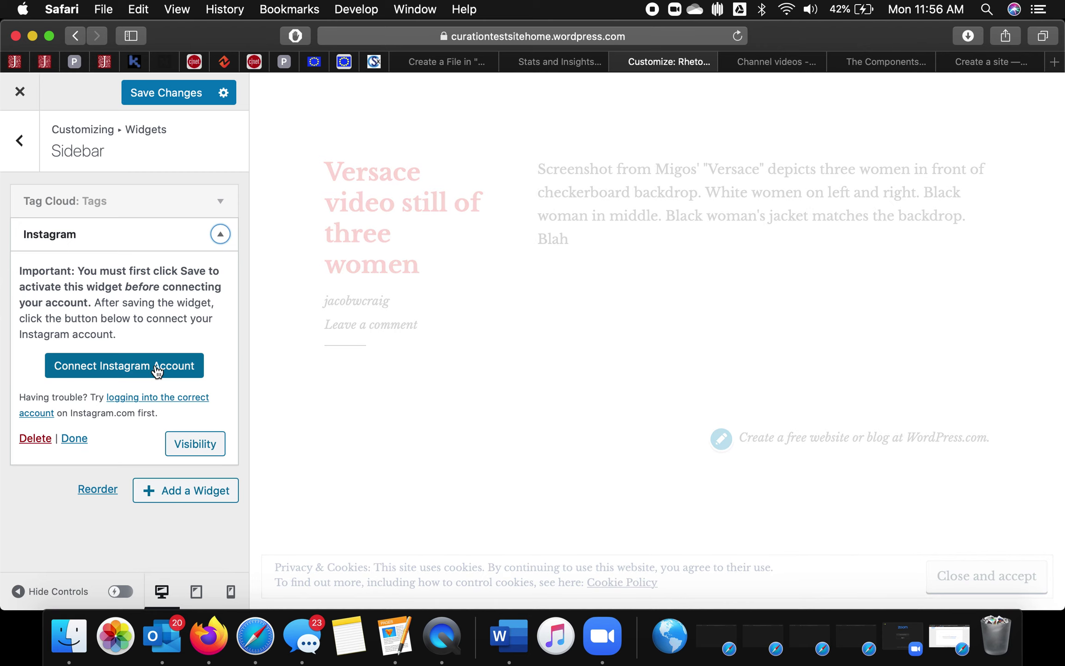
Begin connecting an Instagram account, stay in the Customizer, and save the new widget.
click(158, 370)
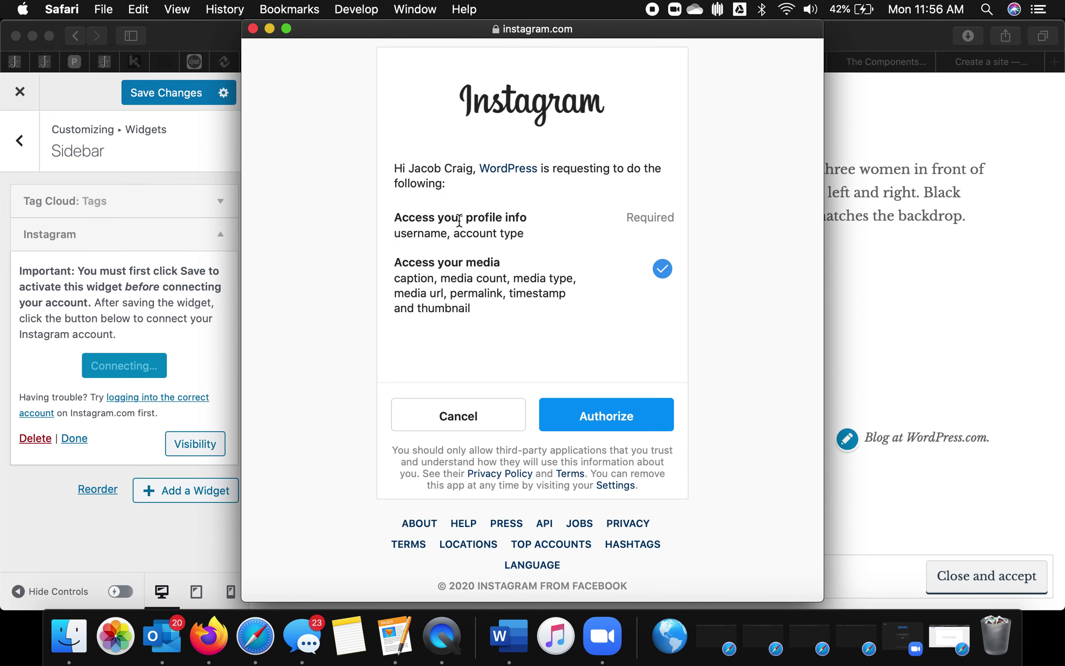
click(587, 418)
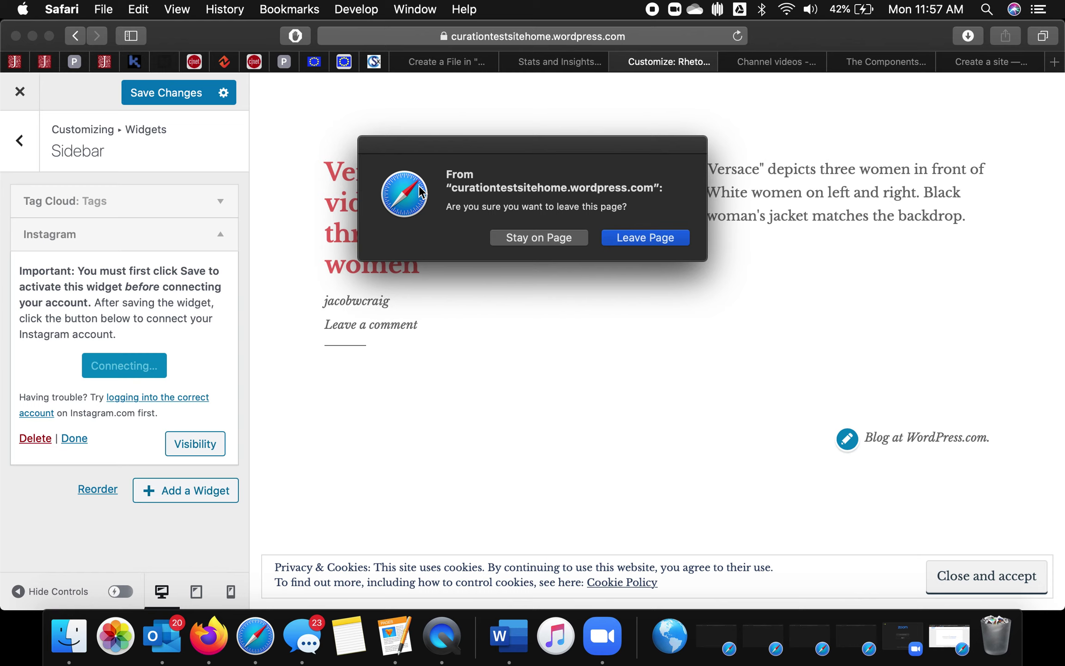
click(522, 238)
click(155, 98)
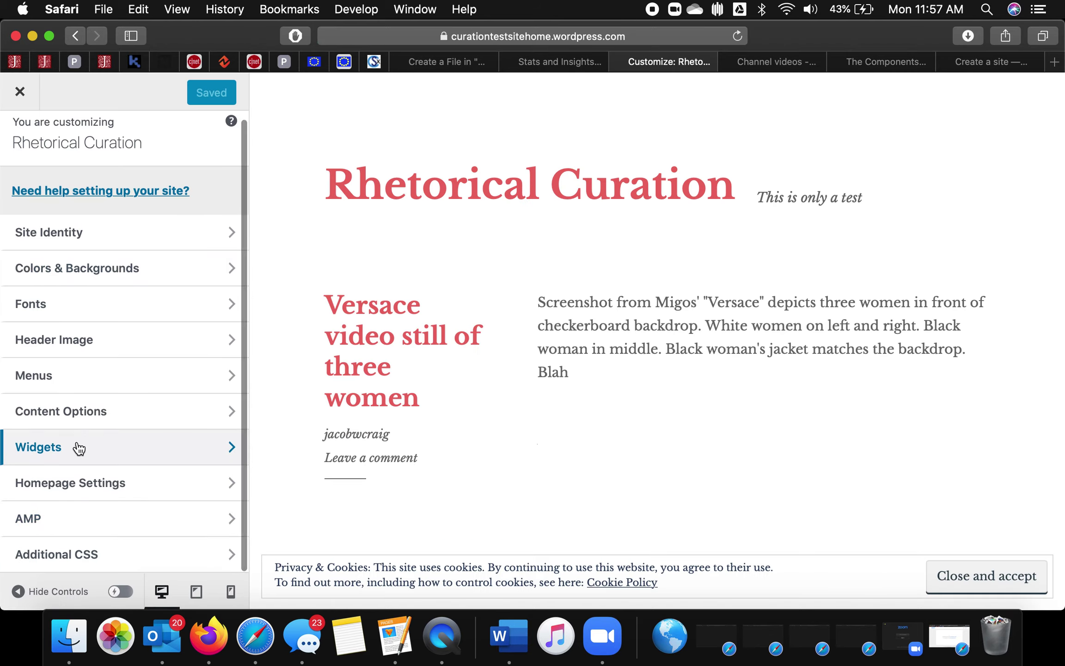
Reopen the Sidebar's Instagram widget and approve linking the Instagram account.
click(78, 446)
click(109, 209)
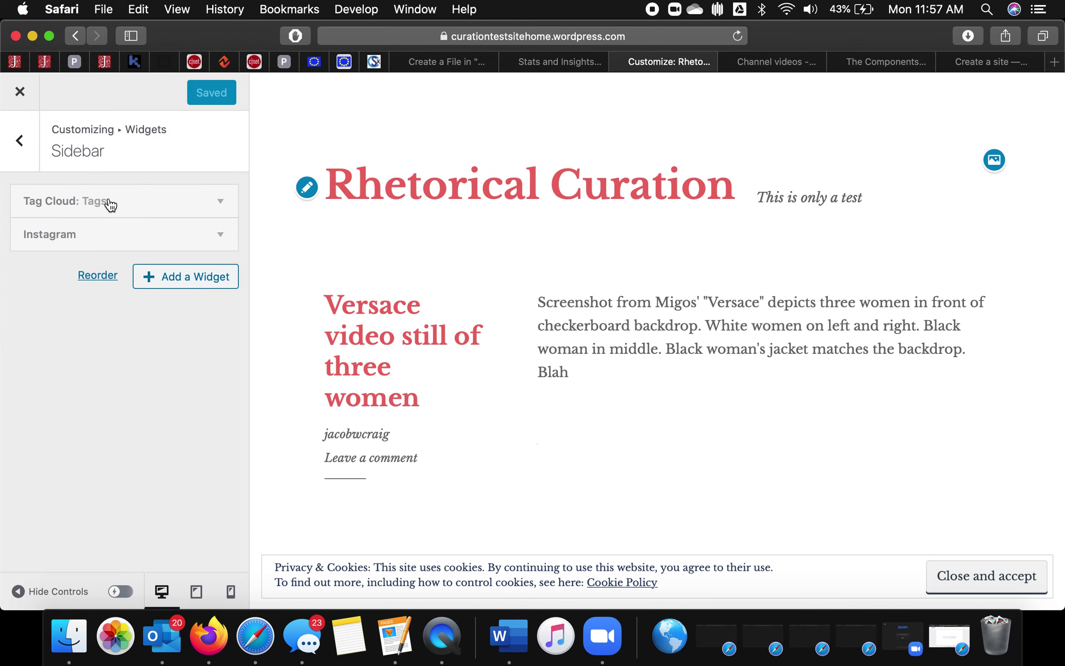
click(115, 234)
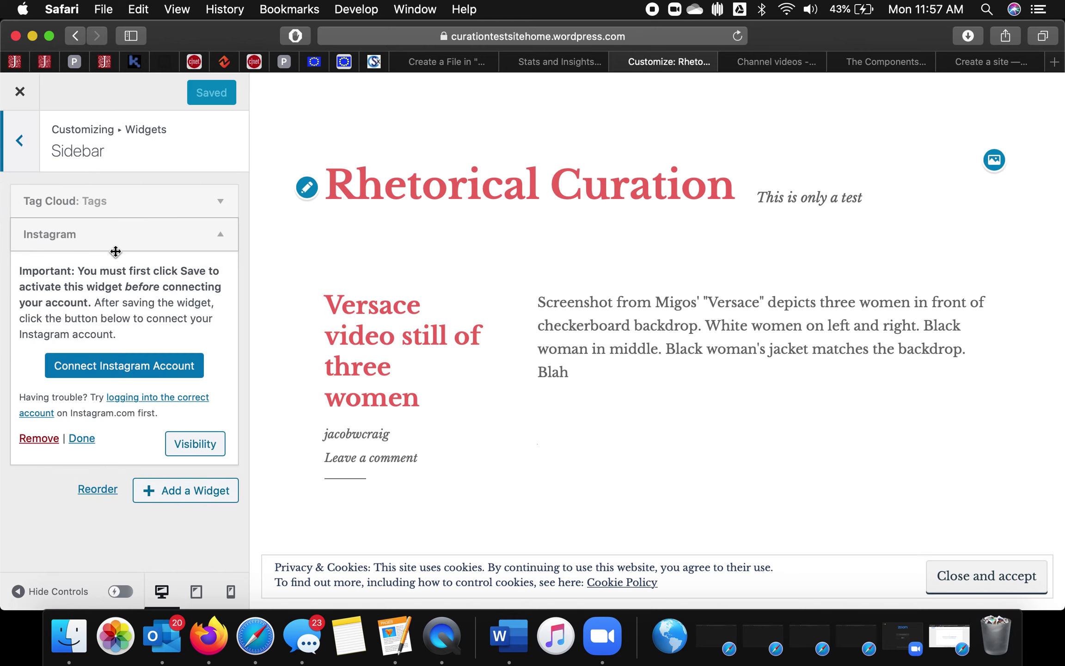
click(115, 366)
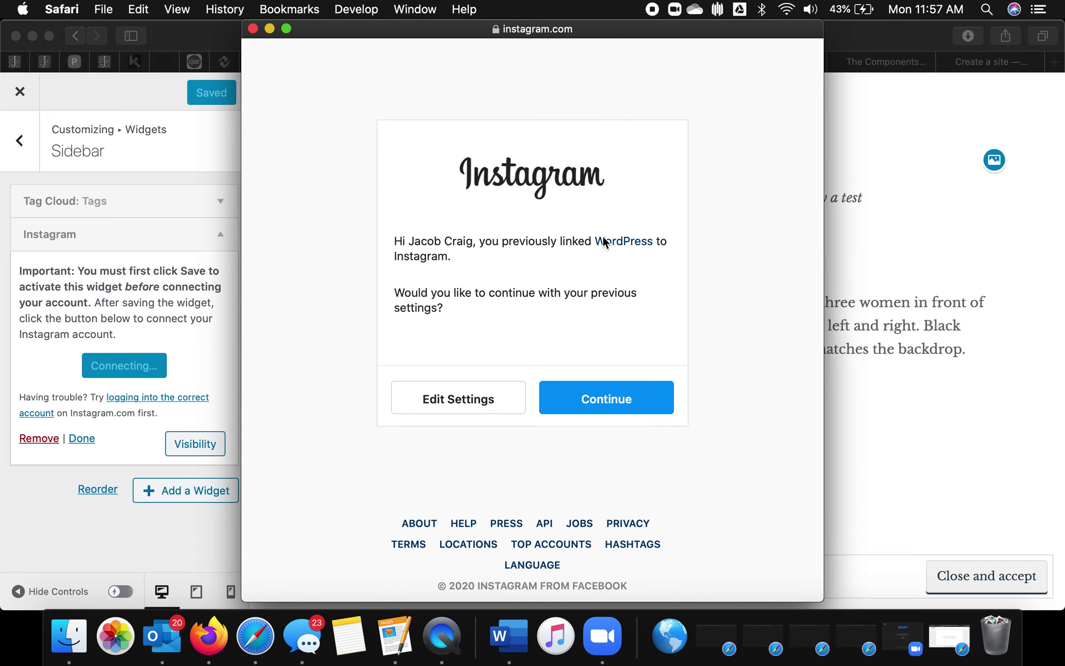
click(622, 399)
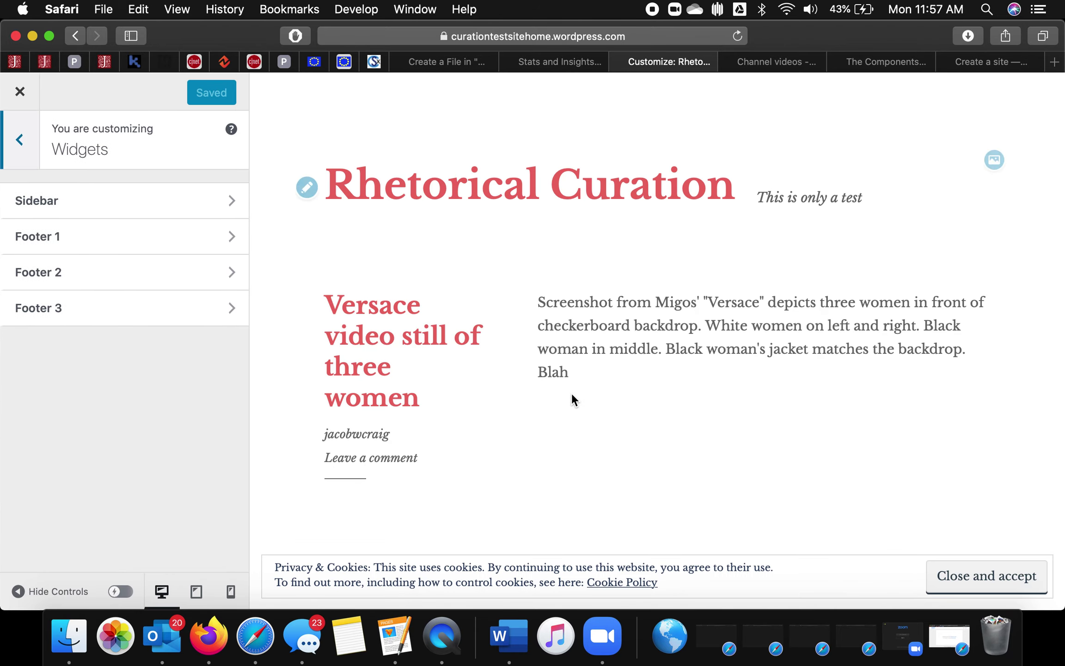
Confirm the Instagram widget shows as connected, then return to the main Customizer sections.
scroll(391, 419, down, 3)
scroll(389, 415, up, 3)
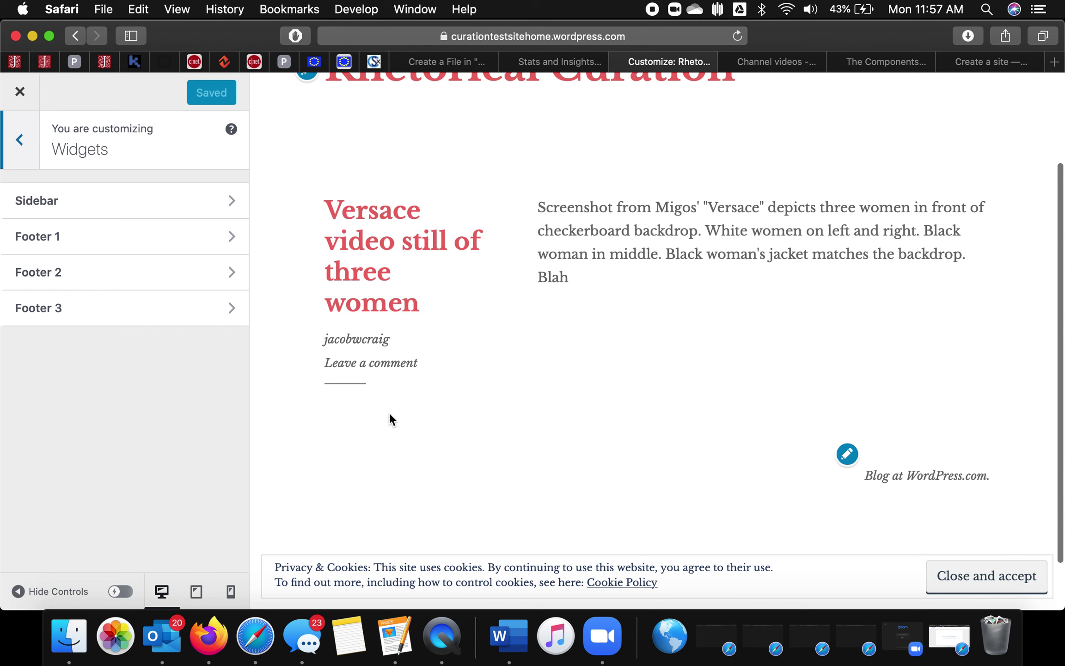
click(94, 203)
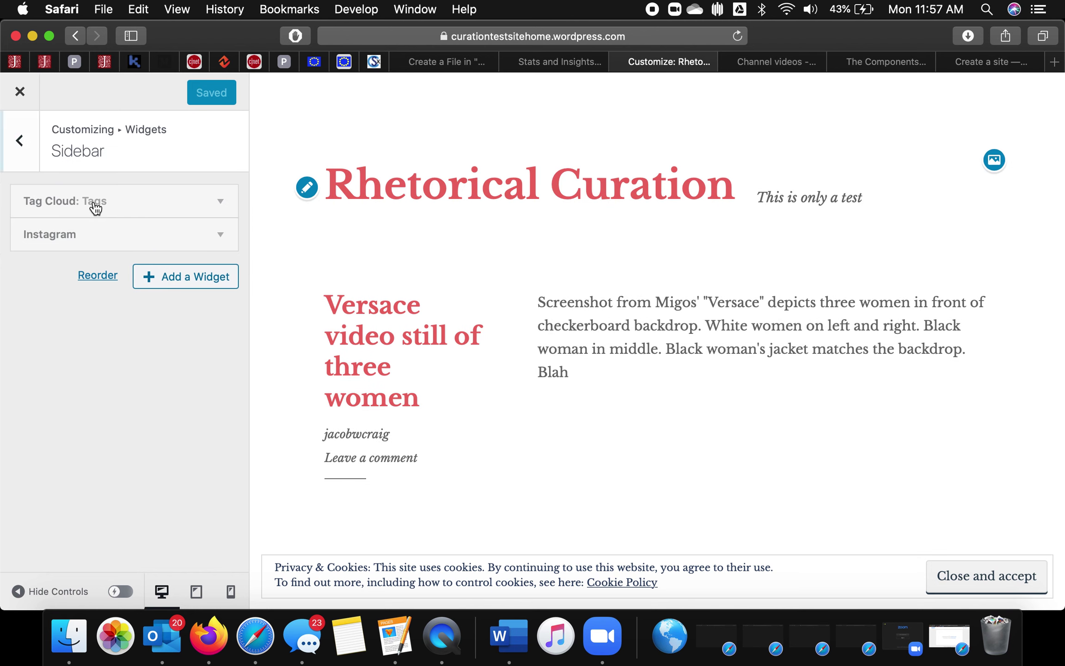
click(83, 236)
scroll(110, 401, down, 1)
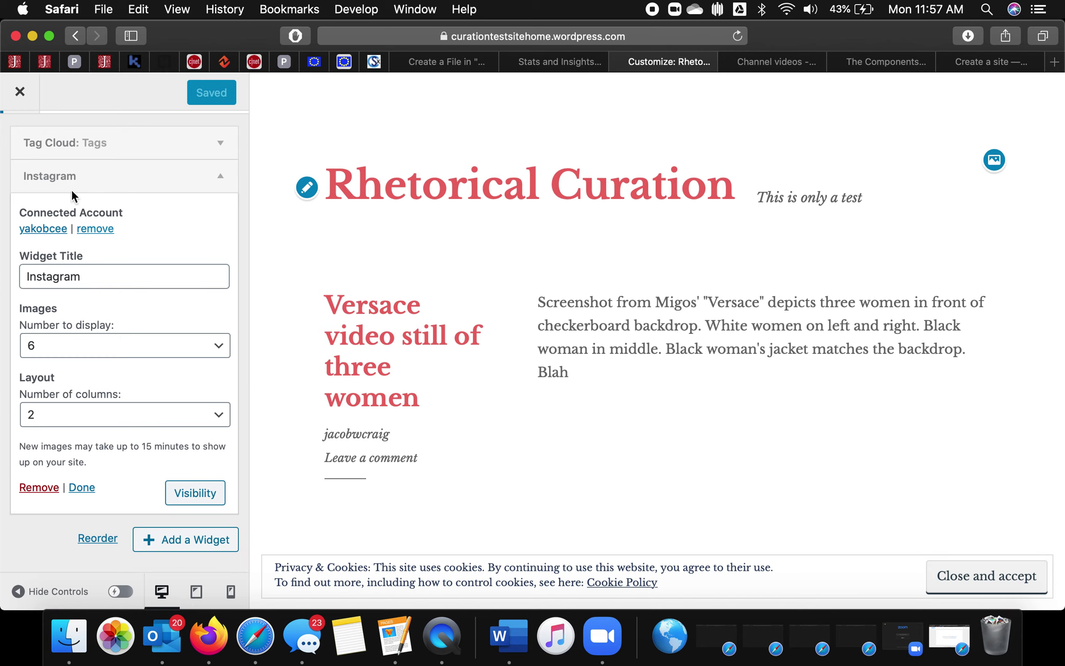
scroll(46, 143, up, 2)
click(20, 143)
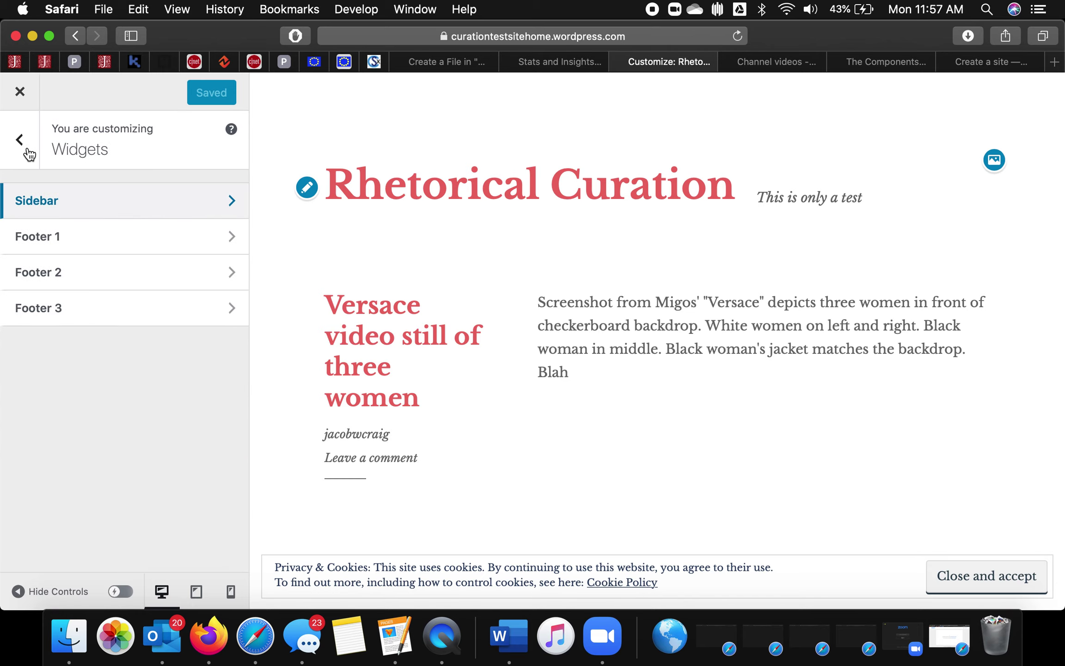
click(20, 141)
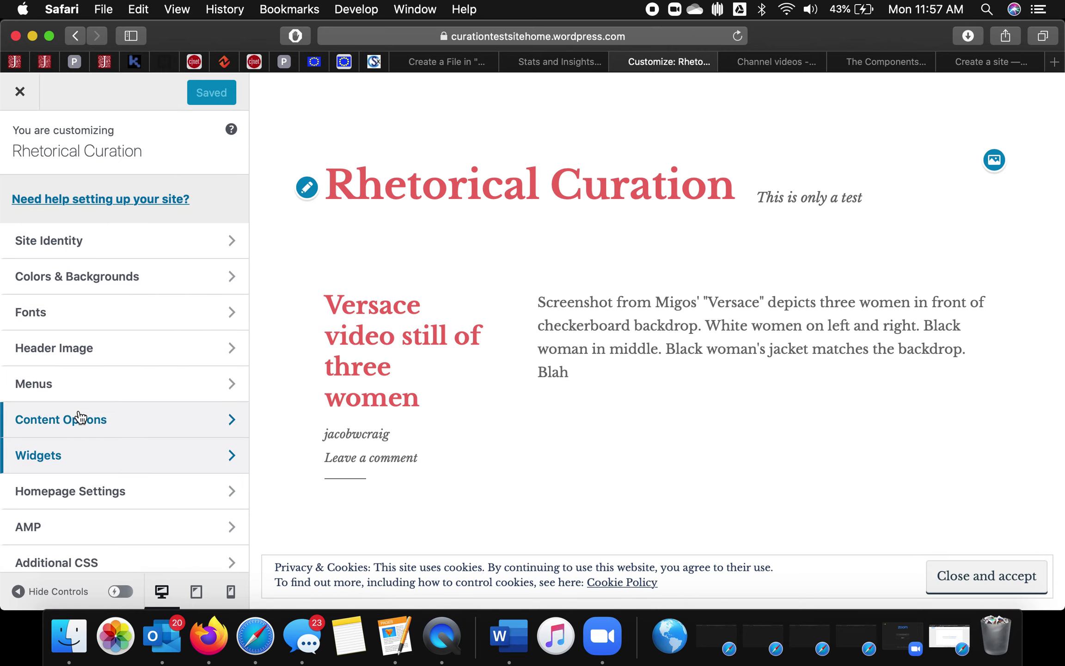
Set Homepage Settings to show a static page and start a new homepage page.
scroll(79, 418, down, 1)
click(88, 481)
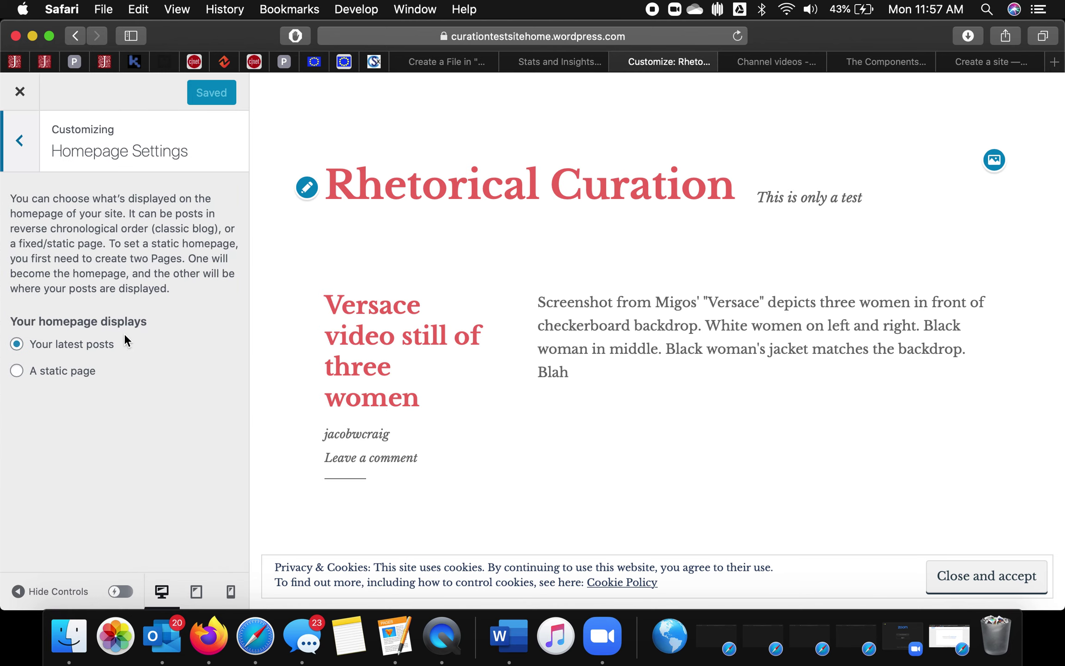
click(17, 372)
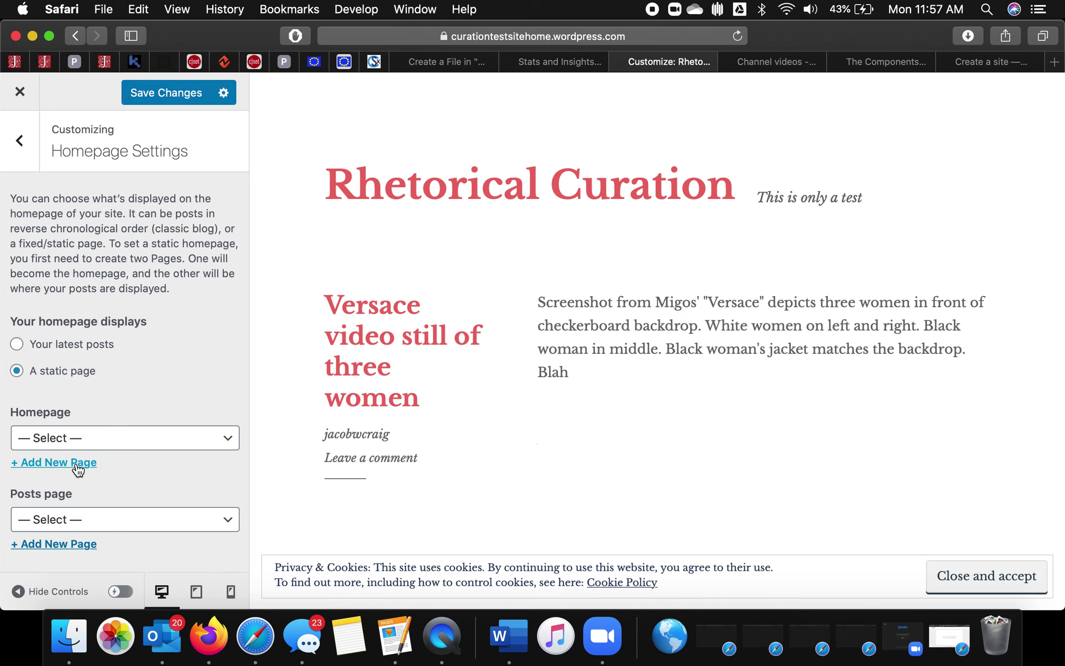
click(73, 464)
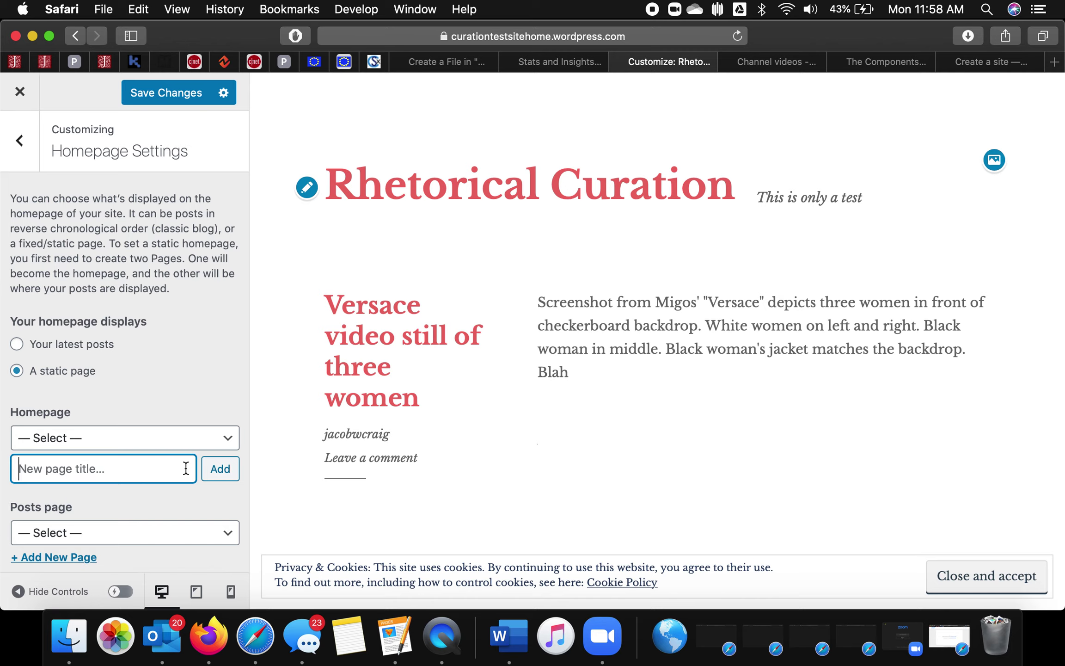
Create the homepage page titled 'Me, a Writer'.
text(P)
key(BackSpace)
text(Who I am as a)
key(super+a)
text(M)
key(BackSpace)
text(Me, a Write)
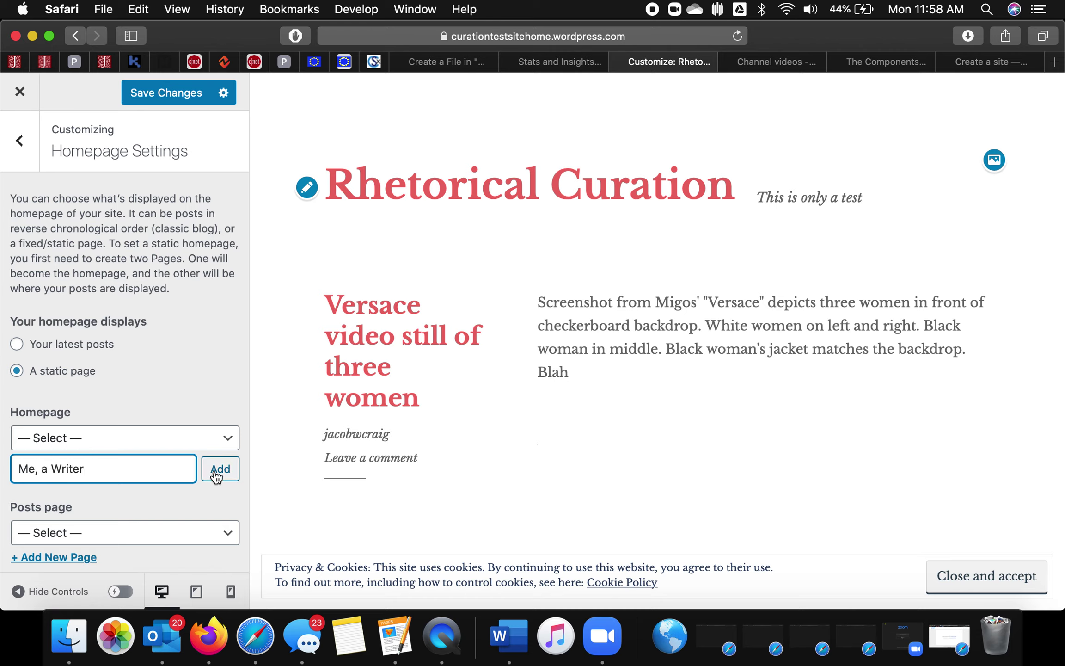
click(218, 469)
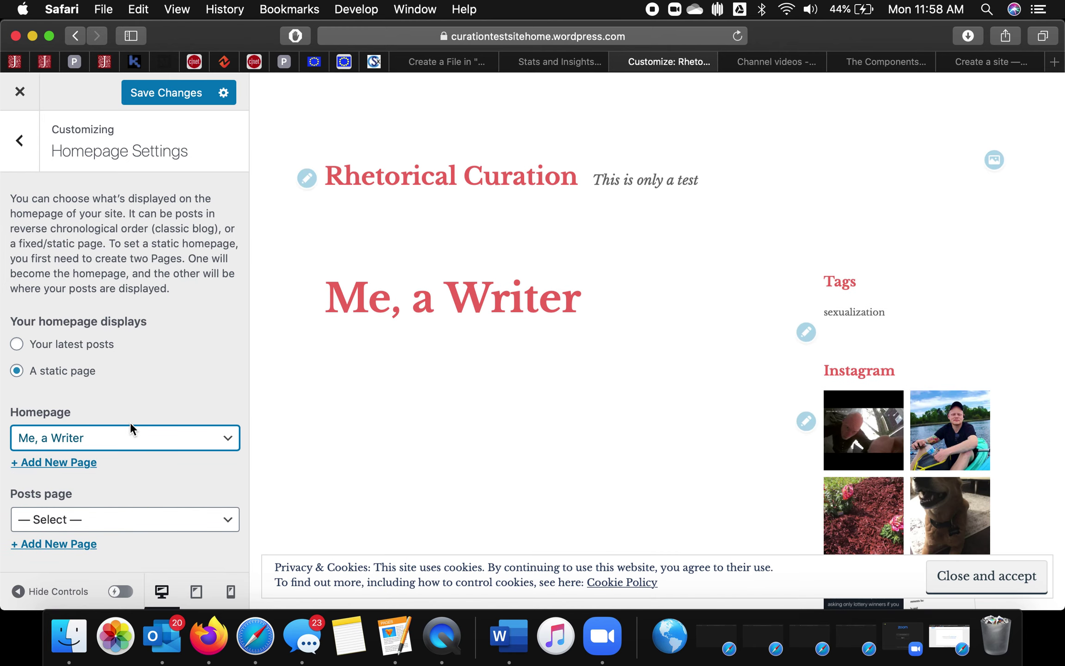
click(18, 149)
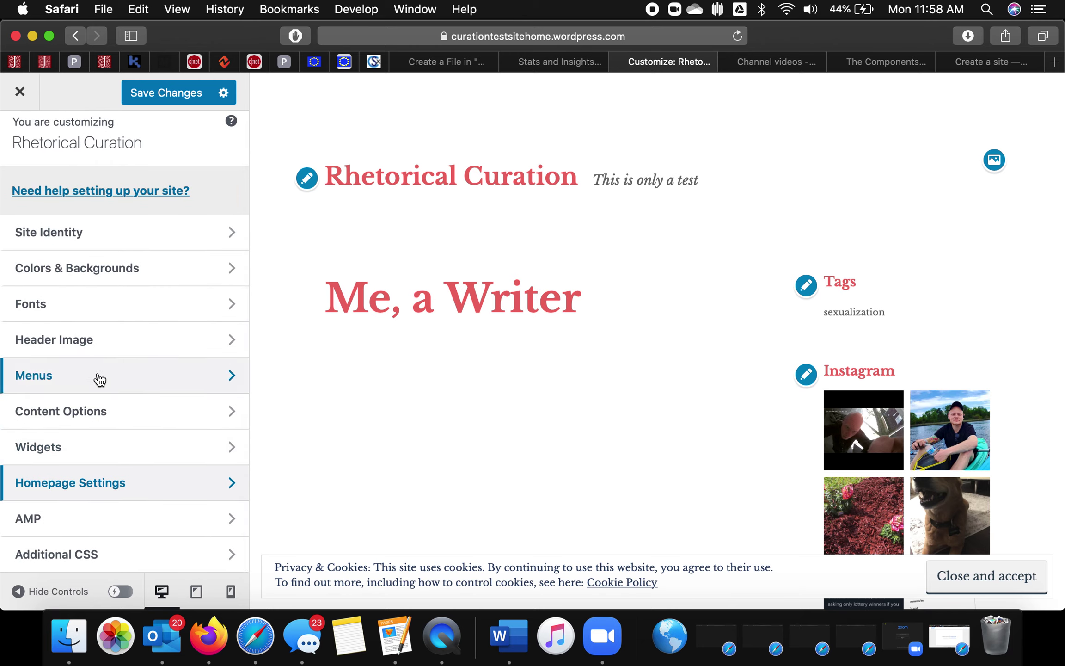
Remove the Tag Cloud widget from the Sidebar widget area.
click(95, 447)
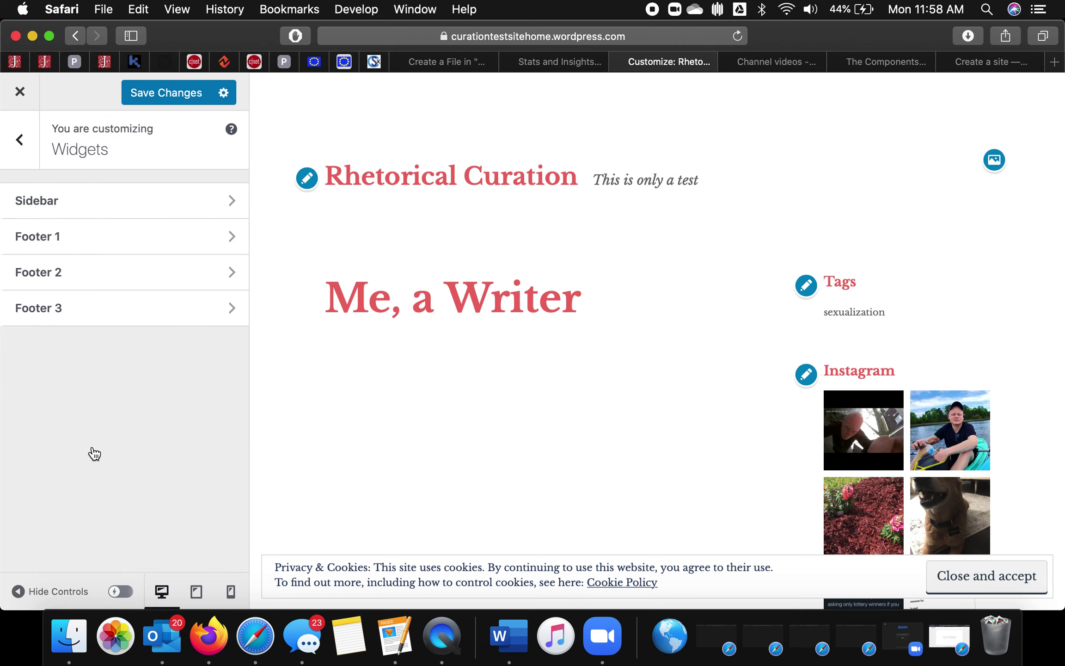
click(100, 197)
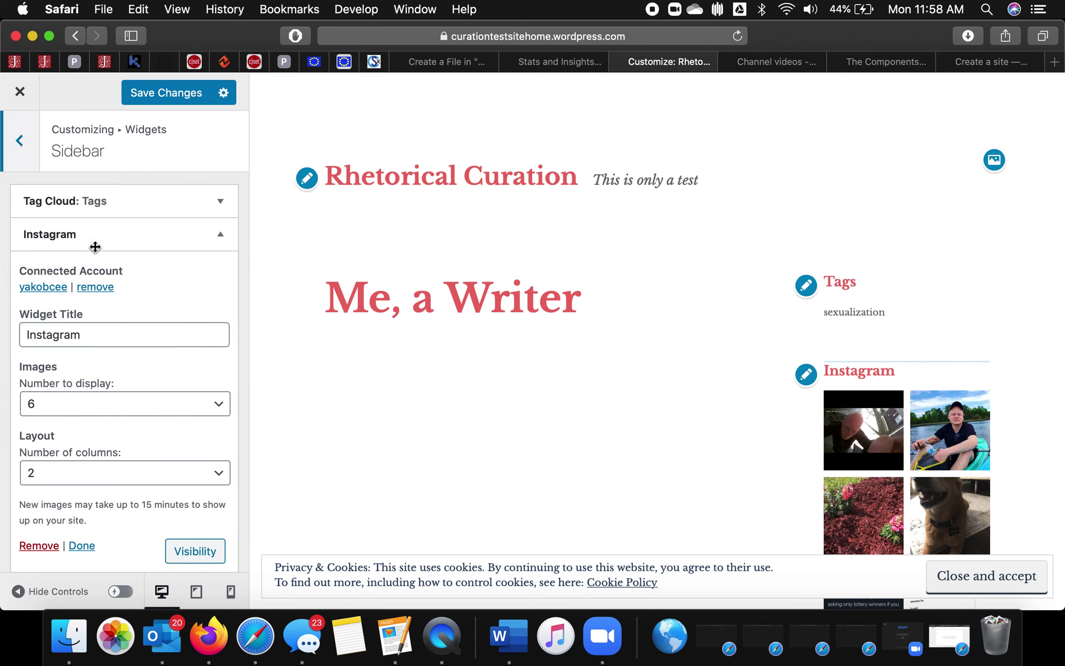
click(97, 201)
click(51, 431)
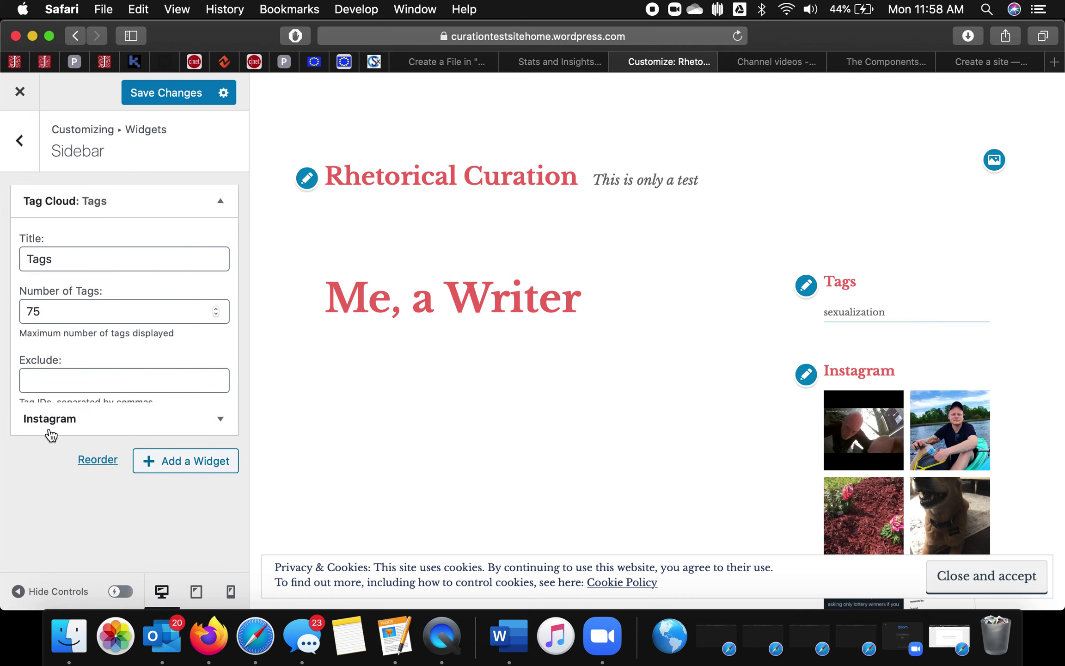
click(21, 142)
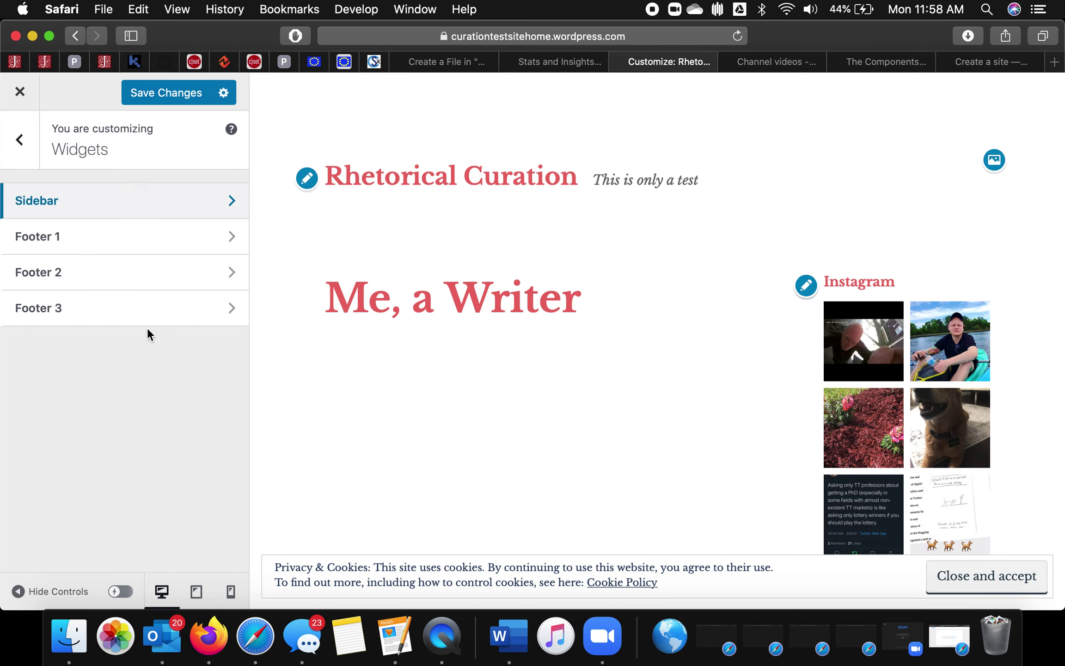
click(19, 140)
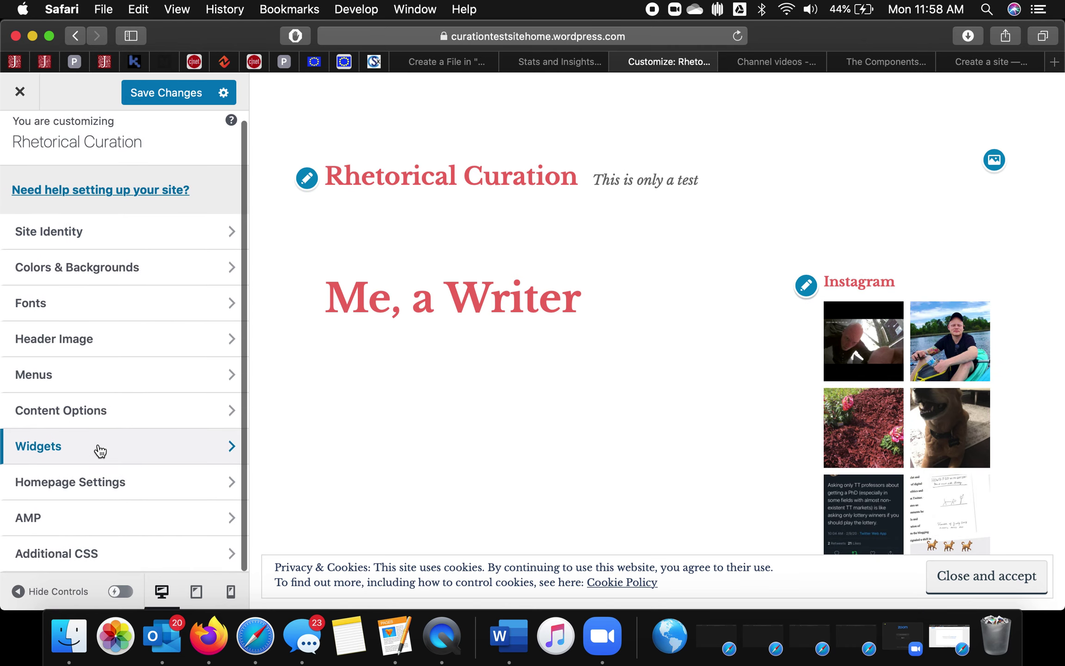
Review Homepage, AMP colour and Additional CSS settings, then save all changes and dismiss the cookie notice.
click(90, 485)
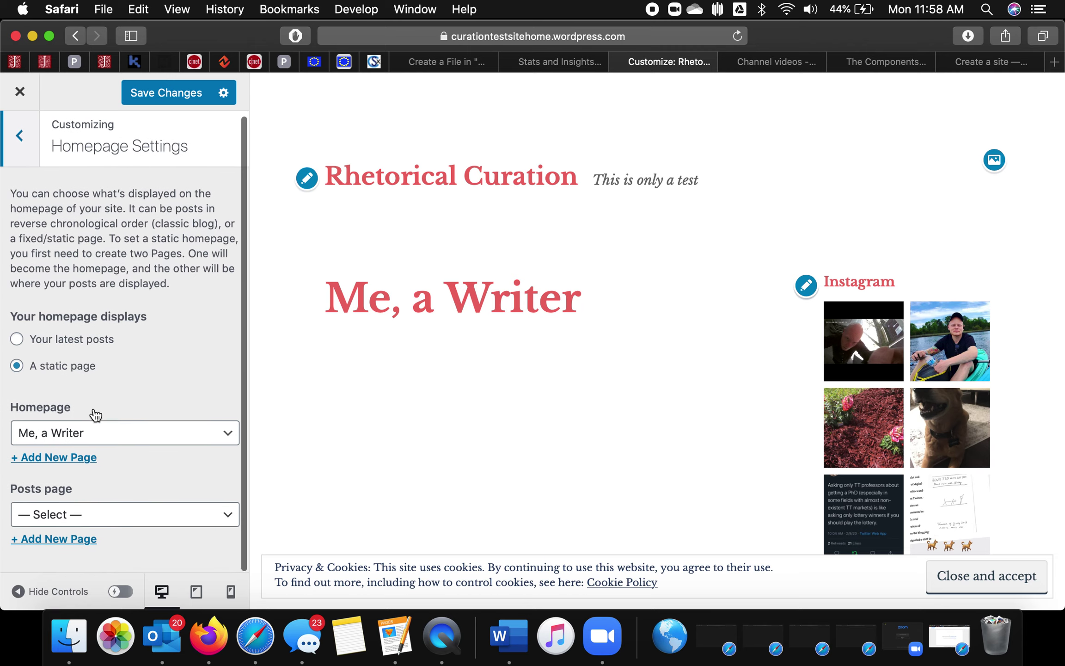
click(21, 141)
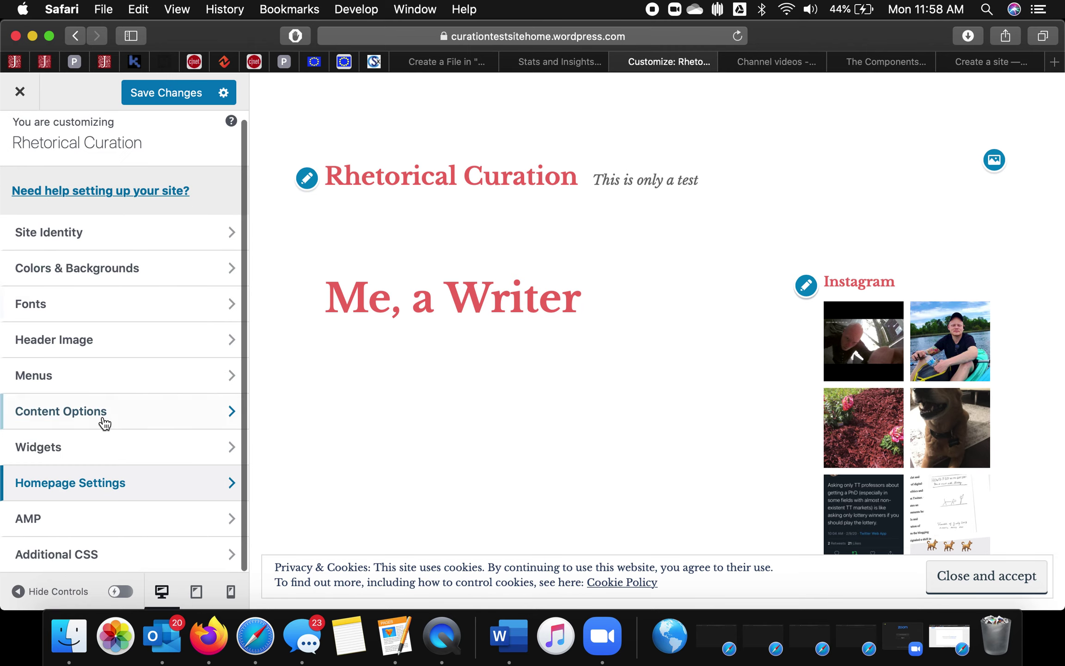
click(81, 525)
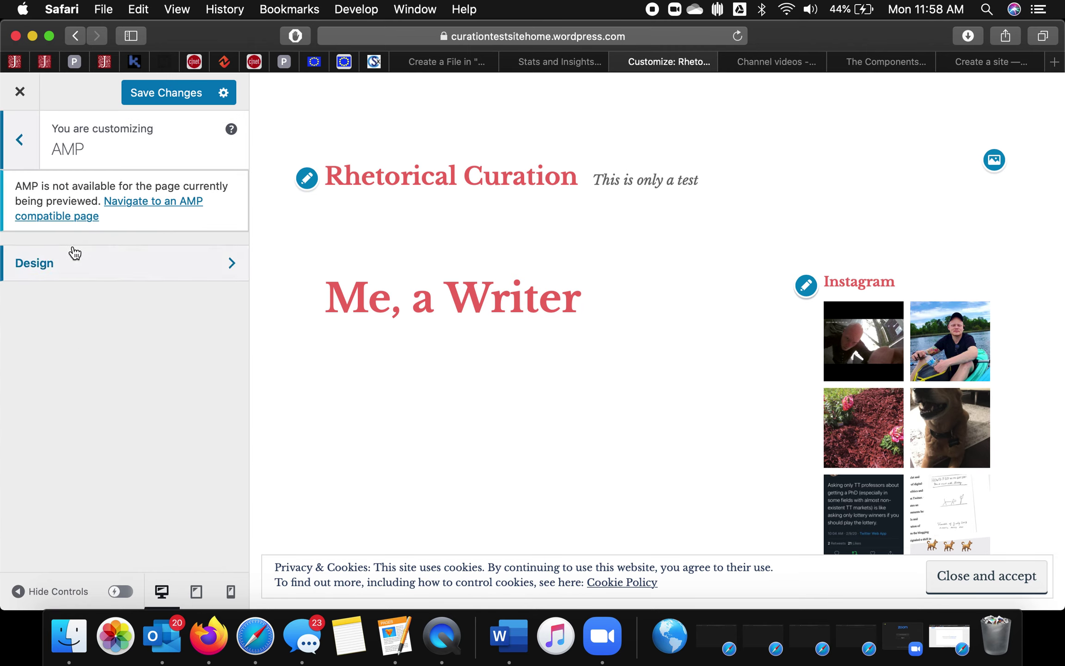
click(22, 137)
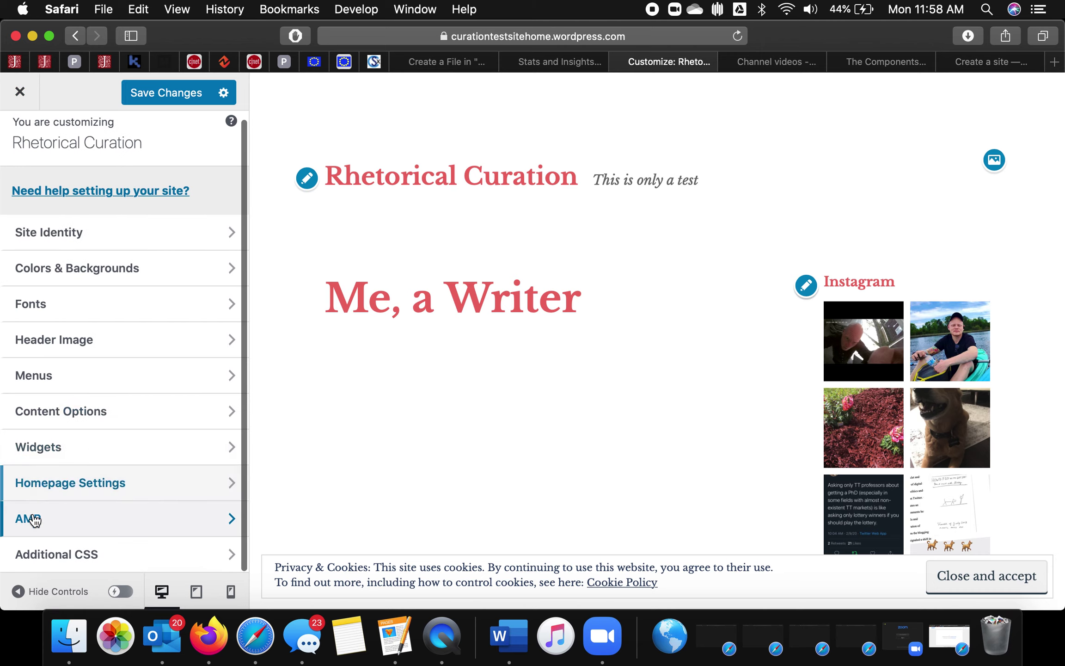
click(34, 520)
click(85, 280)
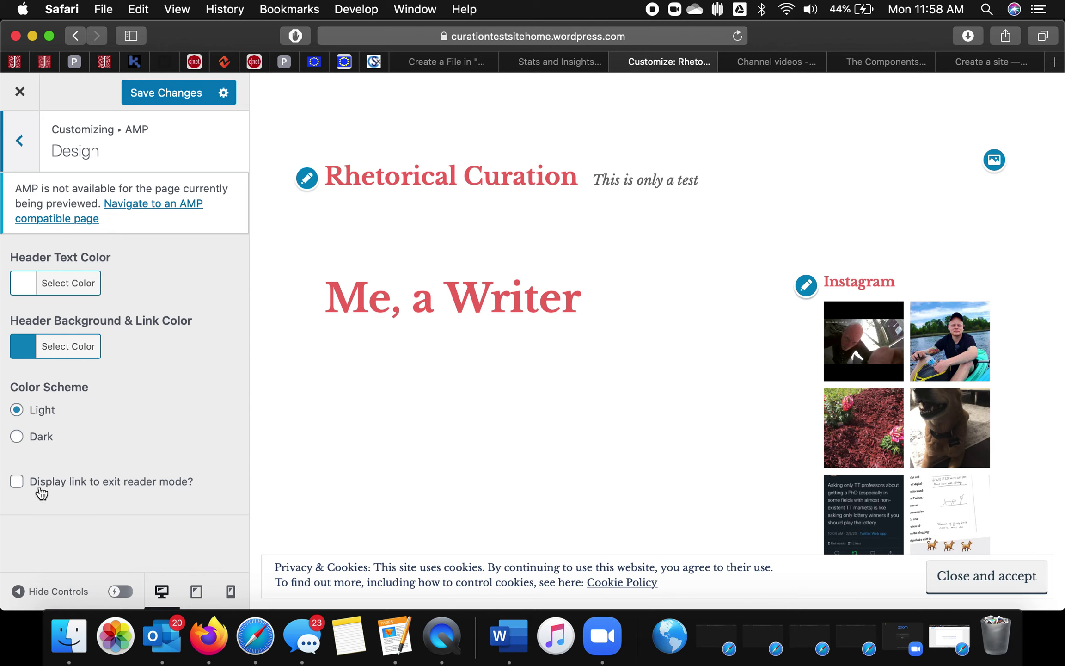
click(28, 147)
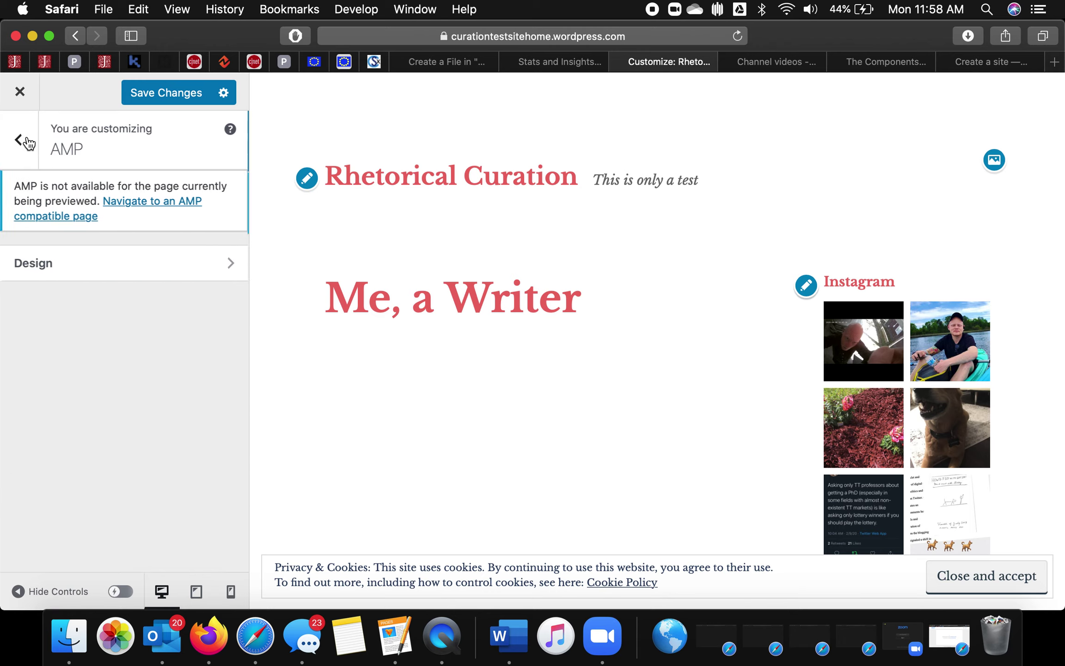
click(27, 147)
click(51, 552)
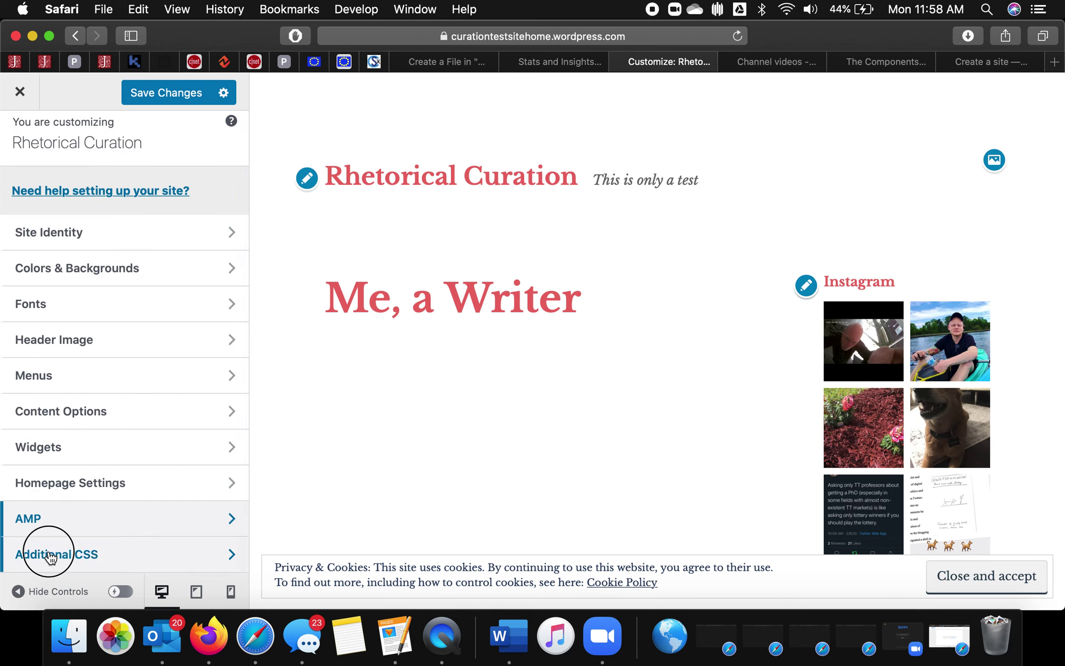
click(22, 137)
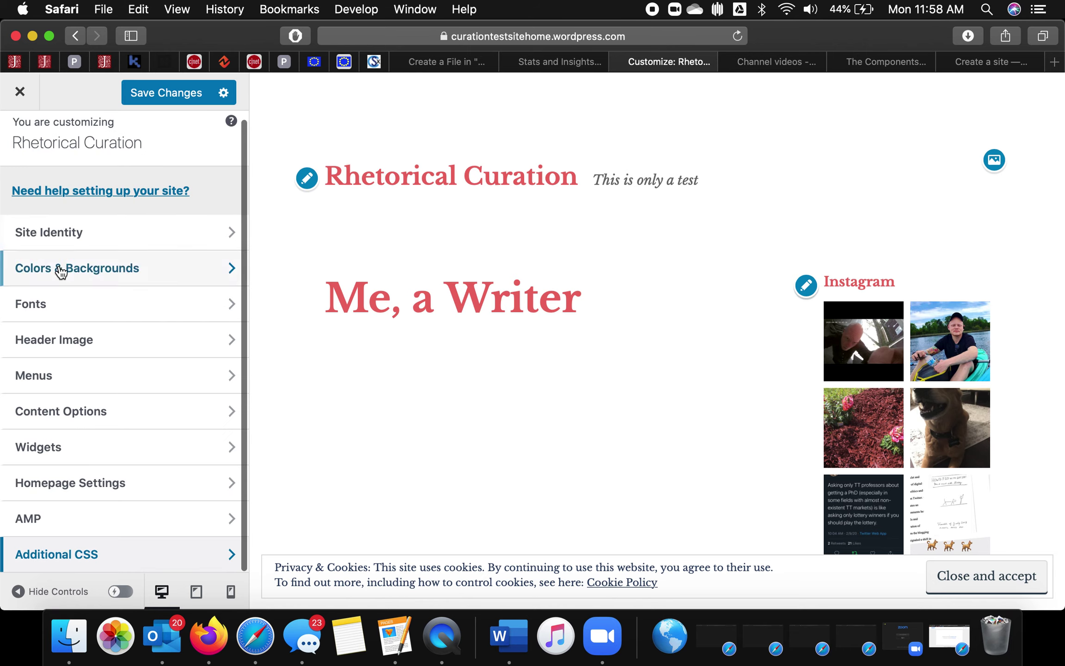
click(182, 90)
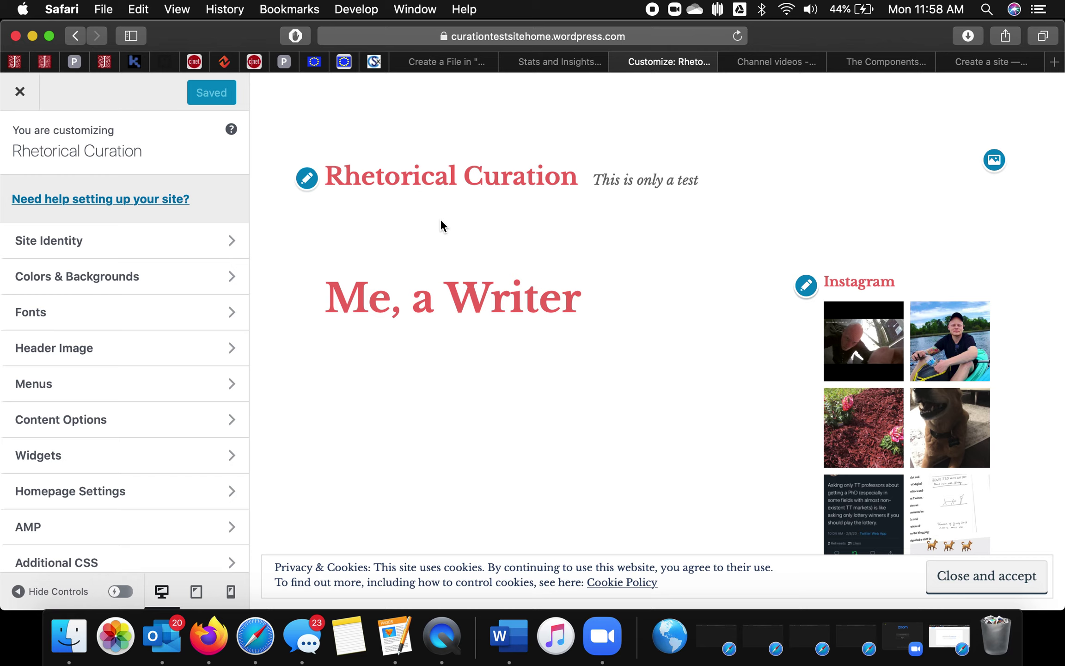
click(1023, 575)
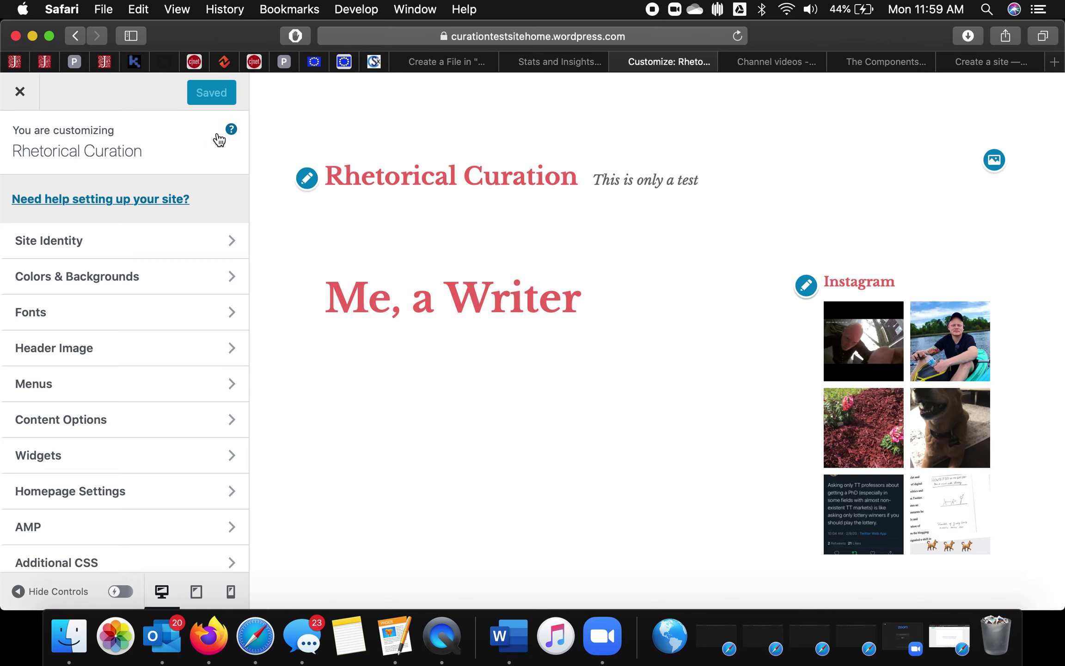
Close the Customizer, accept the live site's cookie notice, and open WP Admin from Stats and Insights.
click(20, 92)
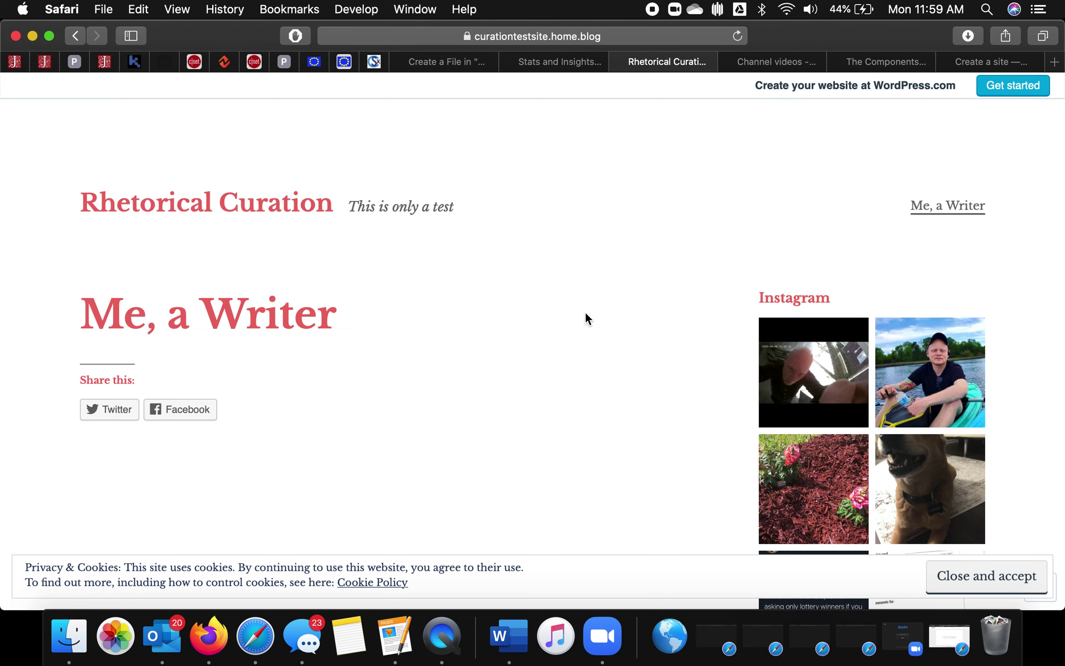
scroll(238, 216, down, 1)
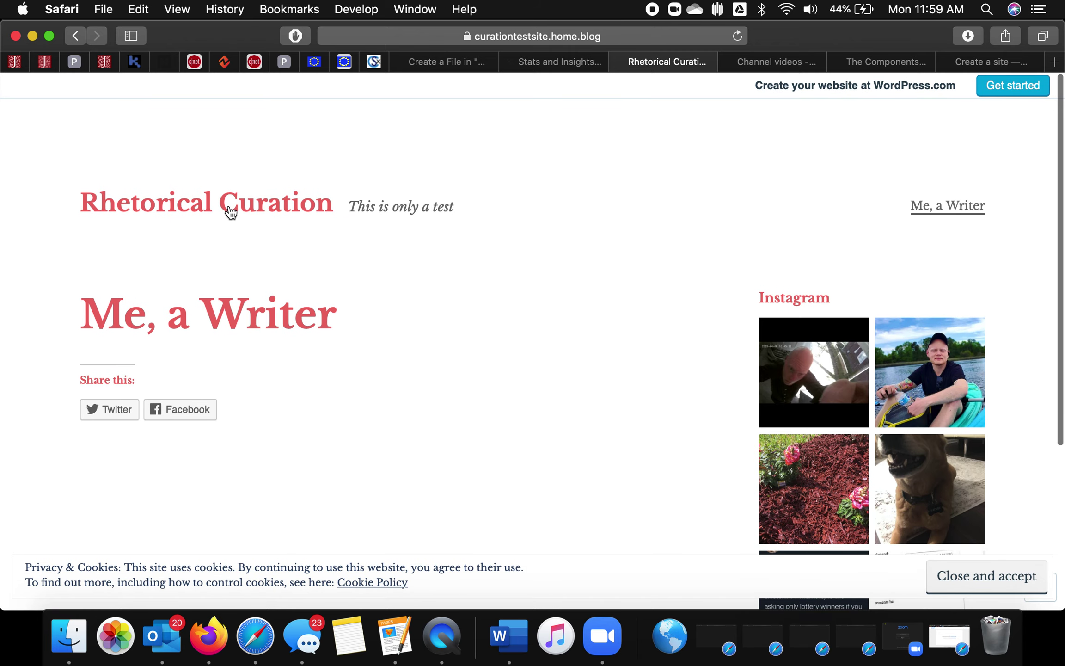
click(983, 575)
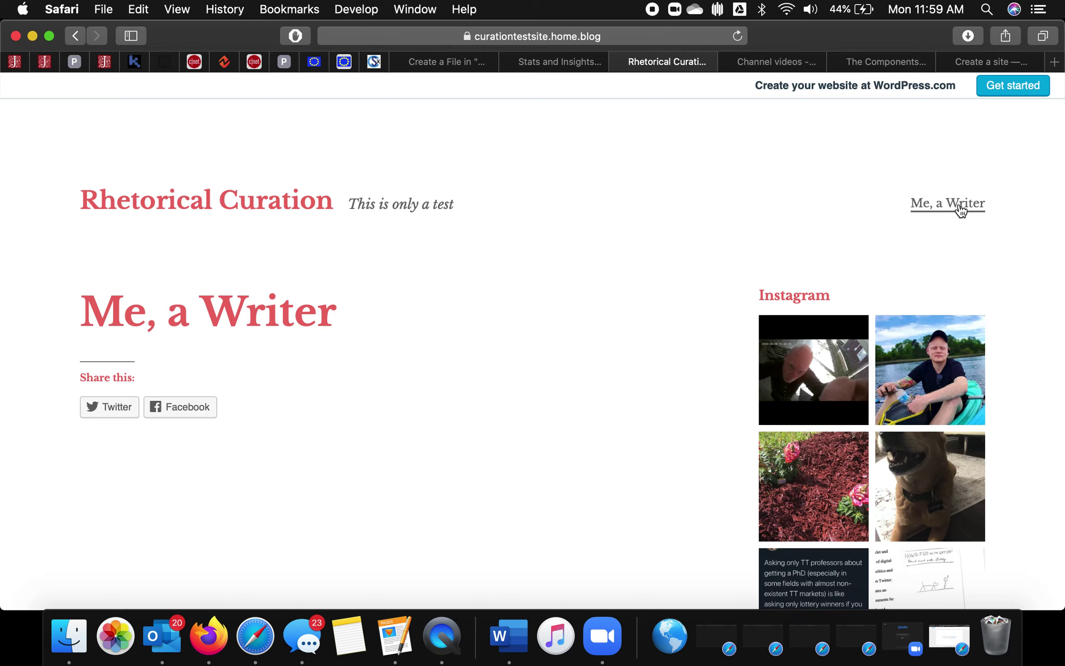
click(564, 65)
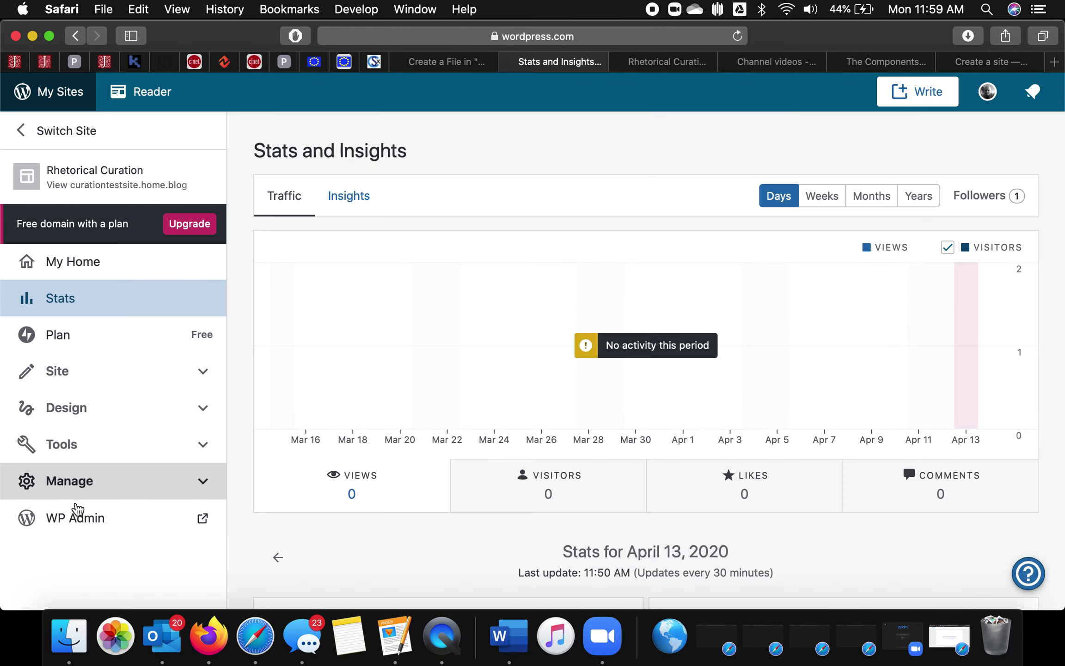
click(79, 516)
click(578, 63)
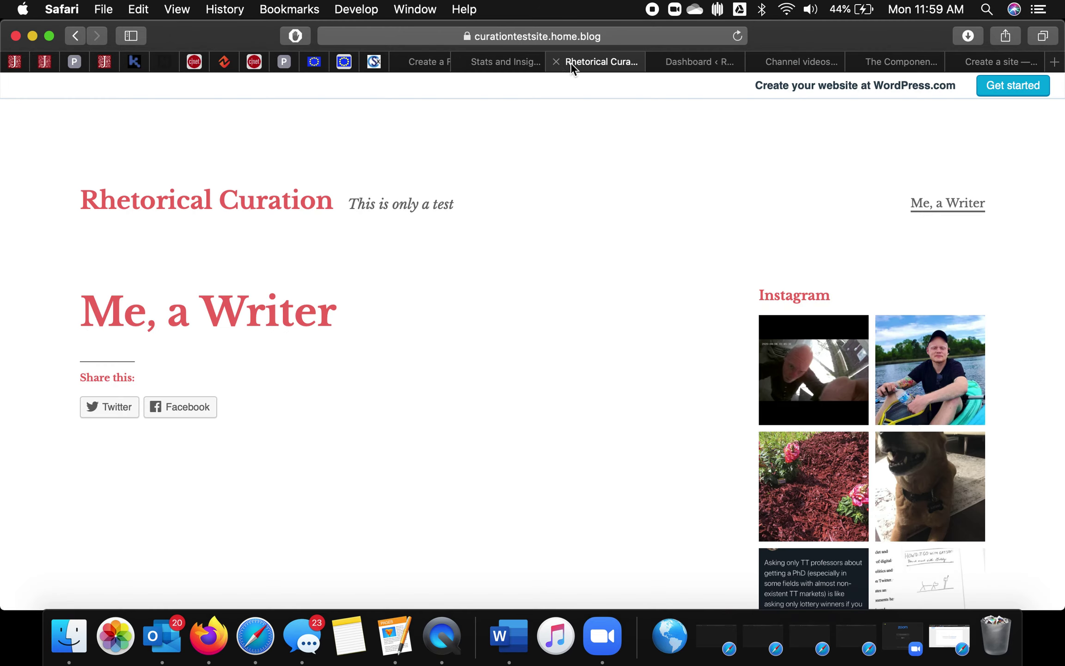
Close the live Rhetorical Curation tab and open Pages > All Pages.
click(557, 62)
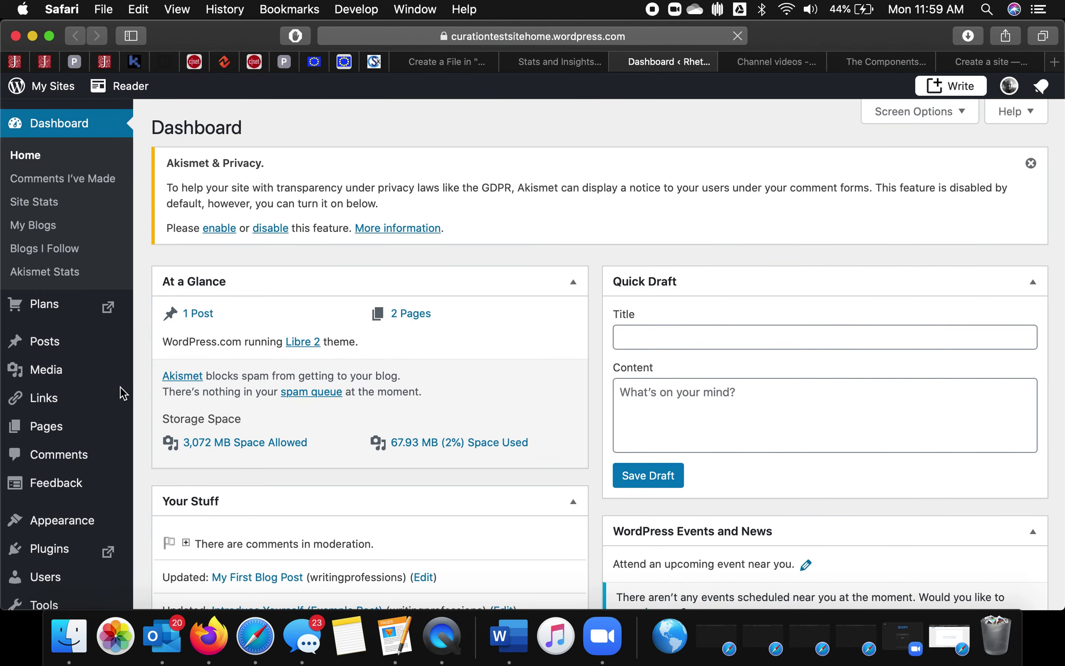
mouse_move(74, 434)
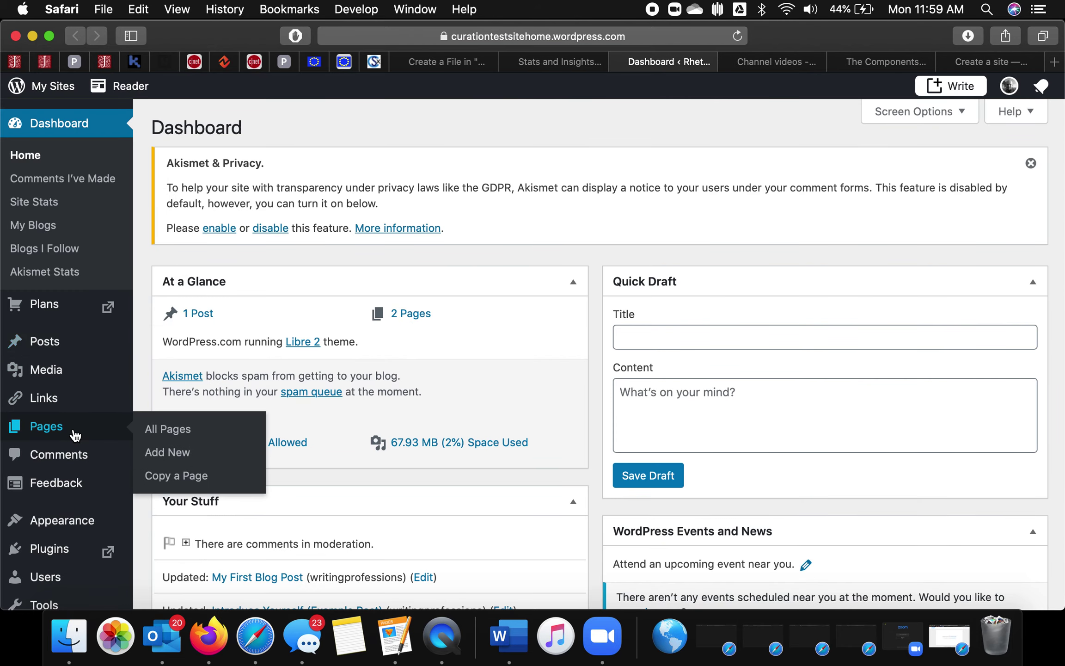
mouse_move(110, 347)
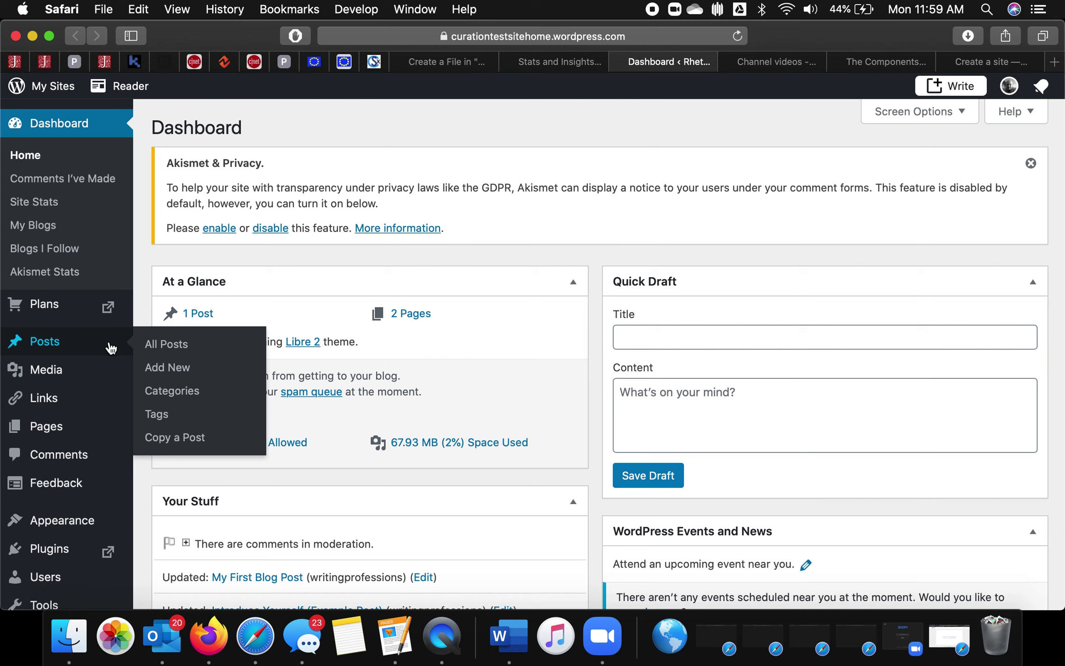
mouse_move(115, 433)
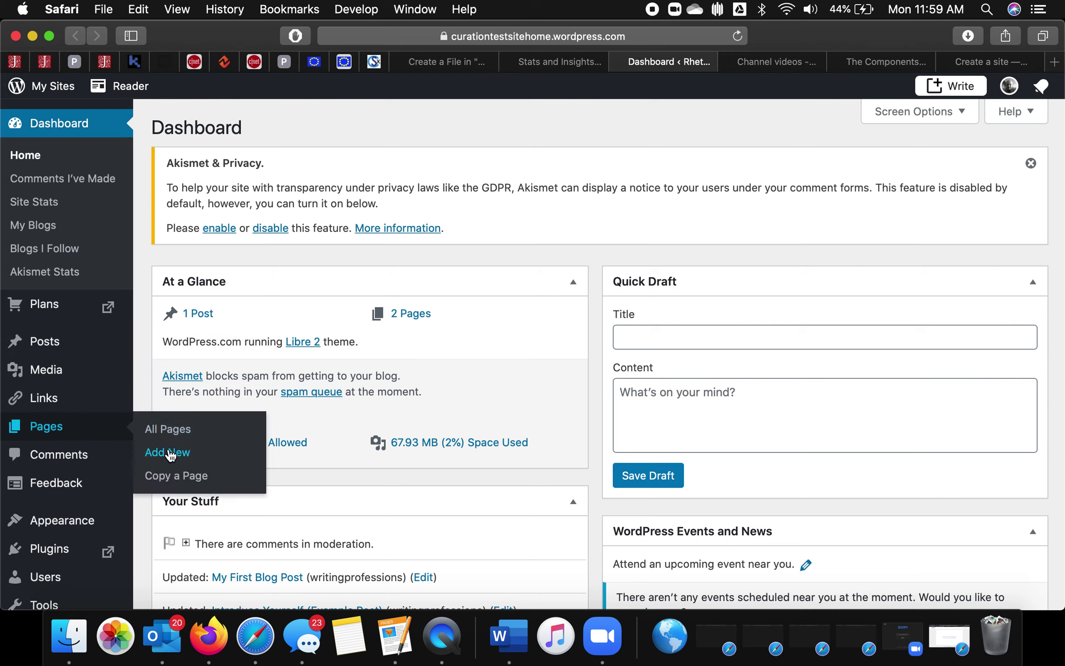
click(169, 430)
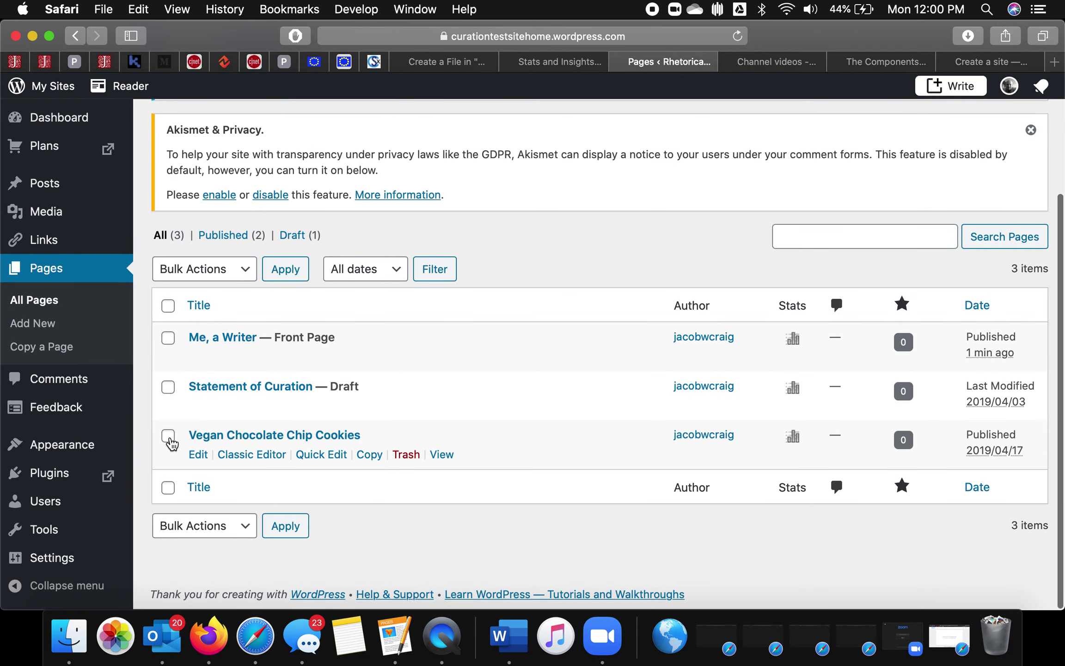
Move the Vegan Chocolate Chip Cookies page and the Statement of Curation draft to Trash.
click(168, 435)
click(406, 454)
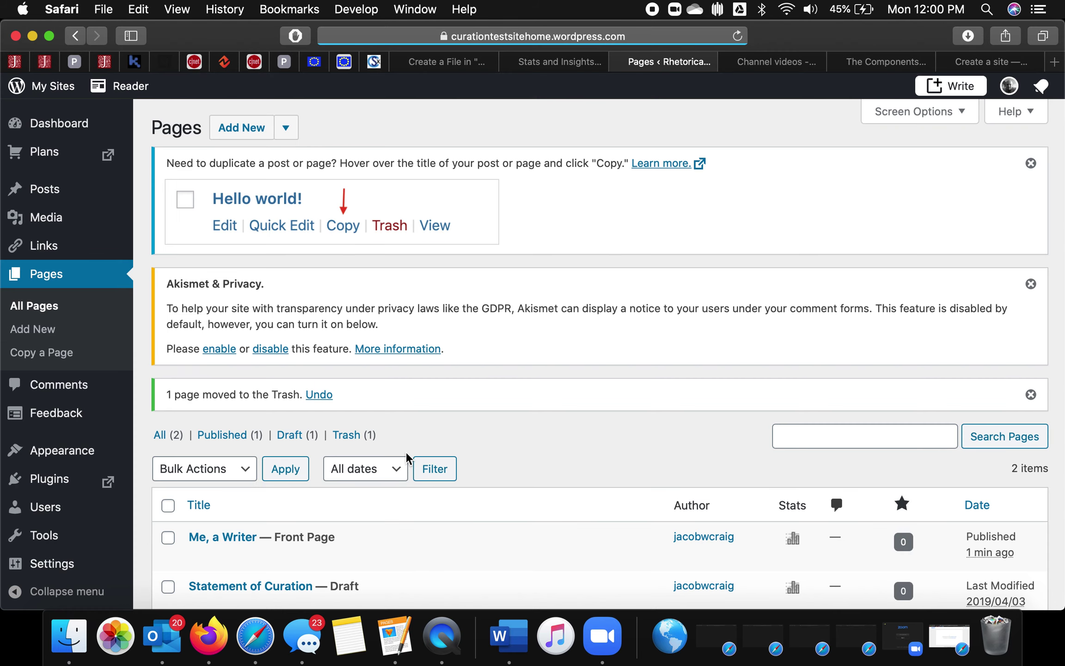
scroll(405, 455, down, 3)
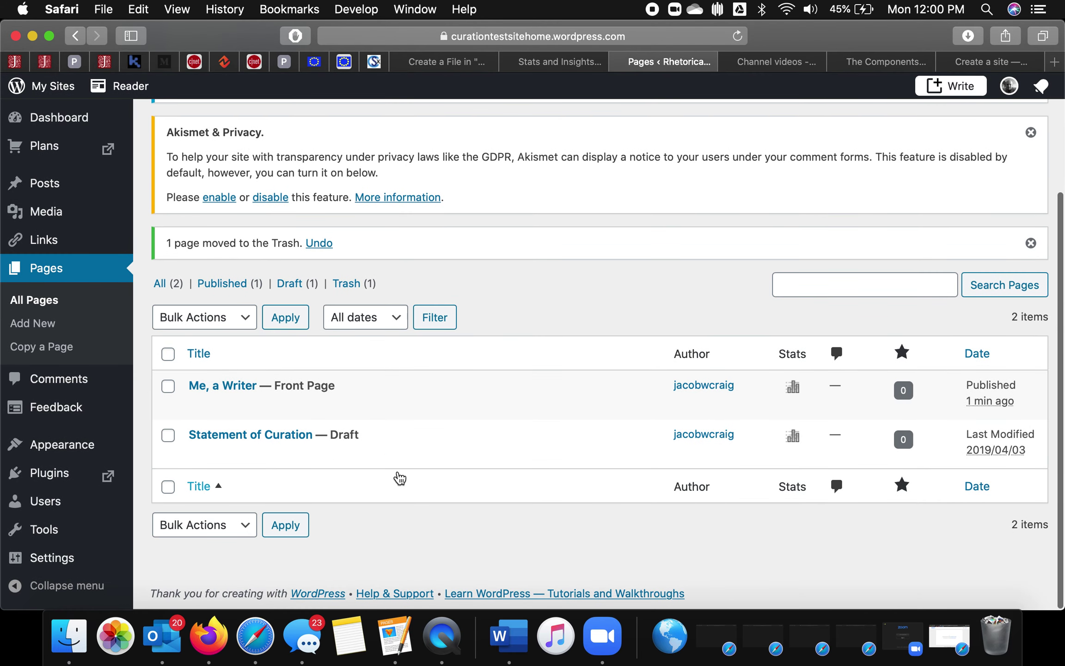
click(407, 456)
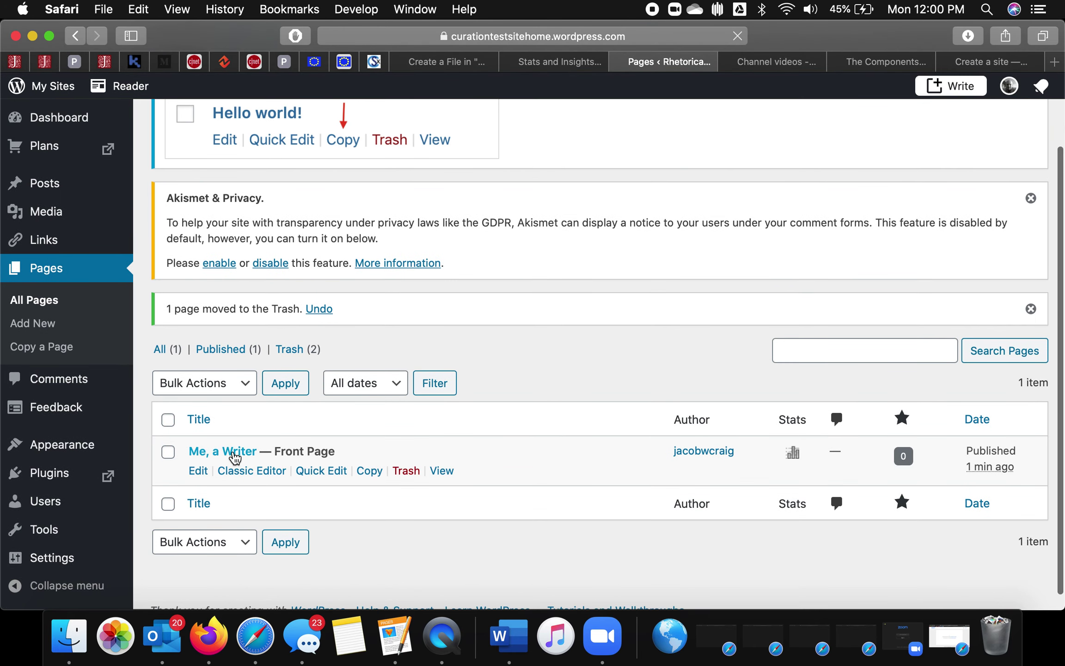
scroll(228, 352, down, 1)
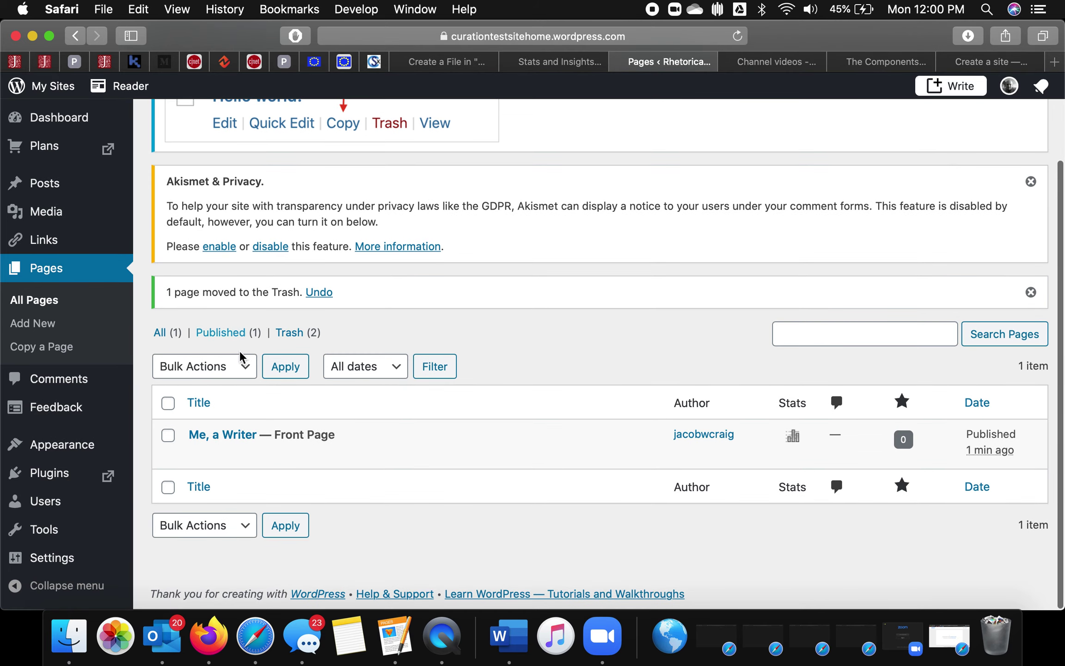
Start a new page and scroll the layout picker to the Portfolio Pages layouts.
click(39, 324)
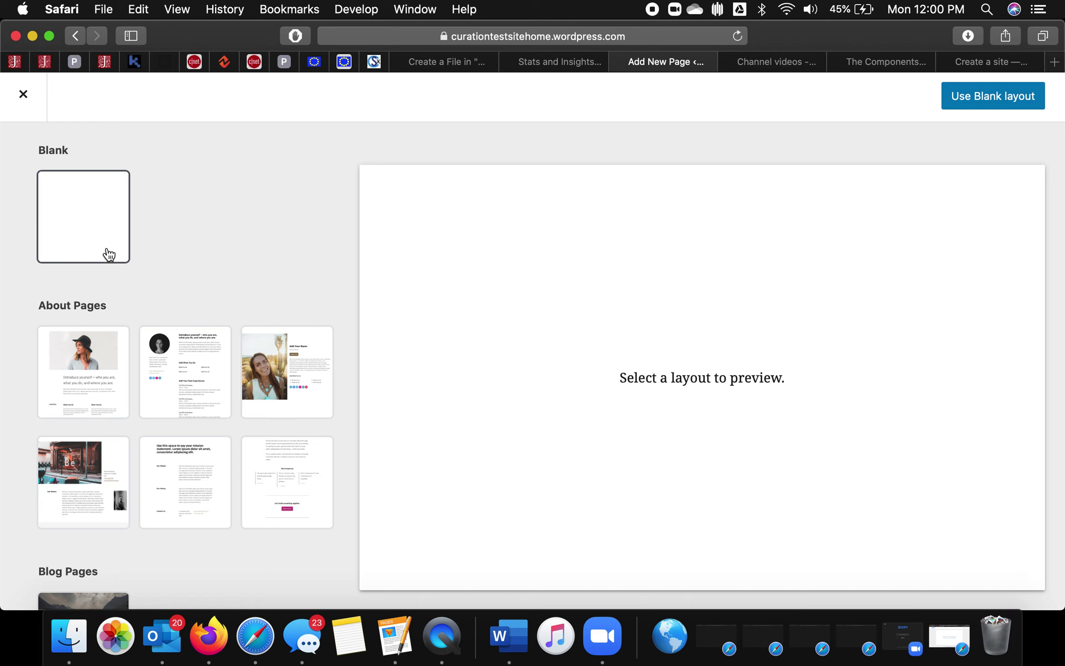
scroll(191, 403, down, 5)
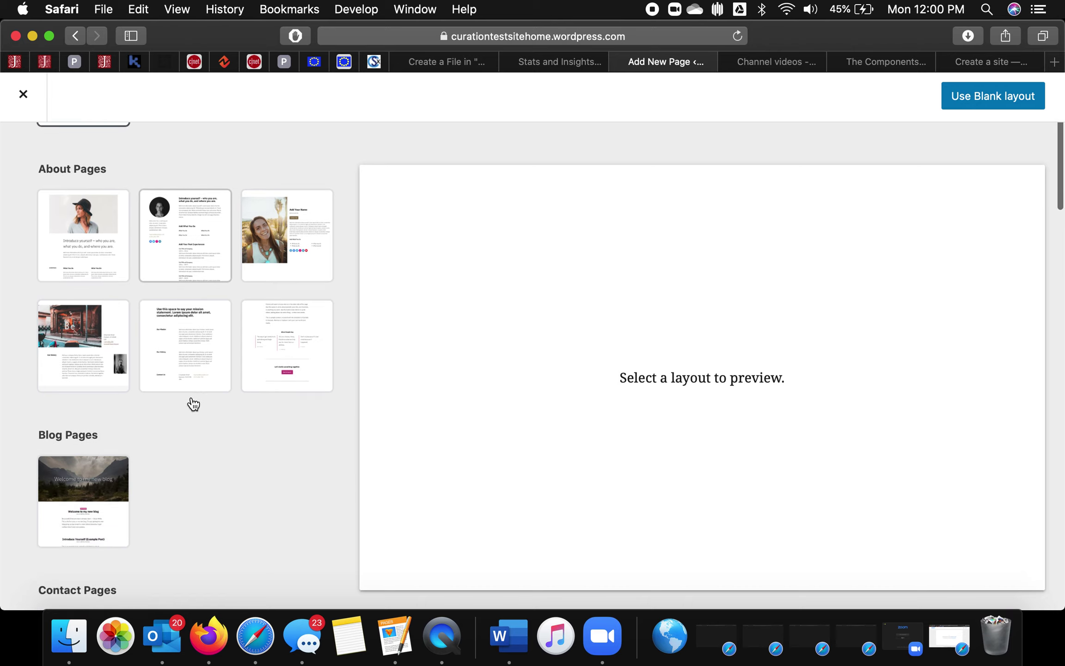
scroll(192, 398, down, 18)
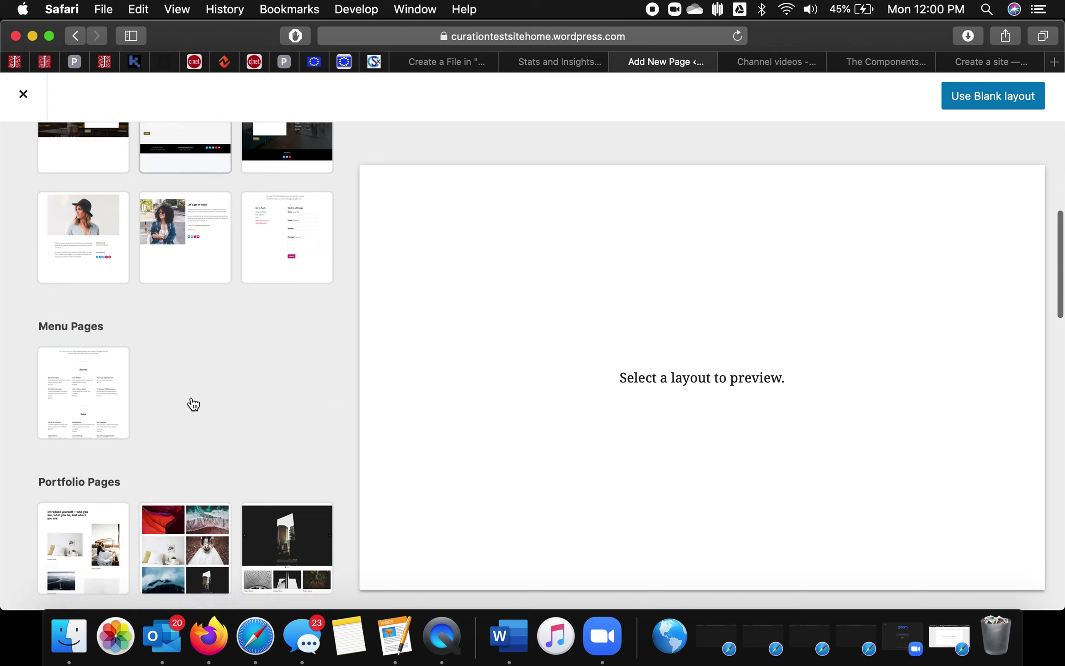
scroll(193, 403, down, 4)
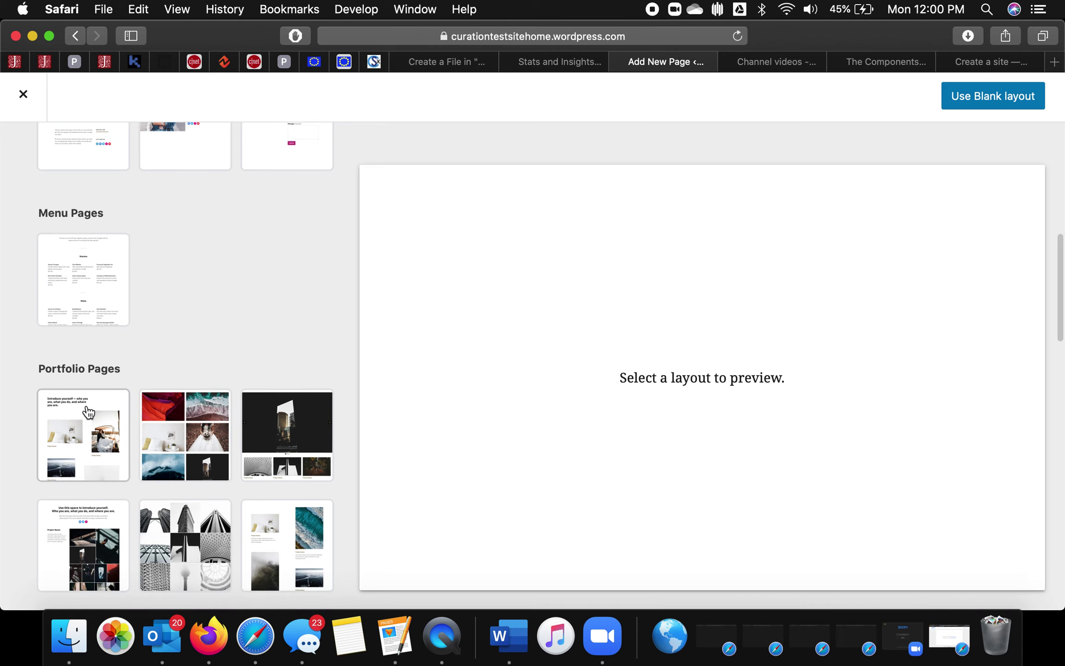
scroll(328, 423, down, 1)
scroll(328, 423, down, 10)
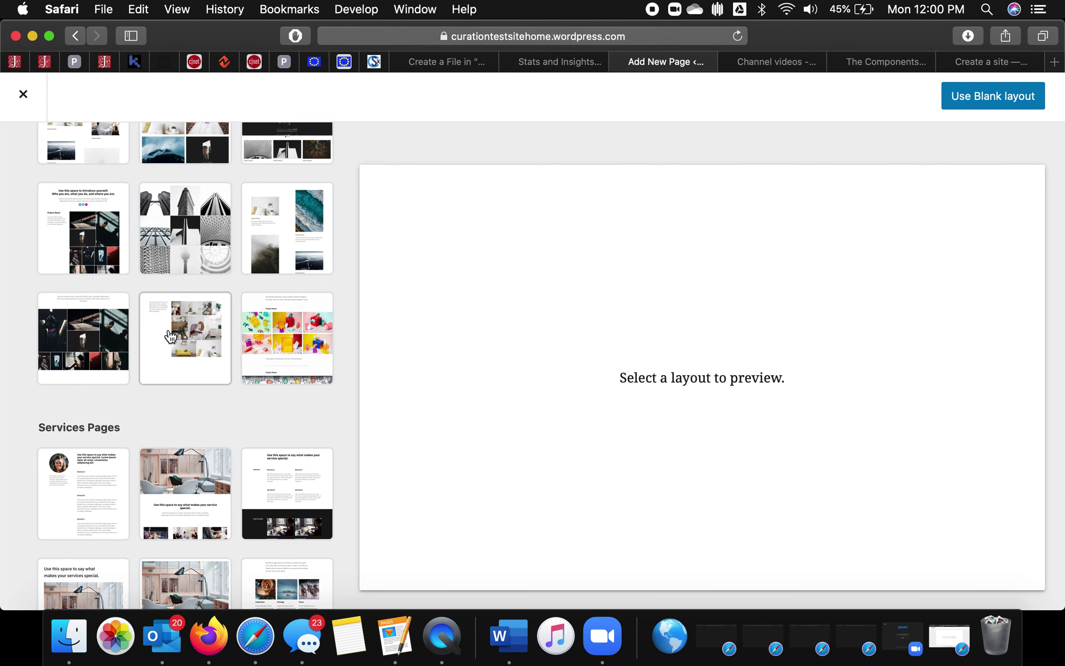
scroll(134, 264, up, 4)
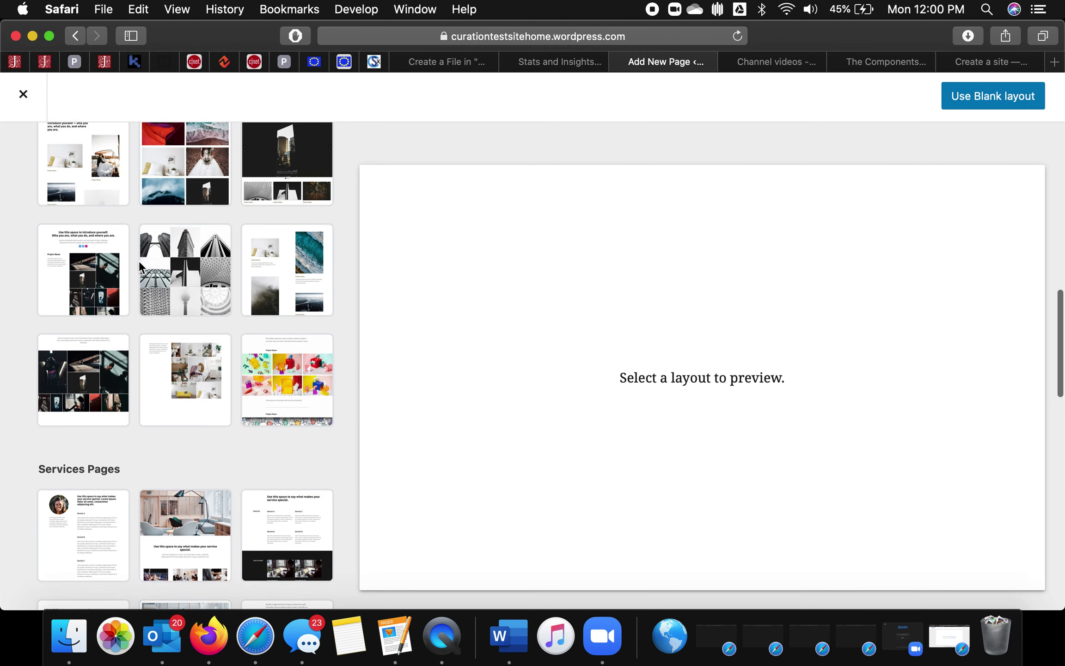
scroll(95, 217, up, 1)
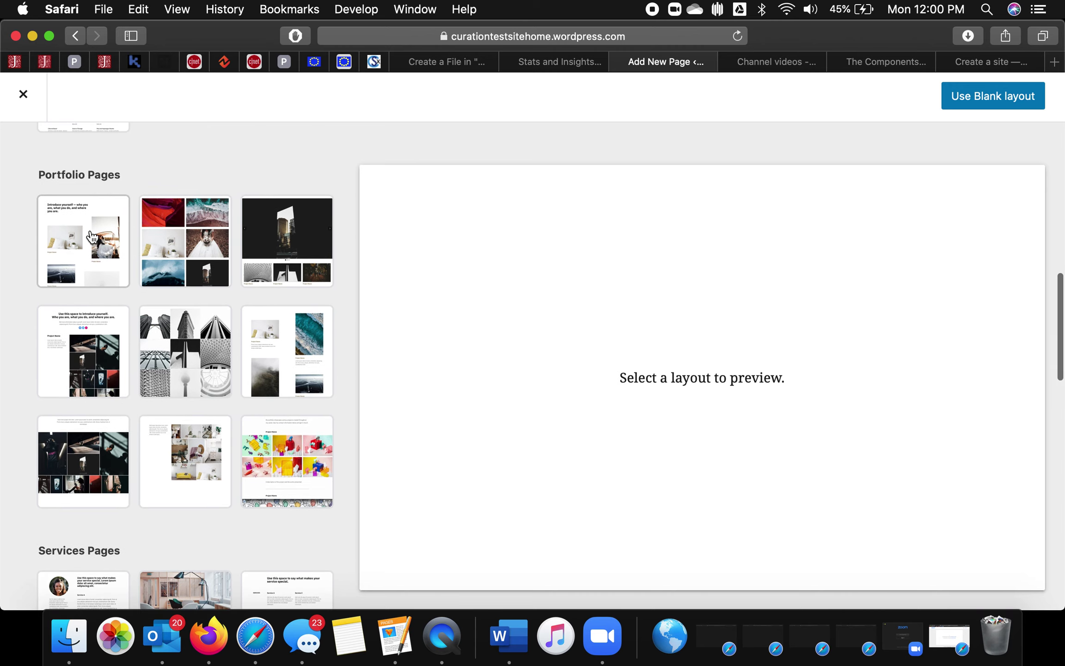
Preview two Portfolio layouts and apply the chosen one to the page.
click(82, 239)
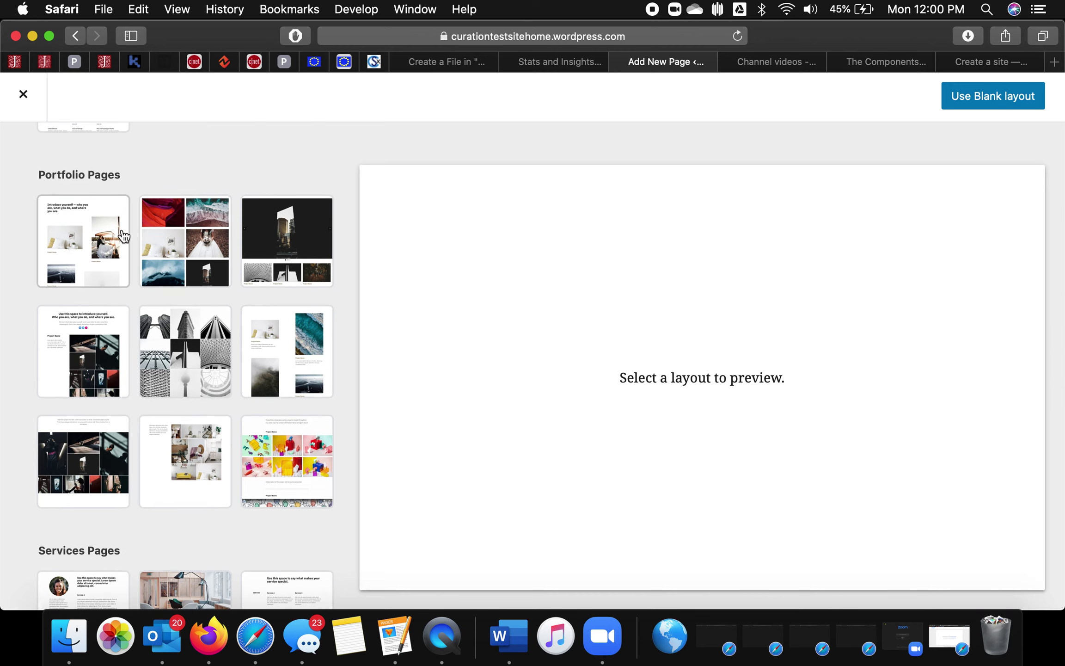
scroll(434, 326, down, 10)
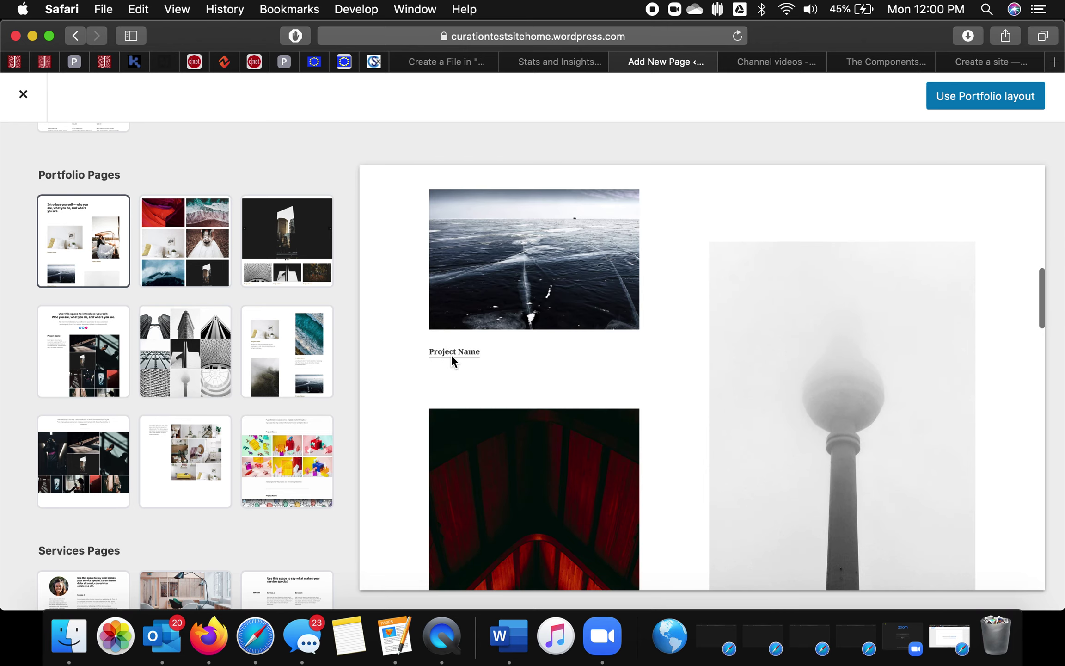
scroll(451, 355, down, 8)
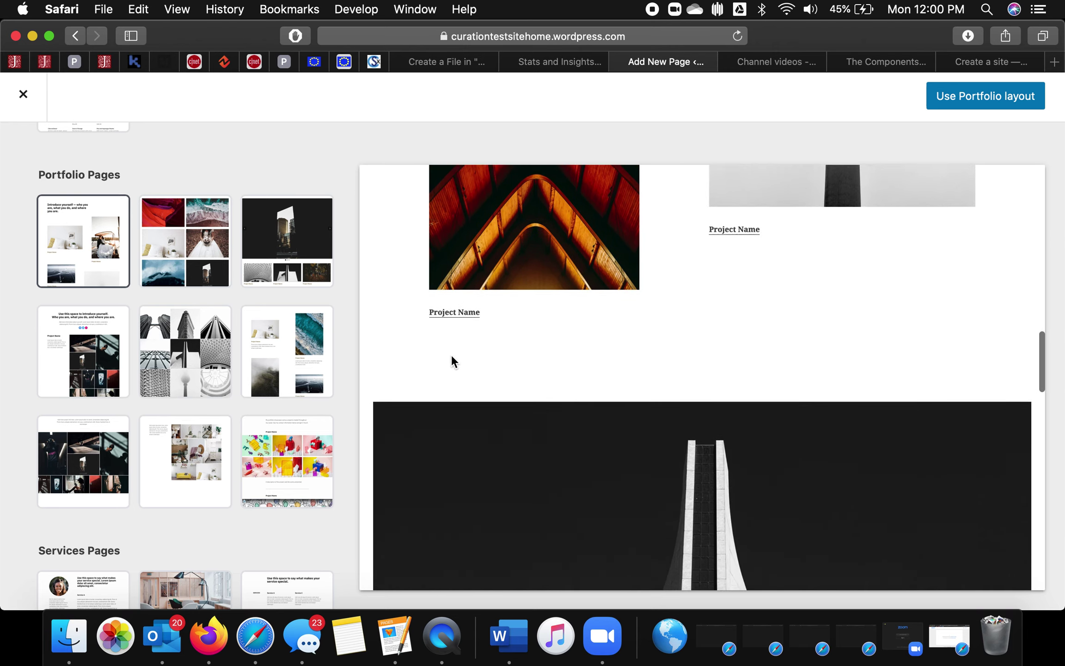
scroll(451, 362, down, 3)
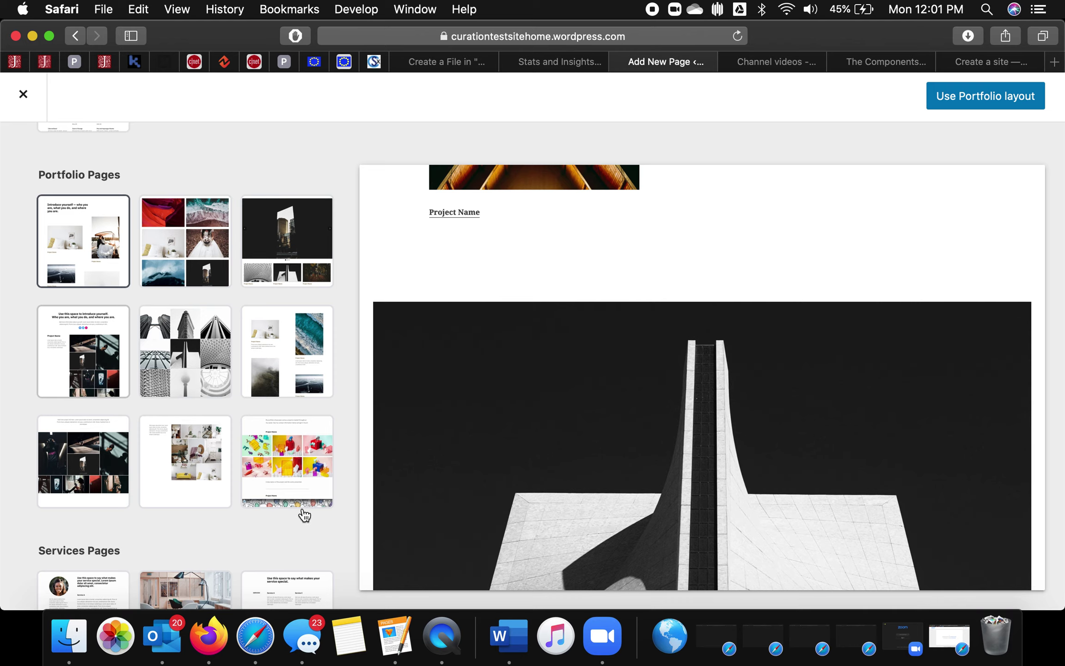
click(185, 472)
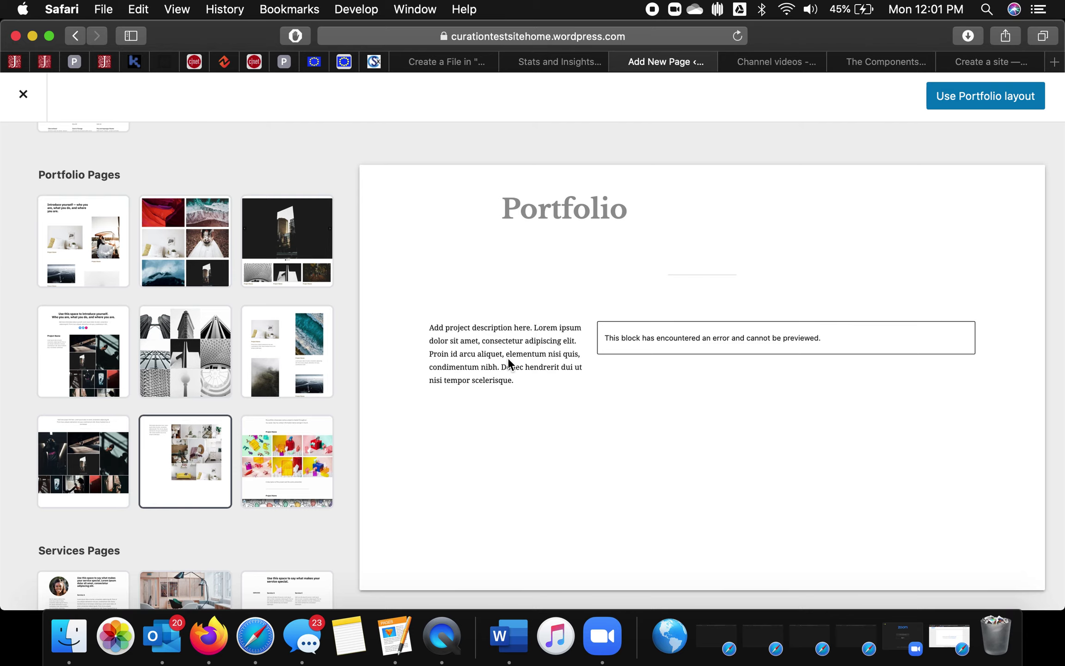
click(972, 99)
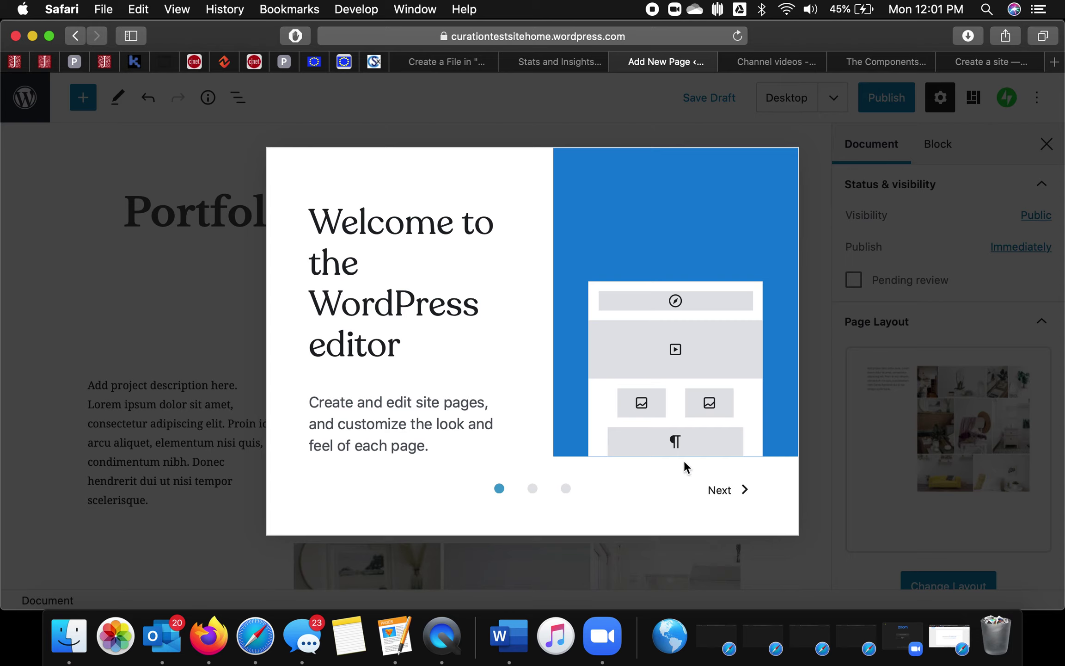
Page through and dismiss the editor's welcome guide.
click(721, 490)
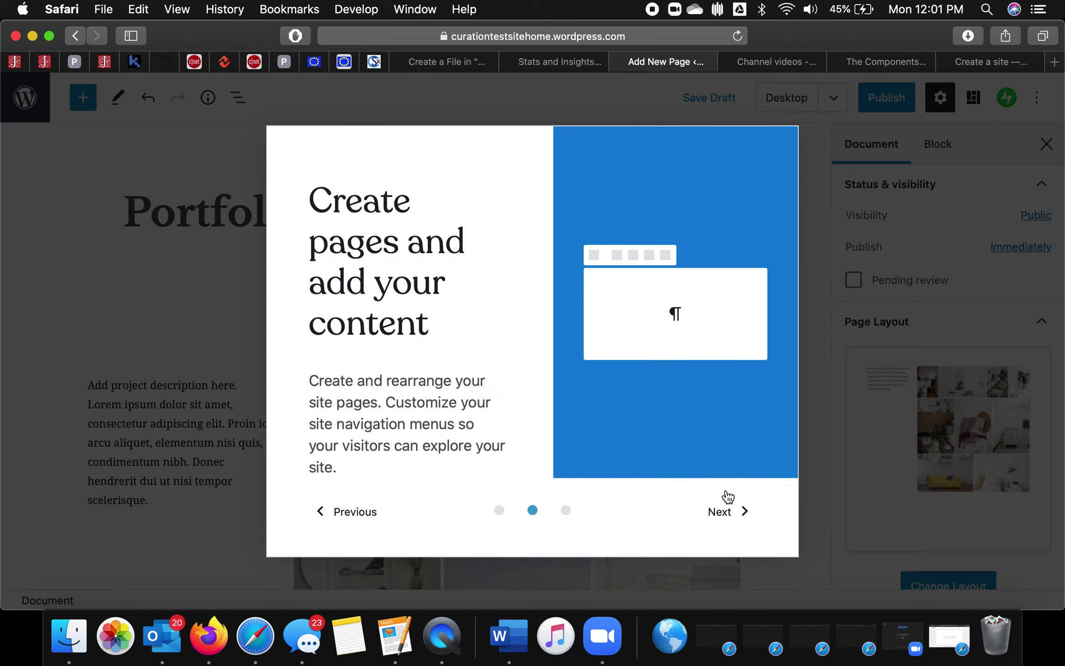
click(727, 512)
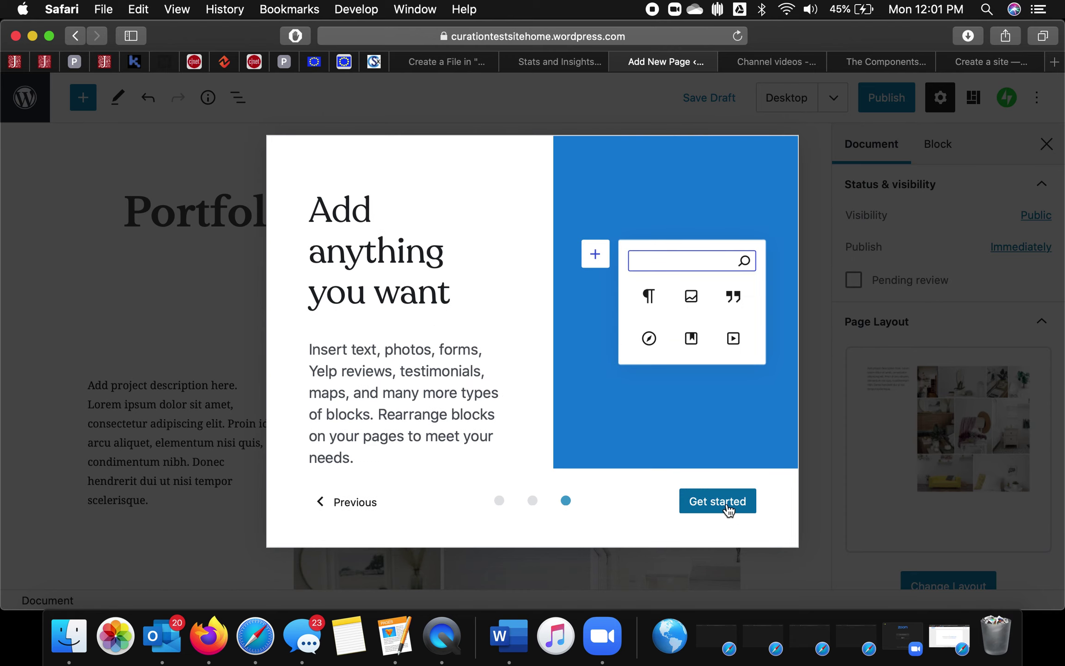
click(718, 502)
scroll(164, 392, down, 15)
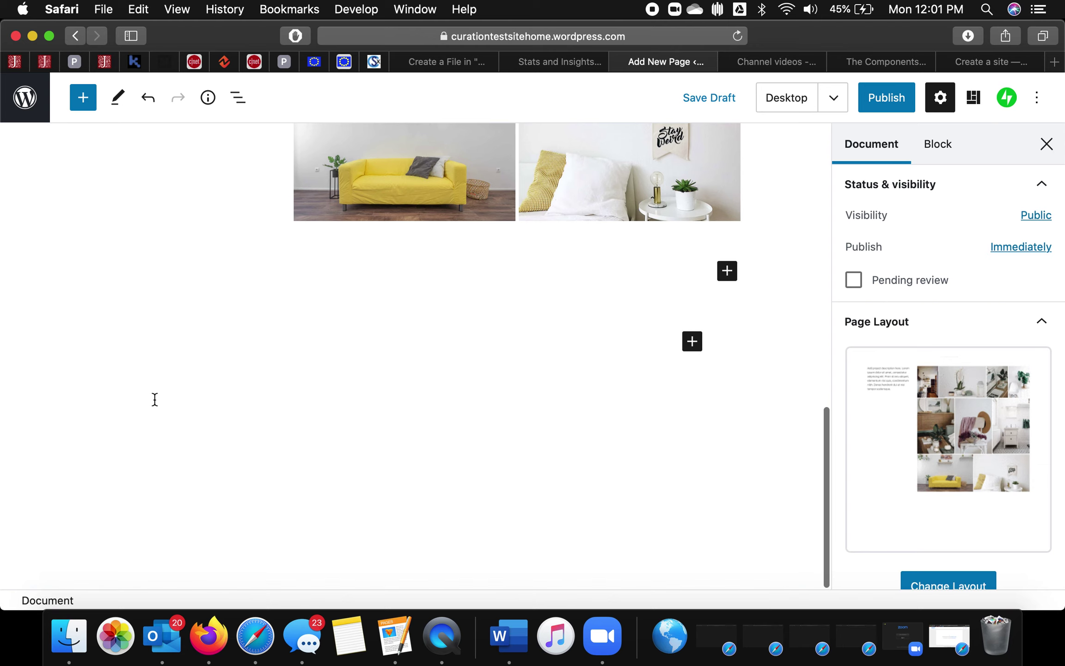
scroll(154, 400, up, 15)
scroll(155, 400, up, 2)
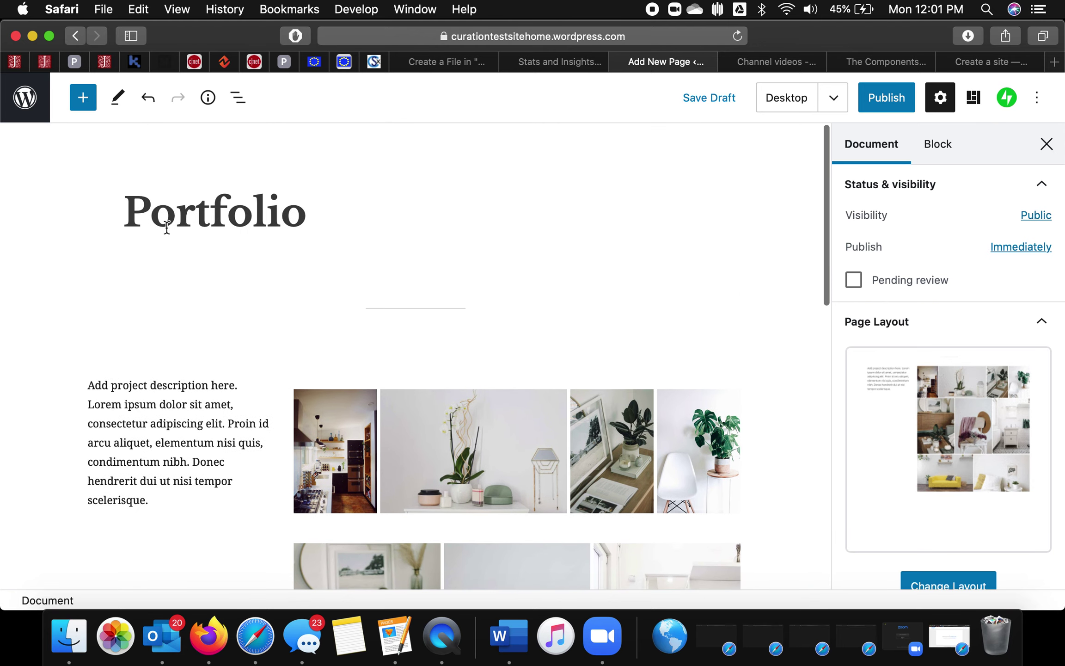
Replace the Lorem ipsum project description with 'This project'.
click(179, 213)
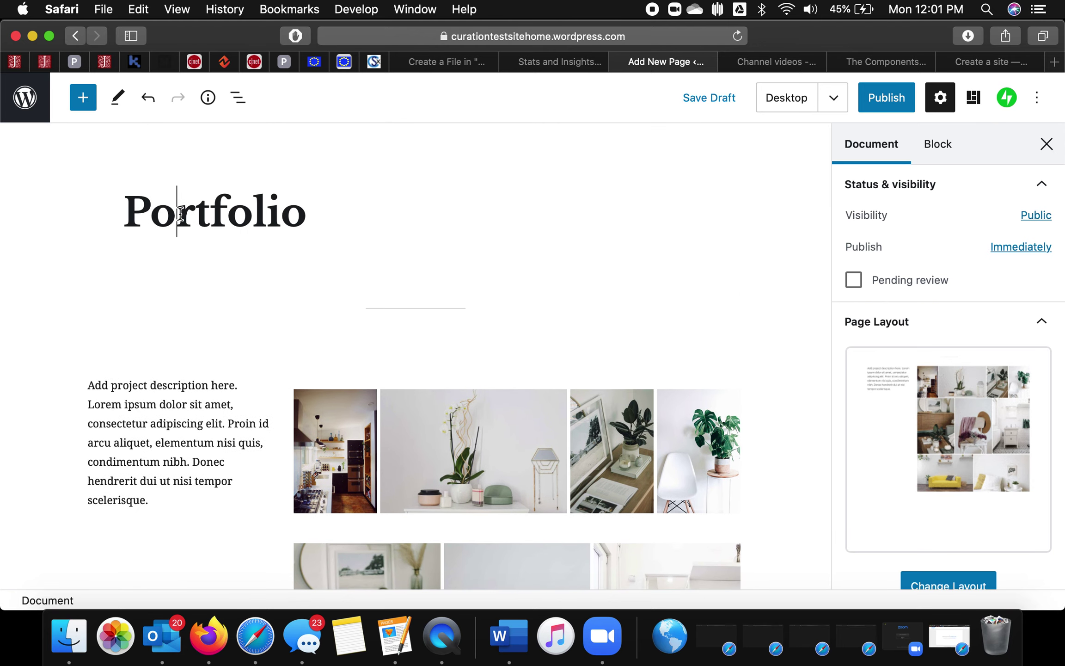
click(161, 422)
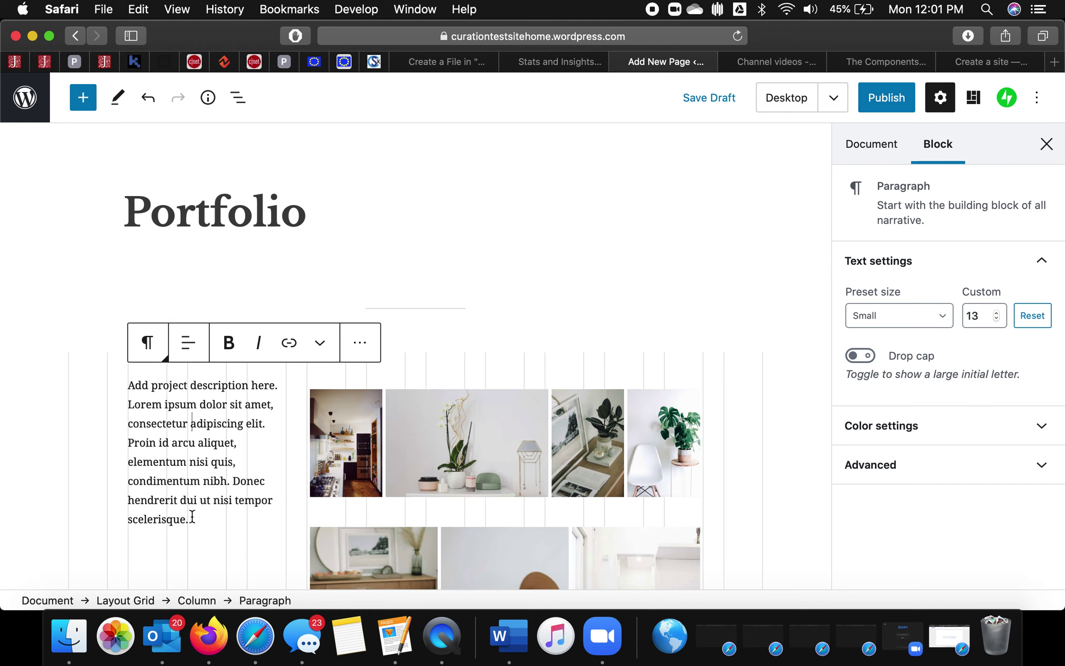
click(109, 383)
click(131, 393)
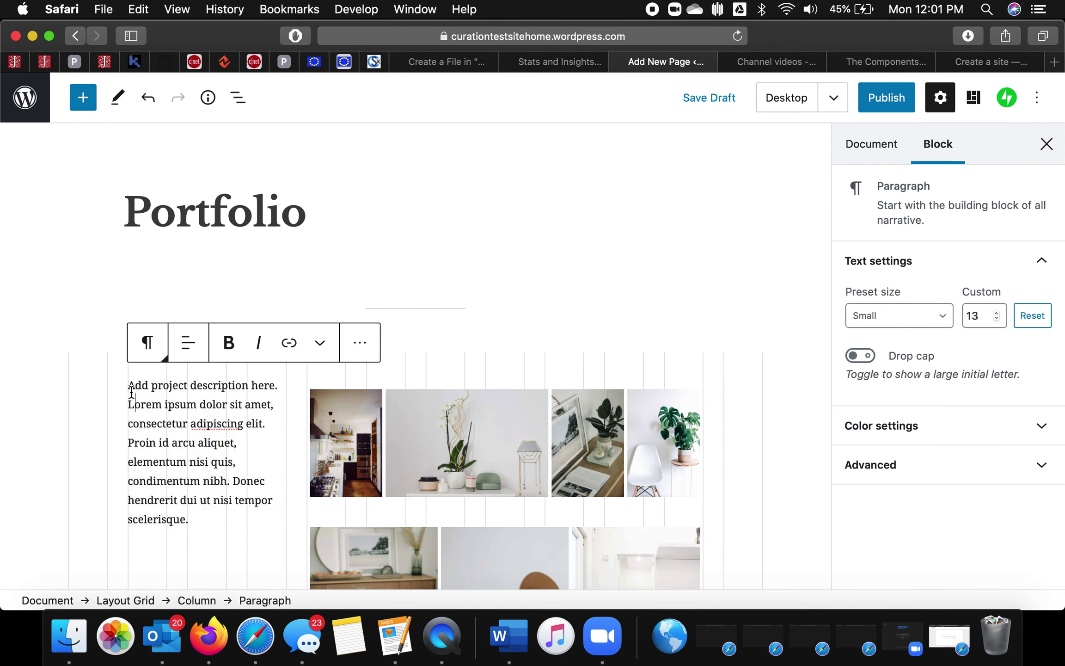
drag(134, 386, 208, 520)
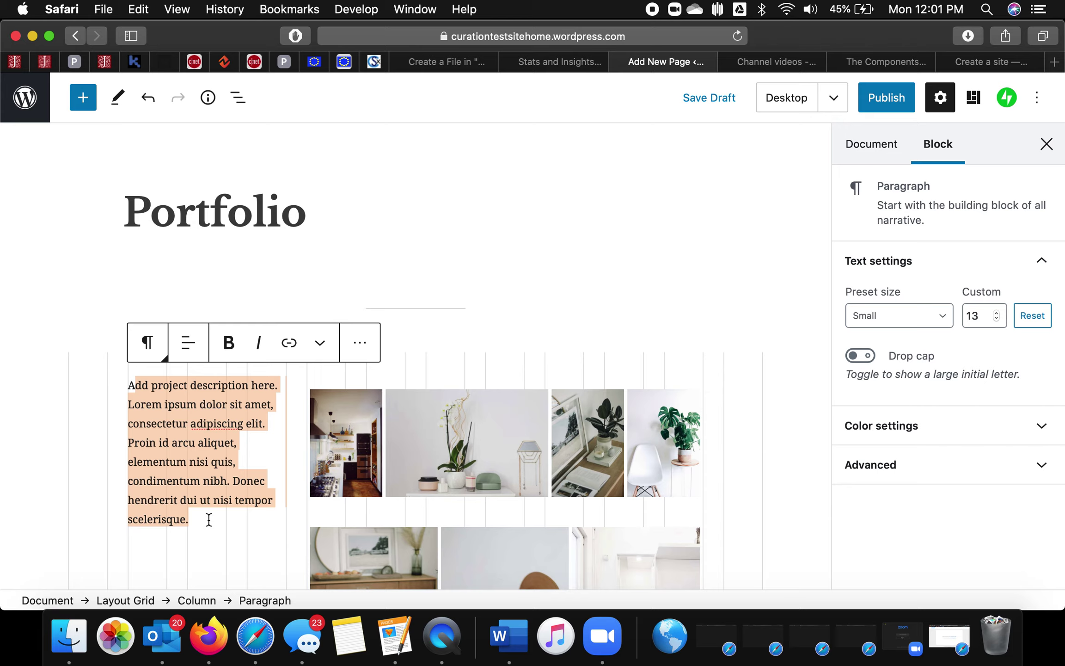
key(BackSpace)
text(This project...)
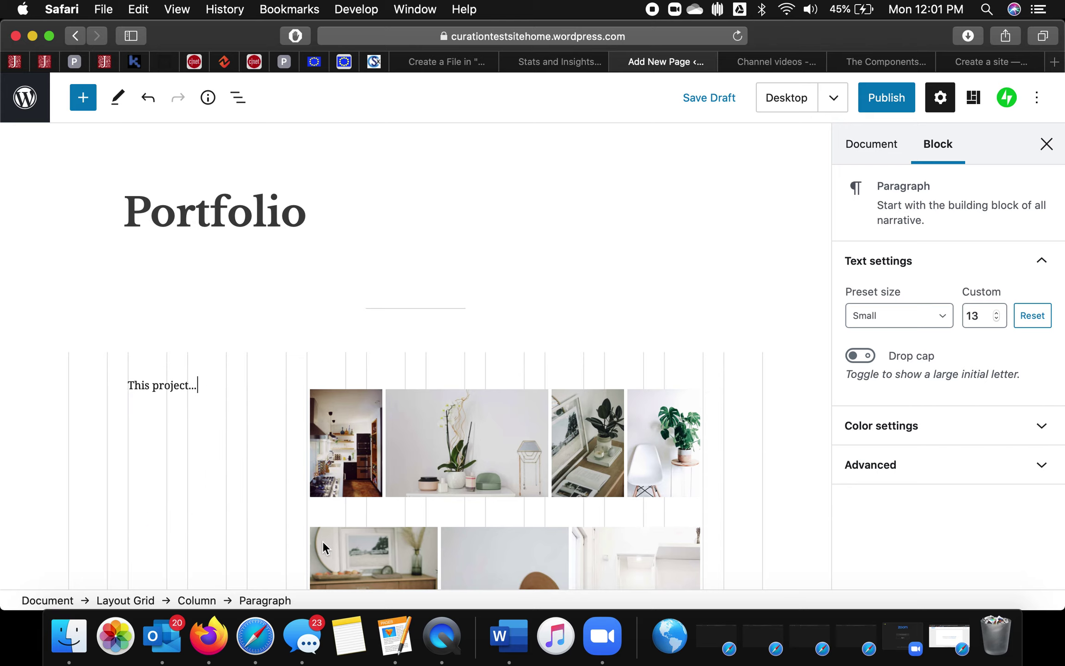
Remove the yellow-sofa, bathroom and orchid images from the tiled gallery.
scroll(353, 454, down, 8)
click(353, 454)
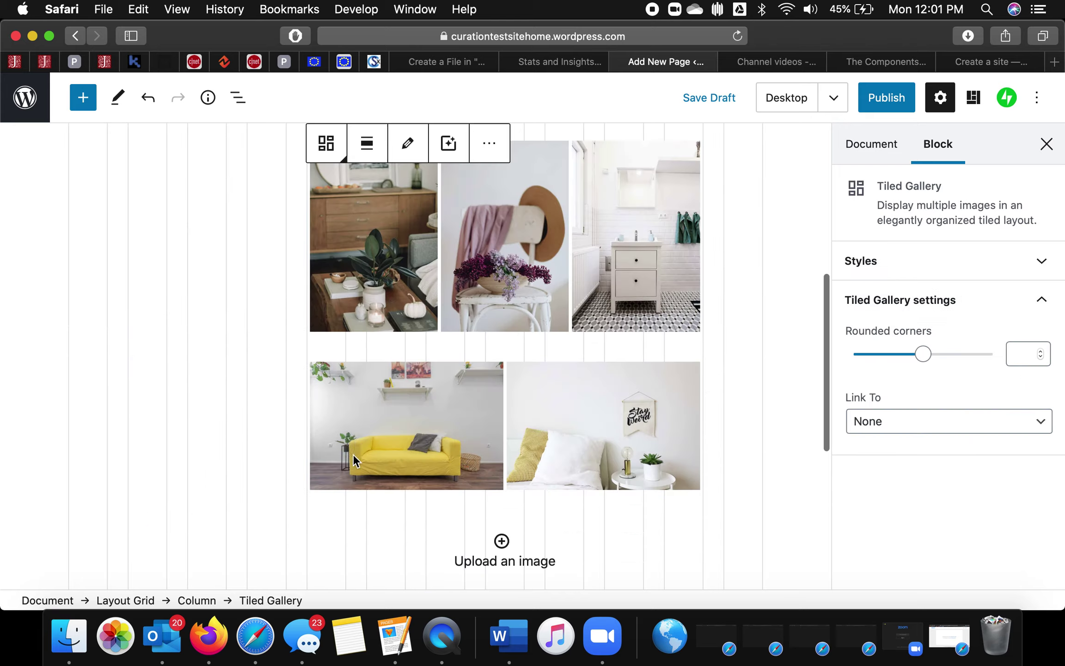
click(452, 399)
click(476, 374)
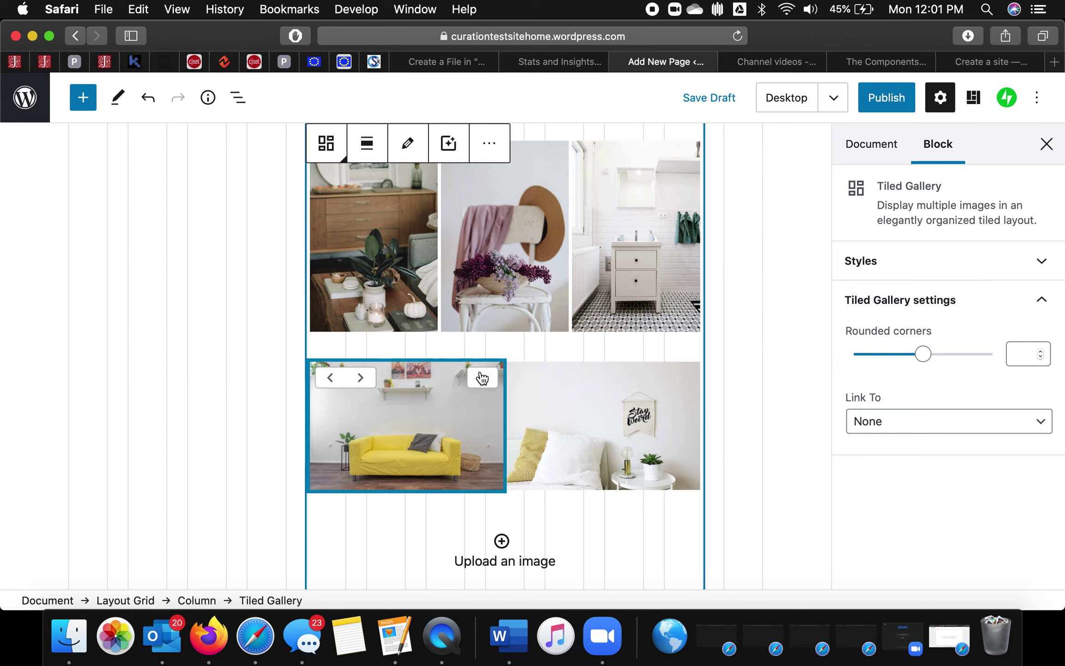
click(466, 313)
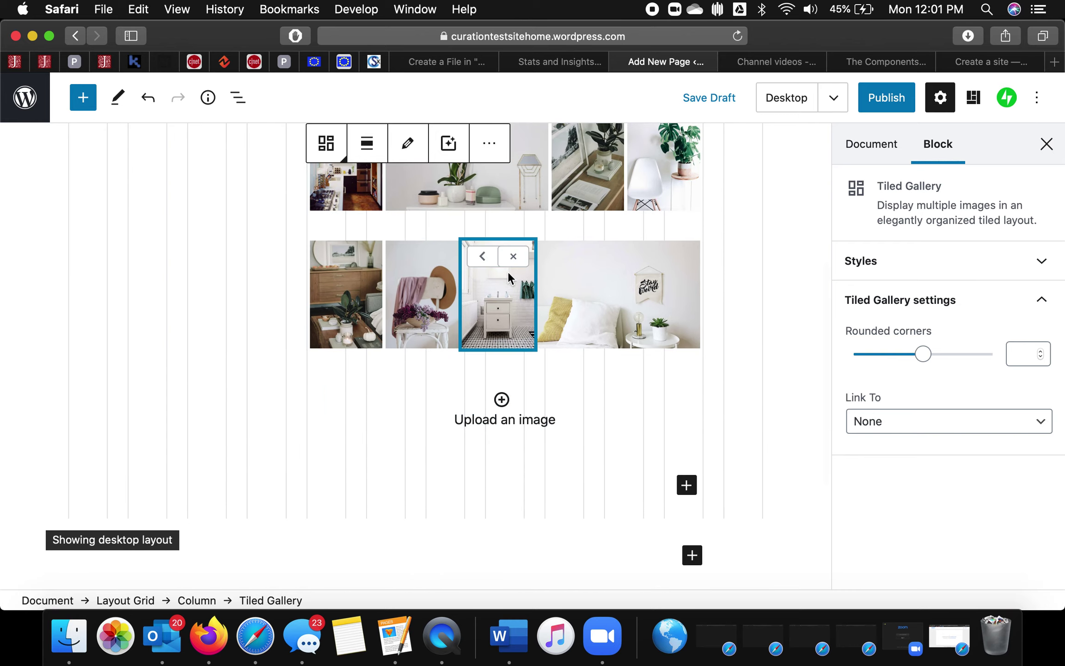
click(520, 258)
scroll(508, 284, up, 3)
click(497, 315)
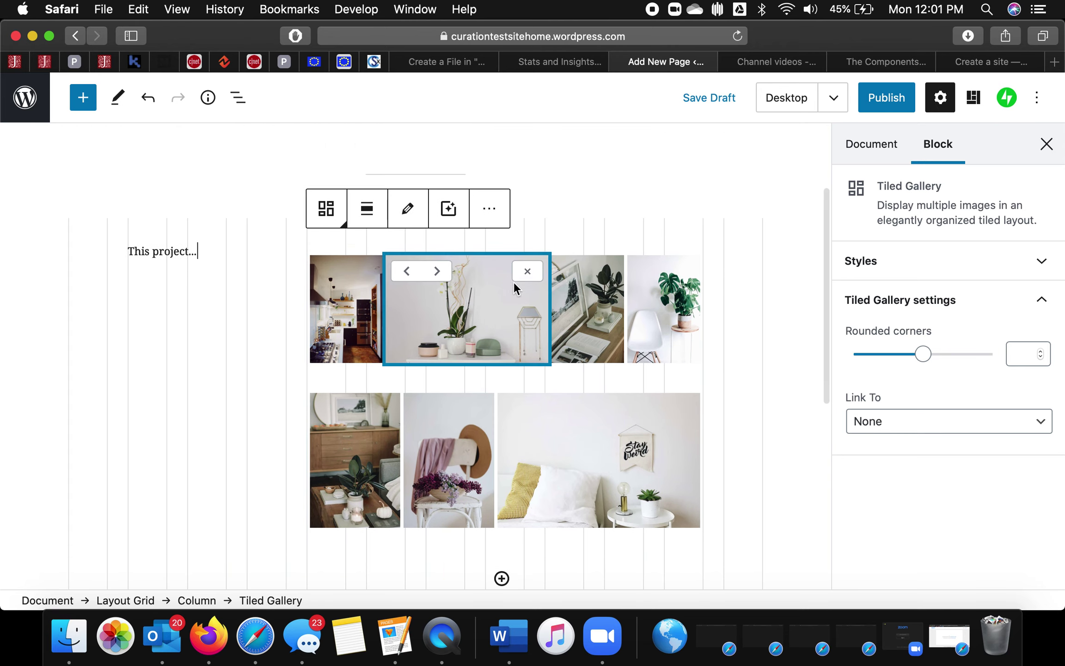
click(527, 272)
Remove the kitchen, framed-plant, dresser, chair-and-plant, hat-and-chair and bed images, emptying the gallery.
click(373, 307)
click(384, 271)
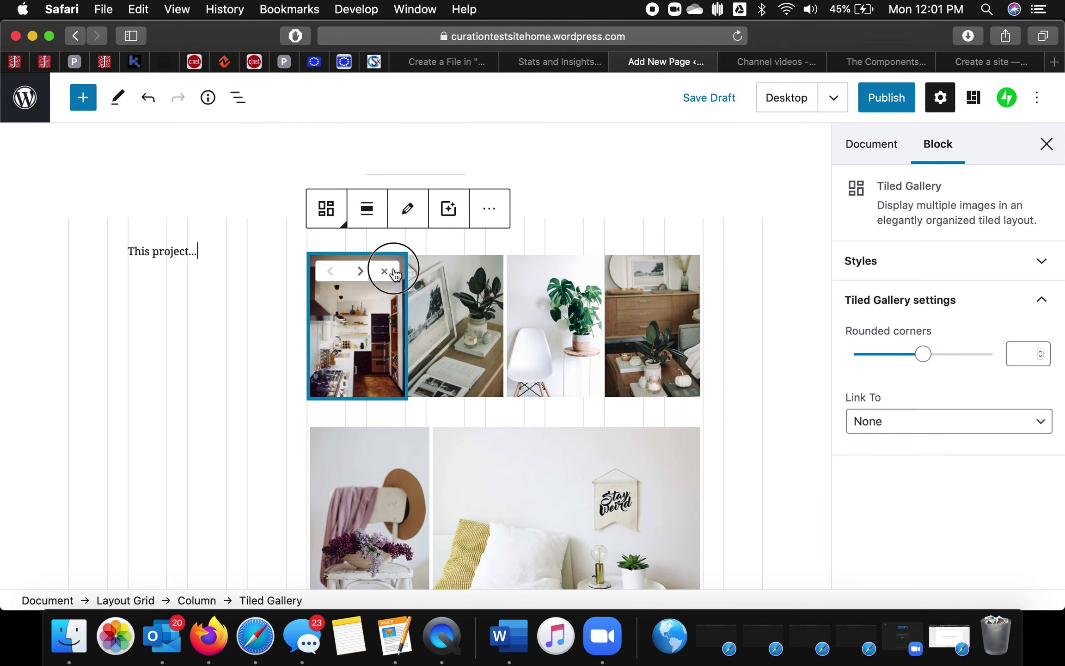
click(416, 319)
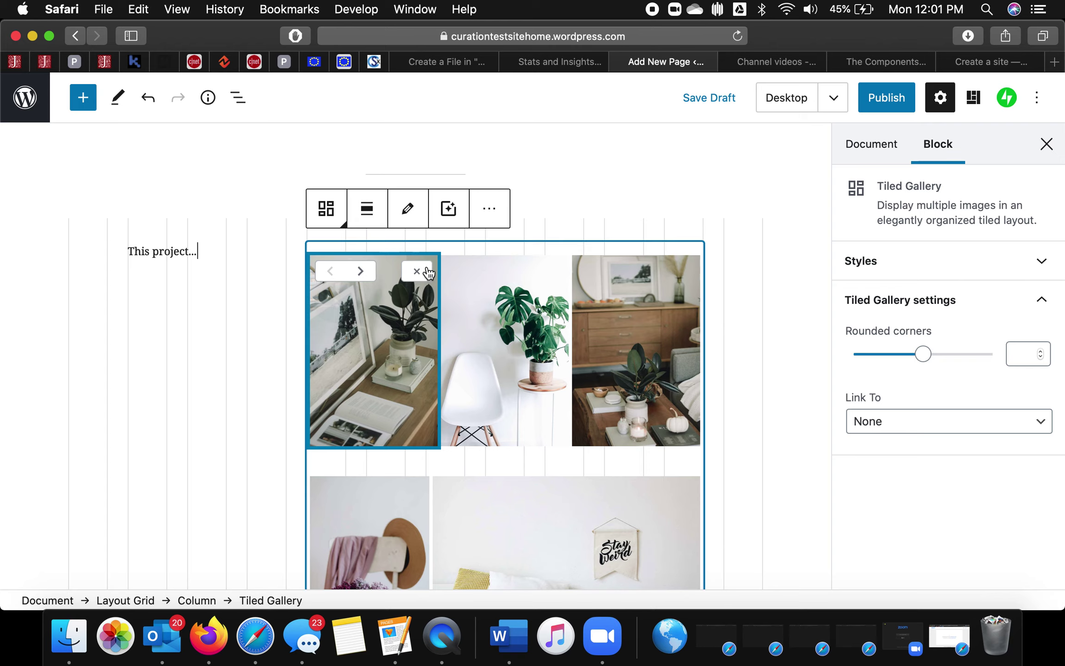
click(429, 274)
click(441, 280)
click(436, 271)
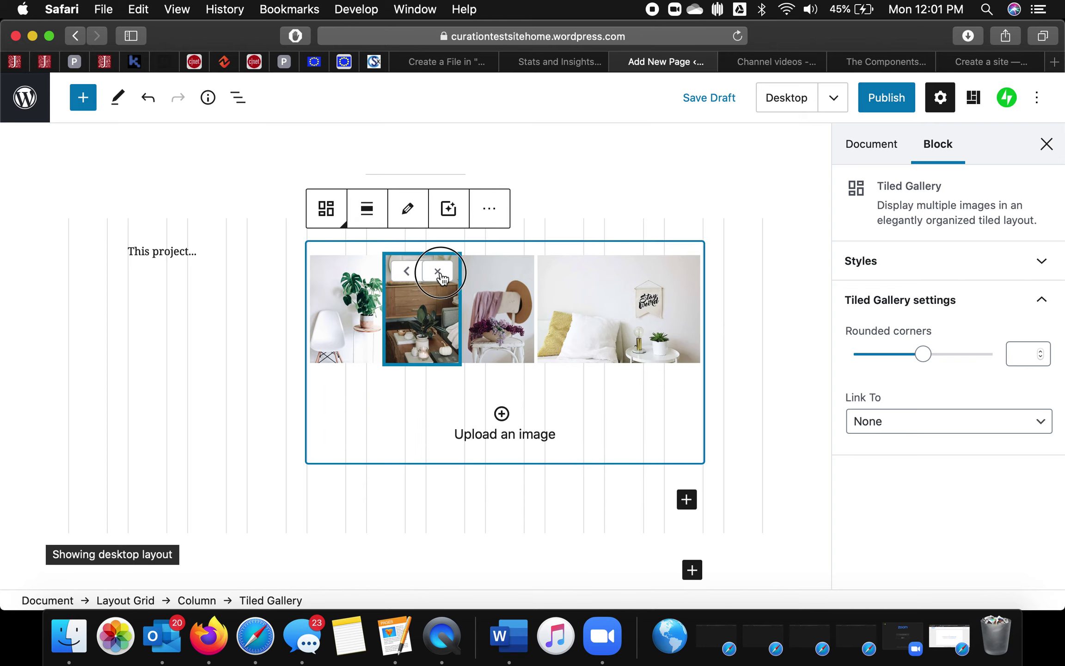
click(369, 322)
click(381, 272)
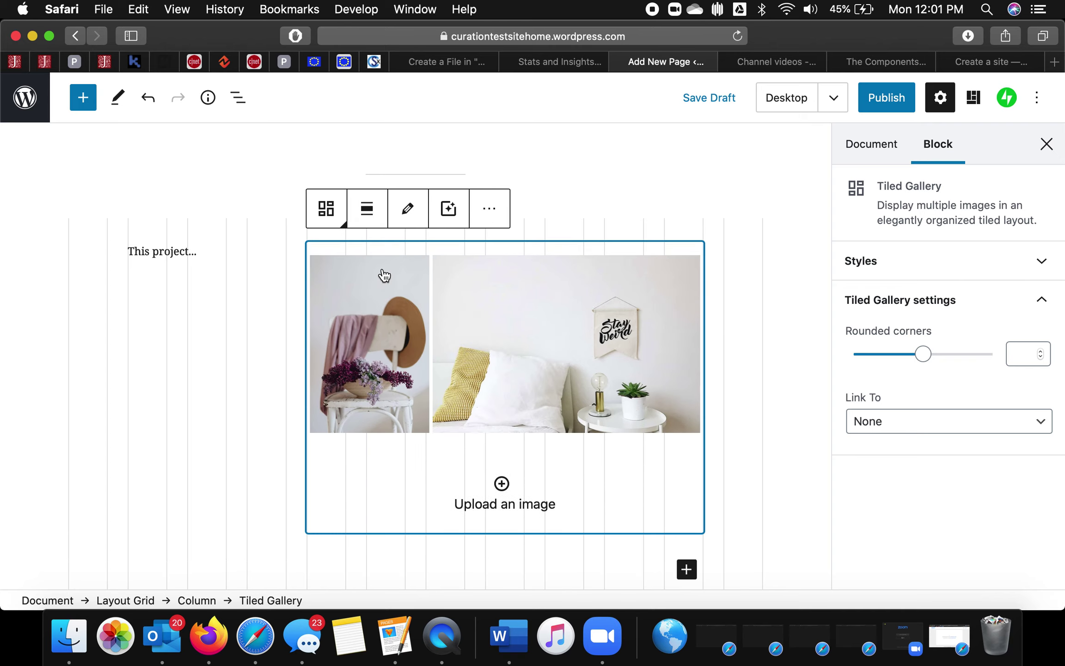
click(368, 335)
click(405, 269)
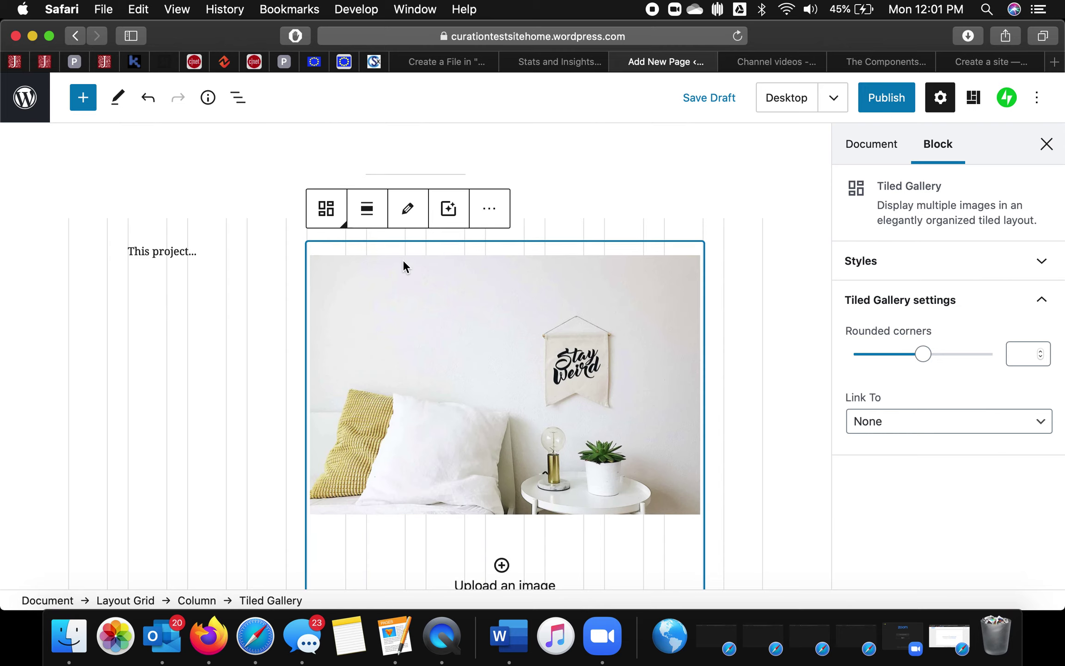
click(454, 360)
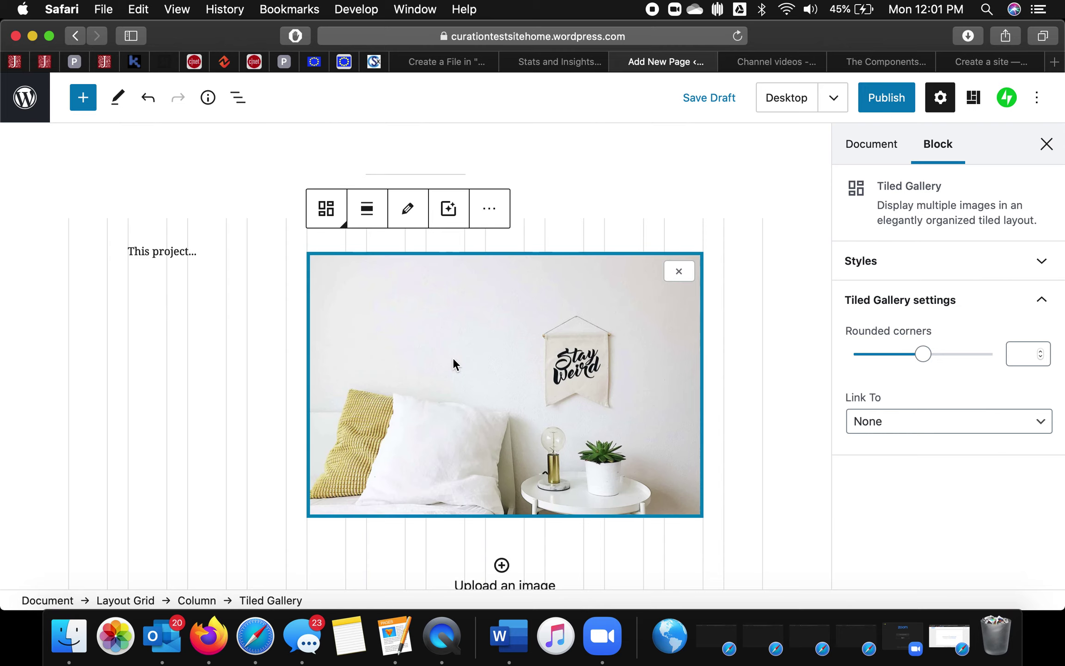
click(678, 274)
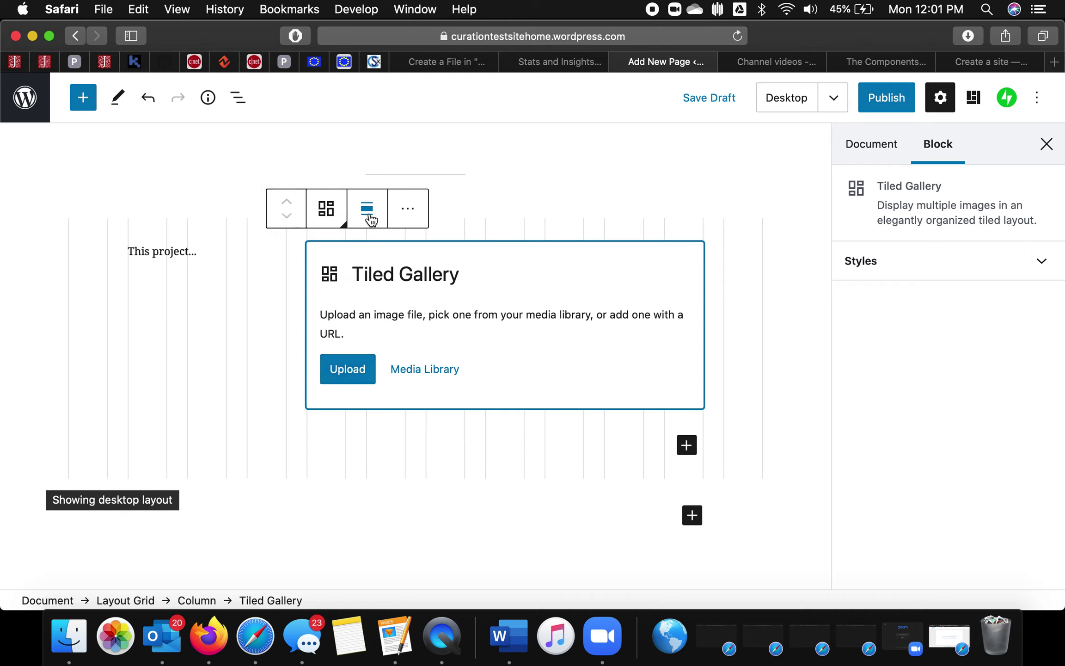
click(326, 209)
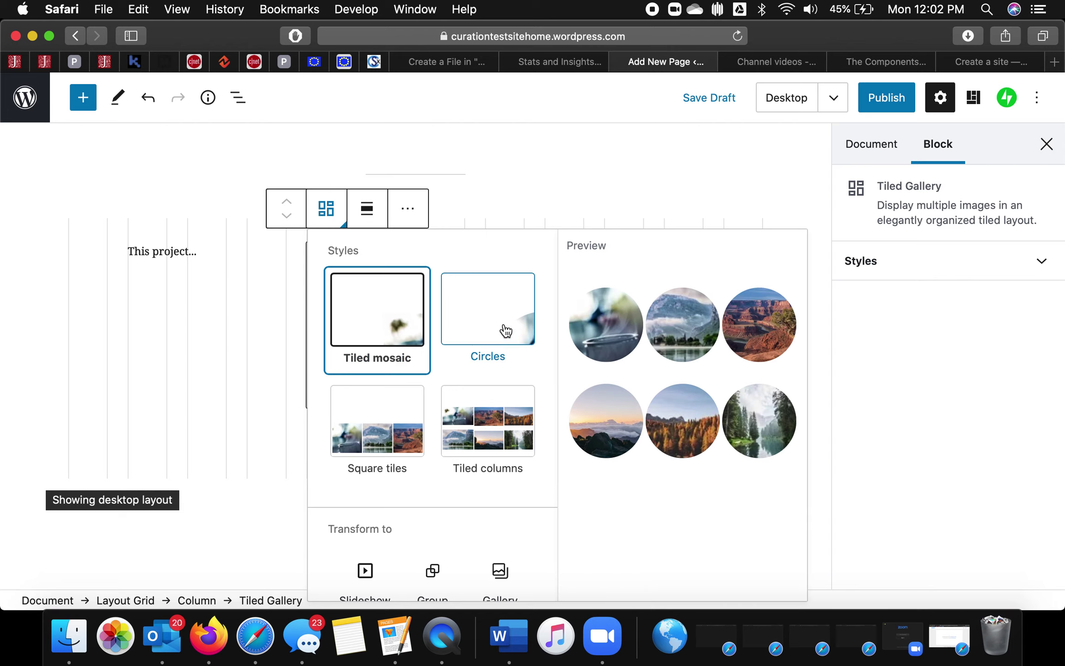
Transform the empty gallery into an image block and upload the speech-bubble meme jpg from Downloads.
scroll(377, 439, down, 5)
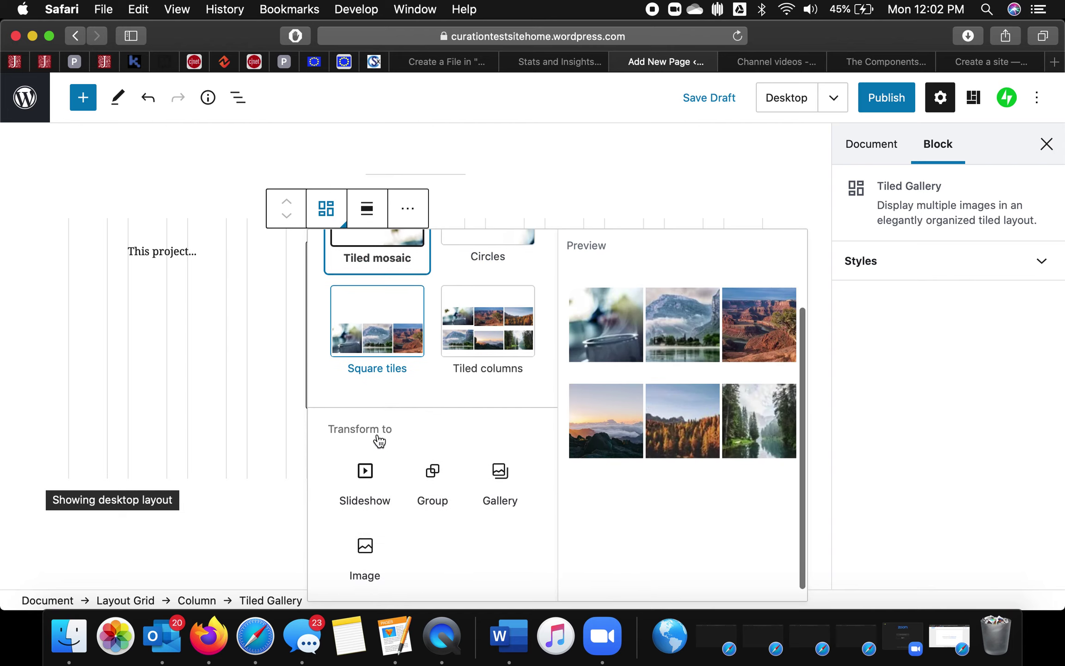
click(364, 549)
scroll(439, 370, up, 2)
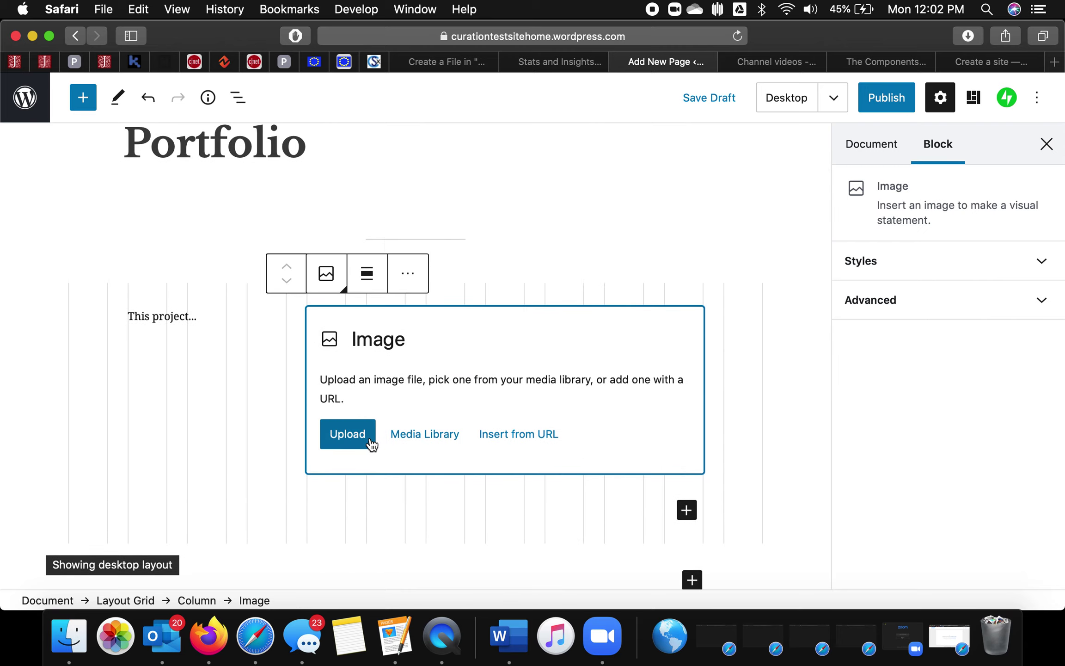
click(349, 444)
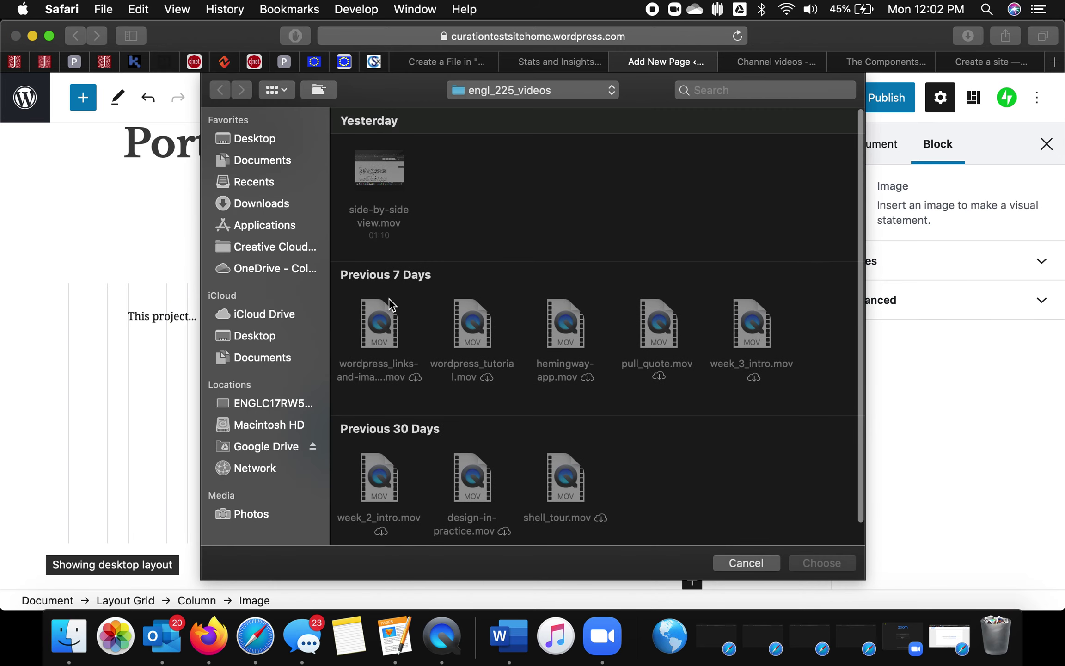
click(273, 208)
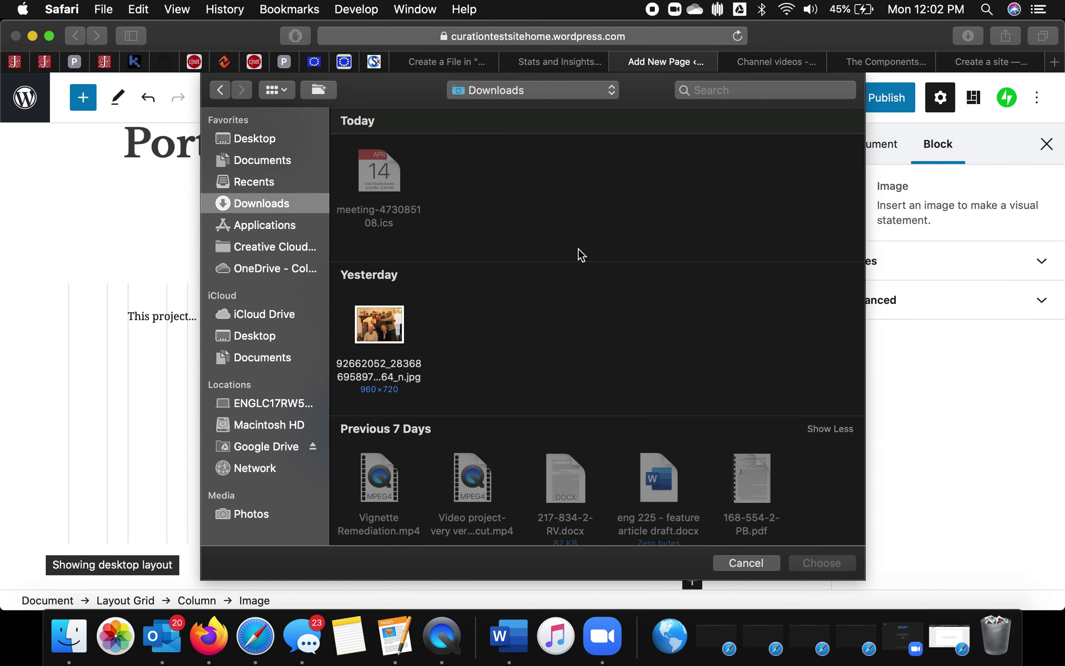
scroll(578, 250, down, 5)
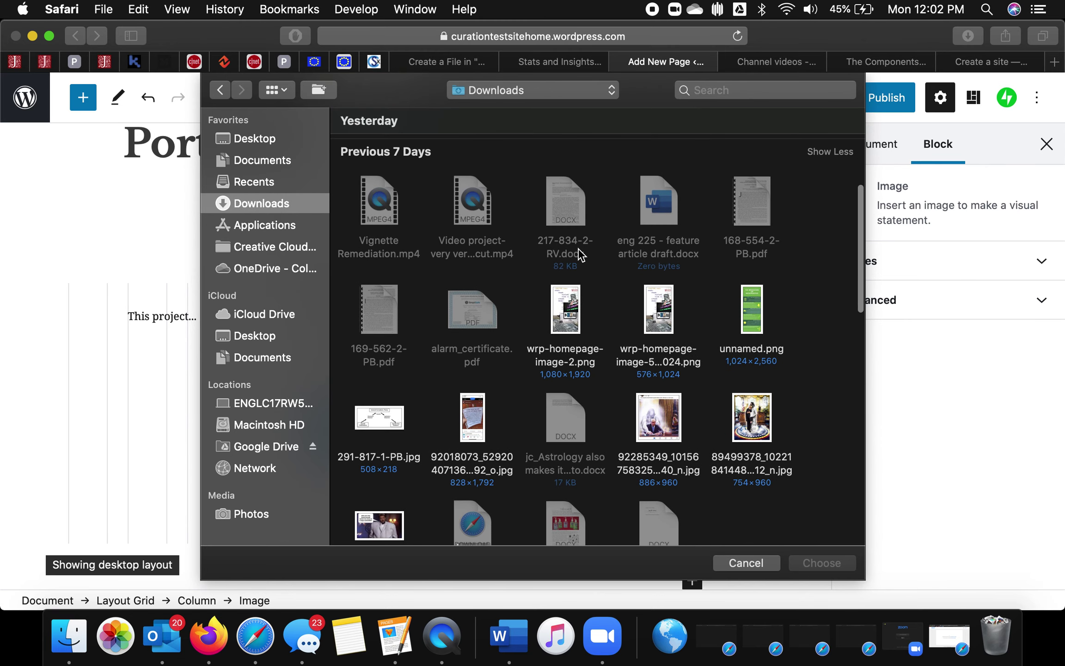
scroll(625, 286, down, 6)
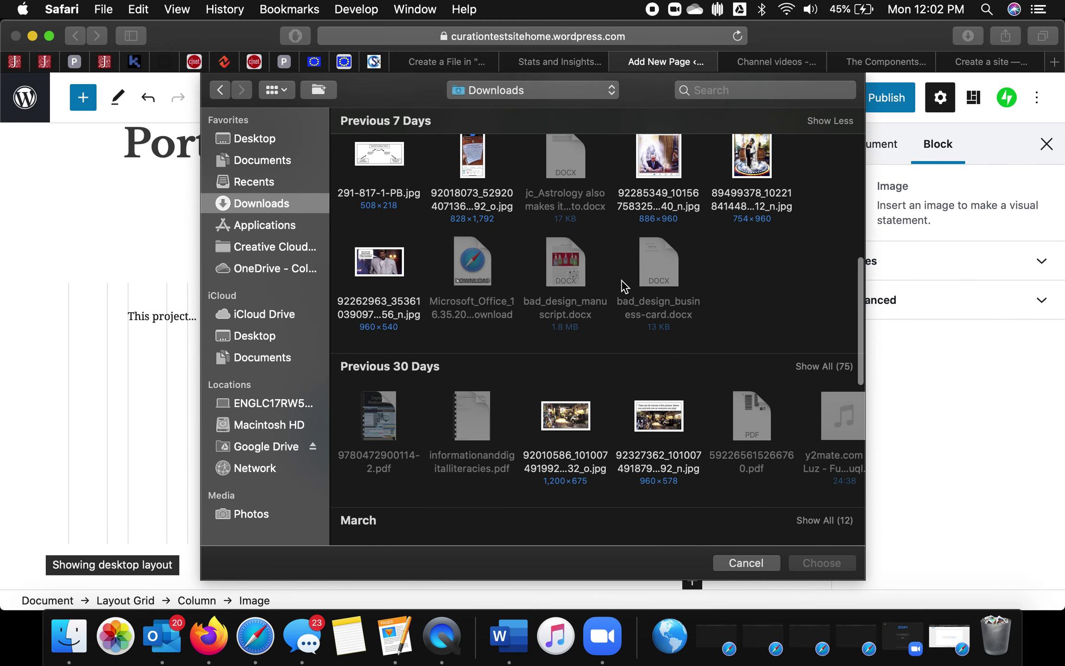
click(398, 261)
click(807, 564)
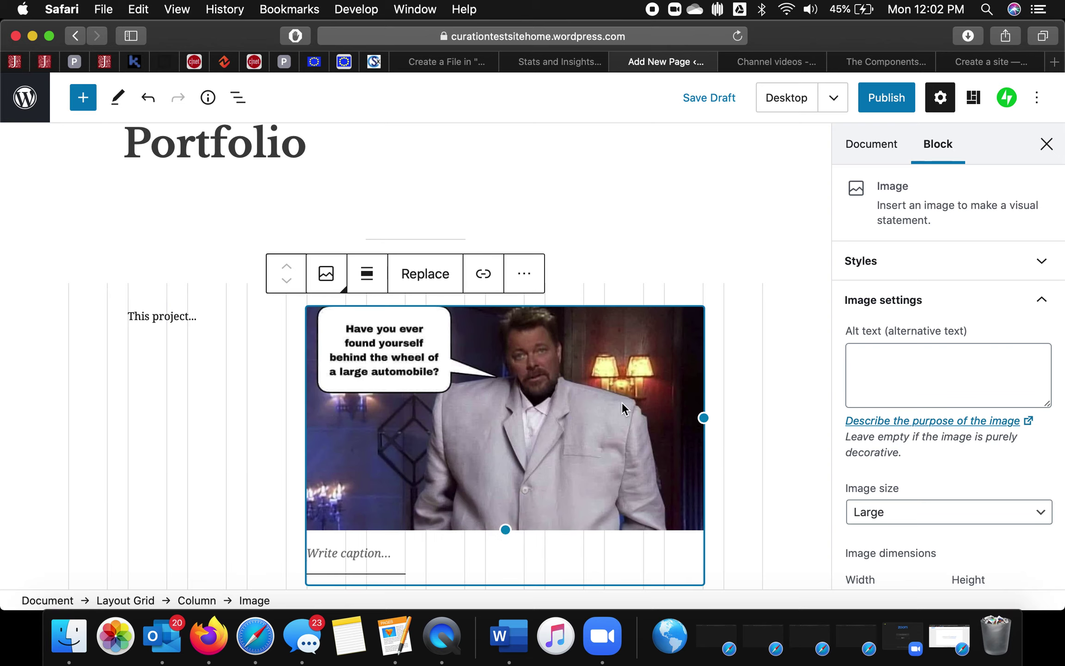
click(489, 286)
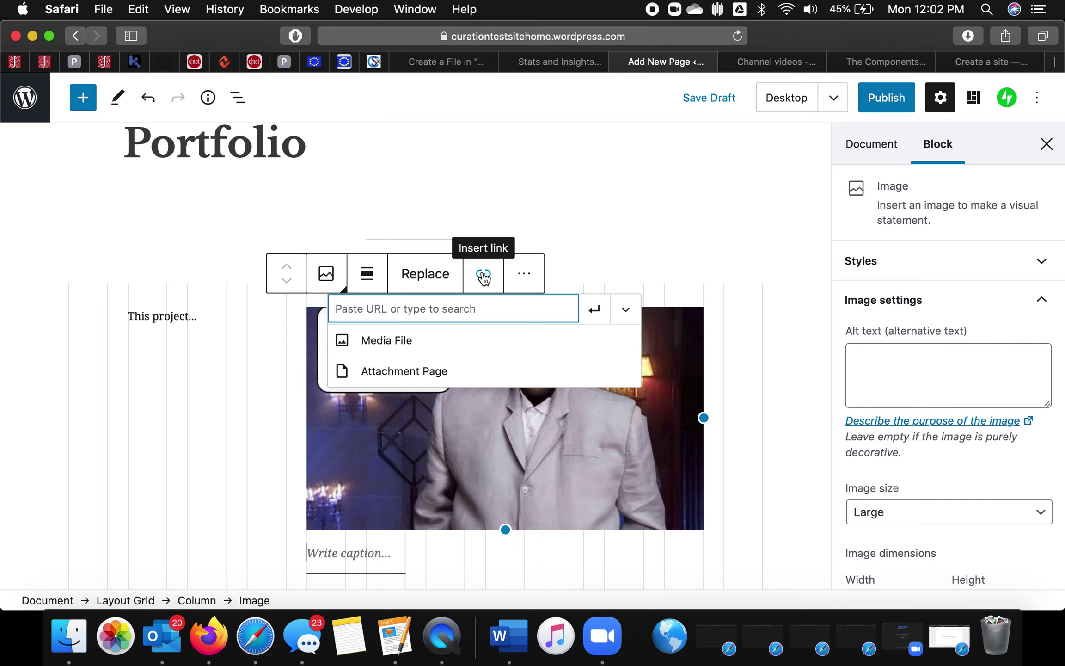
click(484, 277)
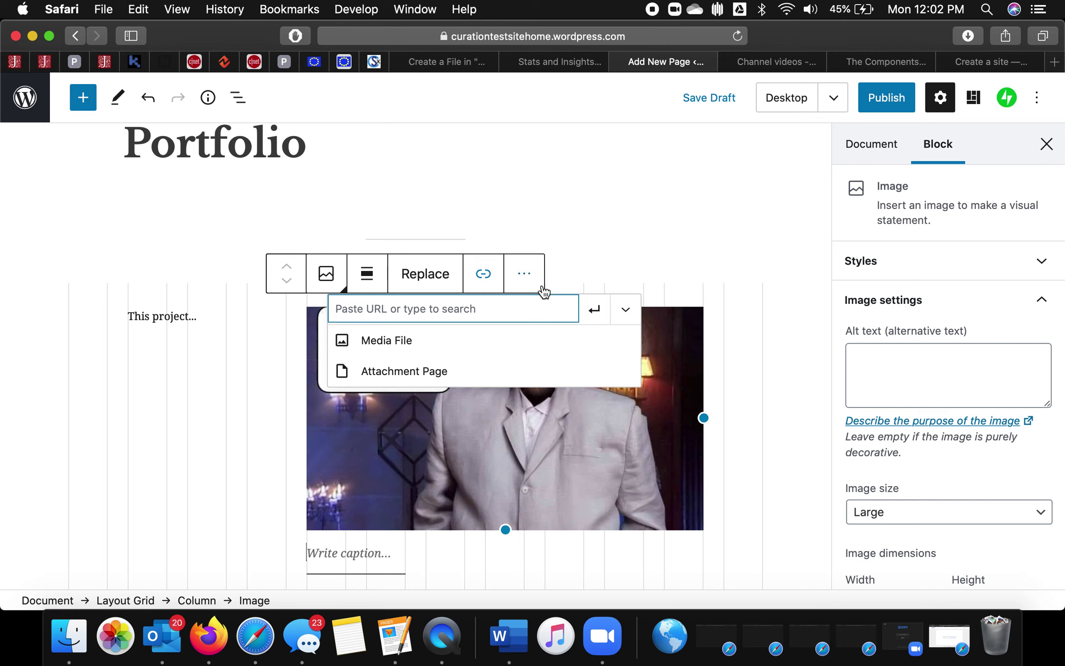
click(431, 346)
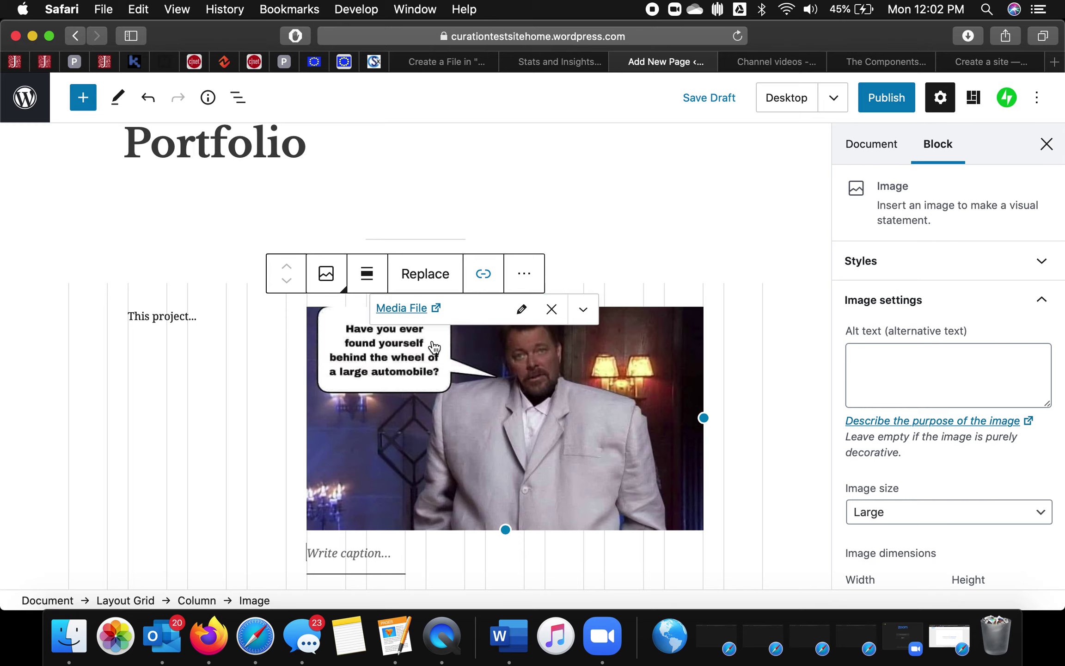
click(552, 309)
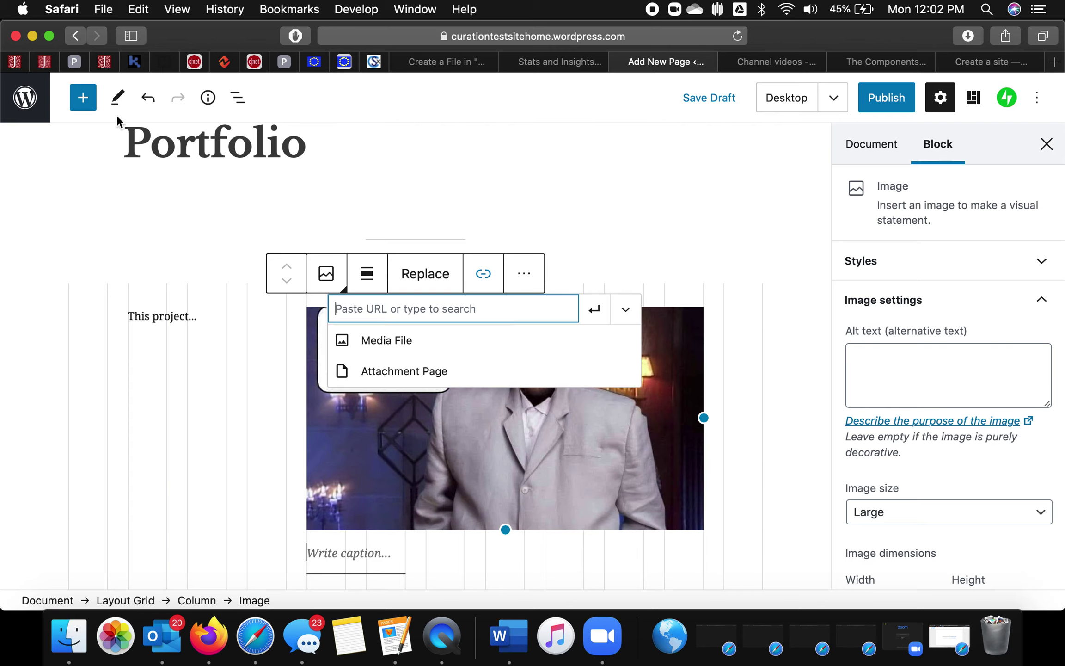
right_click(31, 111)
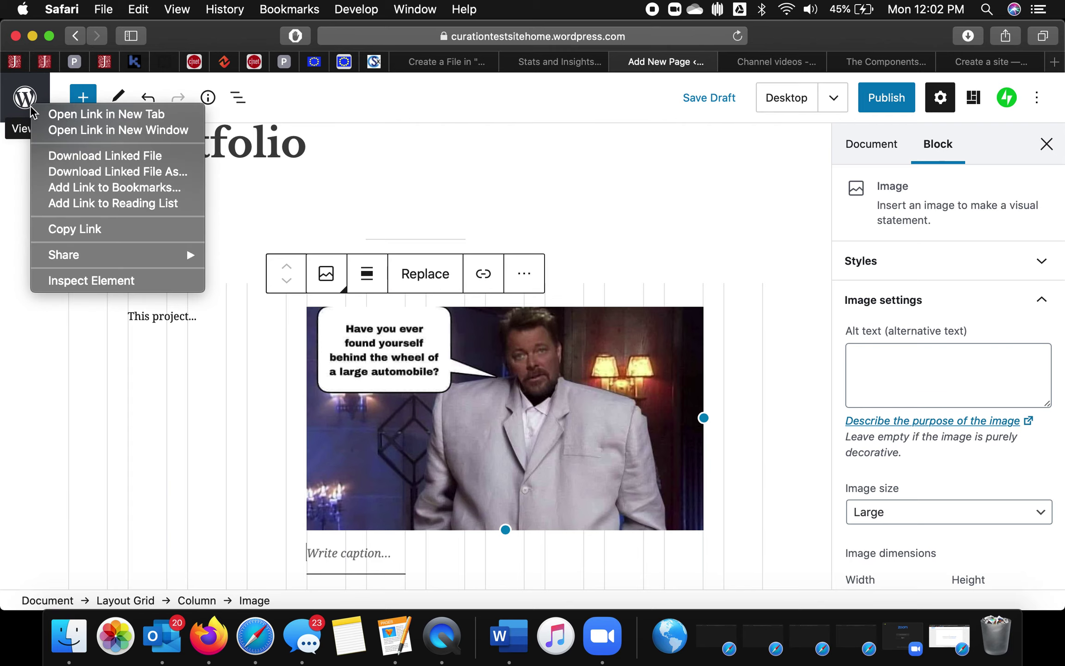
click(587, 65)
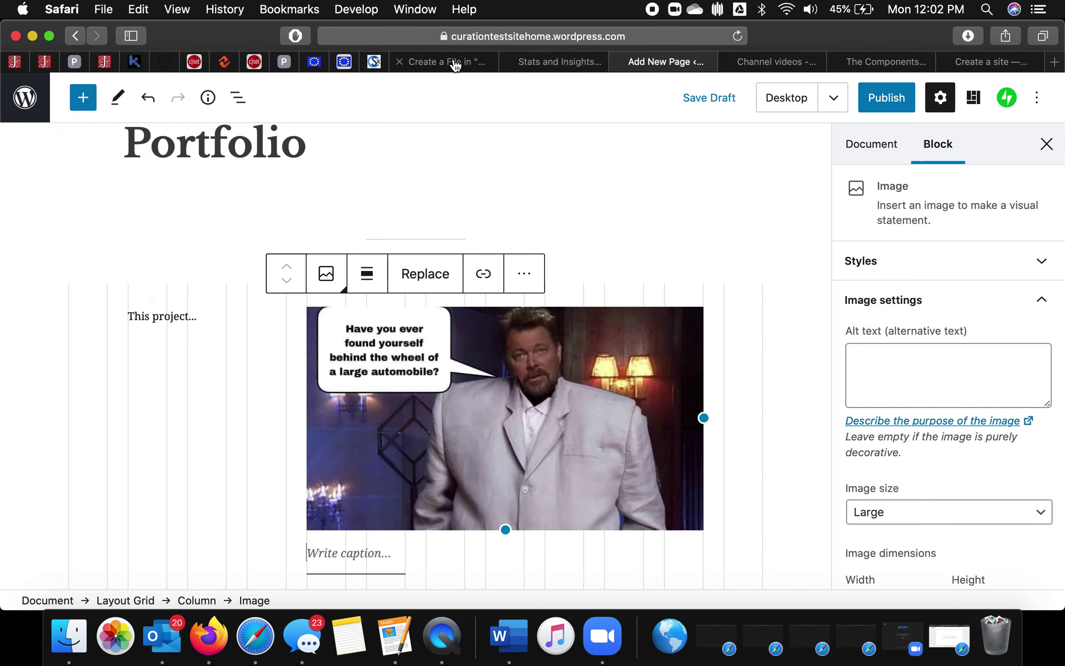
Go from Stats to the WP Admin dashboard's Add New media upload page.
click(564, 65)
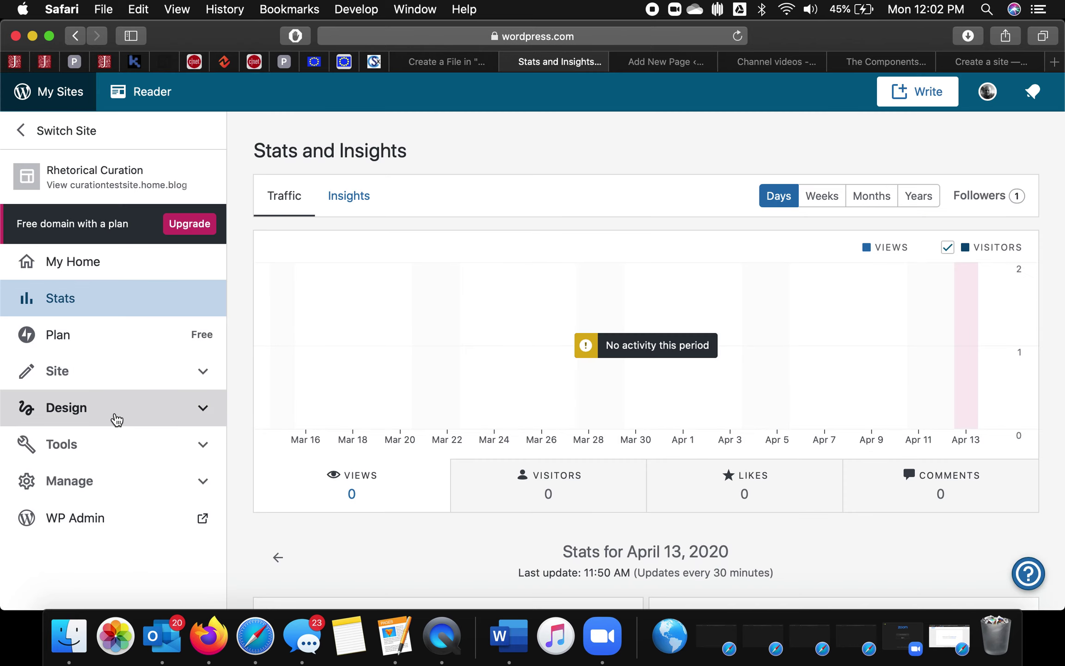
click(90, 527)
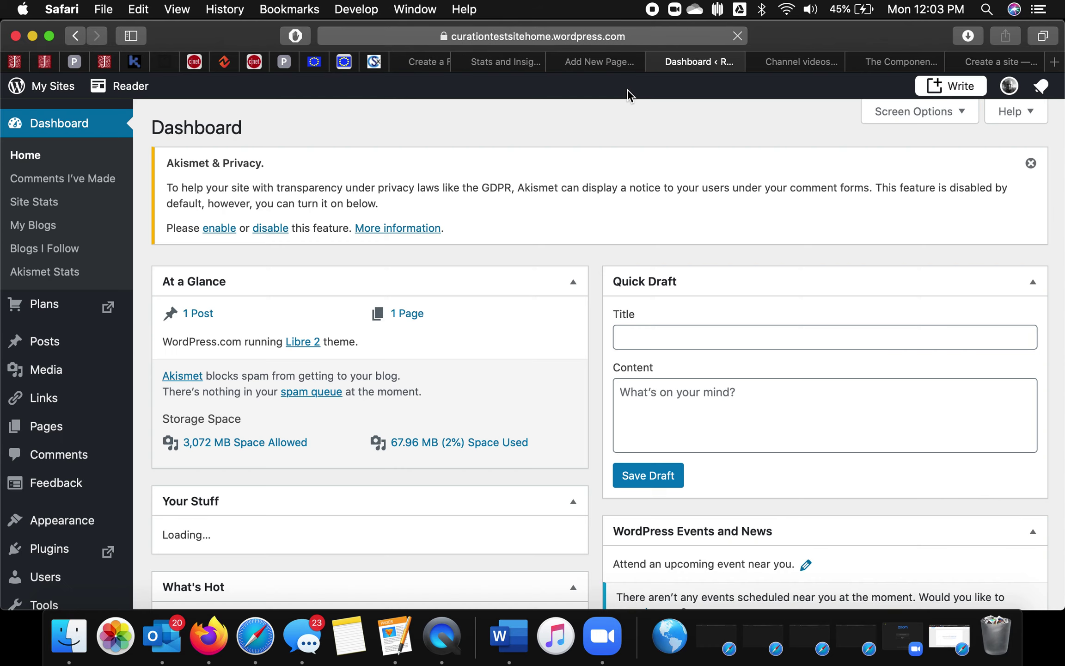
mouse_move(118, 373)
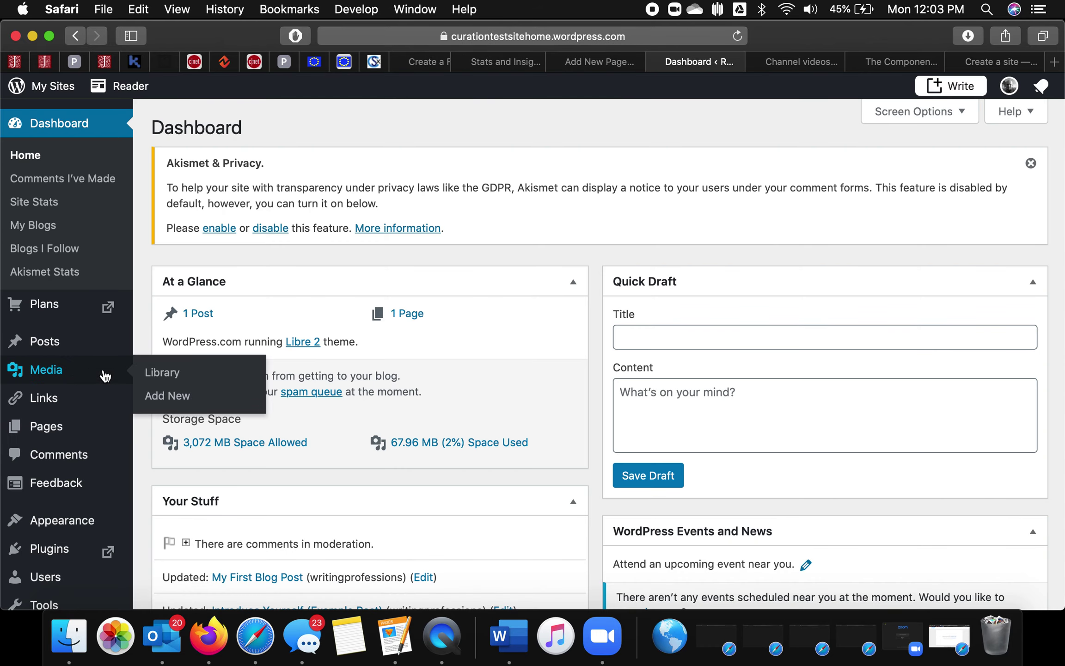
click(186, 392)
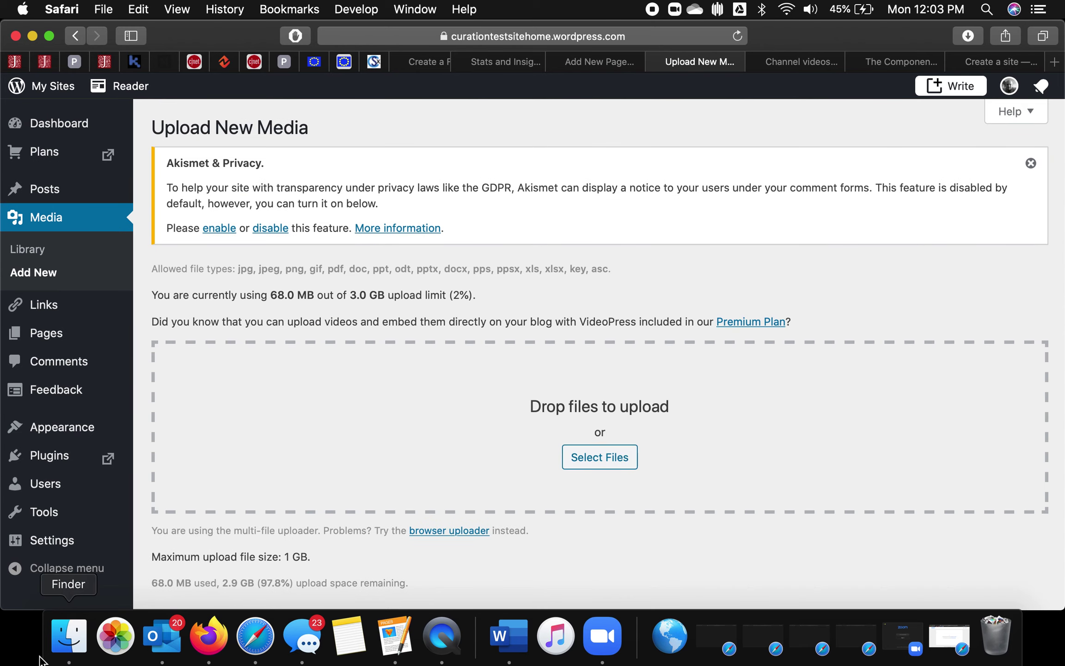
Drag eportfolio.pdf from the projects folder onto the media upload area.
click(69, 636)
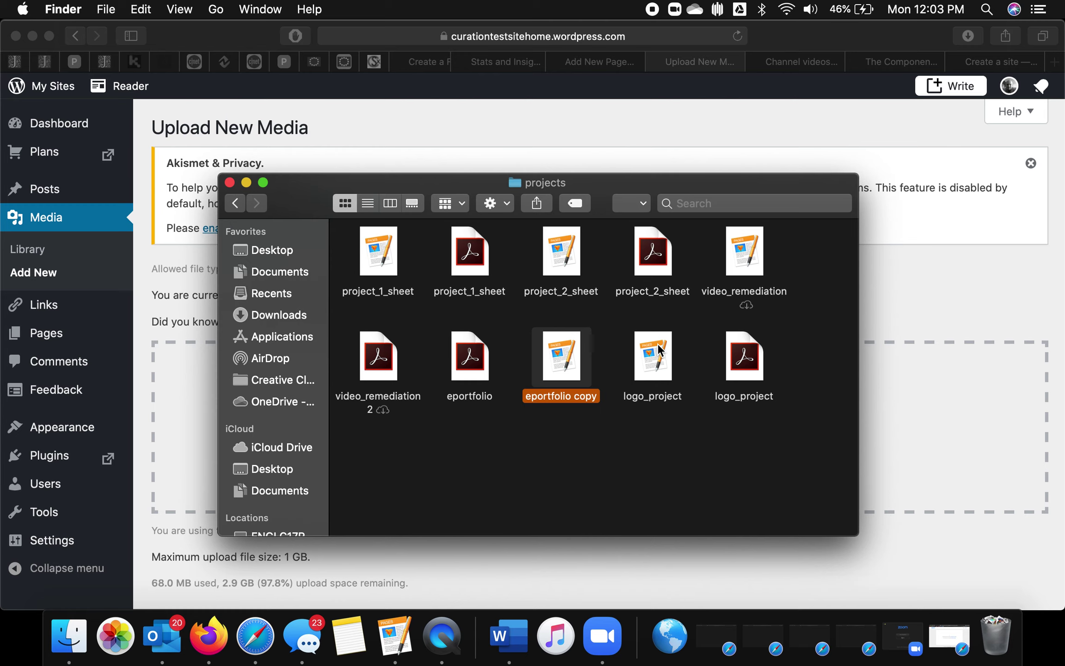
drag(407, 186, 819, 180)
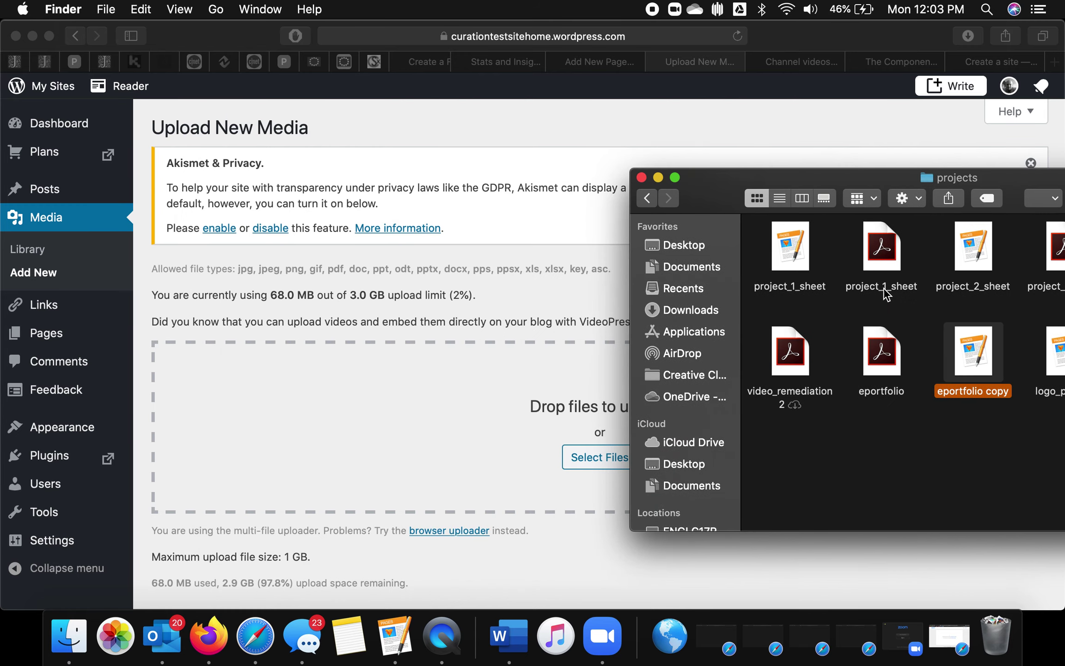
click(882, 351)
drag(881, 351, 301, 375)
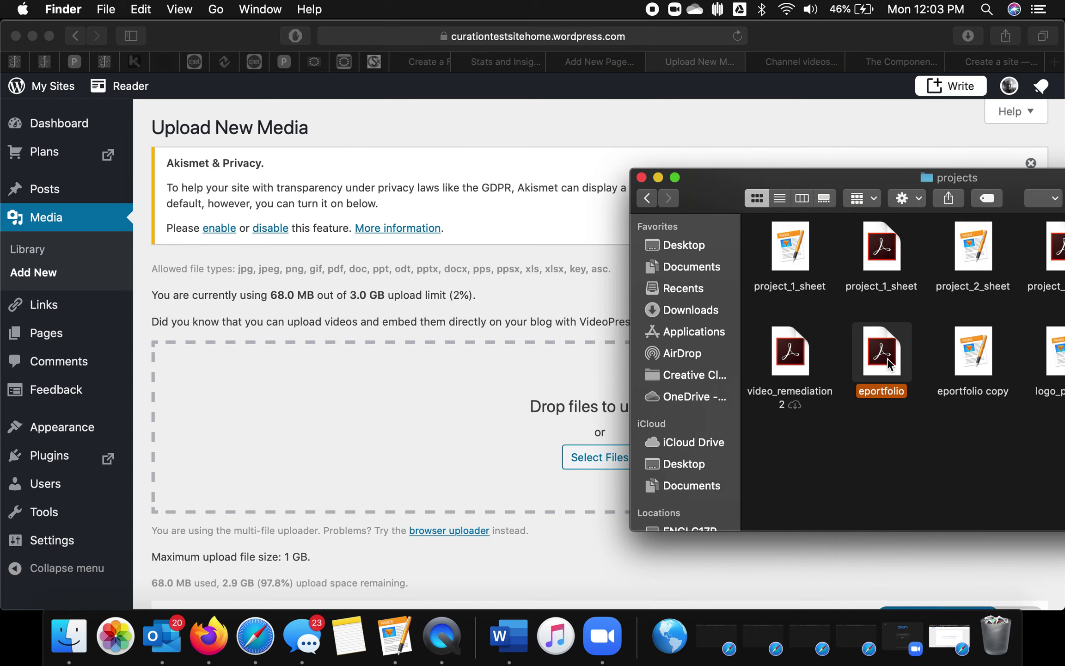
drag(866, 373, 304, 457)
scroll(316, 459, down, 3)
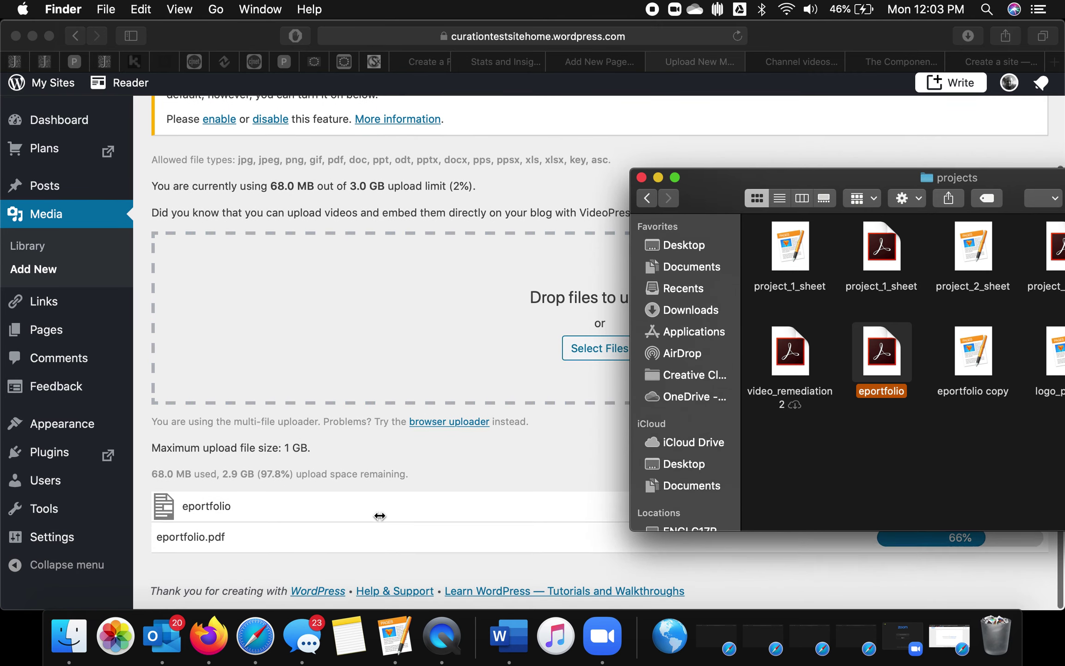
click(465, 446)
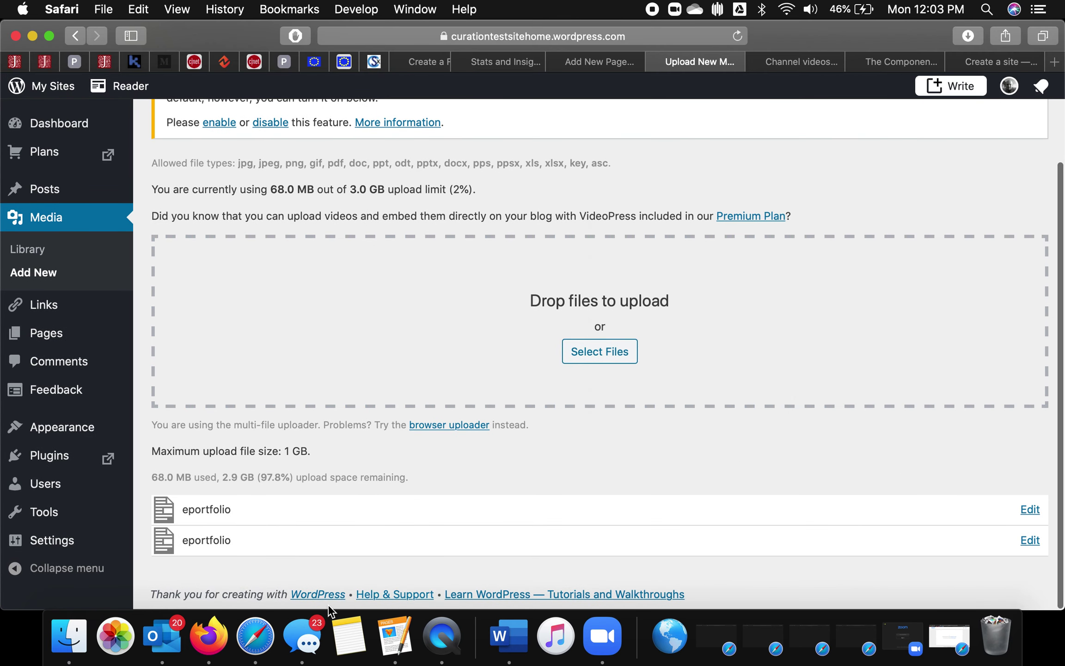
click(38, 249)
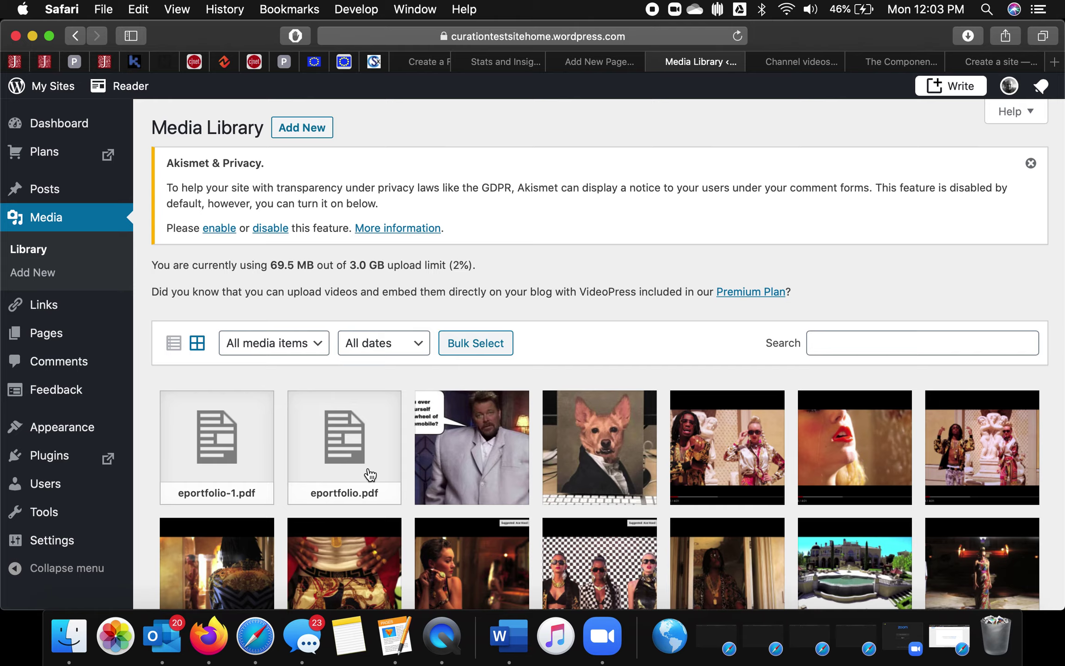
Open eportfolio.pdf's details in the Media Library and select its full Copy Link URL.
scroll(370, 474, down, 10)
scroll(369, 474, up, 10)
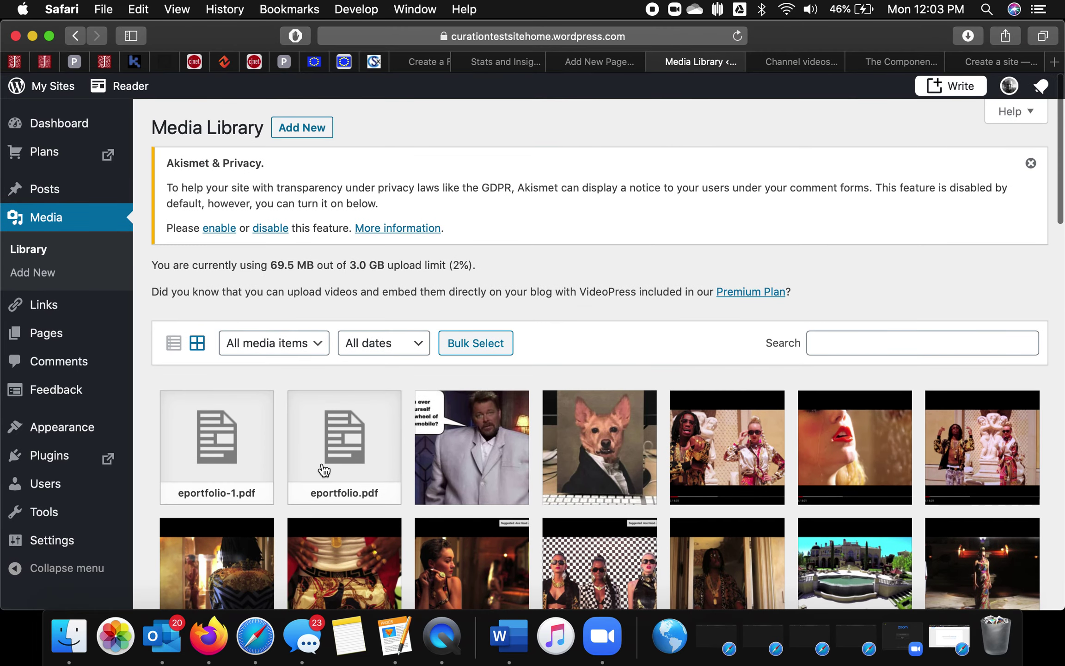
click(324, 470)
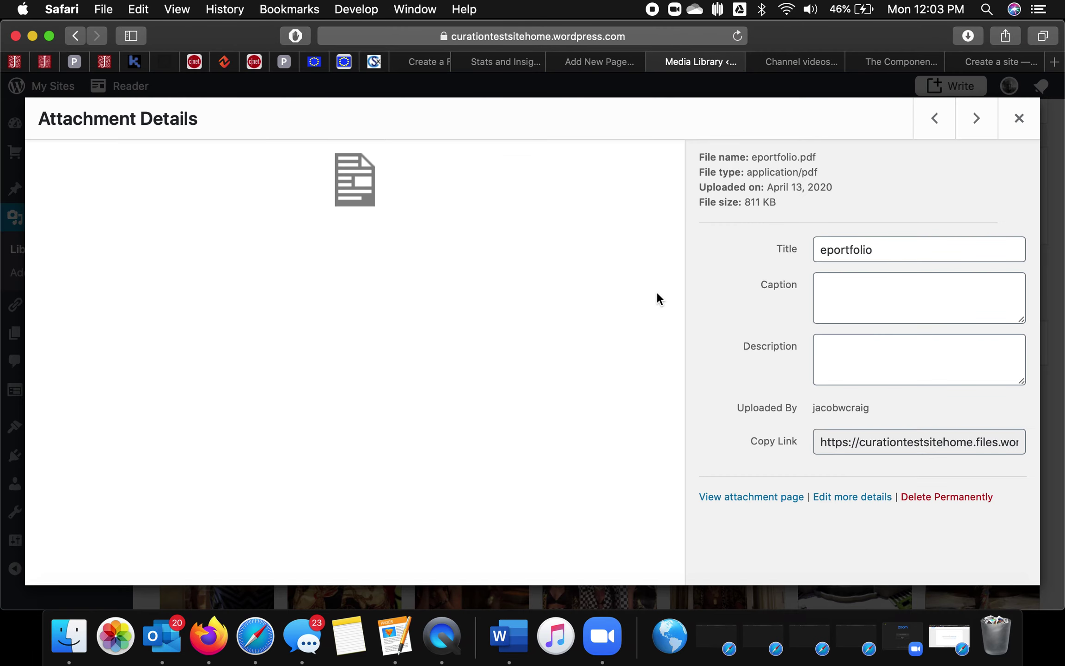
click(882, 441)
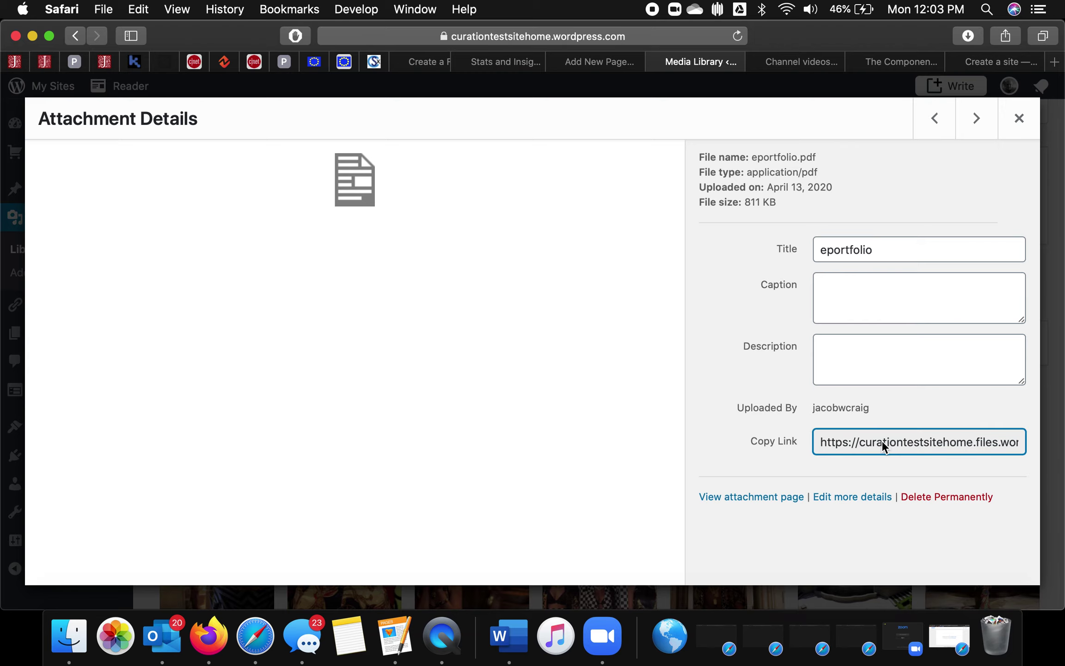
triple_click(882, 440)
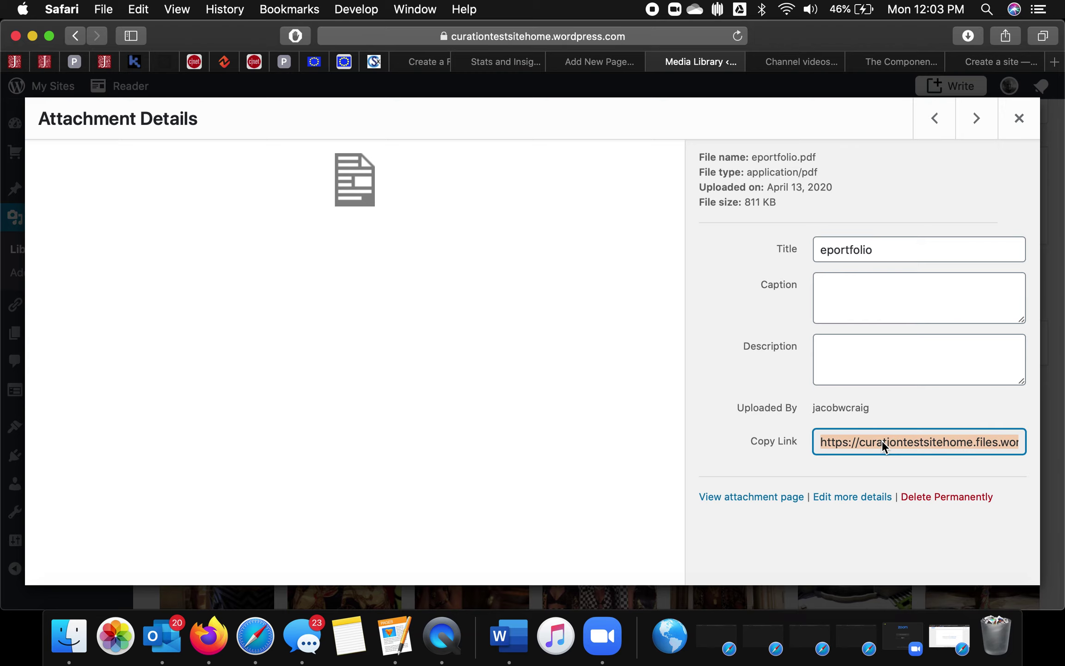
click(1019, 119)
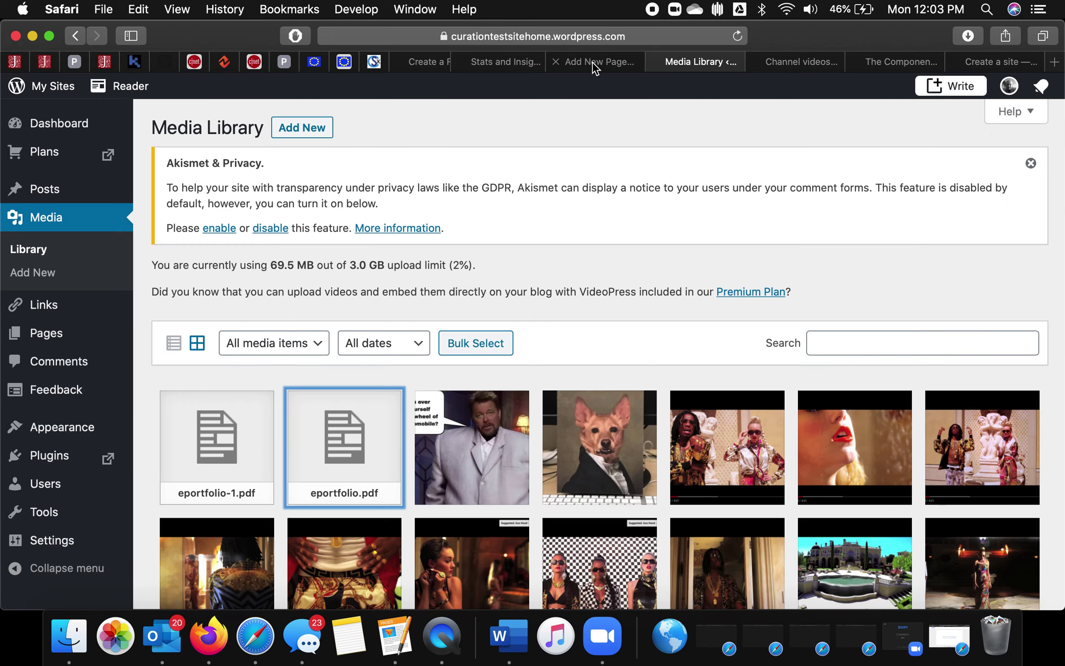
click(593, 61)
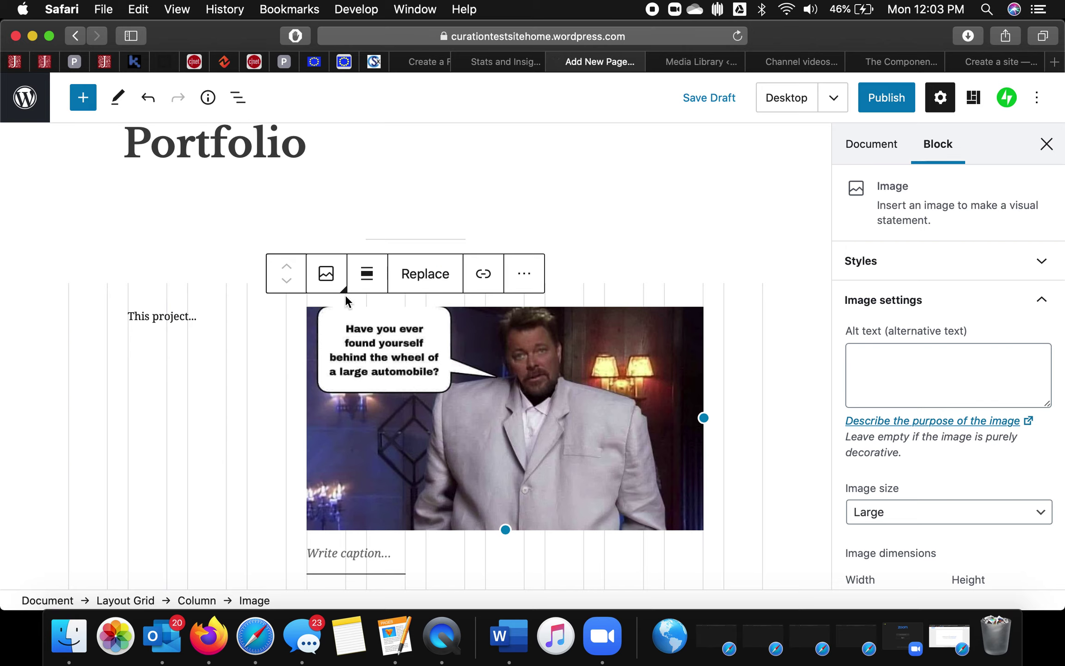
Link the speech-bubble image to the pasted eportfolio.pdf URL, opening in a new tab.
click(484, 274)
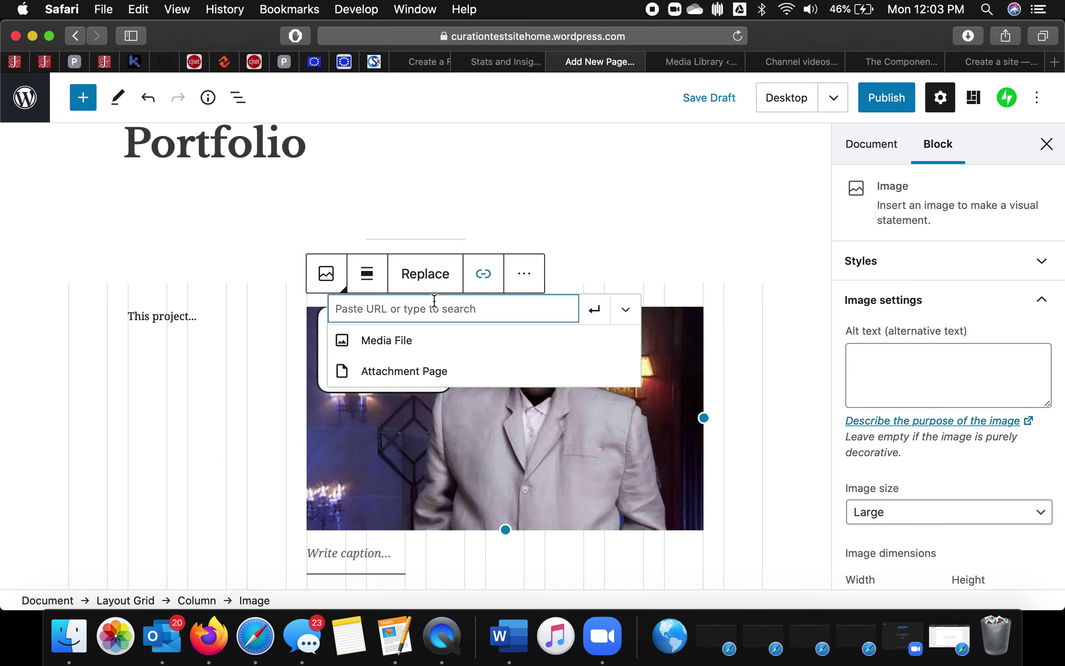
key(super+v)
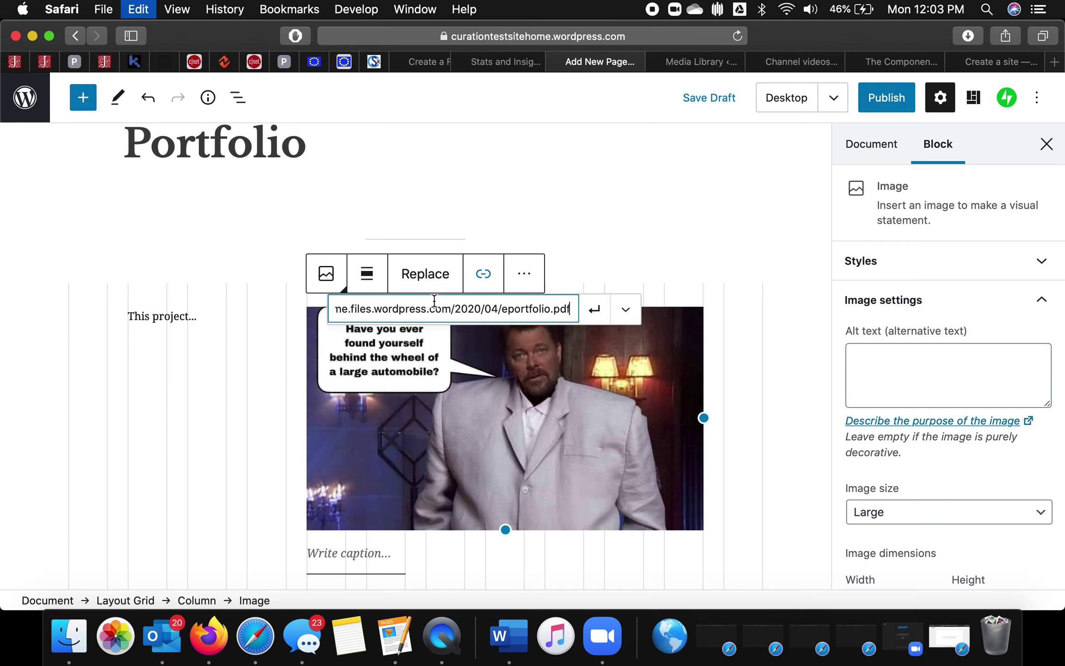
click(600, 316)
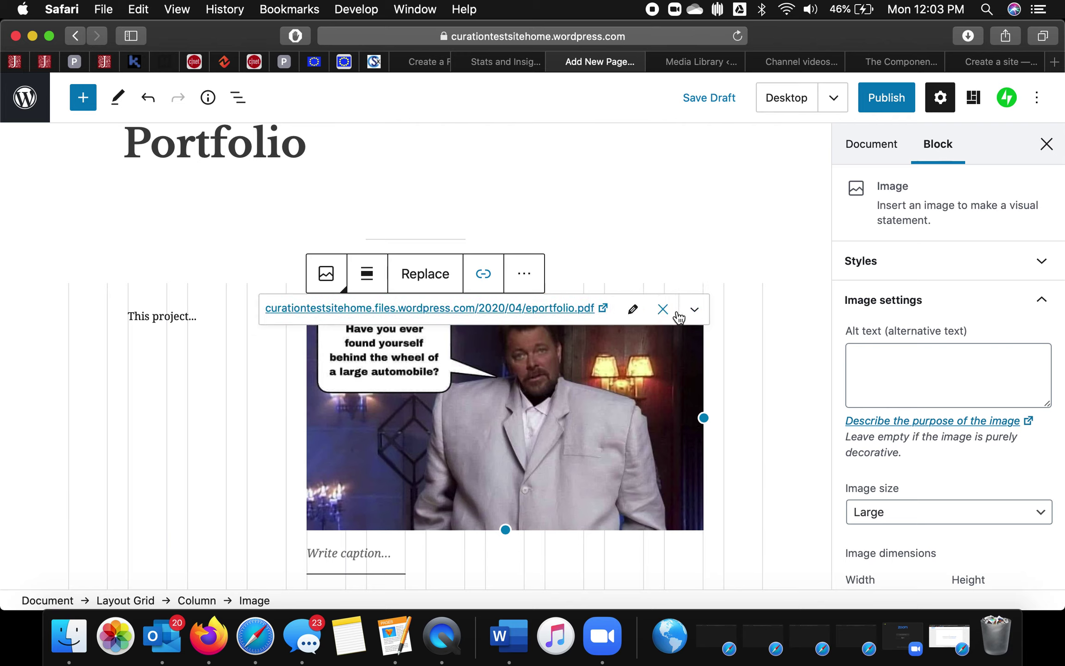
click(695, 310)
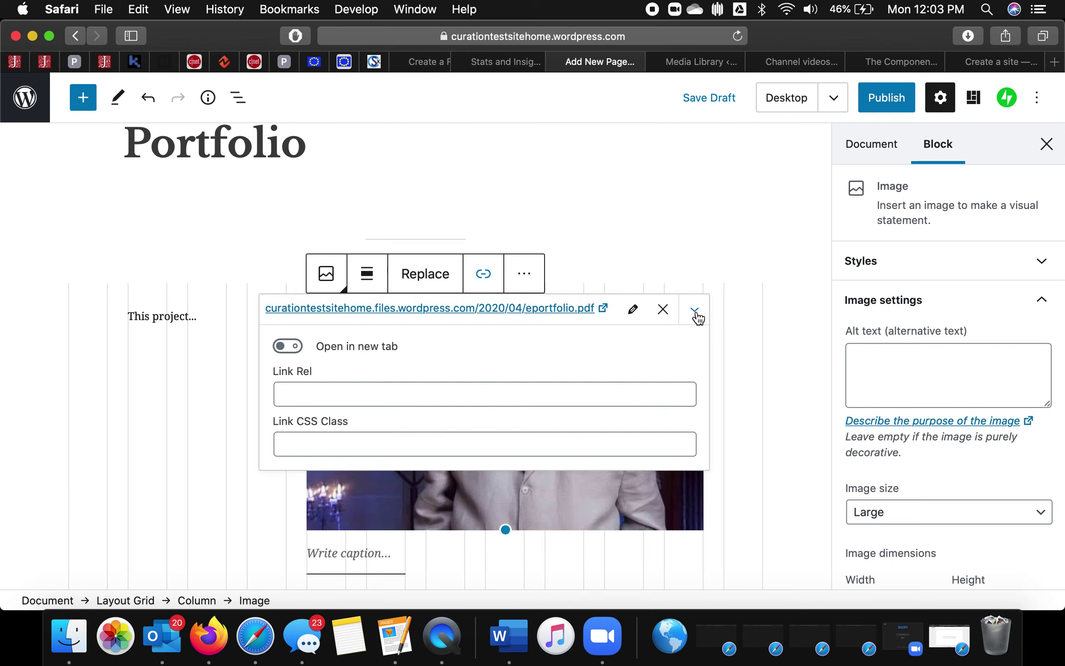
click(285, 347)
click(700, 310)
Add a paragraph block beside the image and delete a stray empty paragraph in the column.
click(742, 231)
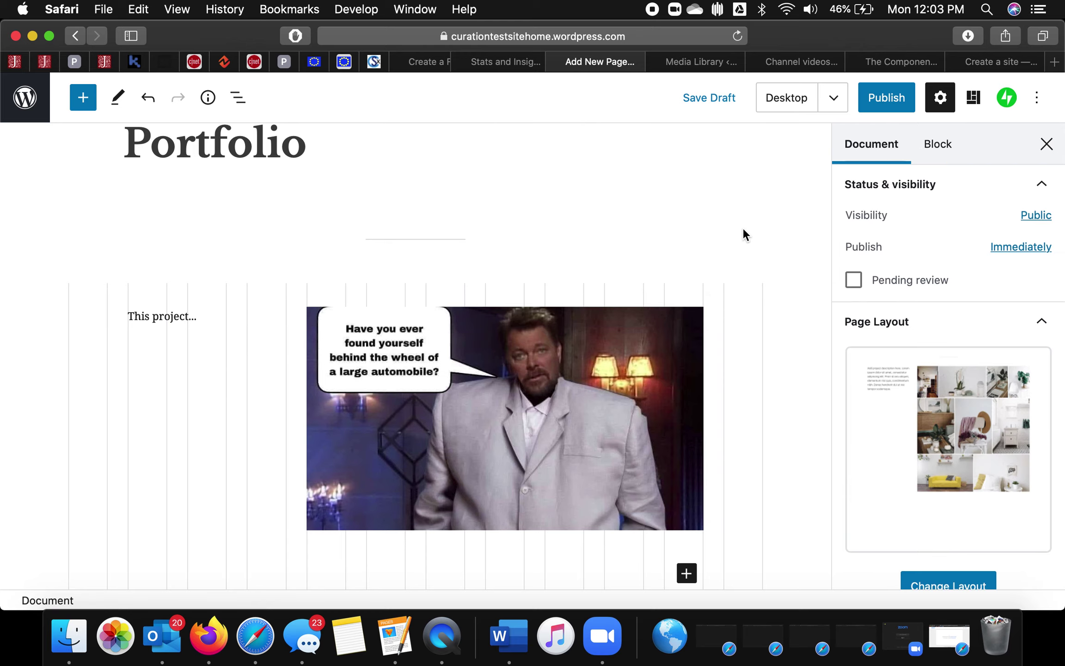
scroll(742, 227, down, 4)
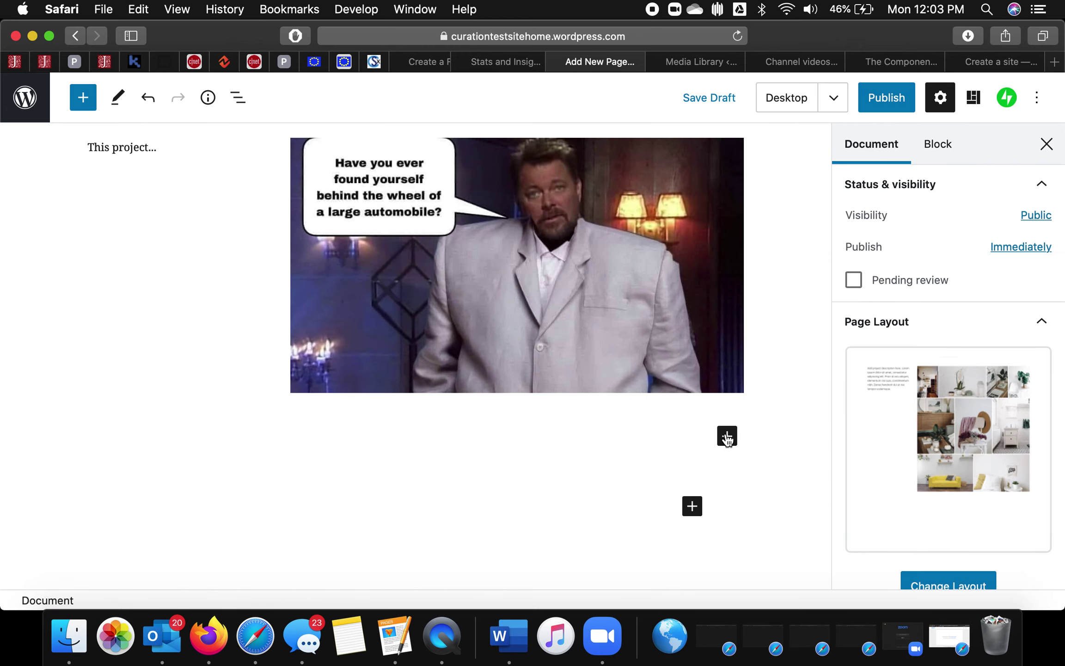
click(727, 435)
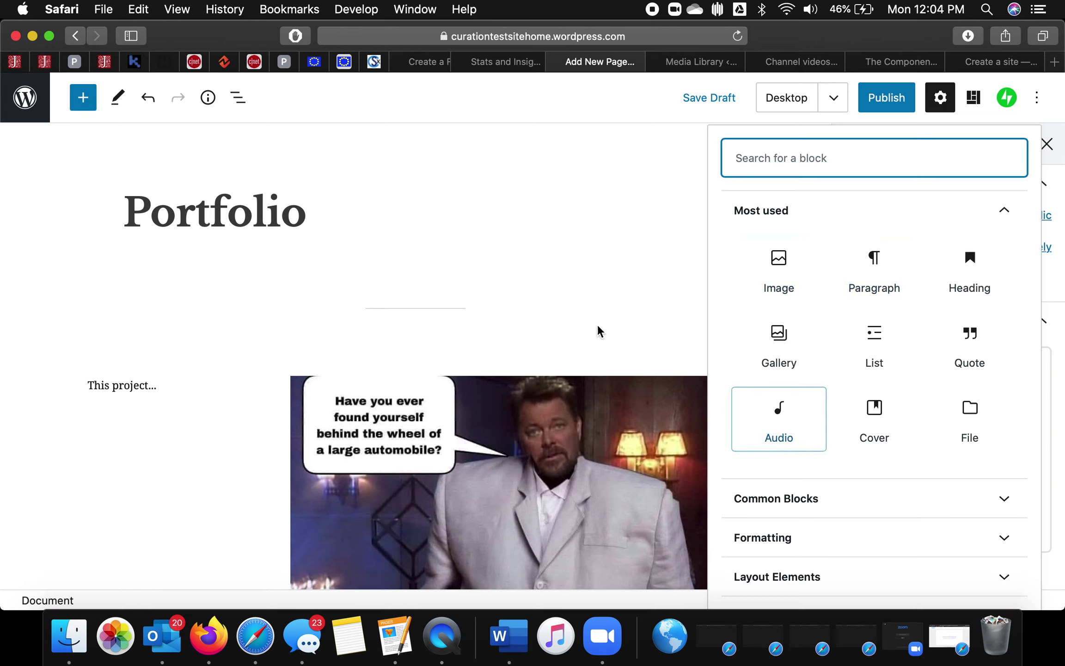
click(883, 294)
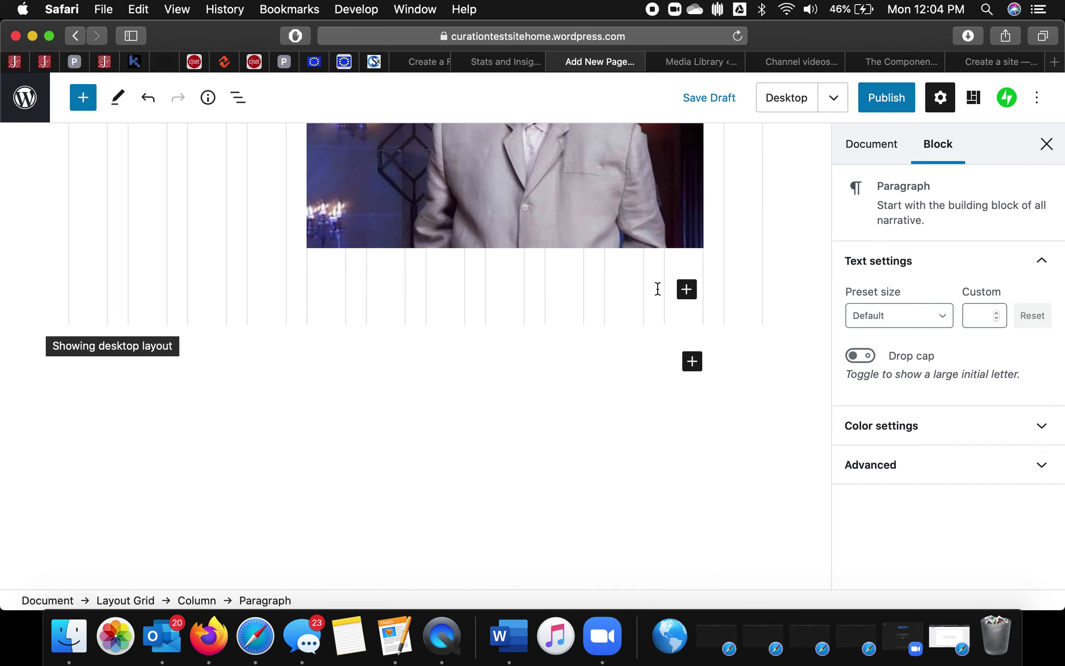
click(567, 319)
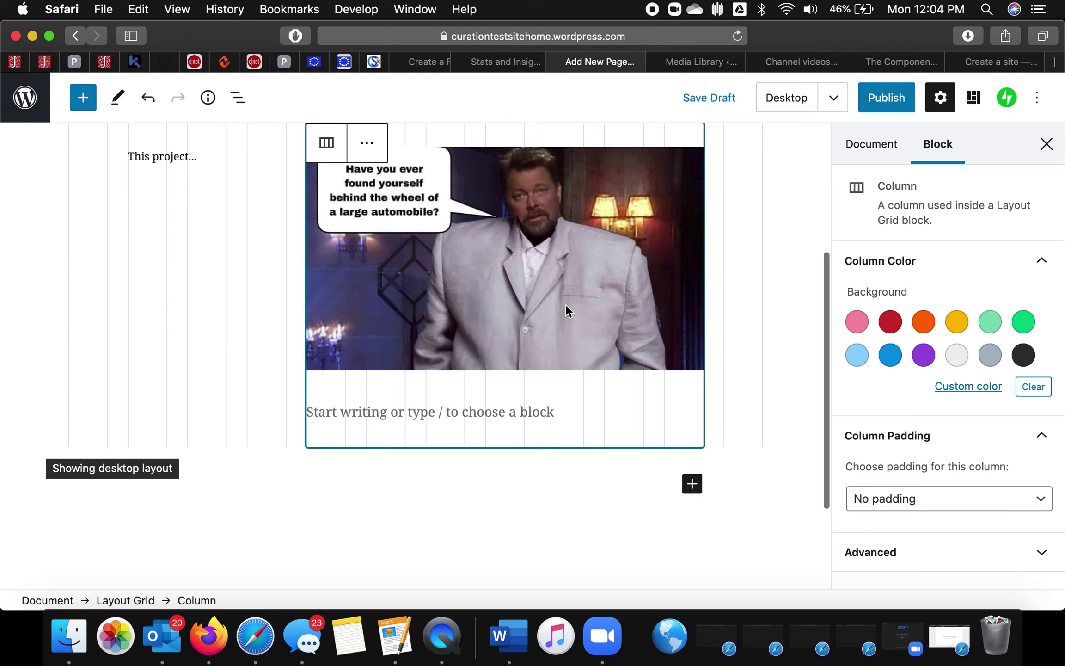
click(697, 491)
click(527, 431)
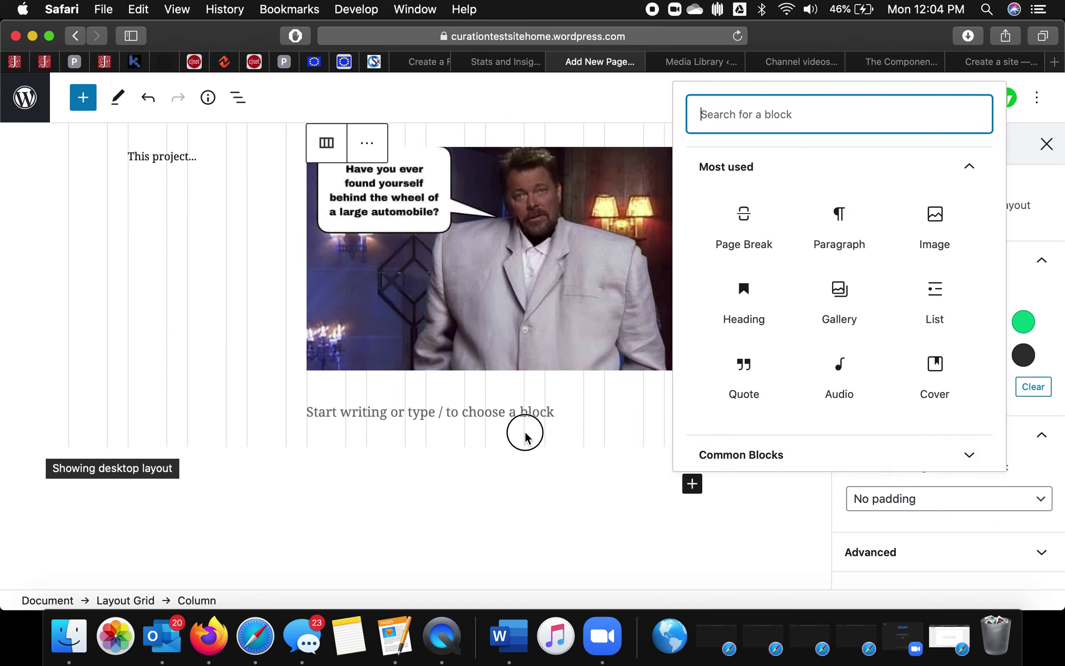
click(527, 420)
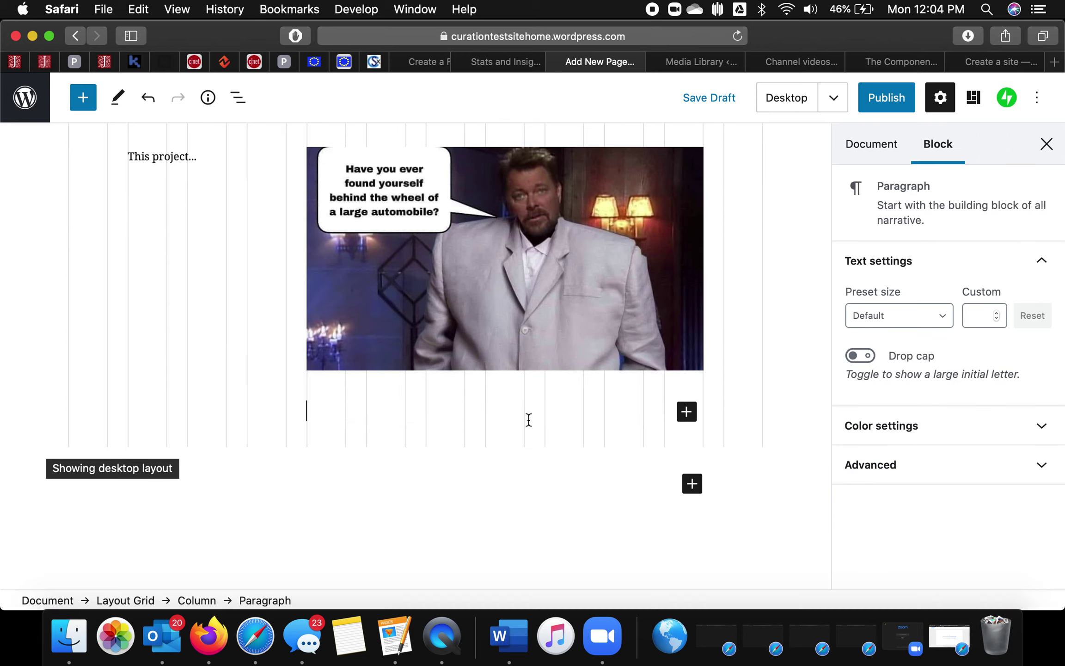
key(BackSpace)
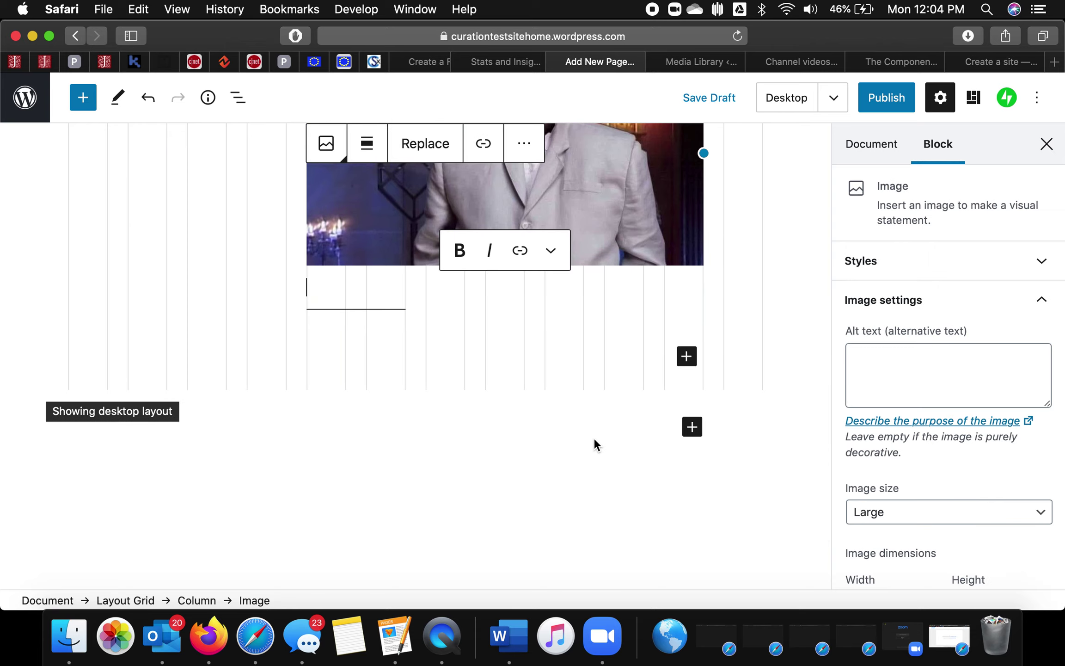
click(694, 429)
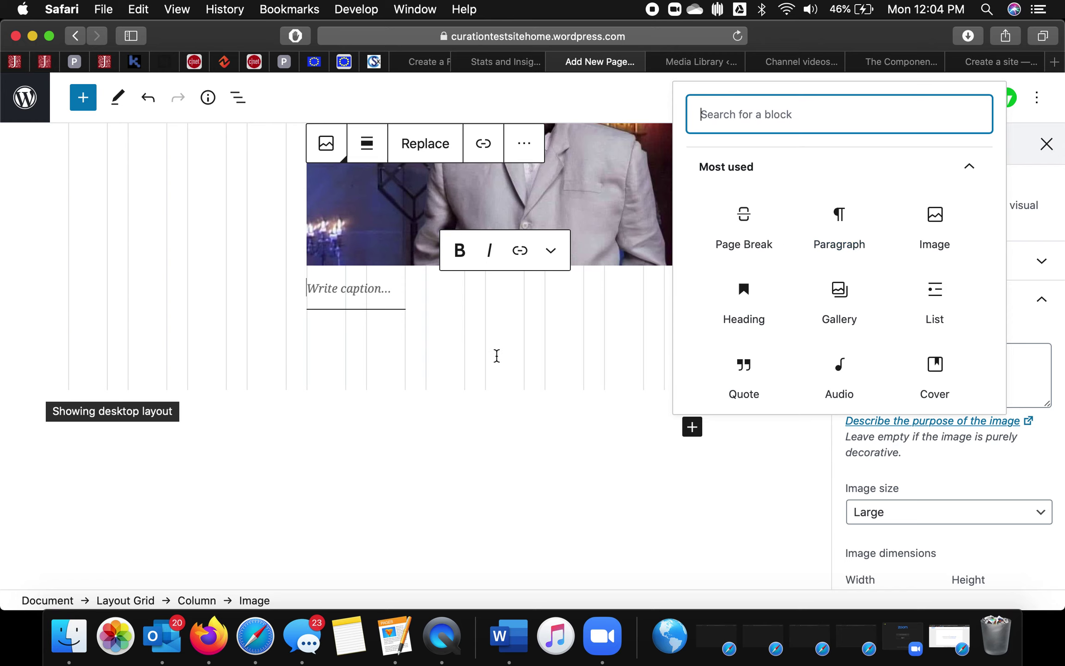
Adjust the image column's options and select the parent two-column layout grid.
click(522, 143)
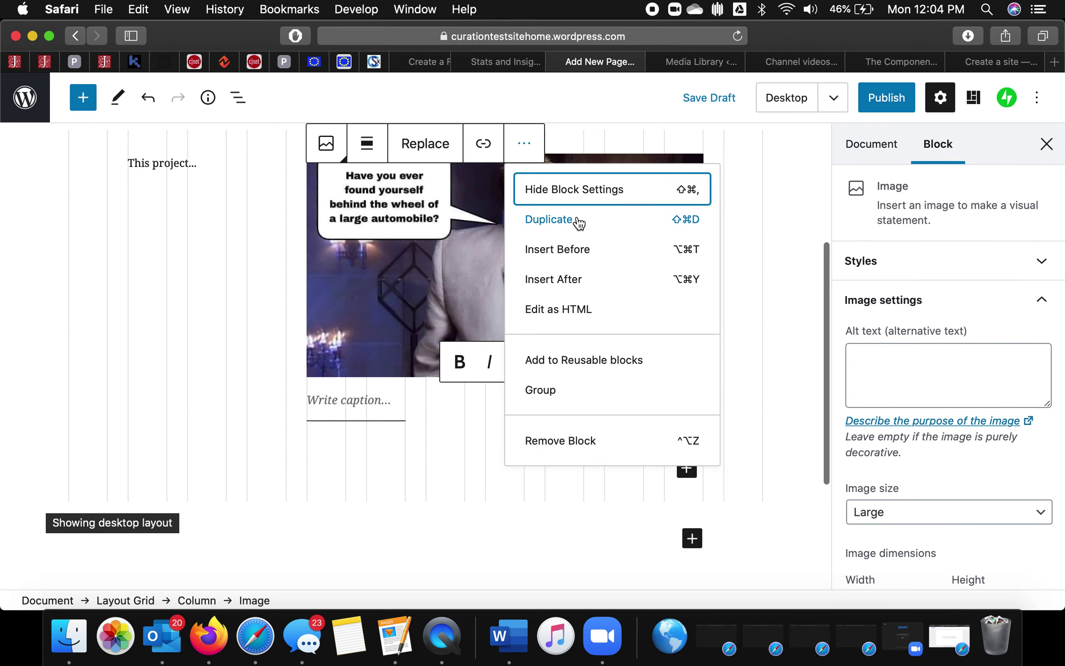
click(236, 212)
click(192, 148)
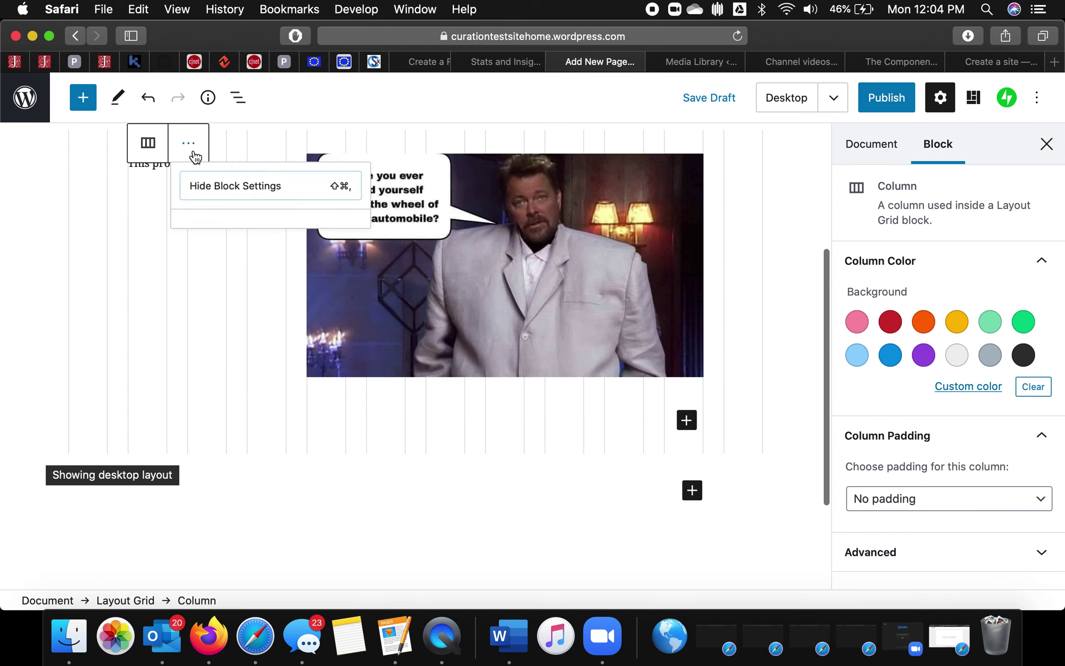
click(147, 152)
scroll(205, 214, up, 5)
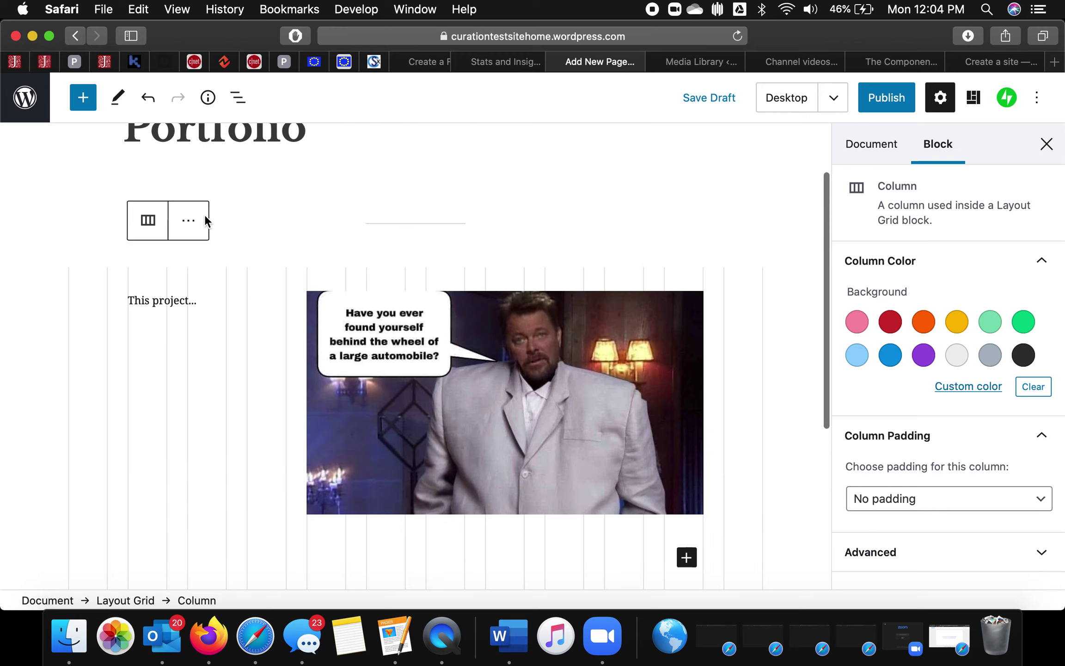
scroll(194, 206, down, 3)
click(188, 199)
click(188, 198)
click(188, 198)
click(683, 187)
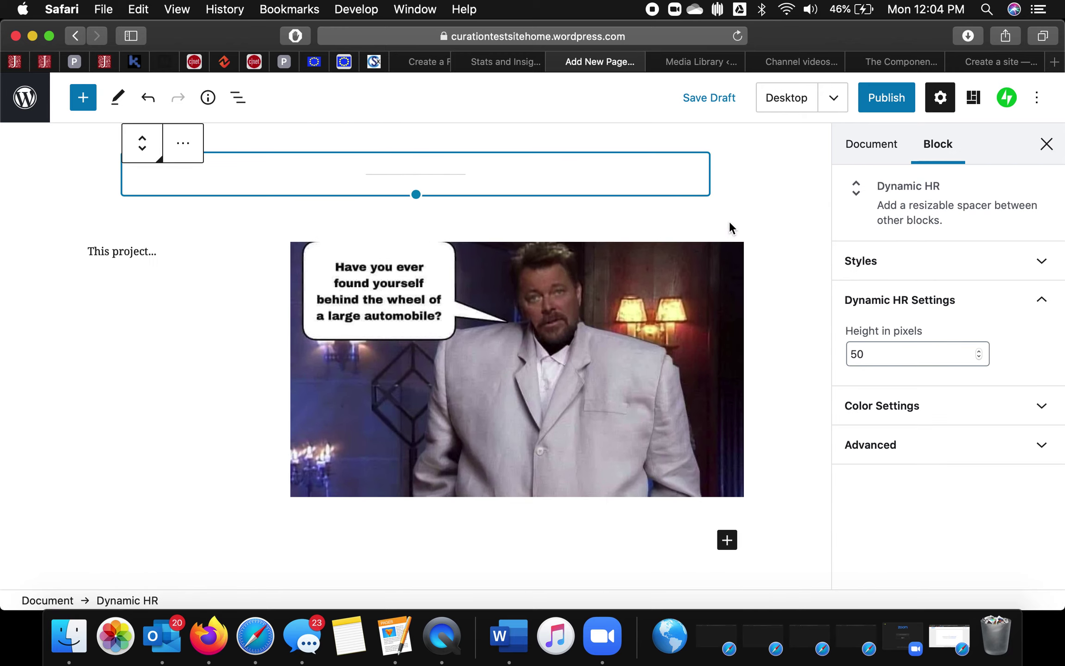
click(729, 221)
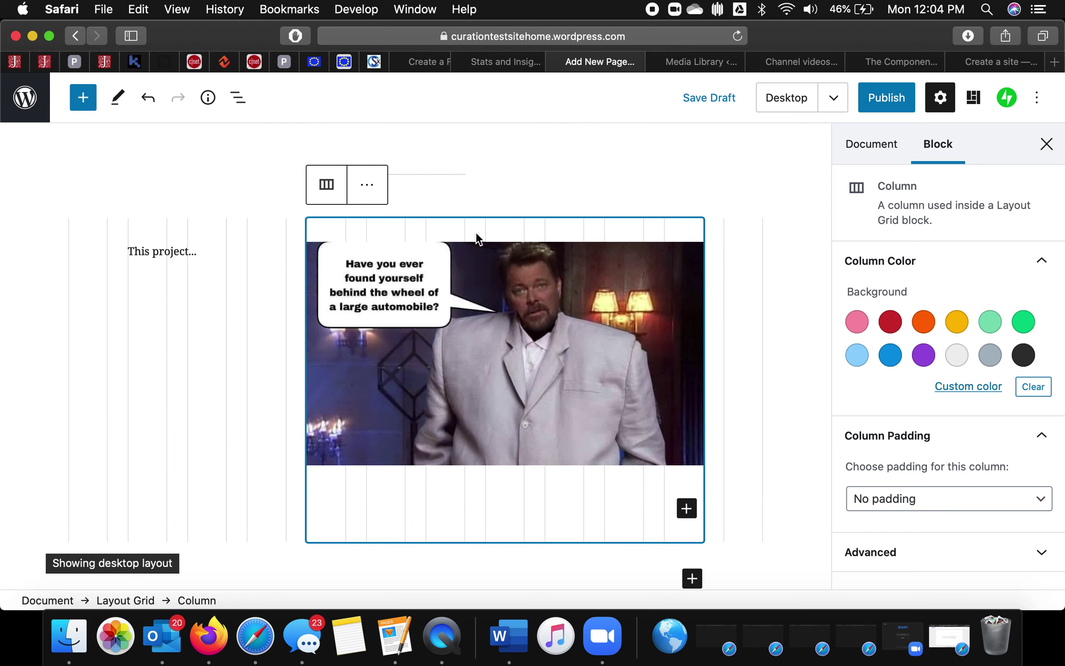
click(369, 190)
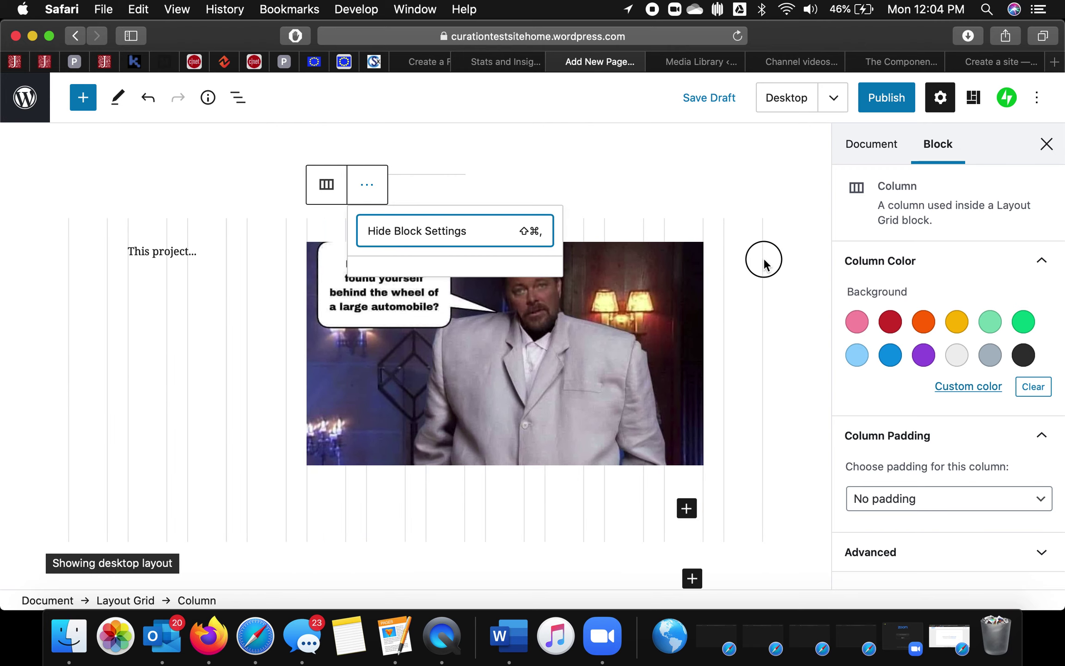
click(719, 401)
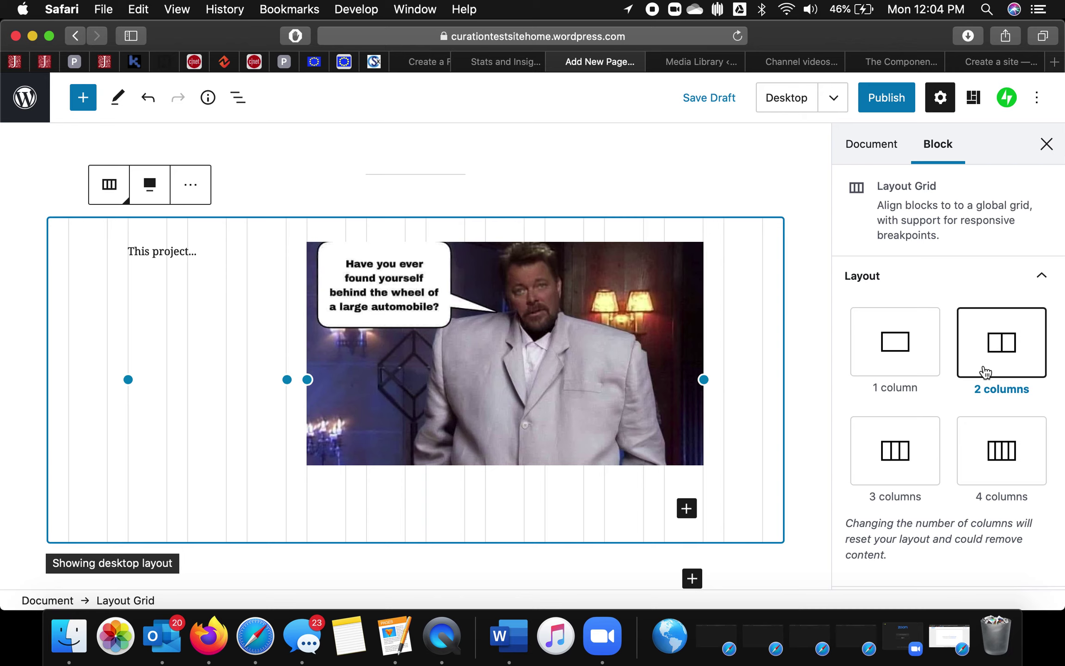
scroll(985, 375, down, 5)
Add an empty paragraph block below the text-and-image grid, then select the grid.
scroll(513, 560, down, 3)
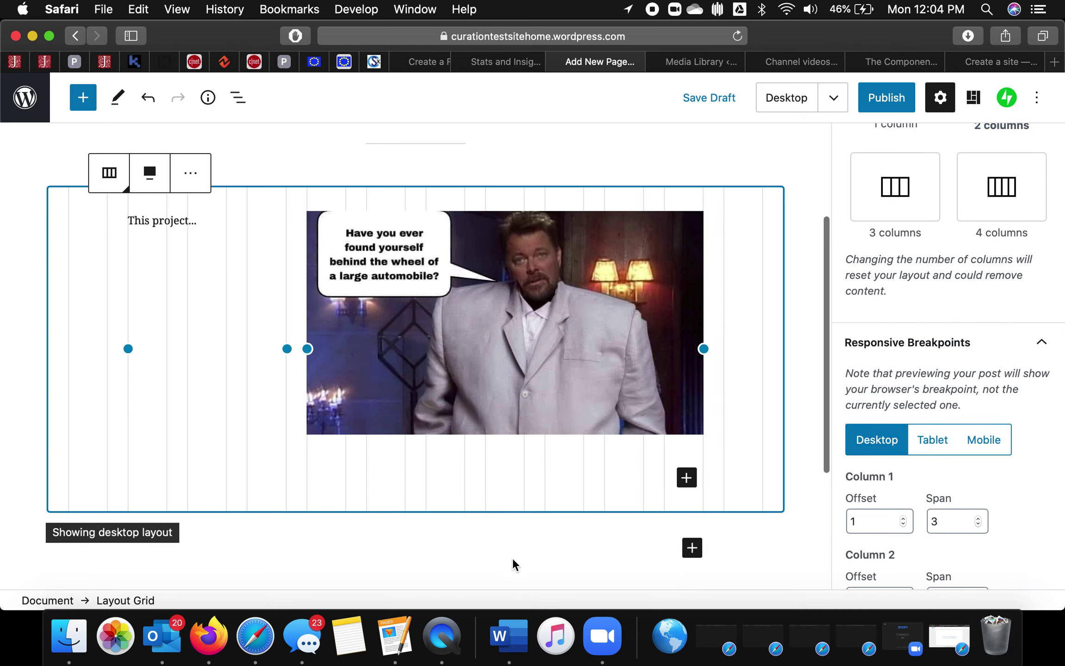
click(692, 489)
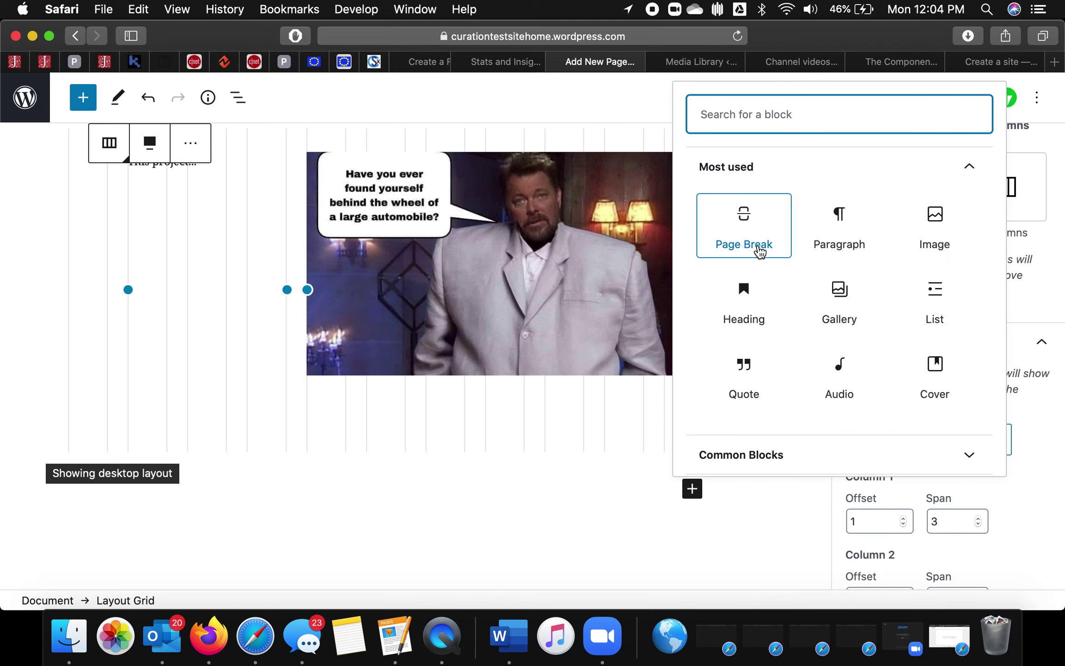
click(835, 222)
scroll(503, 485, down, 2)
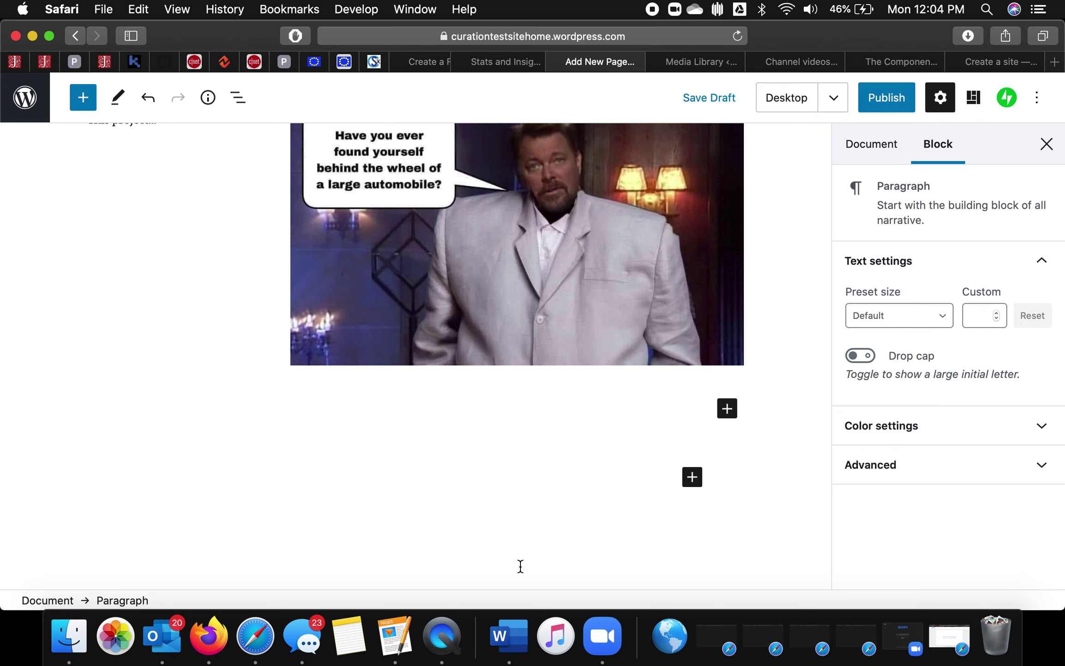
click(480, 443)
click(374, 449)
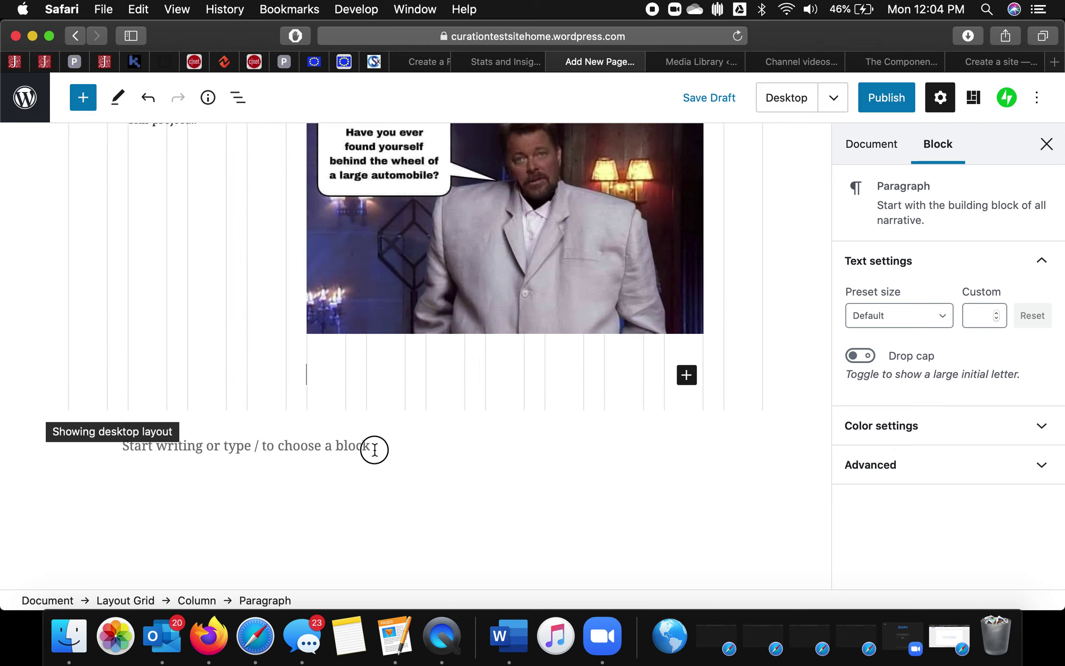
click(392, 410)
click(350, 467)
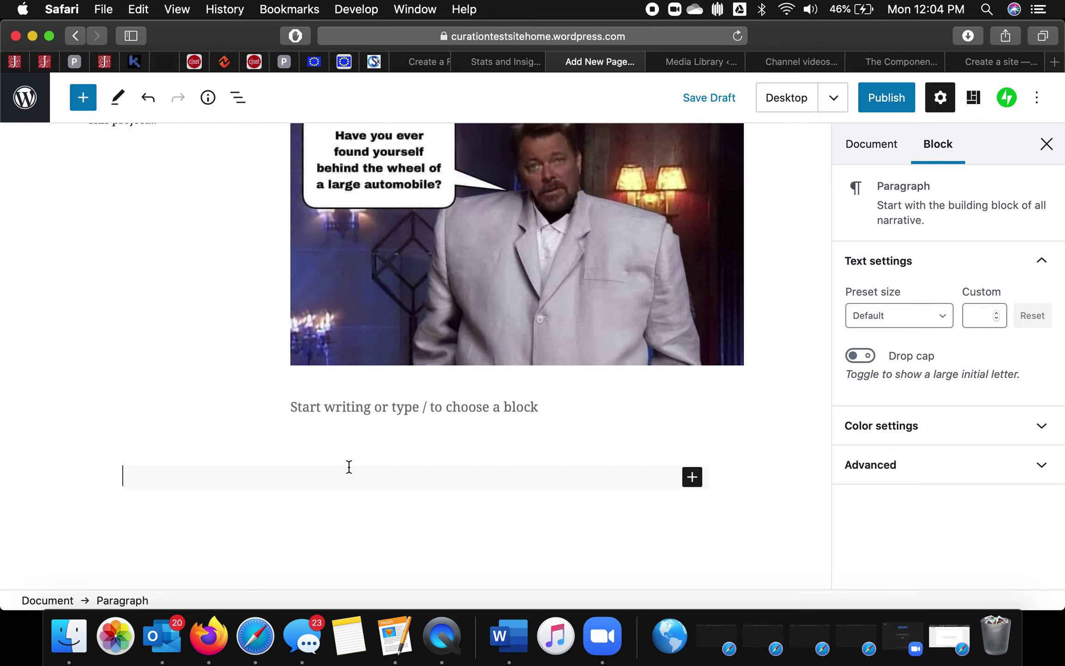
click(365, 441)
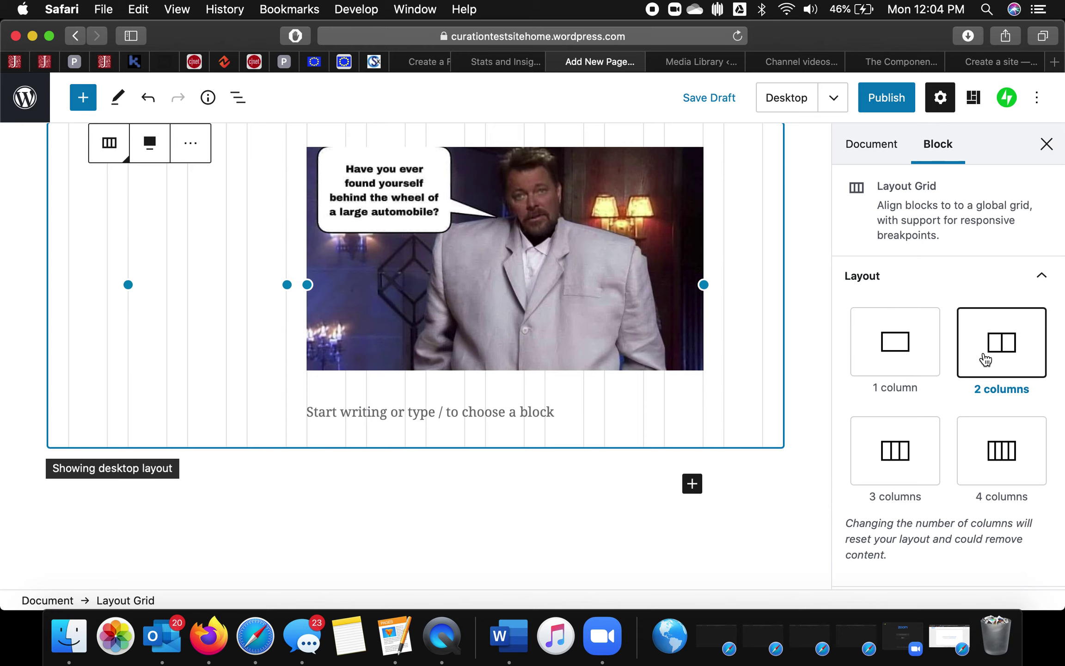
Duplicate the text-and-image layout grid four times down the page.
scroll(792, 337, up, 5)
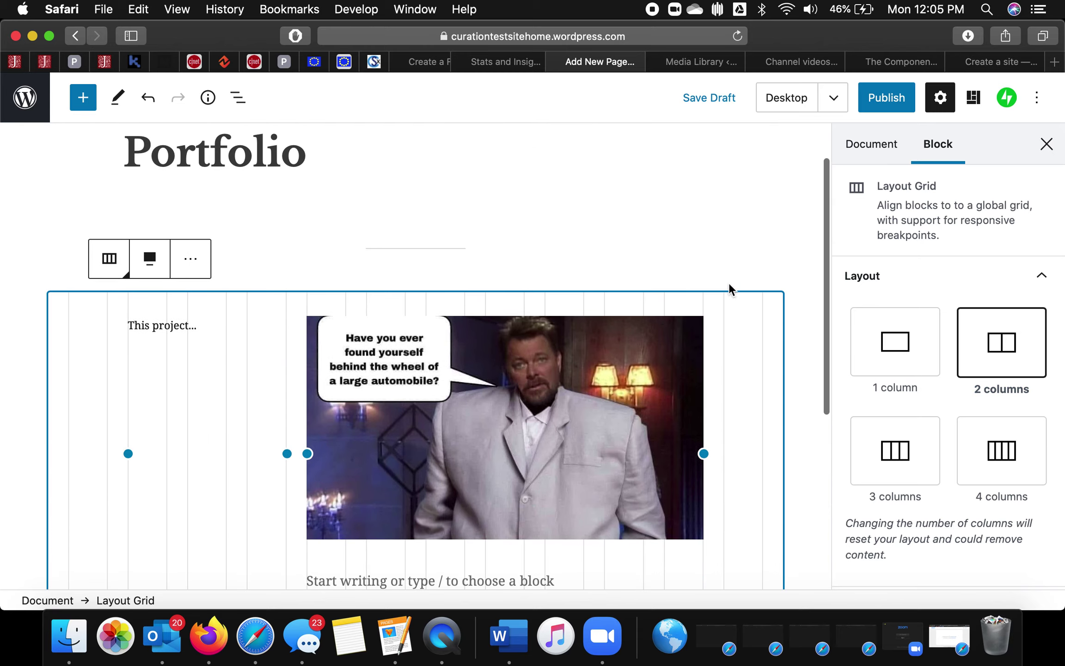
click(190, 259)
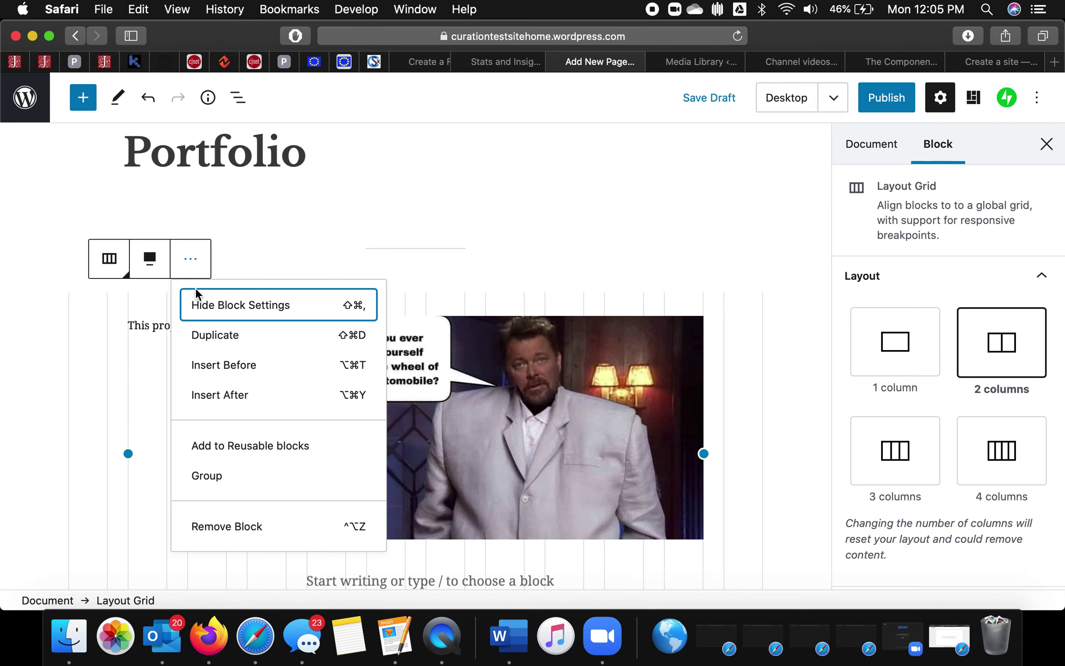
click(210, 335)
scroll(251, 315, up, 7)
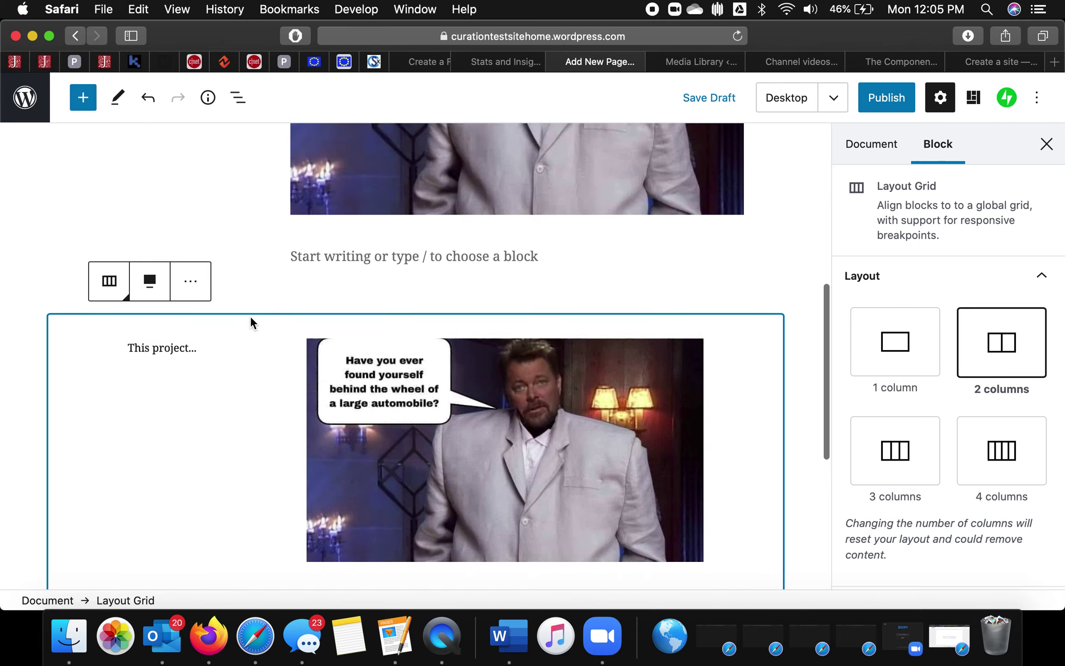
scroll(251, 315, up, 5)
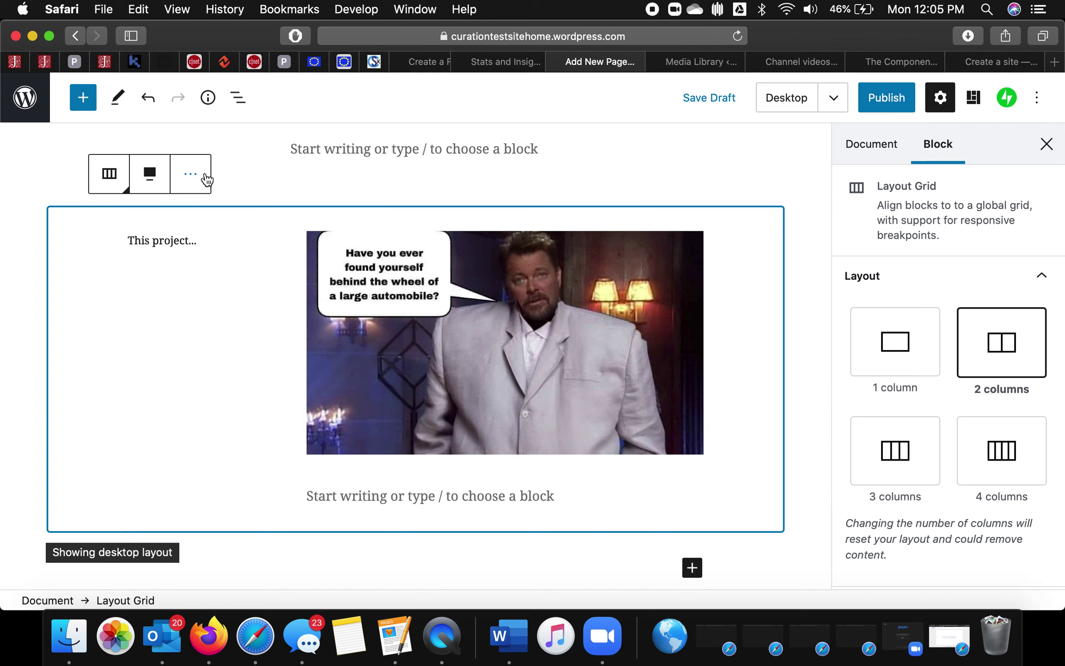
click(205, 178)
click(219, 250)
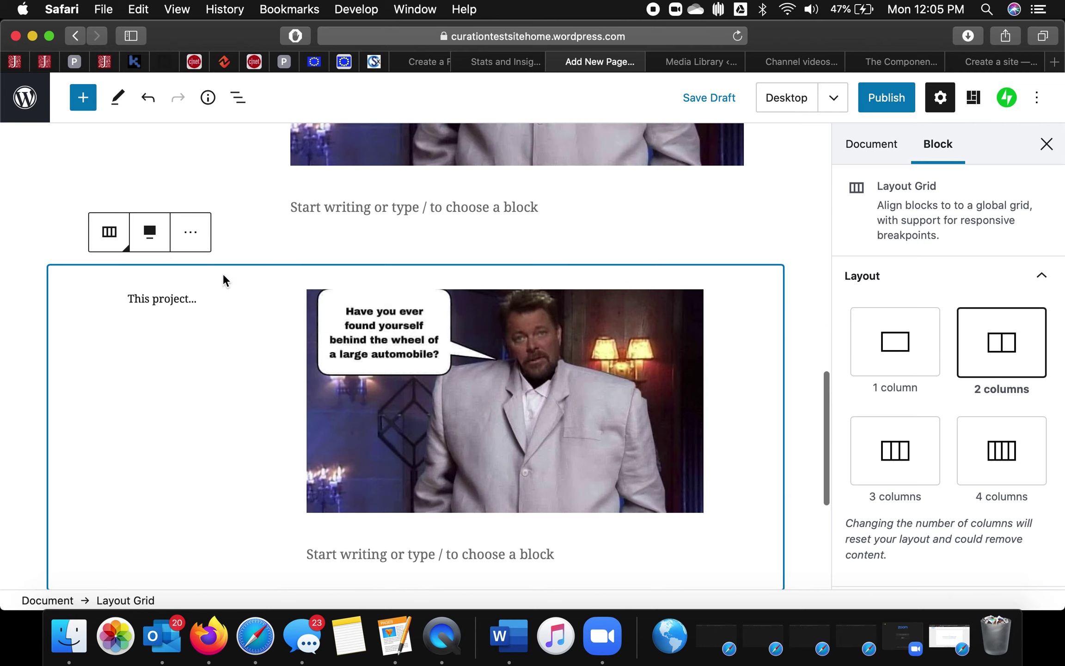
click(194, 233)
click(221, 306)
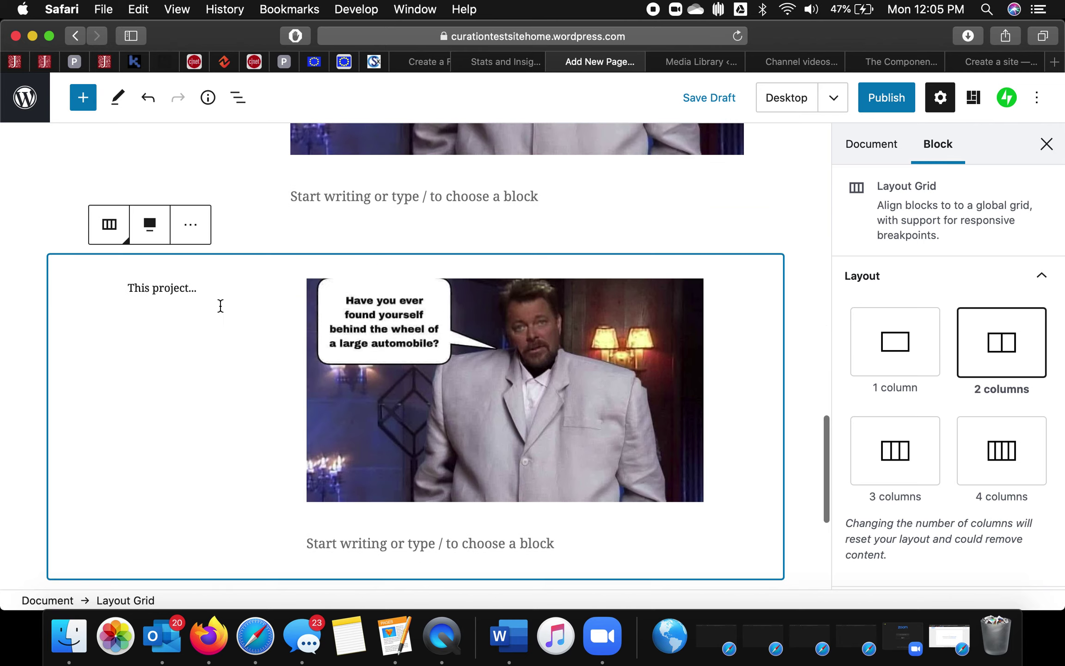
click(191, 143)
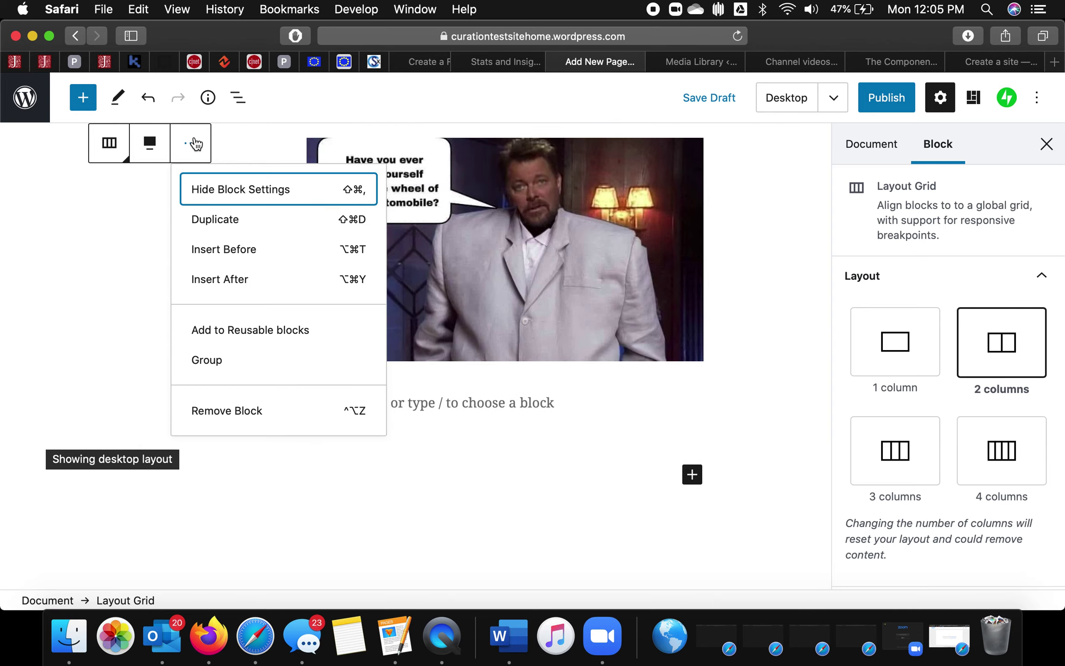
click(215, 220)
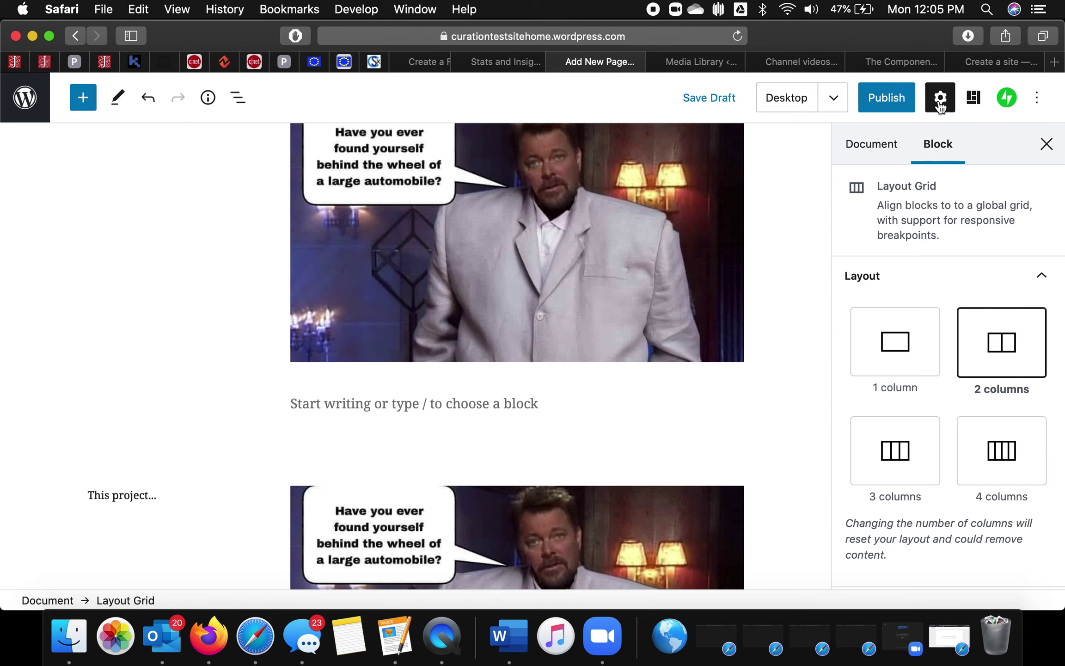
Publish the Portfolio page, confirming in the pre-publish panel, and return to Pages.
click(889, 98)
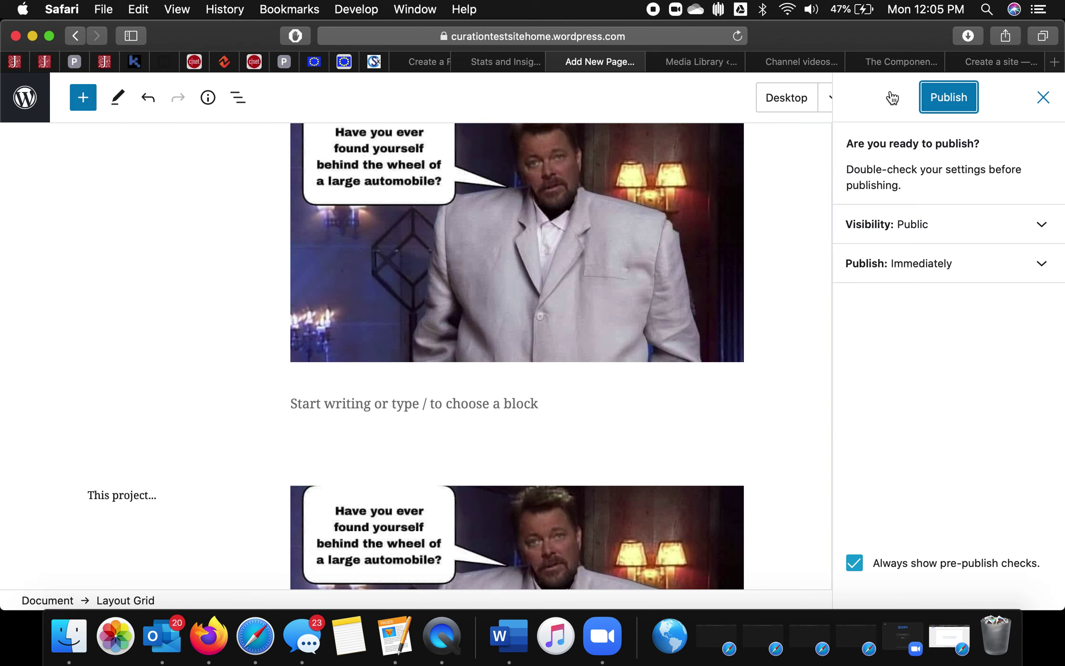
click(941, 100)
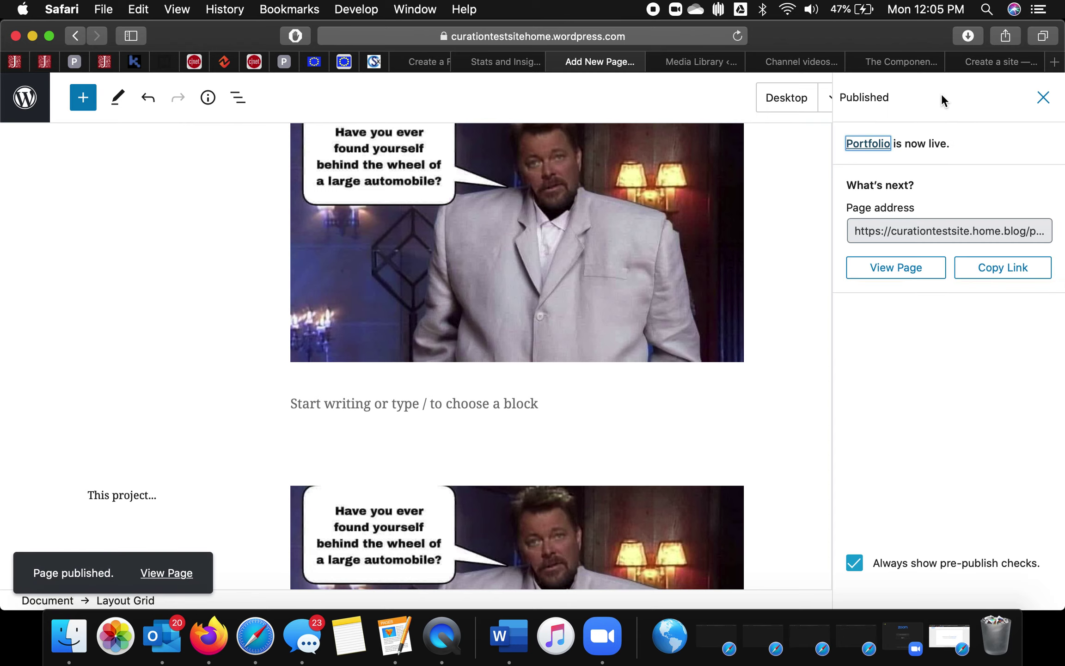
click(1044, 97)
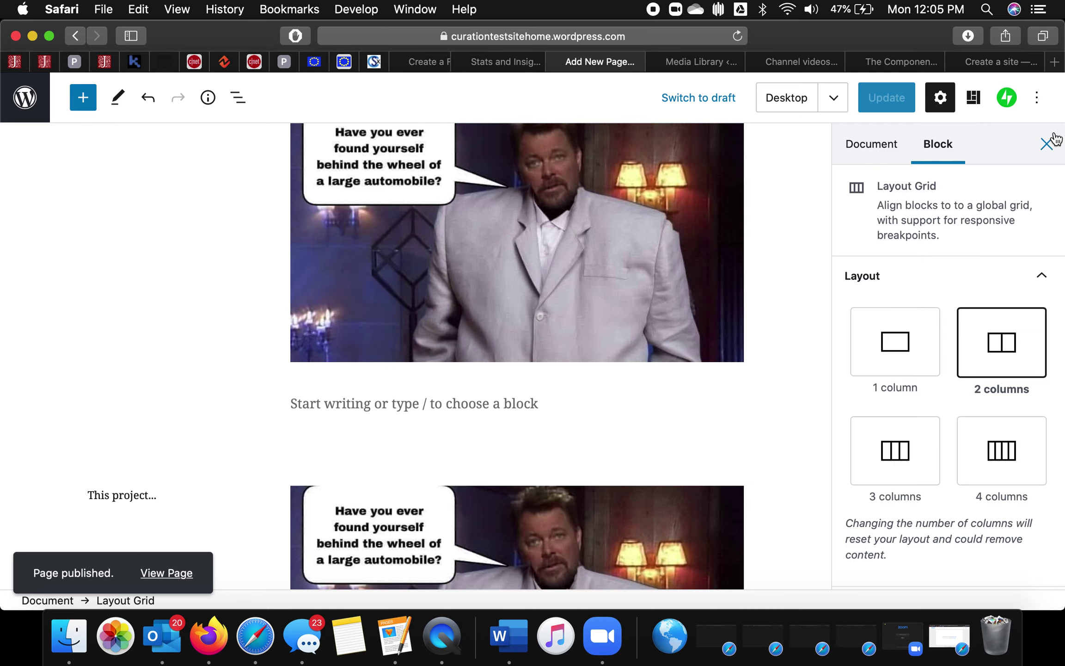
click(27, 106)
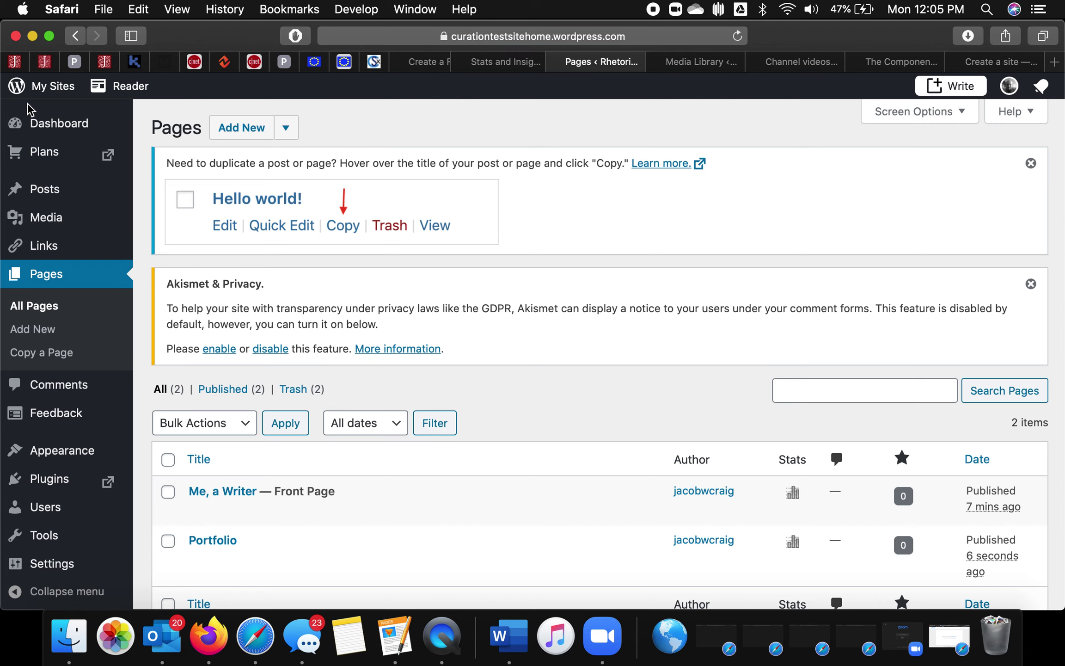
Open the Portfolio page and retitle it 'My Writing'.
scroll(368, 428, down, 3)
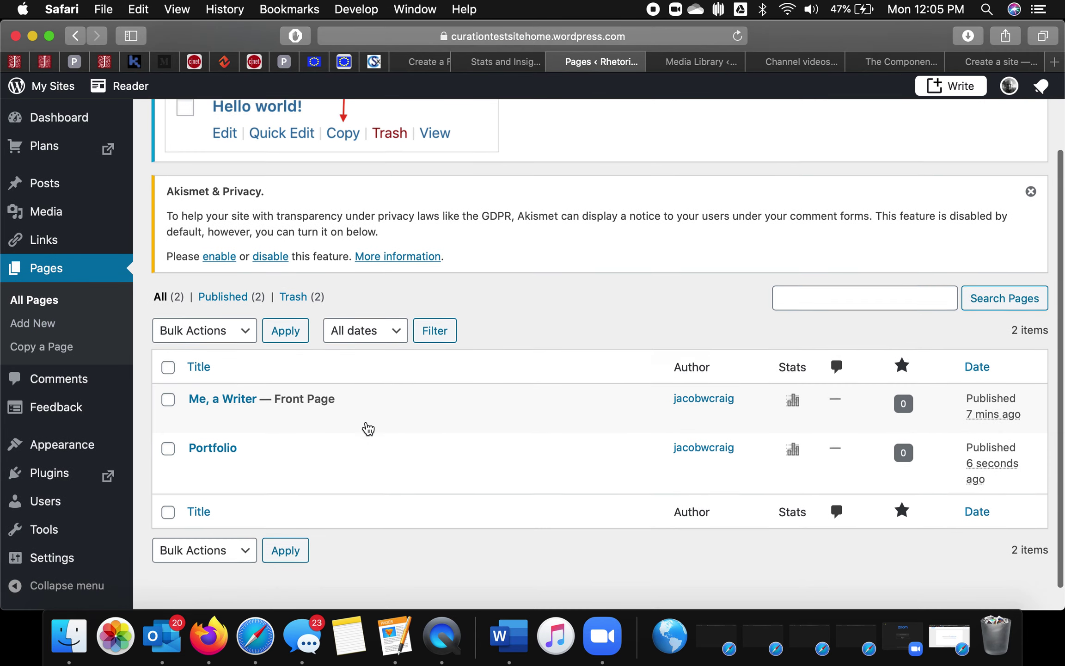
mouse_move(381, 448)
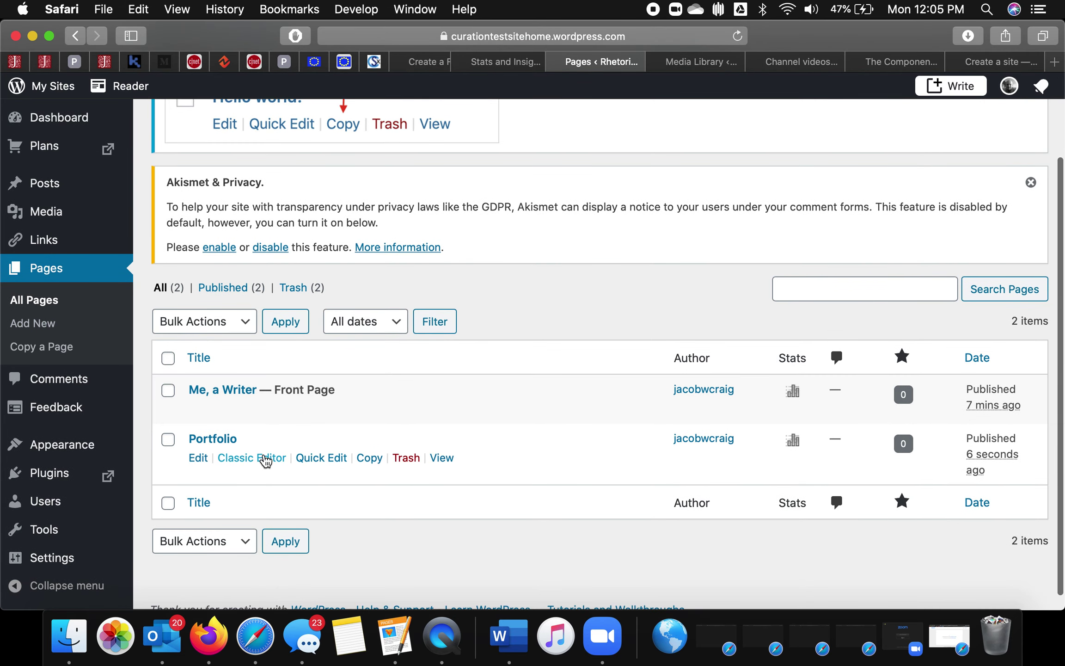
click(198, 458)
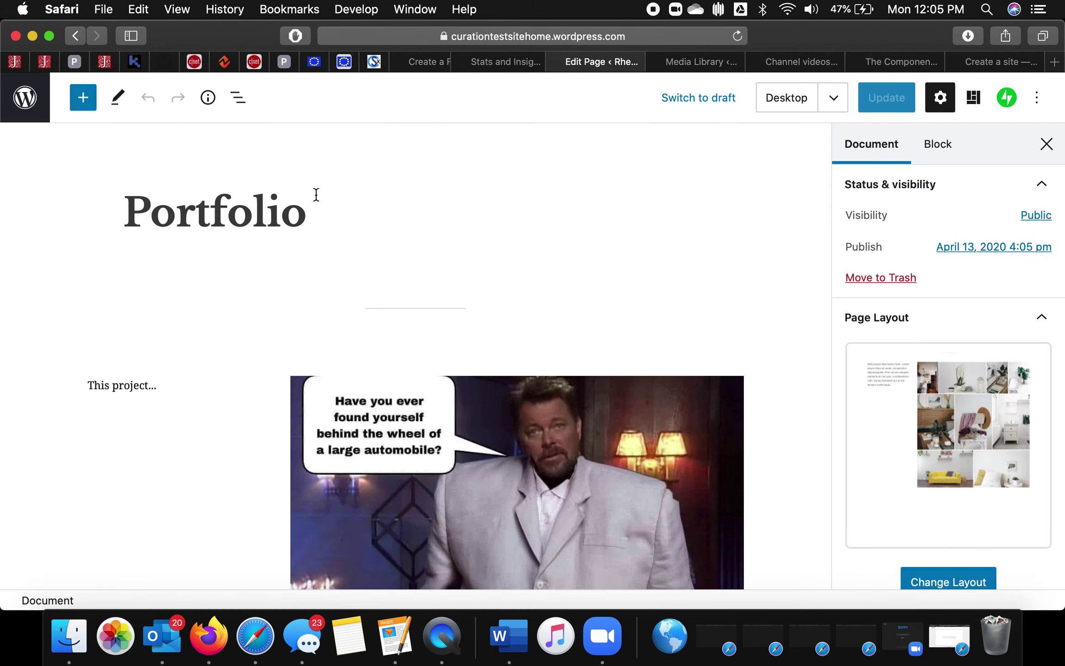
click(292, 203)
click(308, 204)
double_click(309, 203)
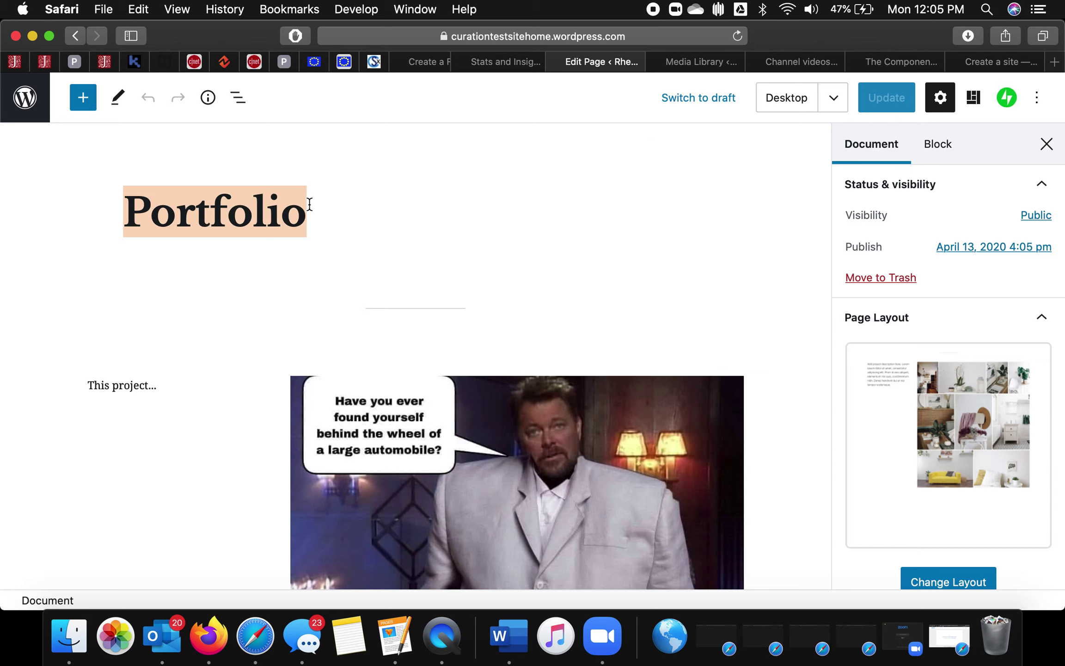
text(My Writing)
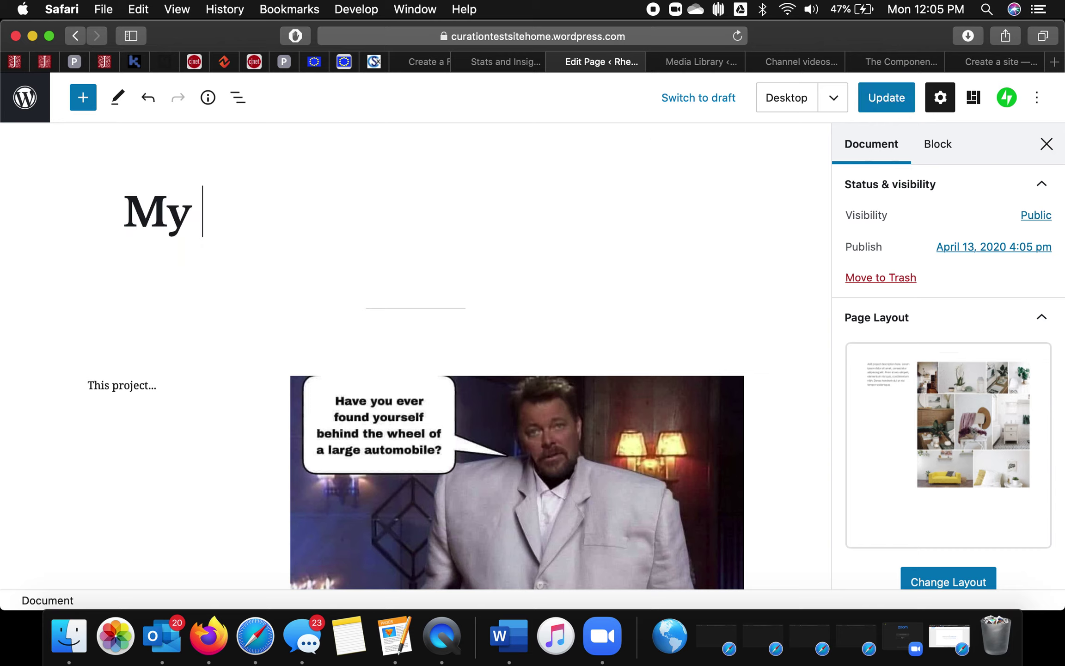
click(300, 276)
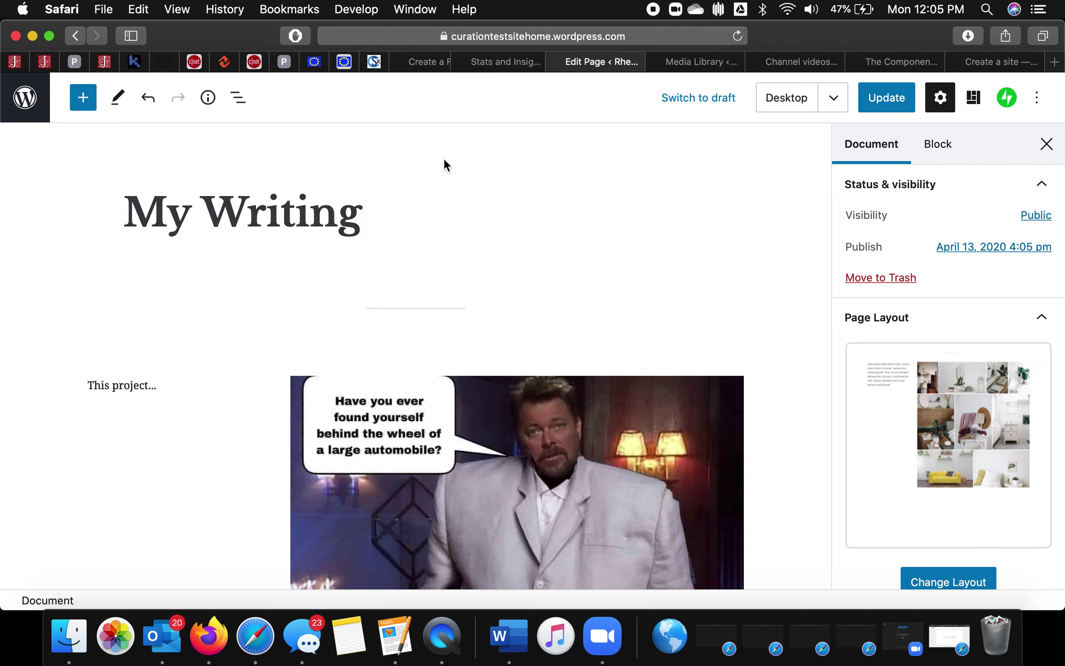
Change the page's permalink slug to 'writing' and update the page.
click(376, 206)
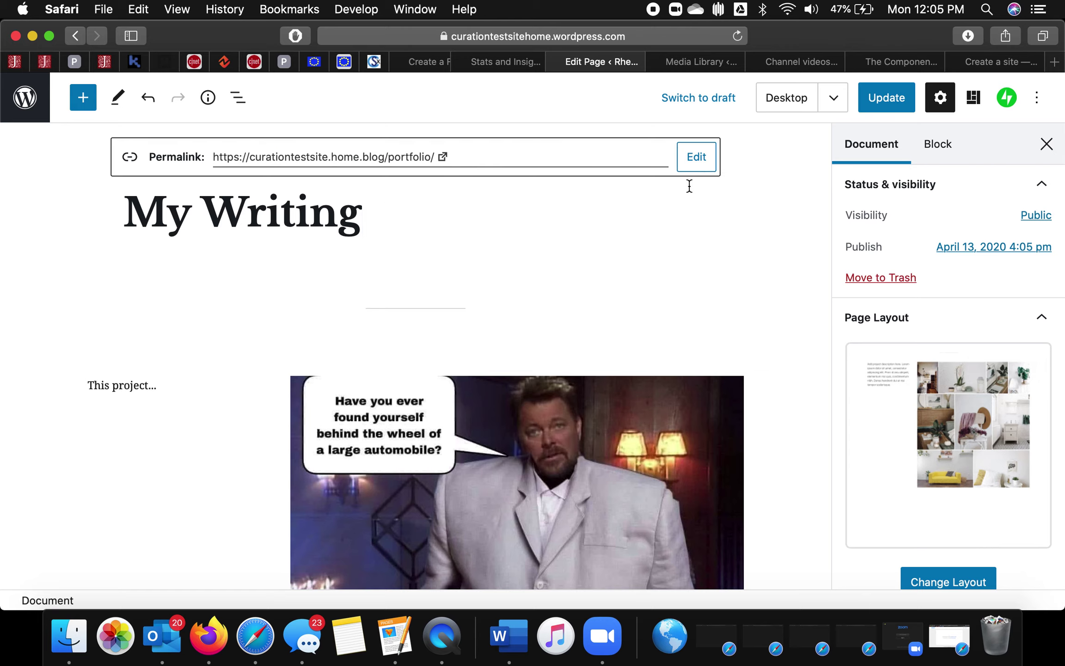
click(698, 156)
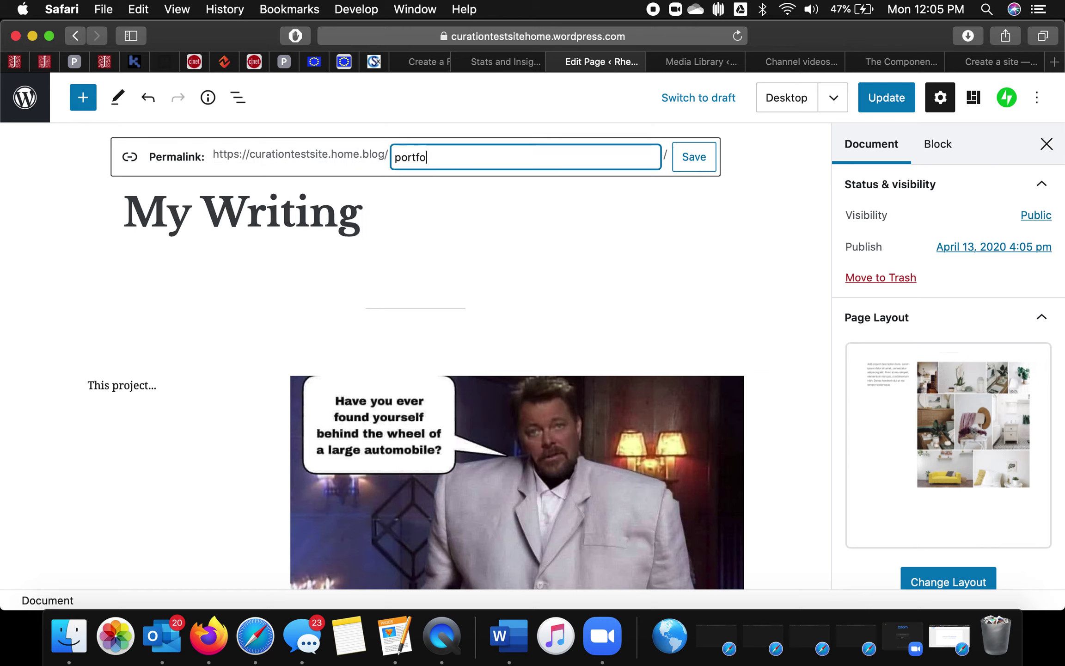
key(BackSpace)
key(BackSpace)
key(BackSpace)
text(writing)
click(701, 168)
click(871, 99)
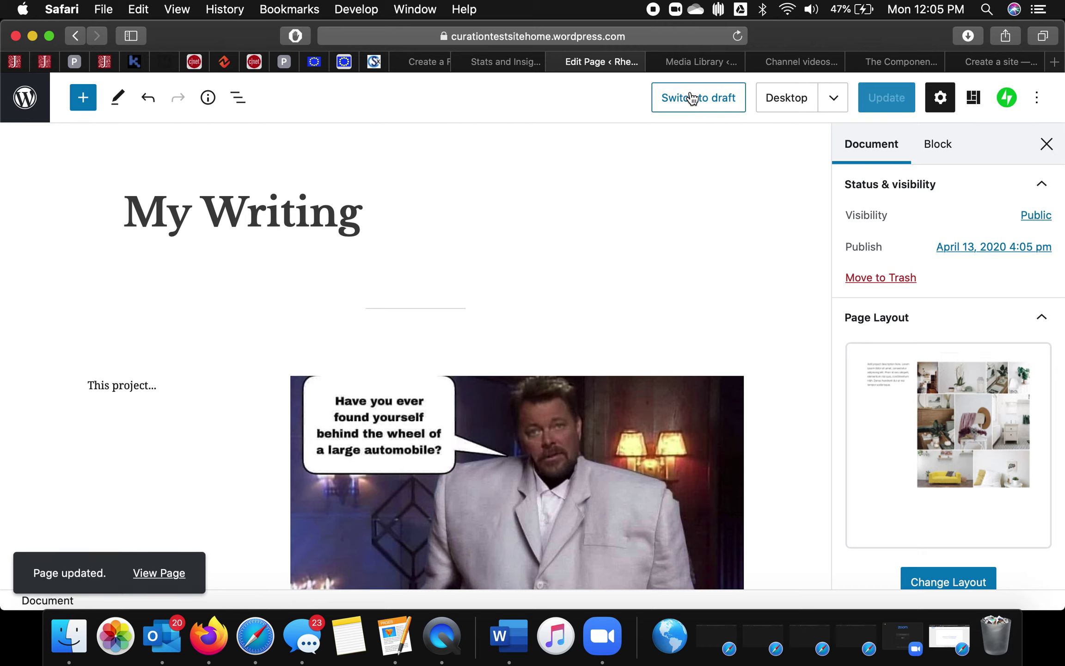
click(26, 98)
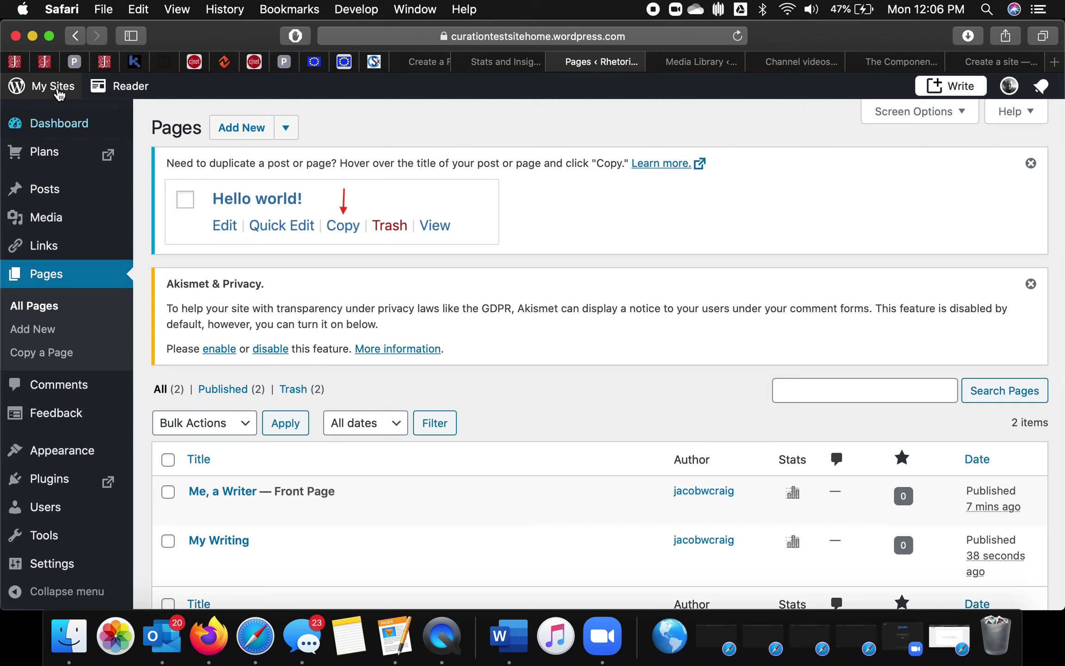
Open the site's WP Admin dashboard home from the sites overview.
click(58, 90)
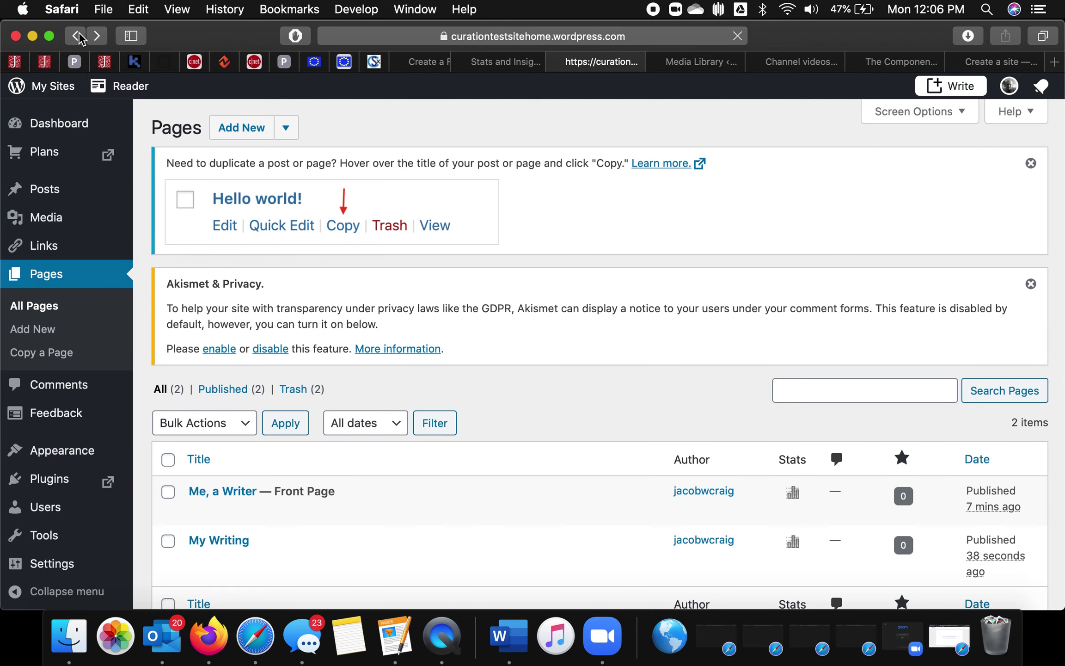
mouse_move(92, 123)
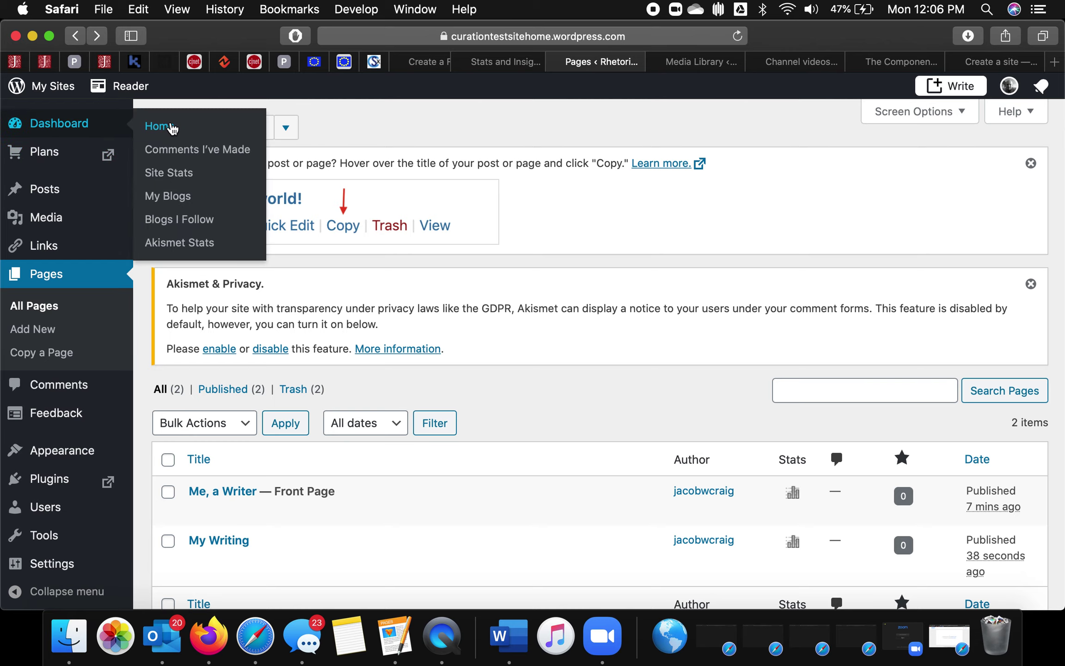
click(171, 128)
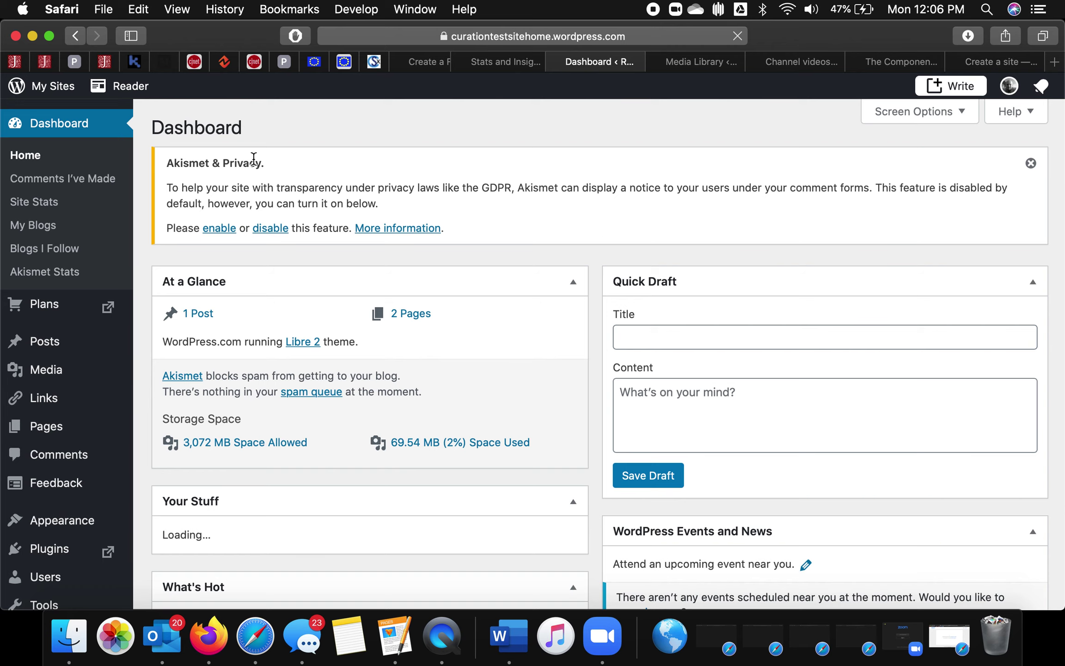
scroll(374, 226, down, 1)
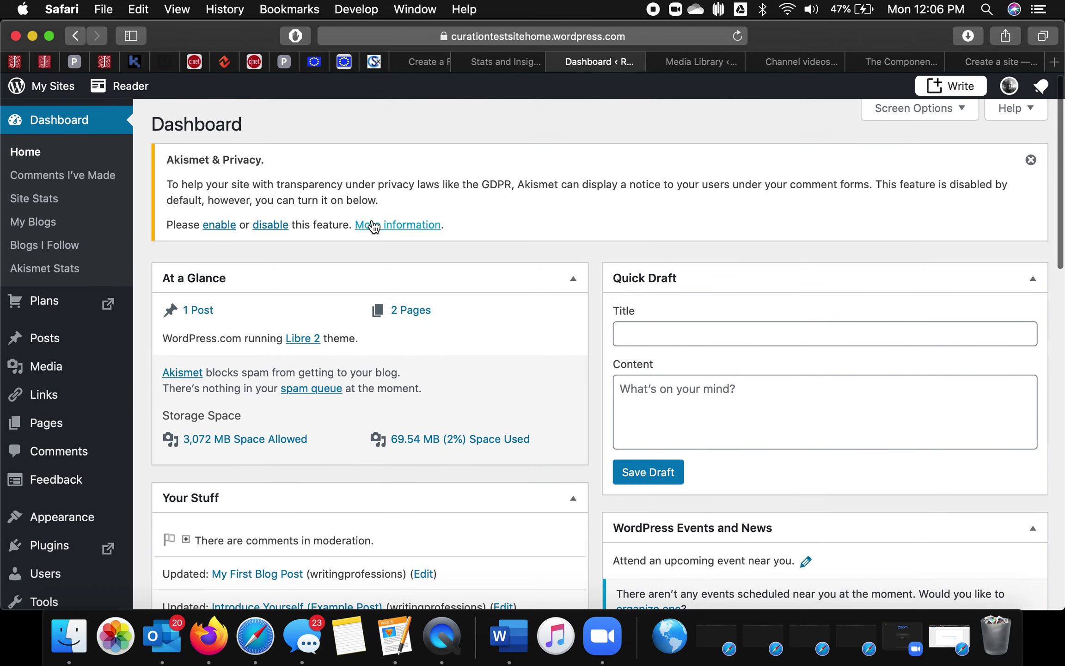
scroll(374, 226, down, 5)
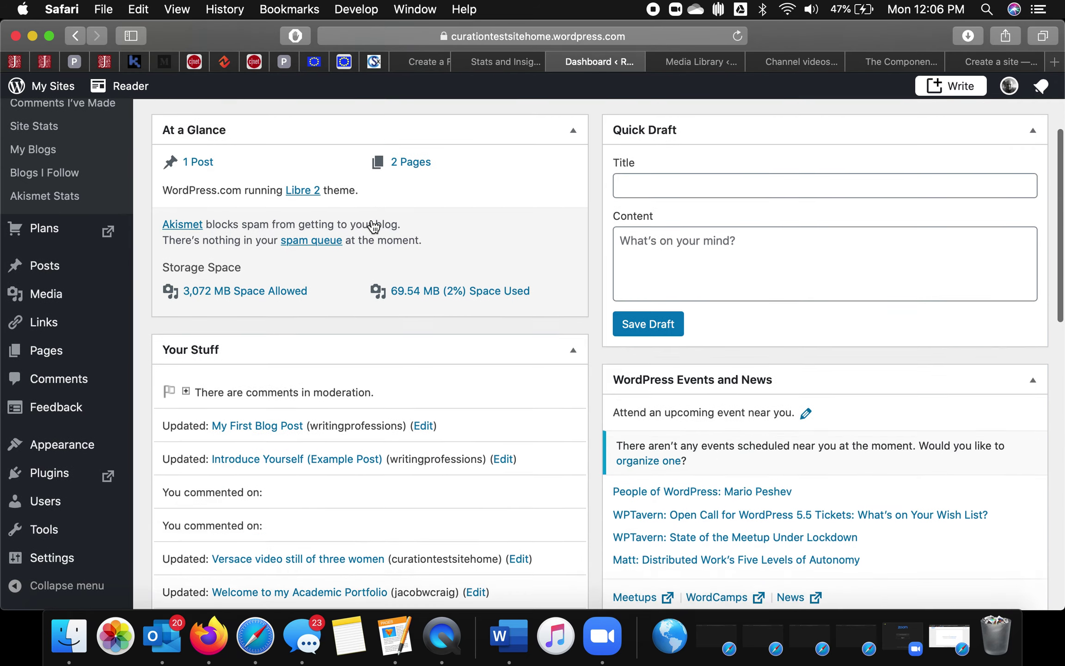
scroll(374, 227, up, 3)
scroll(373, 226, up, 3)
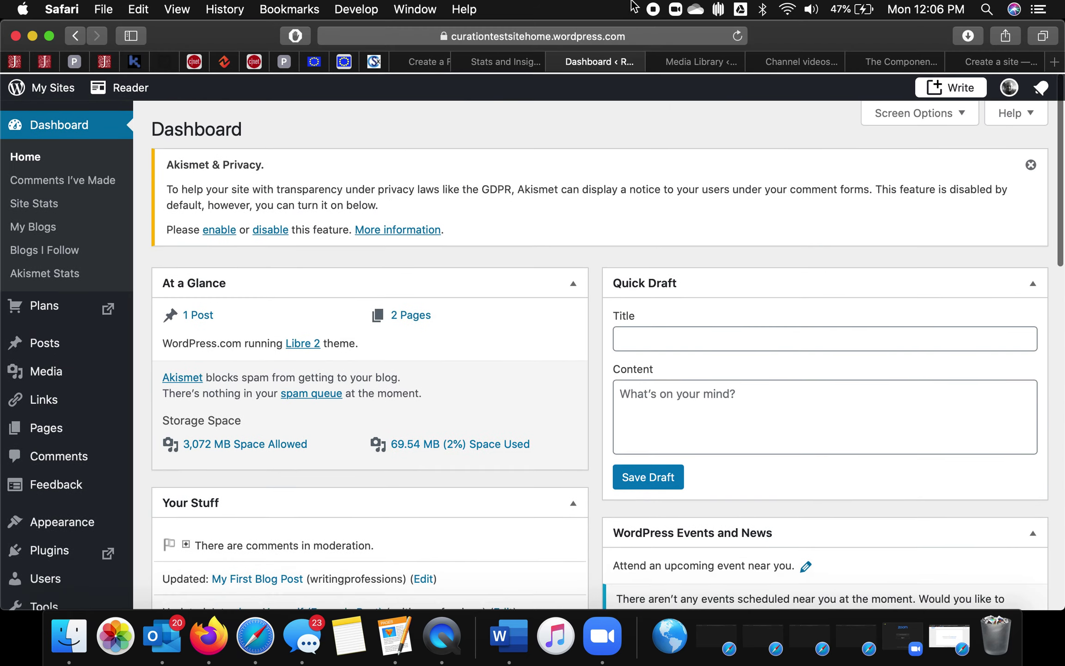
Delete '/wp-admin/index.php' from the address bar URL to load the site's homepage.
click(654, 37)
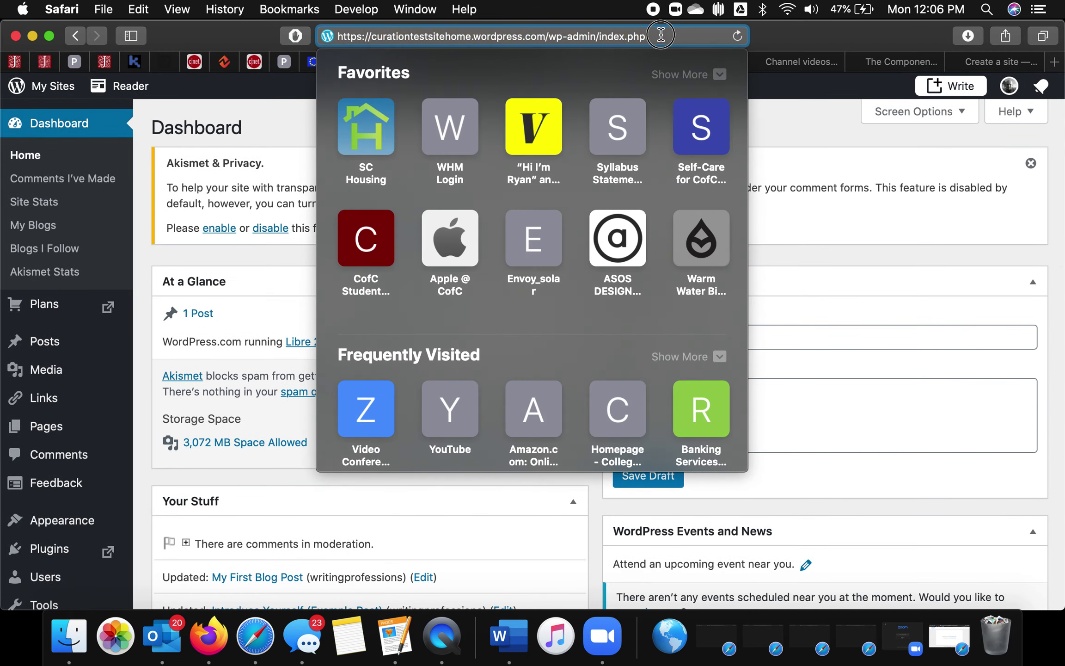
drag(655, 37, 548, 37)
key(BackSpace)
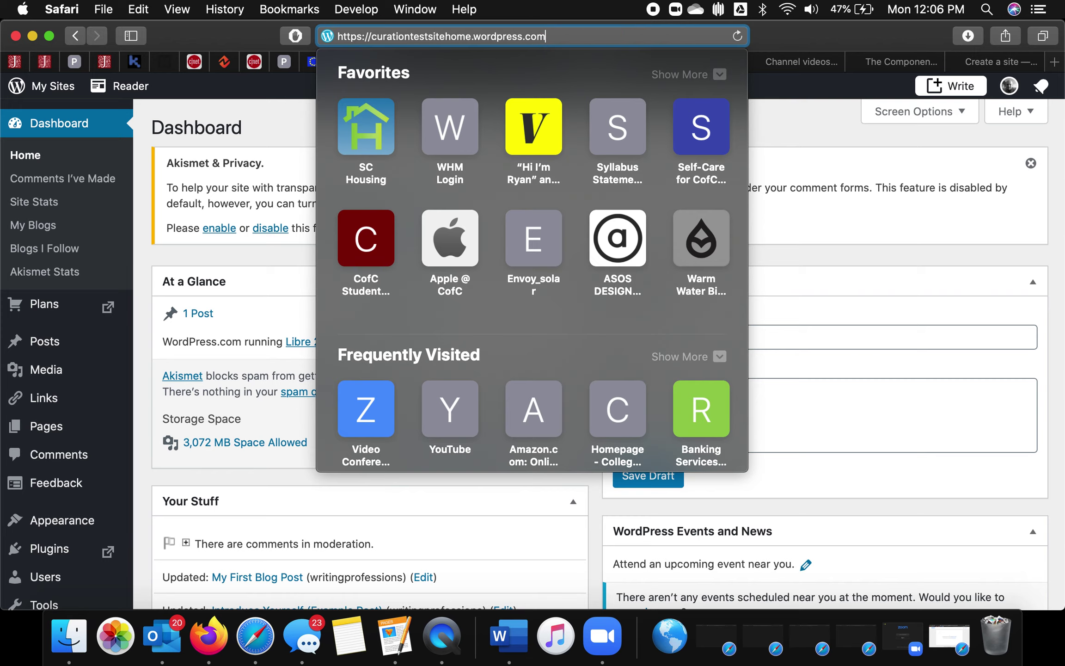
key(Return)
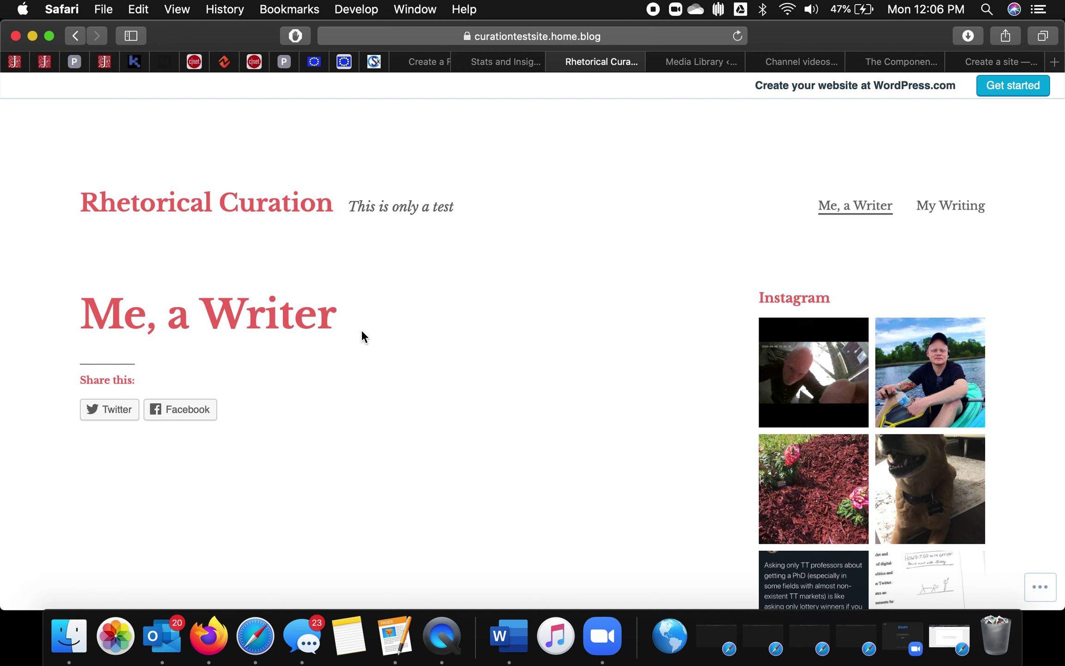
Open the live My Writing page, scroll through it, and go back to the dashboard.
scroll(376, 499, down, 1)
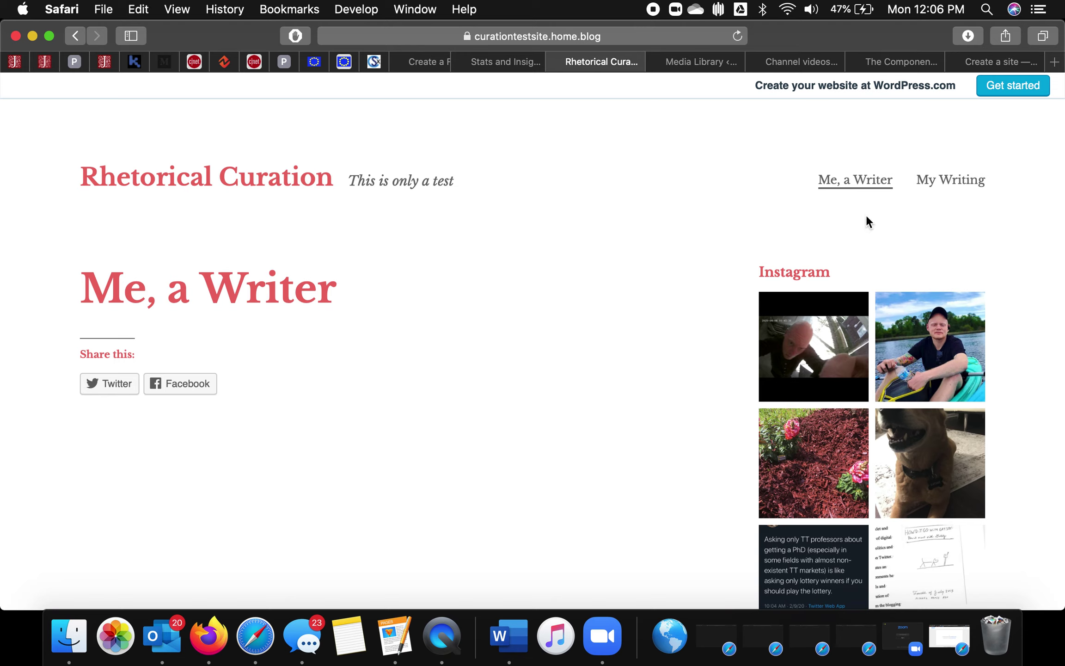
click(952, 181)
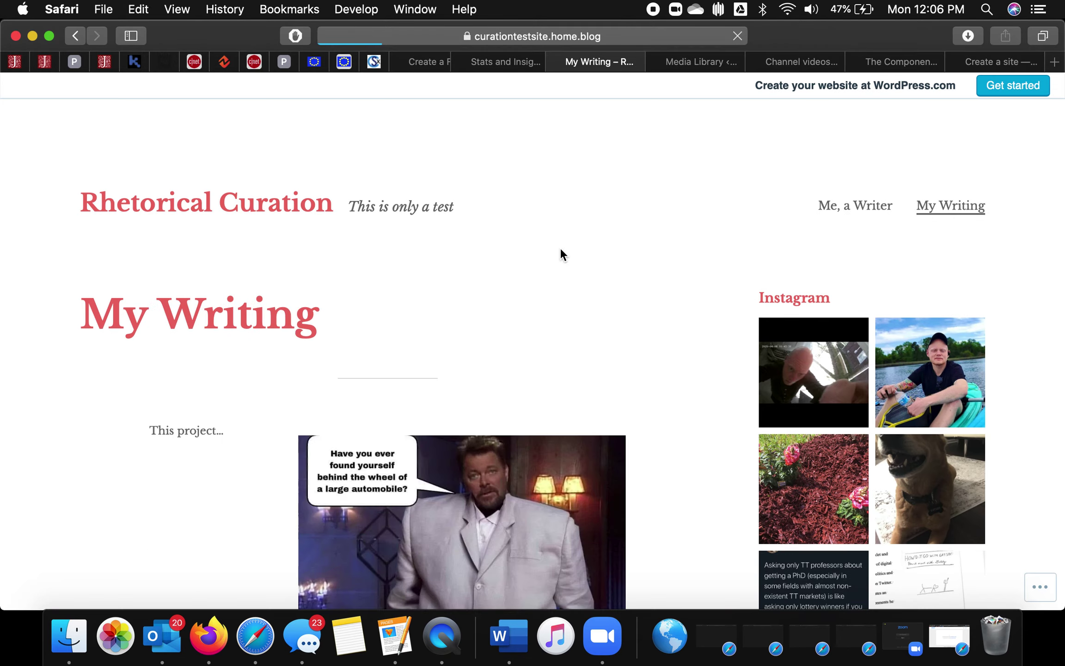
scroll(560, 250, down, 20)
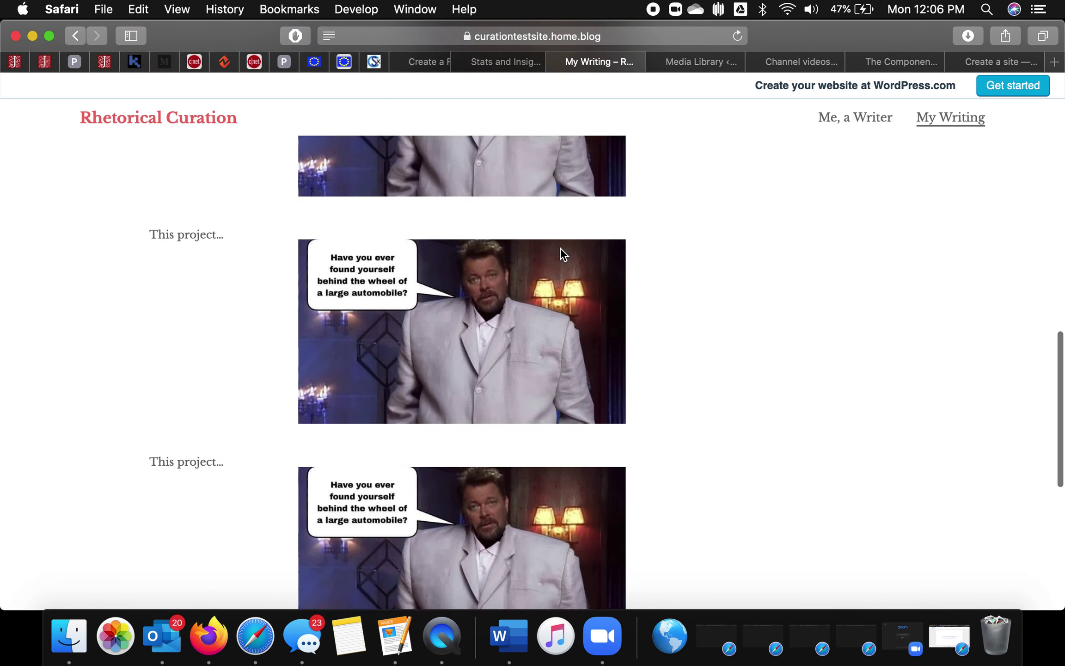
scroll(560, 252, up, 20)
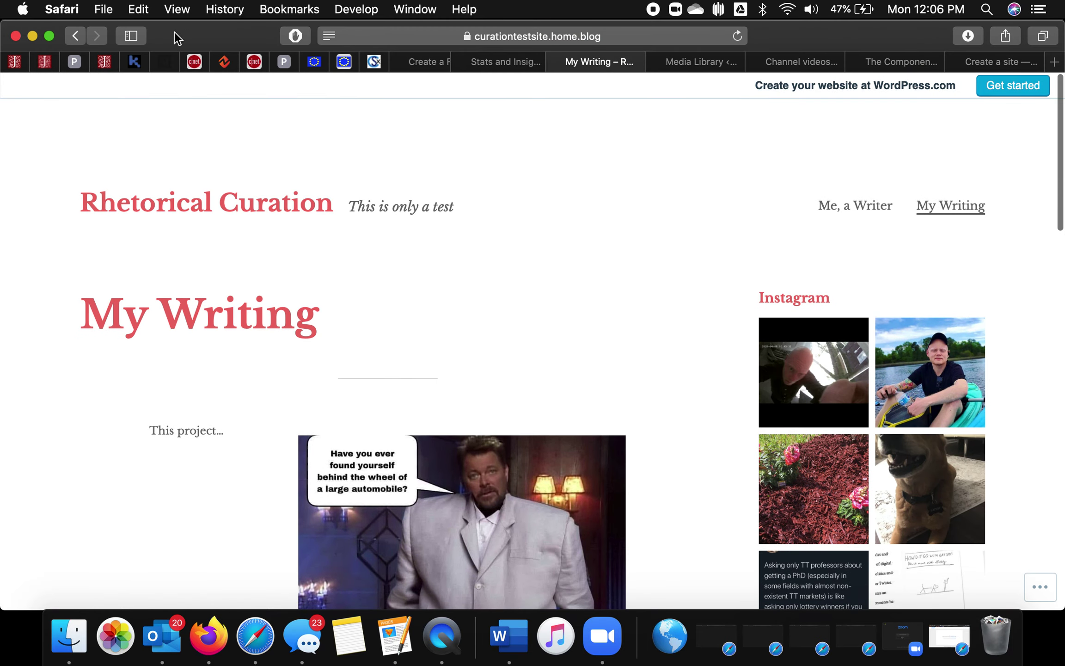
click(76, 36)
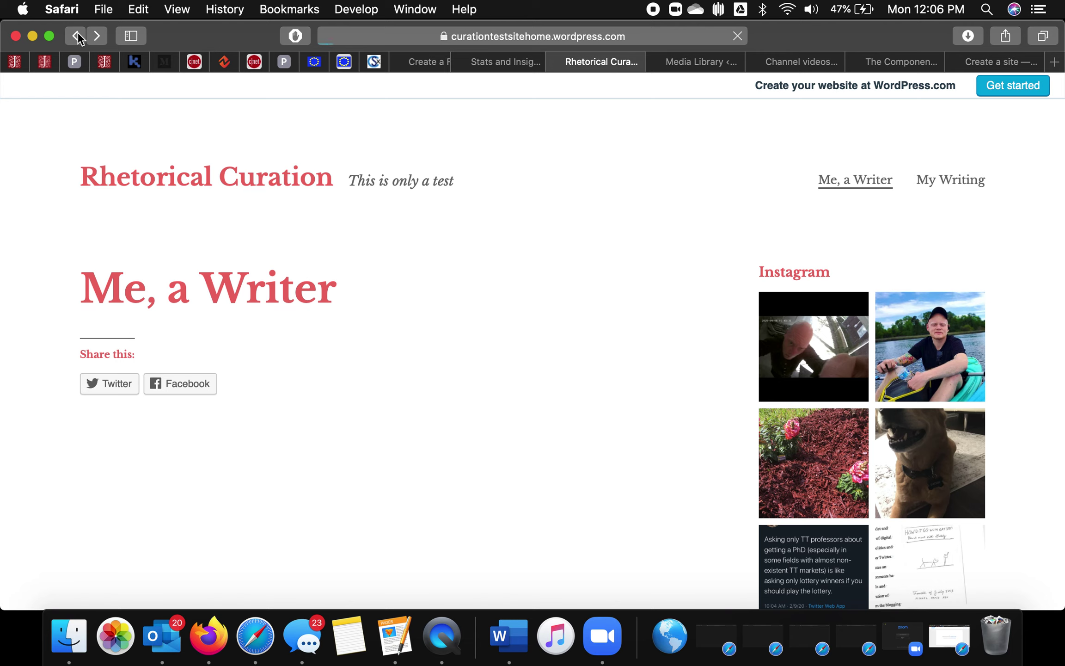
click(76, 36)
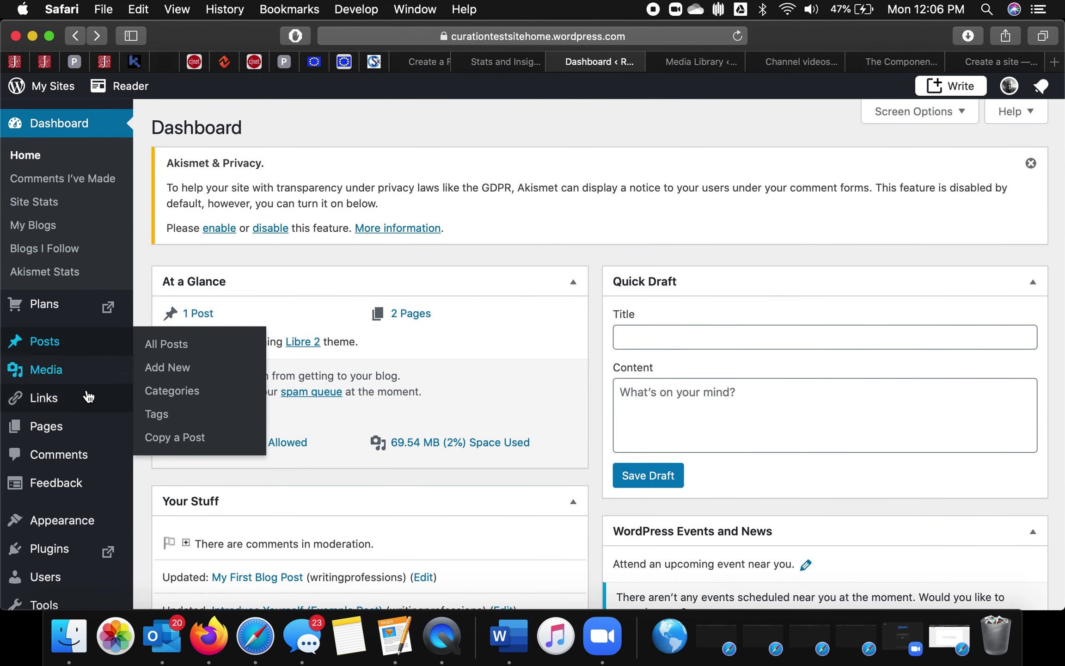
Copy the My Writing page from the All Pages list into a new draft.
click(167, 343)
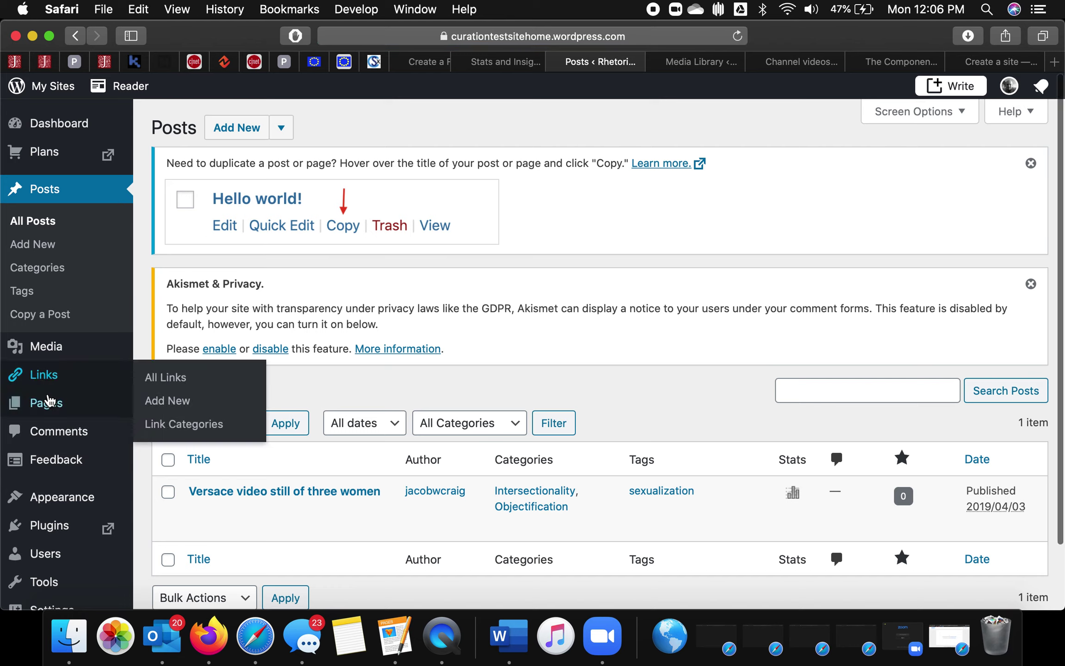
mouse_move(47, 403)
click(167, 405)
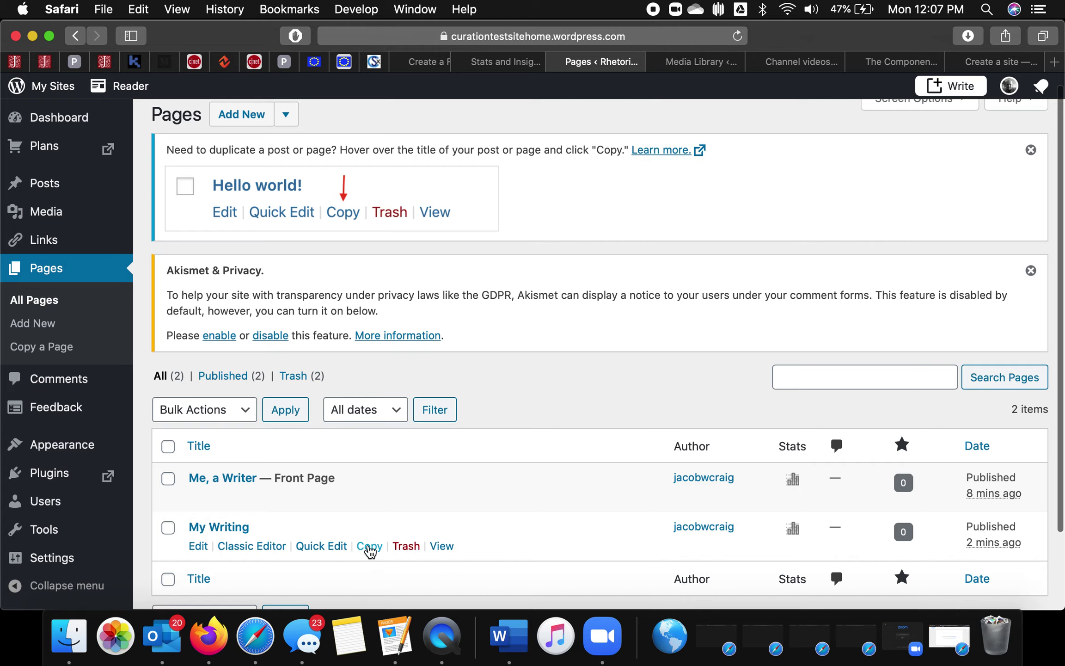
click(370, 547)
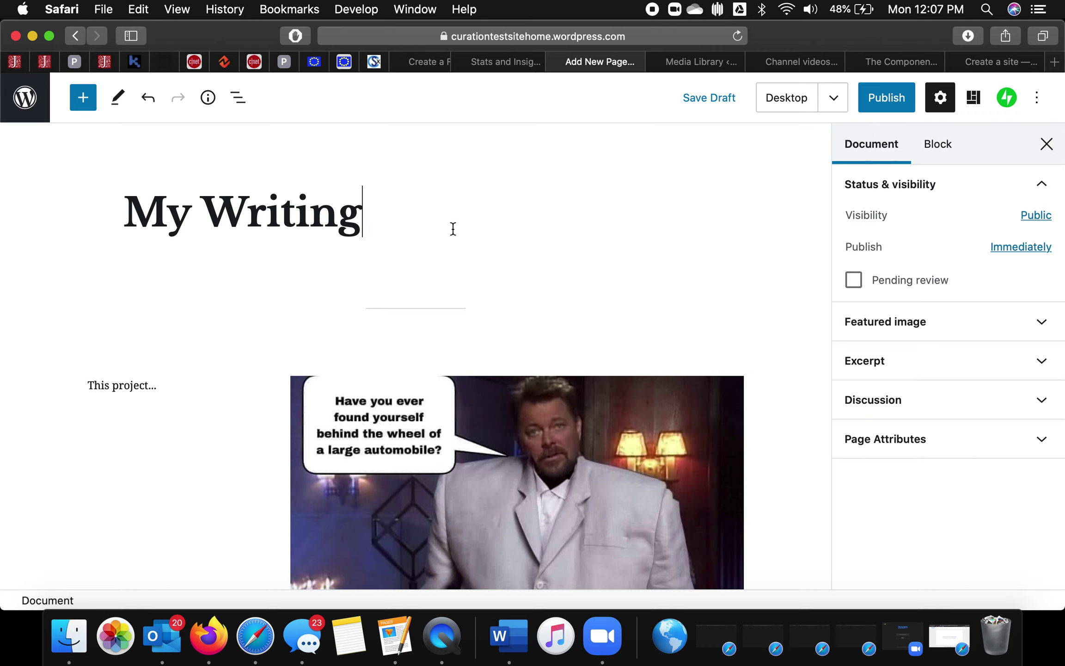
Retitle the copied page 'Studying Writing in the 21st Century'.
key(super+a)
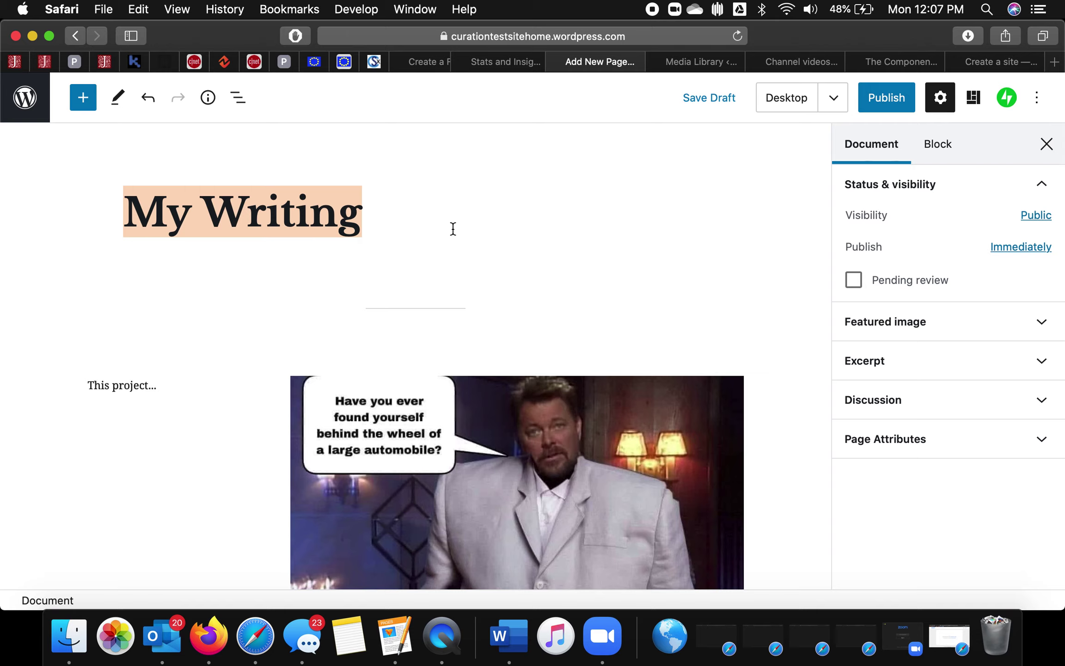
key(BackSpace)
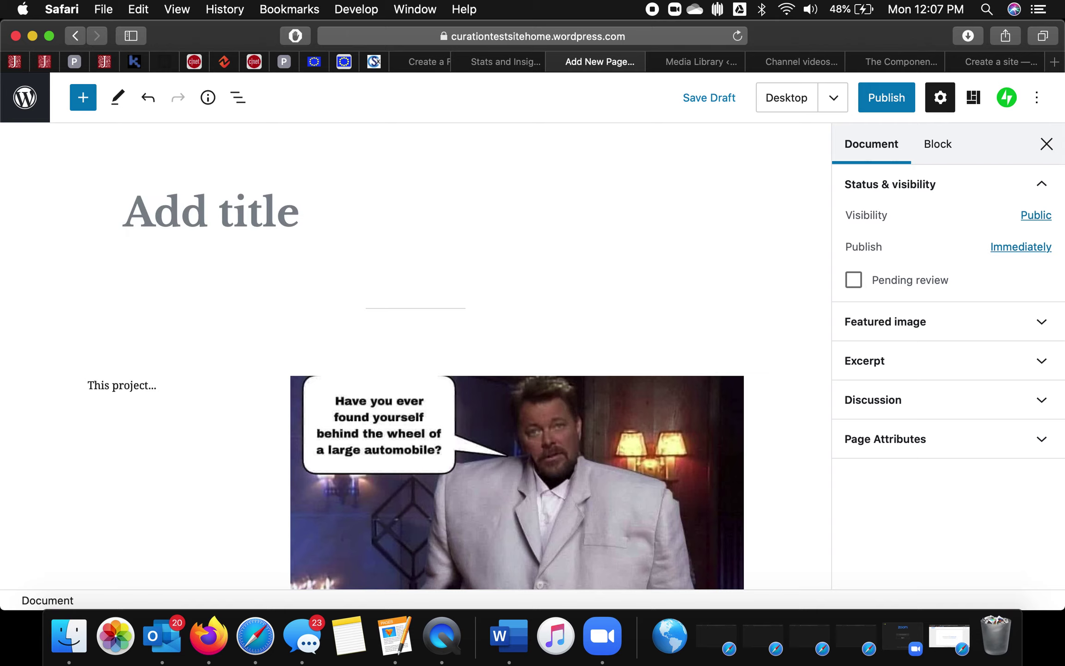
text(Researching)
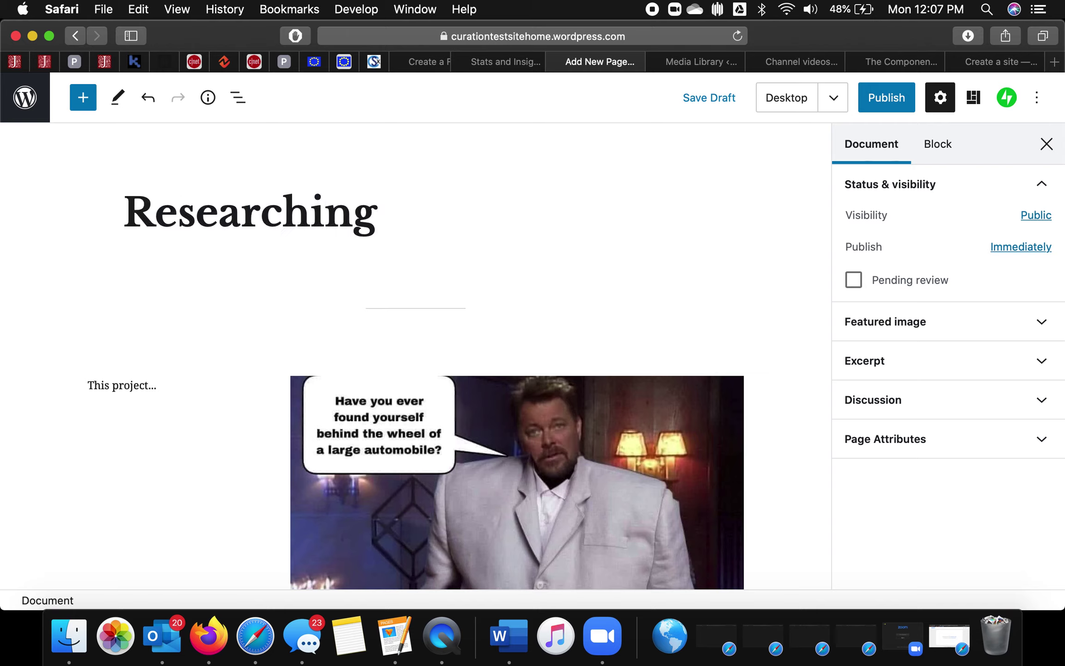
key(super+a)
key(BackSpace)
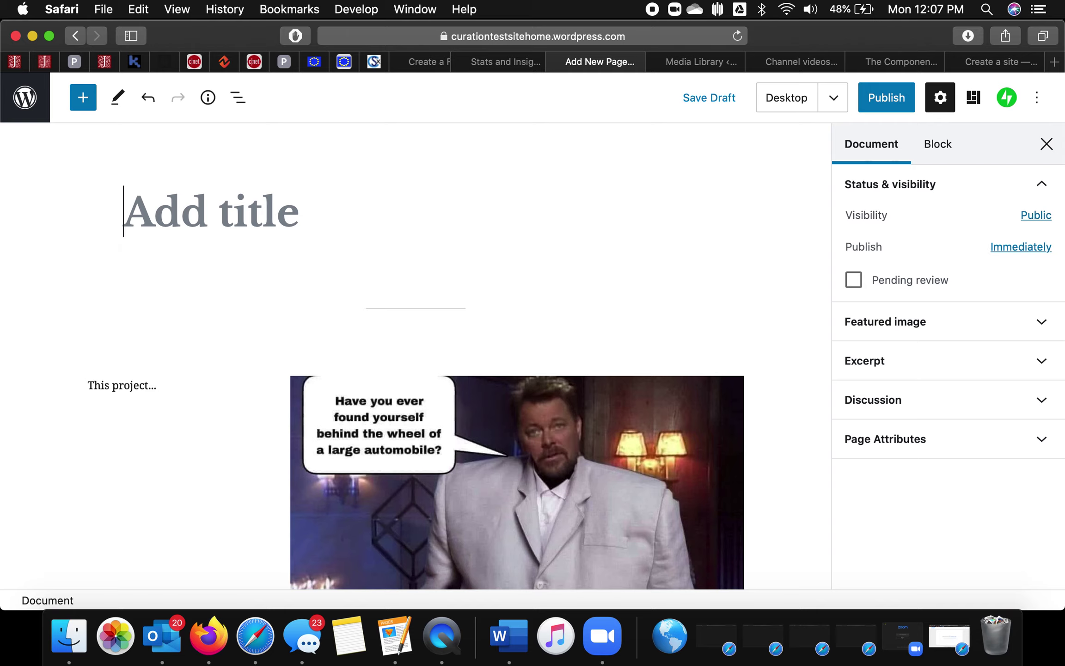
text(Stud)
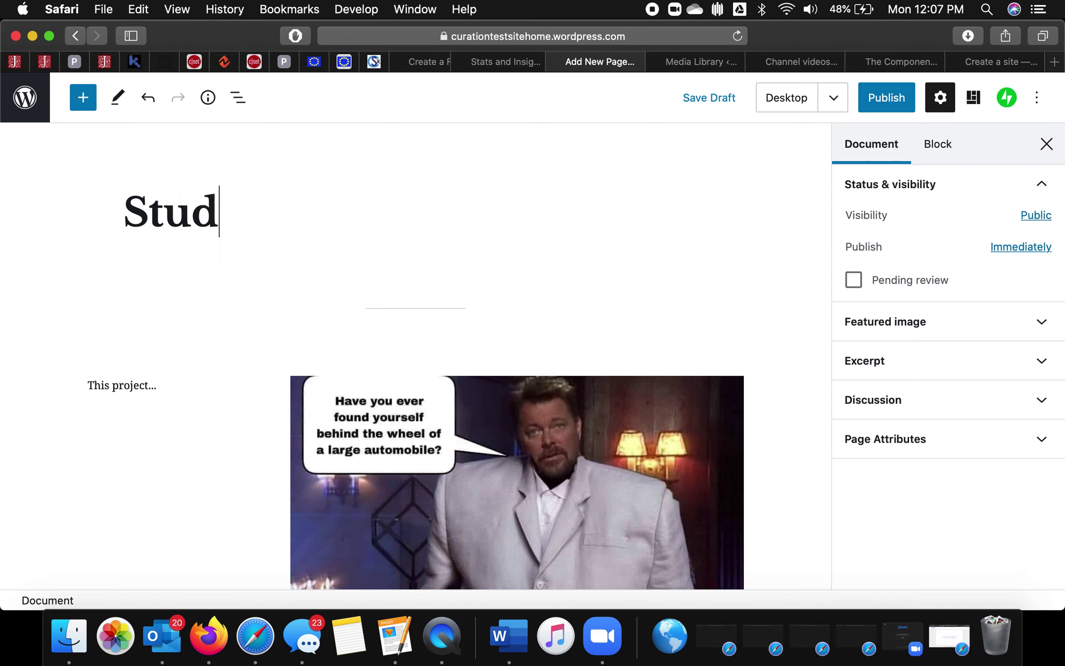
text(ying W)
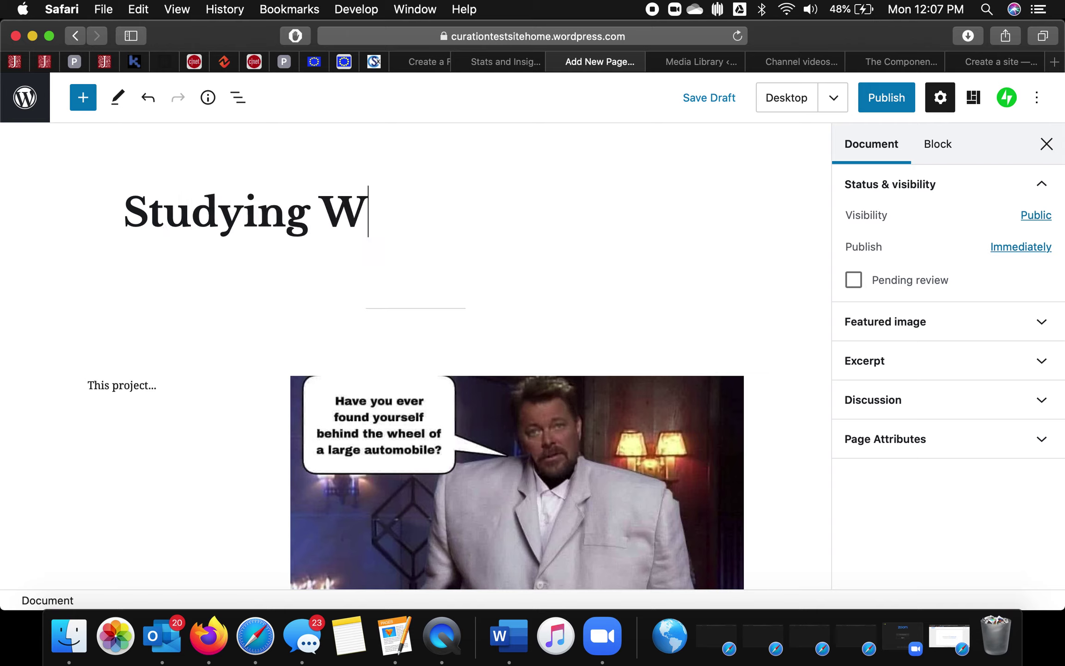
text(riting in the 21st Century)
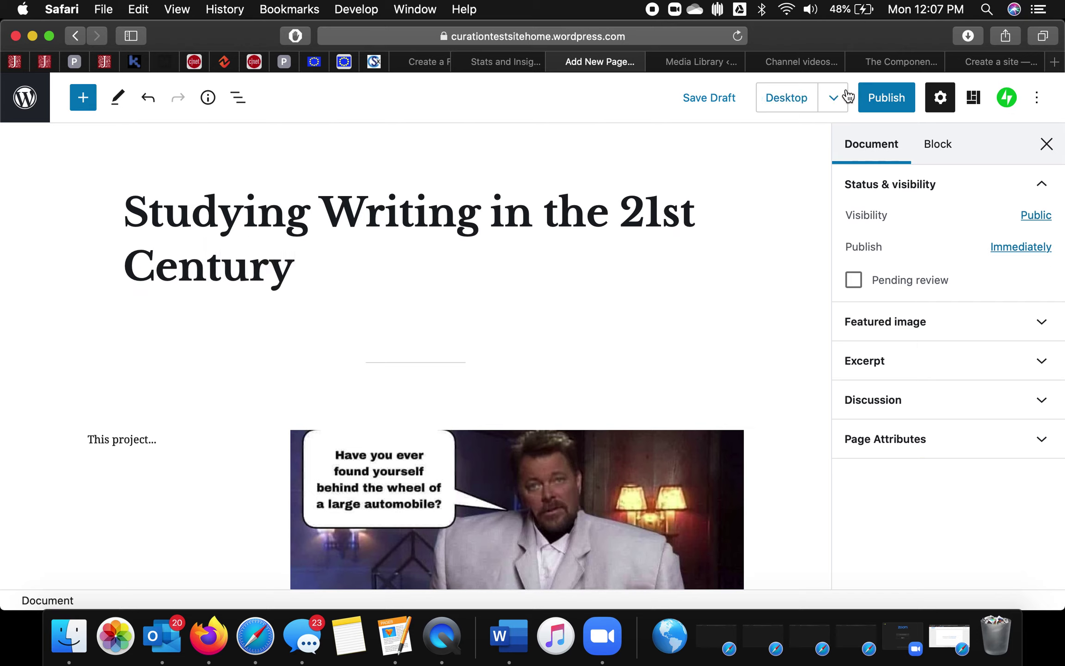
click(578, 135)
Publish the page and view it on the live site.
click(879, 106)
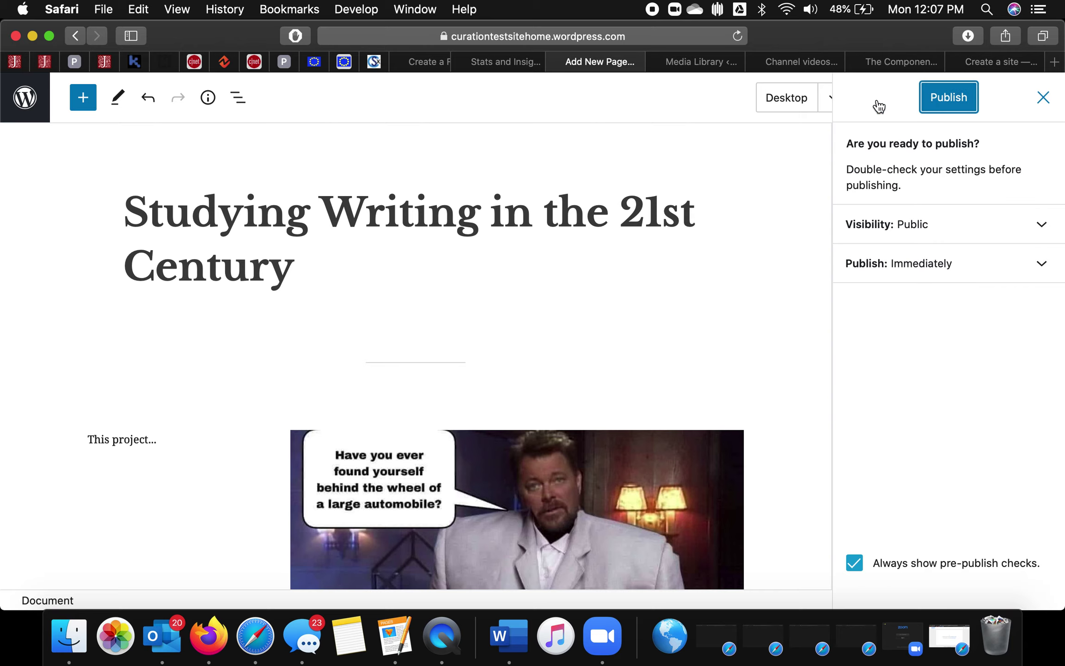
click(948, 85)
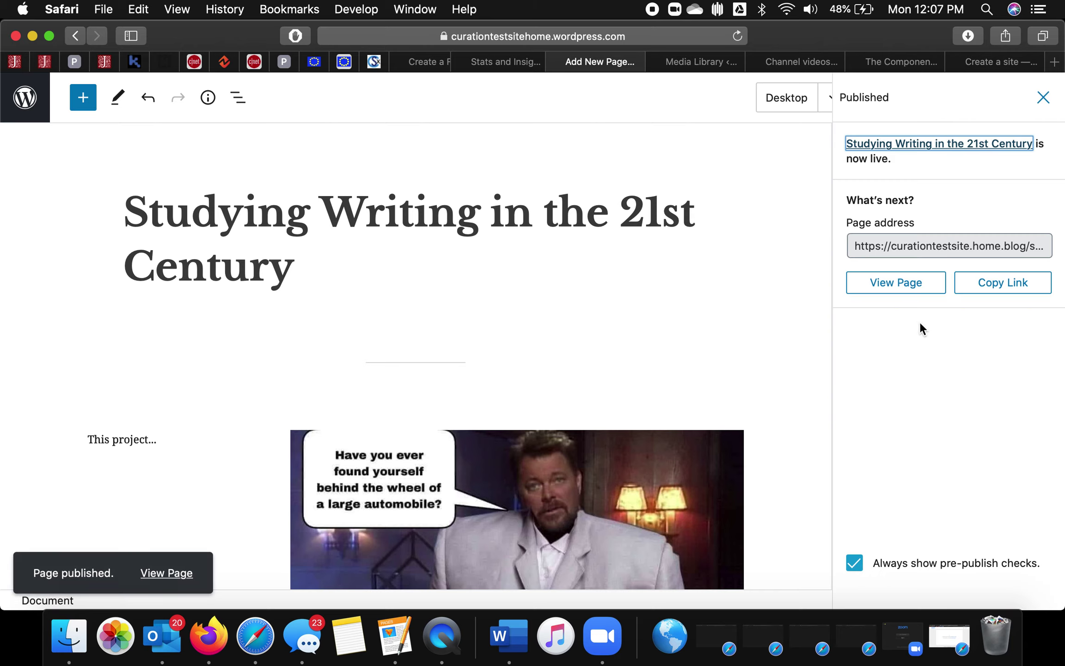
click(912, 291)
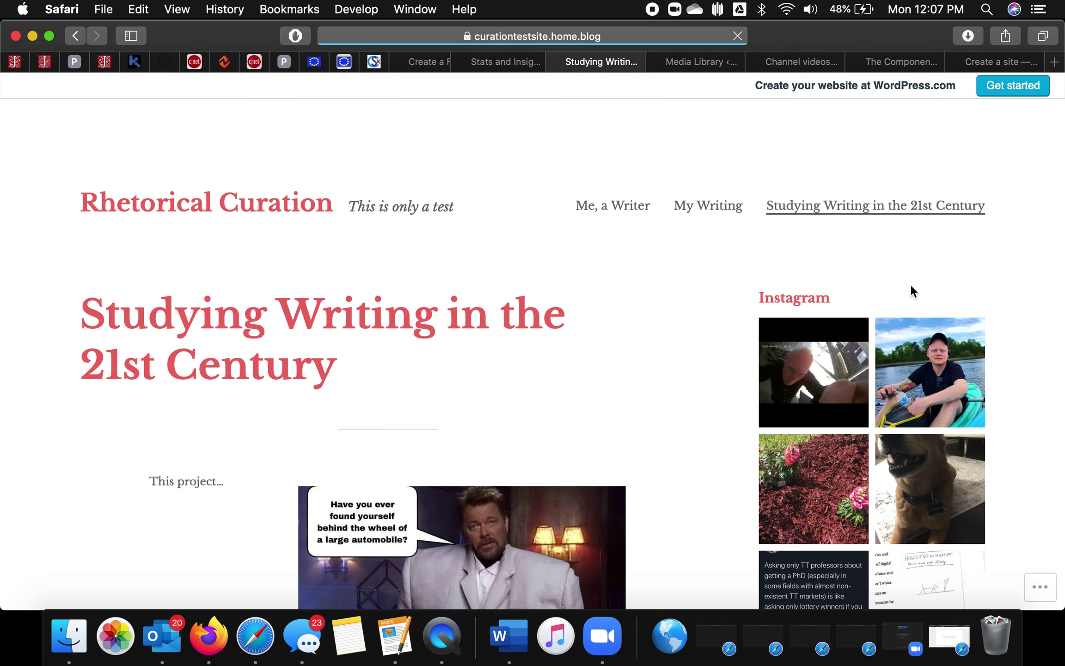
scroll(732, 298, down, 5)
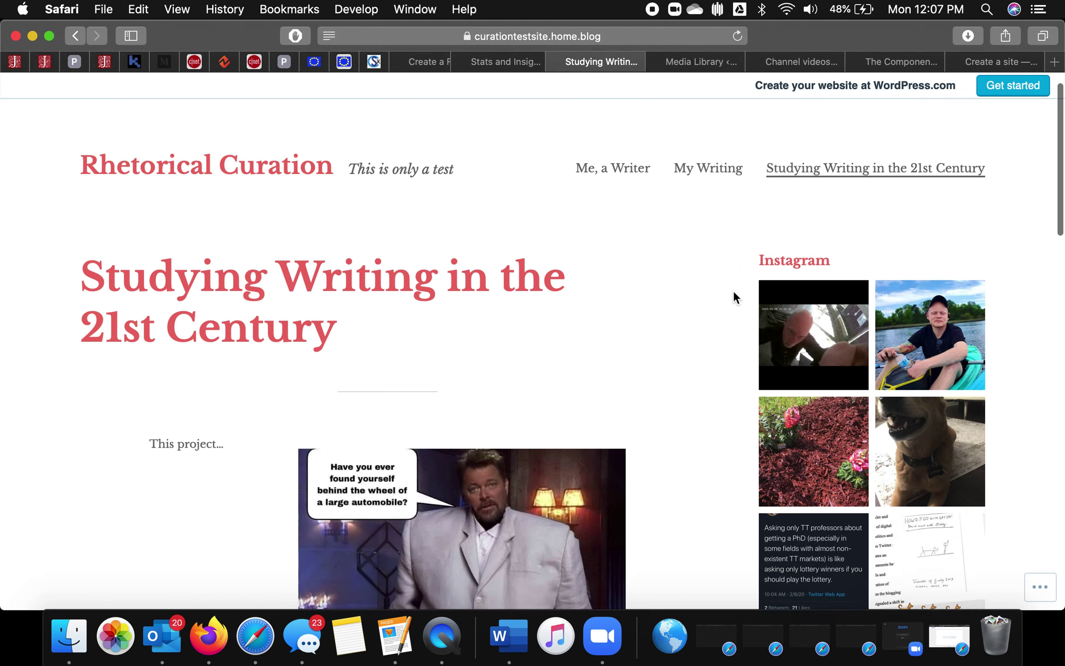
scroll(489, 426, down, 10)
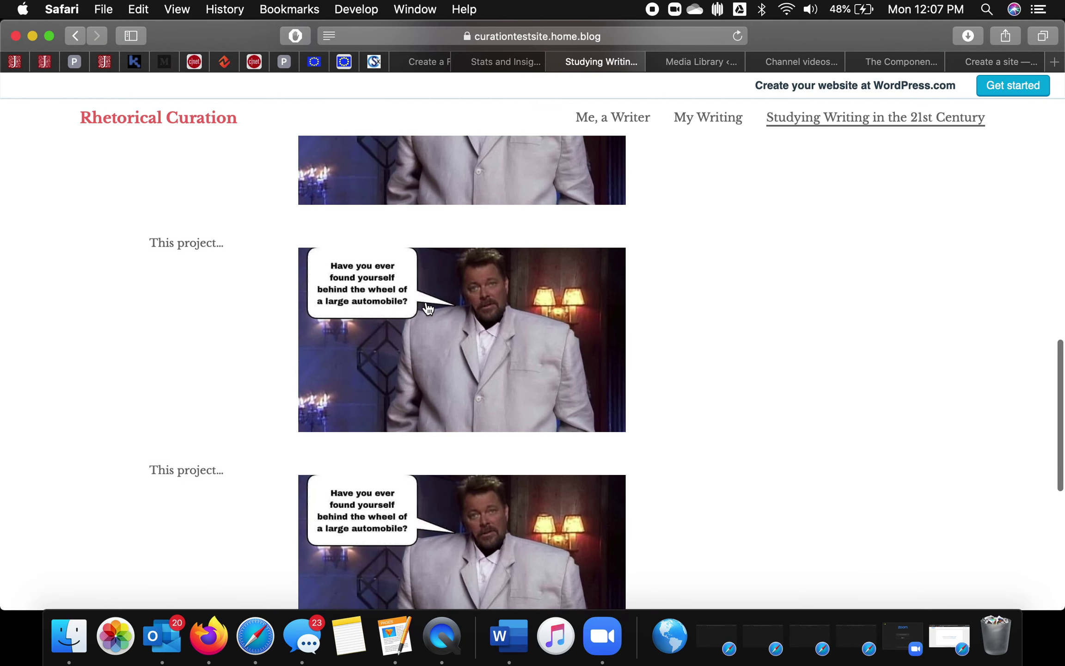
scroll(443, 481, up, 15)
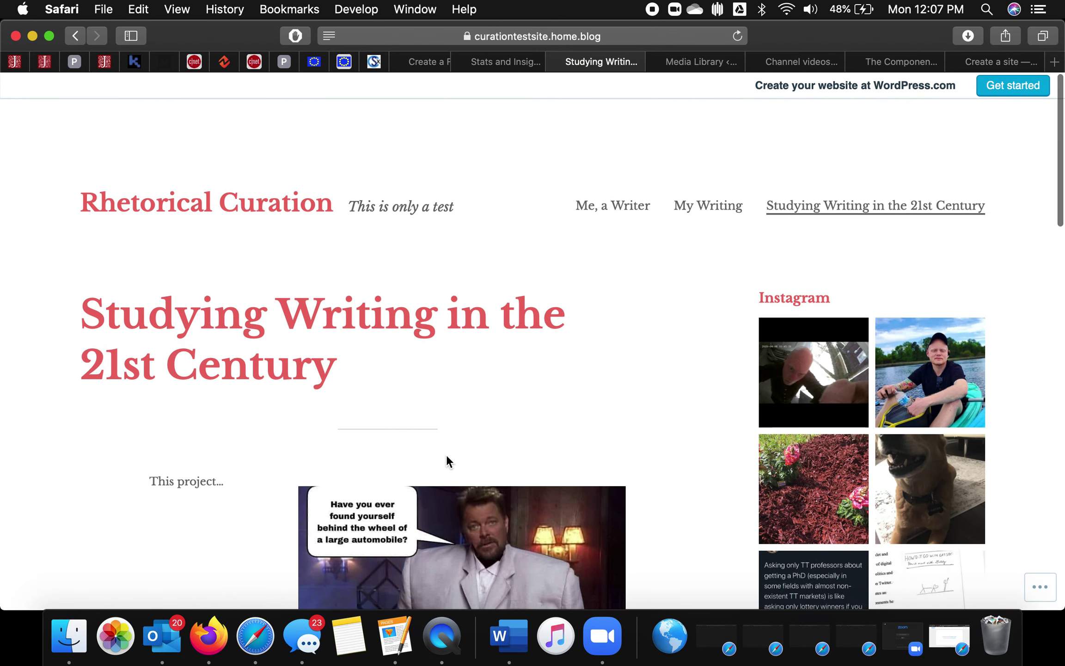